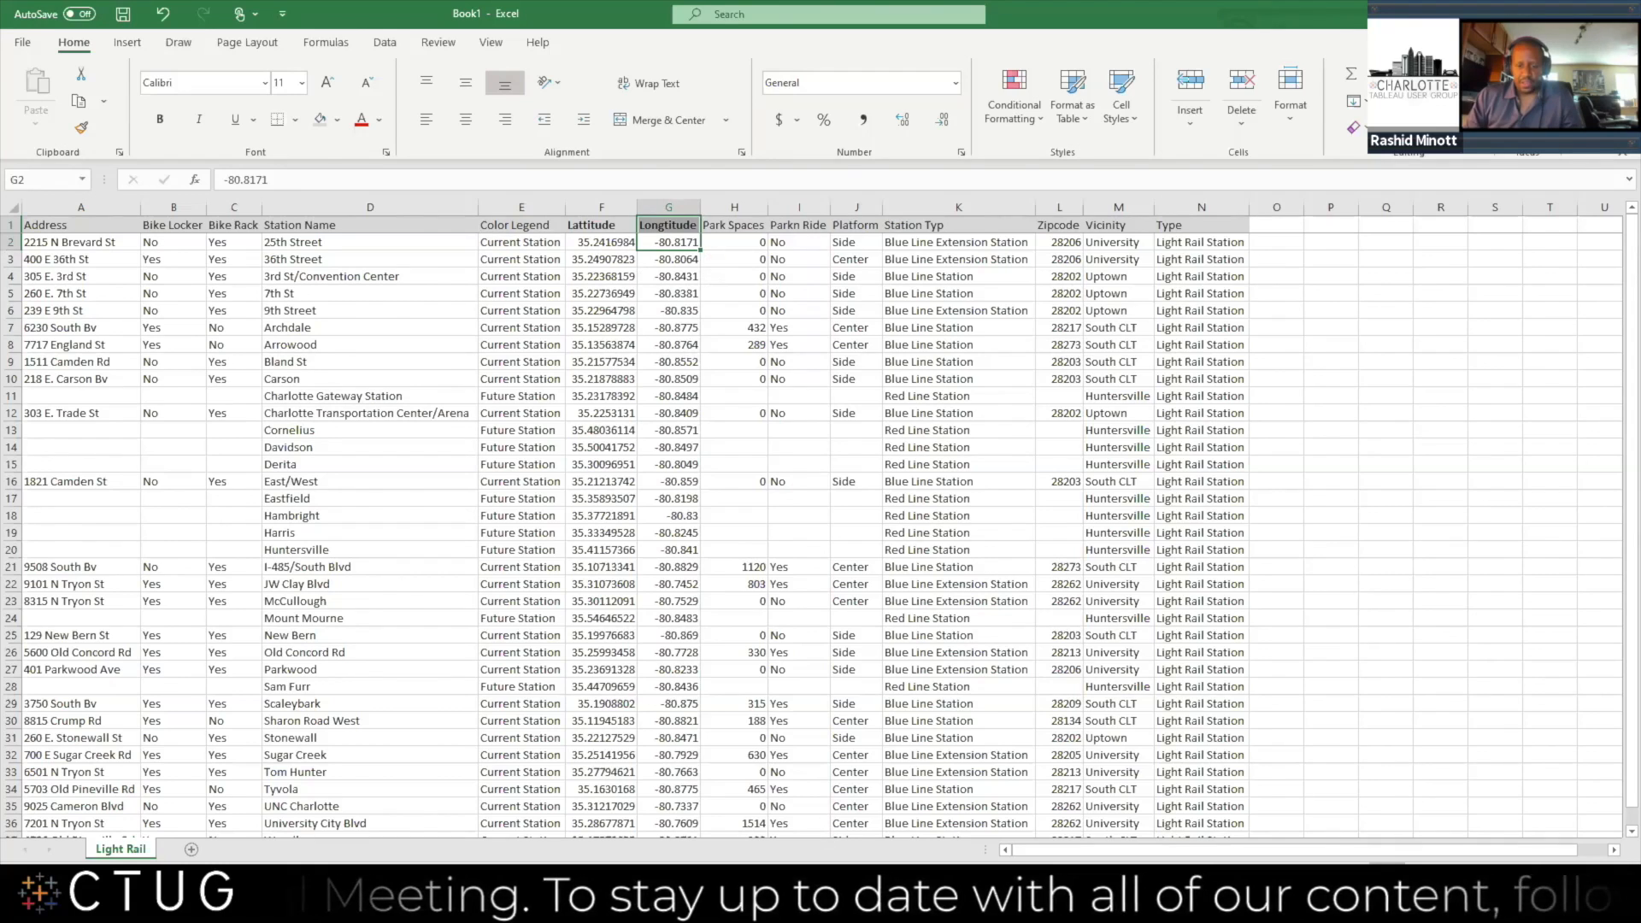
Switch to the browser, search the Charlotte Open Data Portal for "sh" and open the Existing Shopping Centers dataset
{"action": "left_click", "coordinate": [598, 906]}
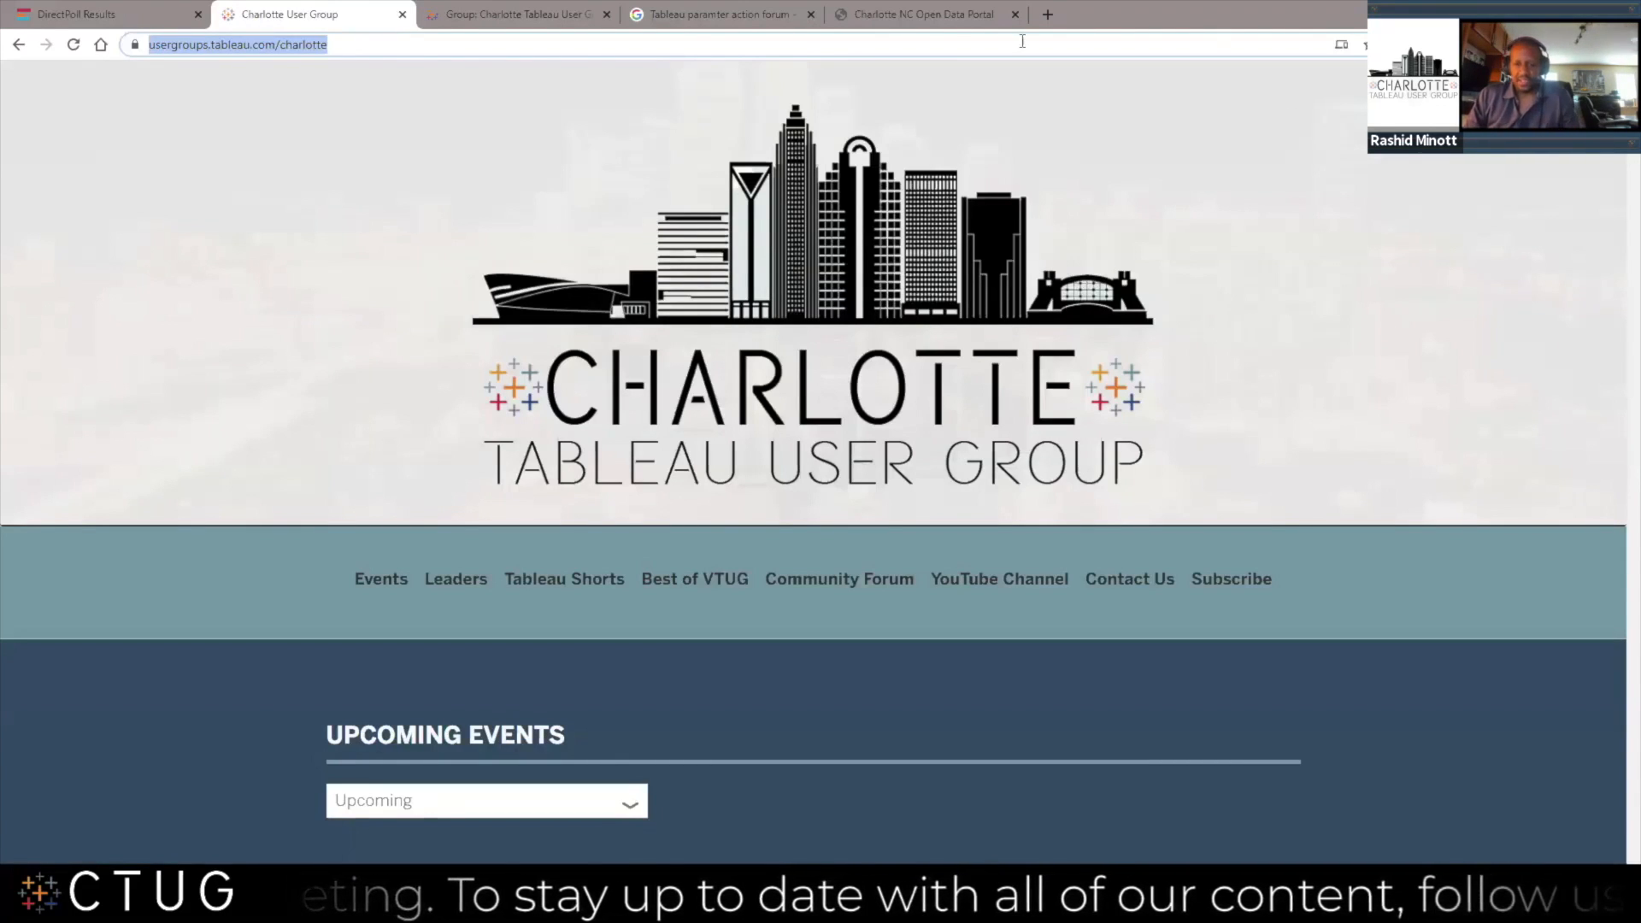
{"action": "left_click", "coordinate": [948, 19]}
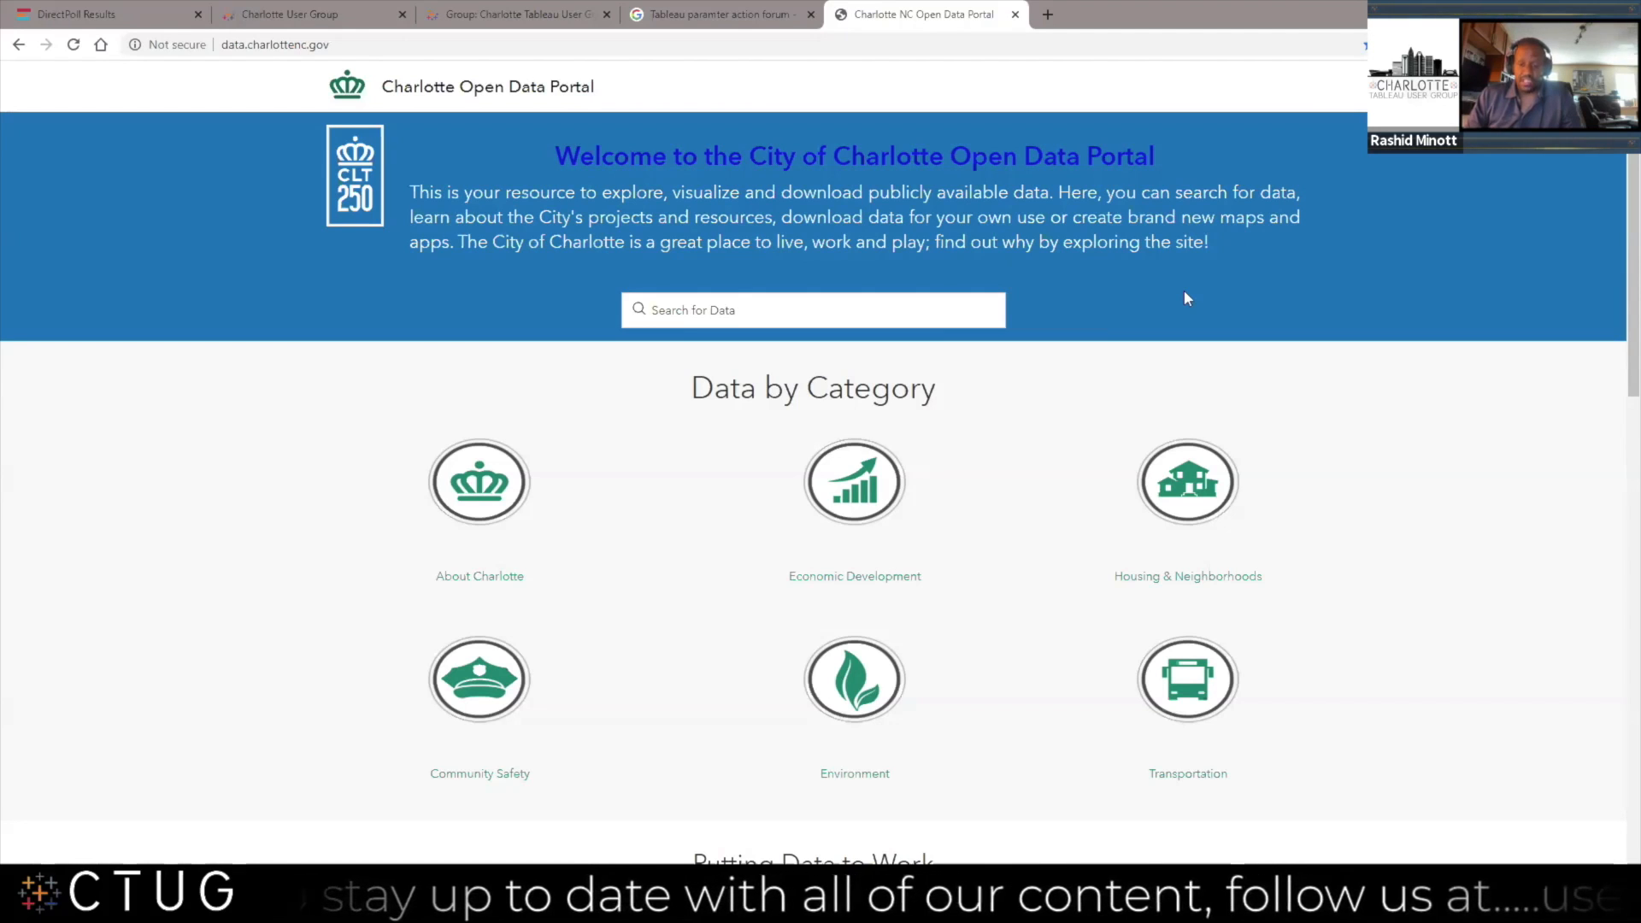
{"action": "left_click", "coordinate": [725, 310]}
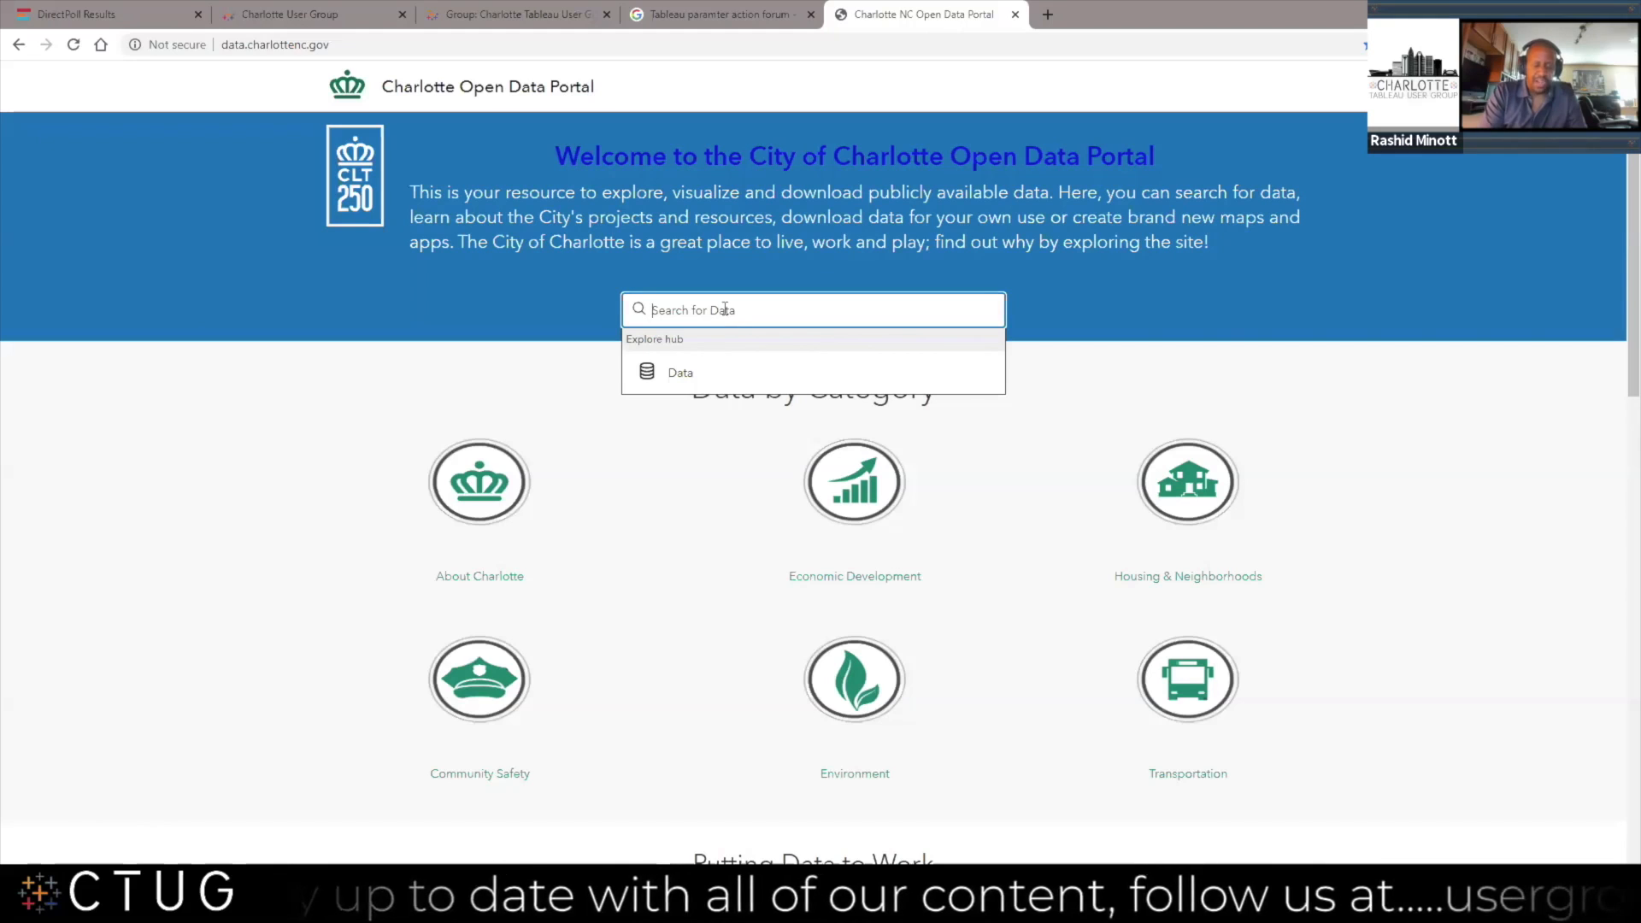
{"action": "type", "text": "sh"}
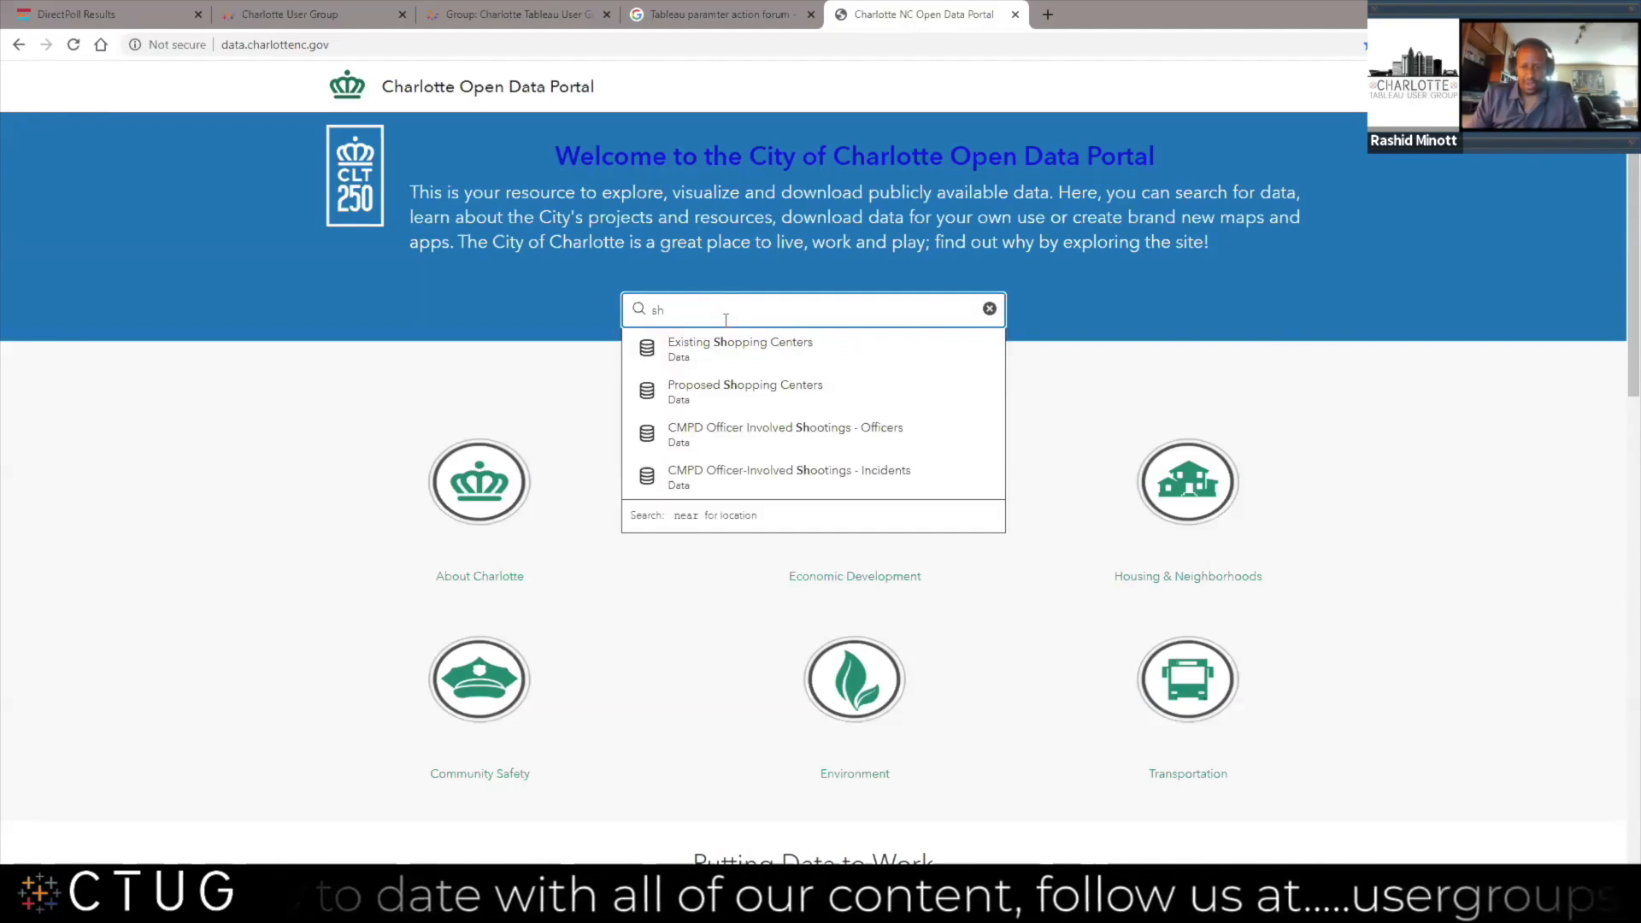
{"action": "left_click", "coordinate": [728, 355]}
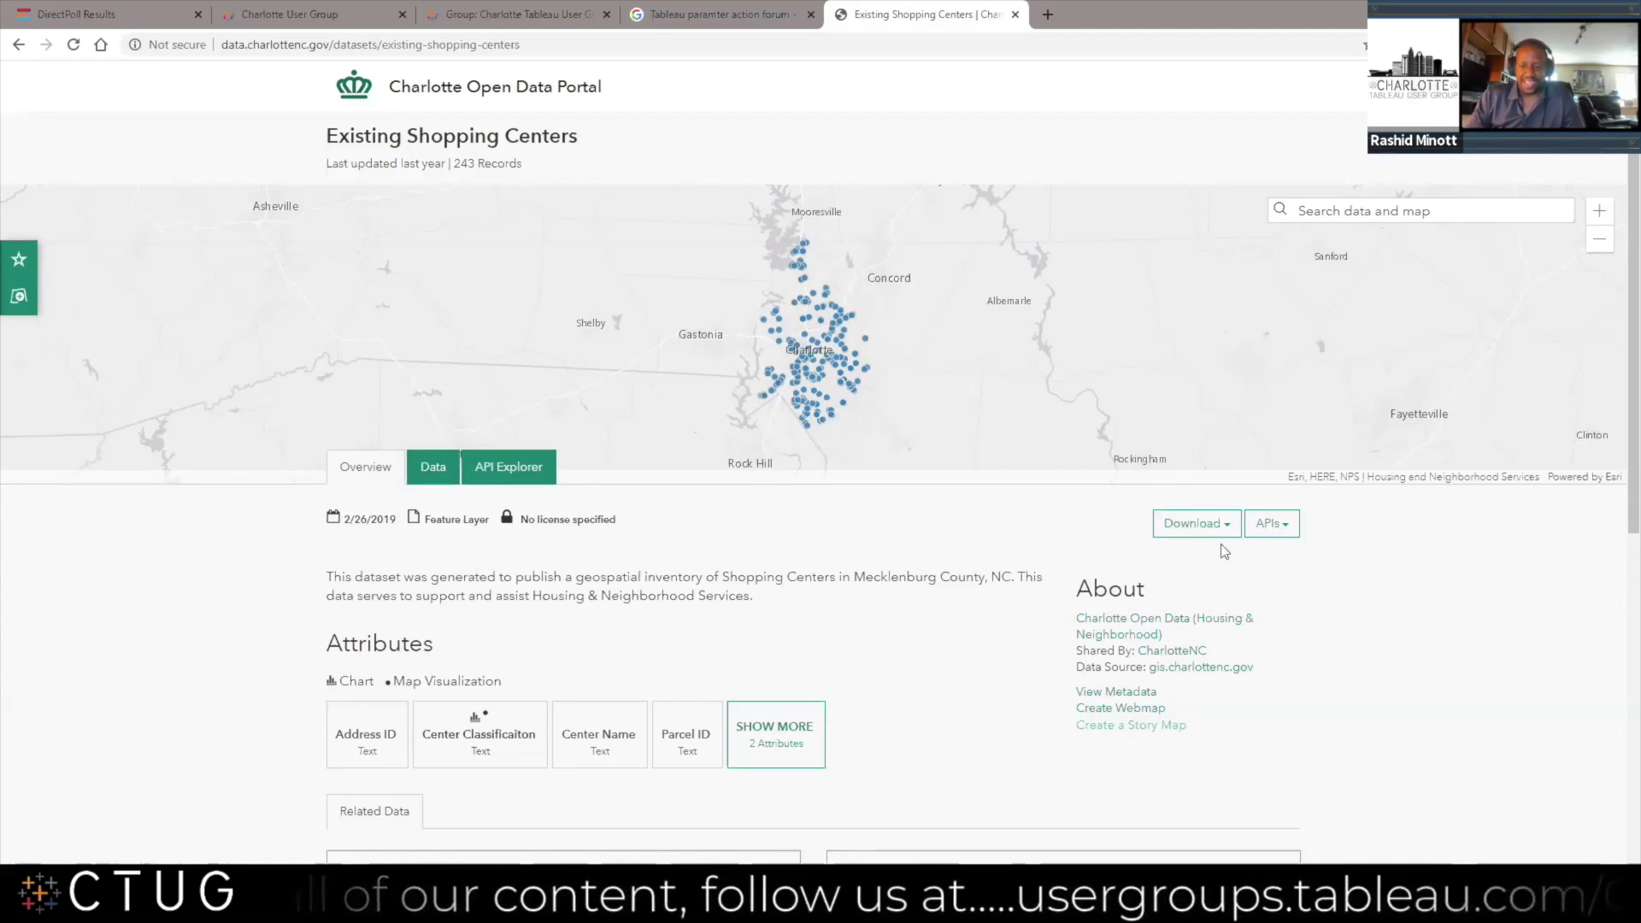
Show the download formats of the Existing Shopping Centers dataset and view its data table
{"action": "left_click", "coordinate": [1195, 524]}
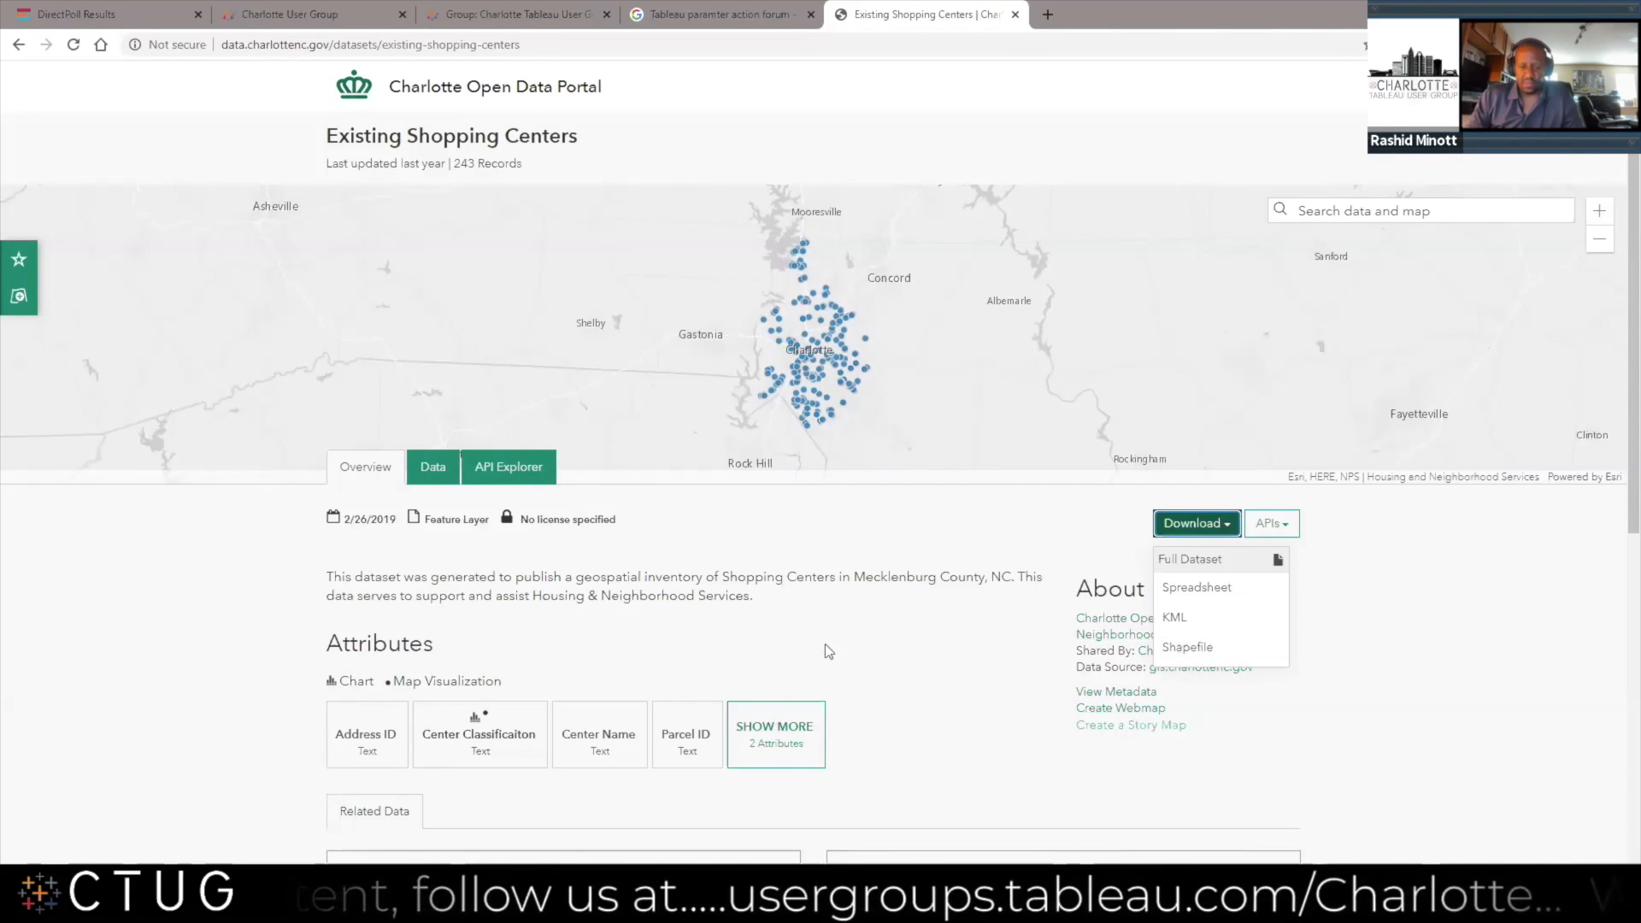
{"action": "scroll", "coordinate": [824, 643], "scroll_direction": "down", "scroll_amount": 2}
{"action": "left_click", "coordinate": [446, 308]}
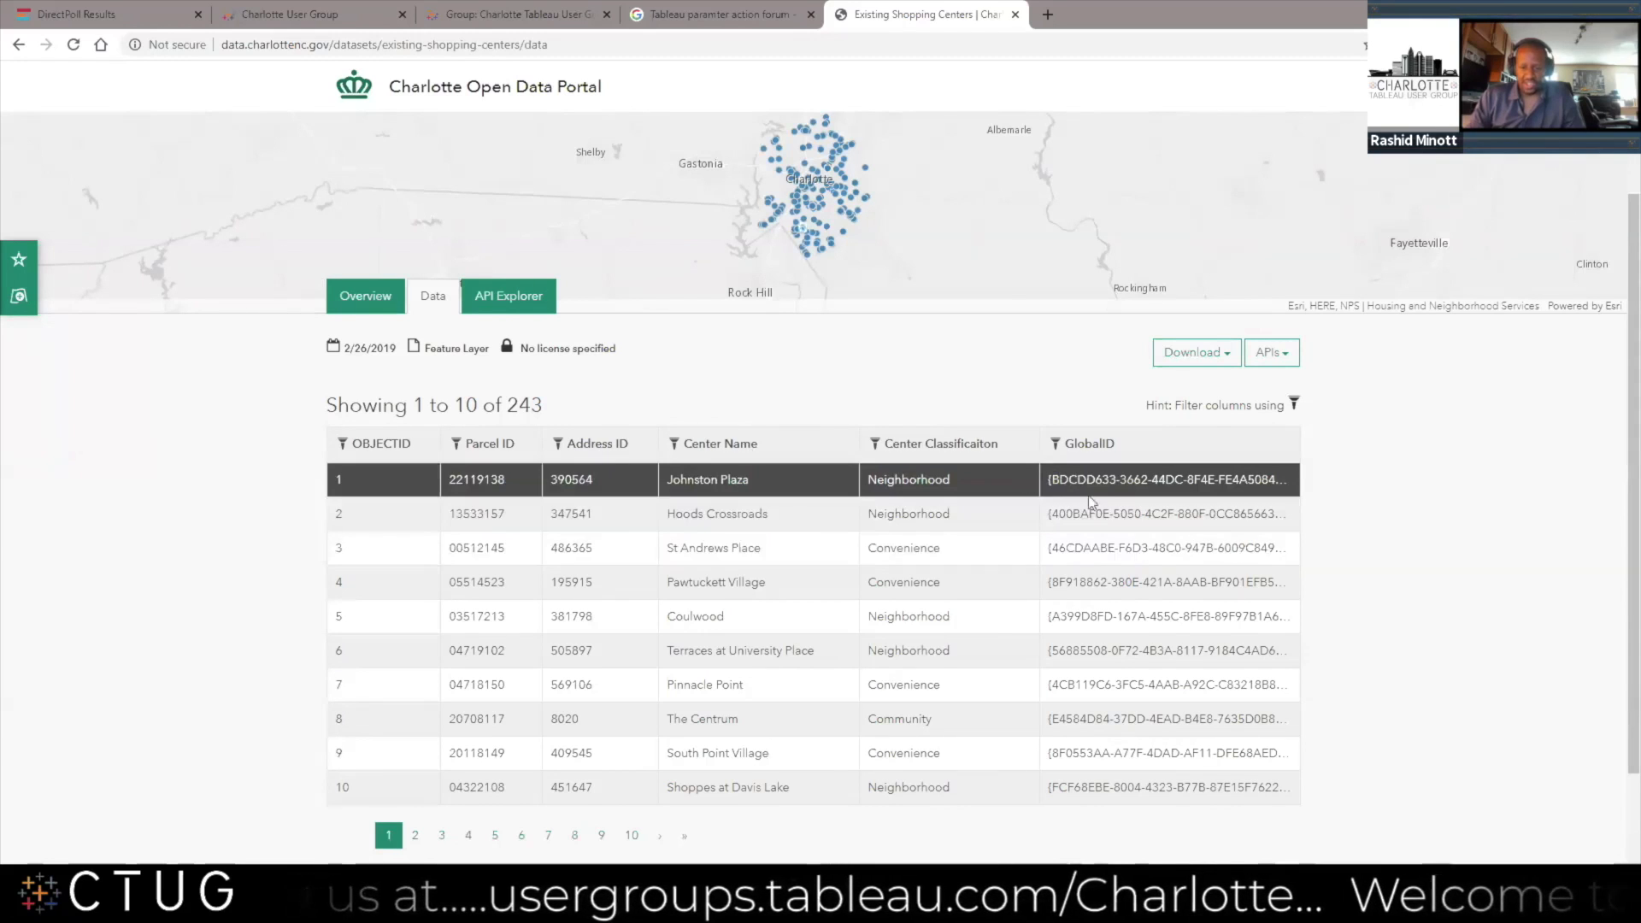
{"action": "scroll", "coordinate": [1114, 488], "scroll_direction": "up", "scroll_amount": 1}
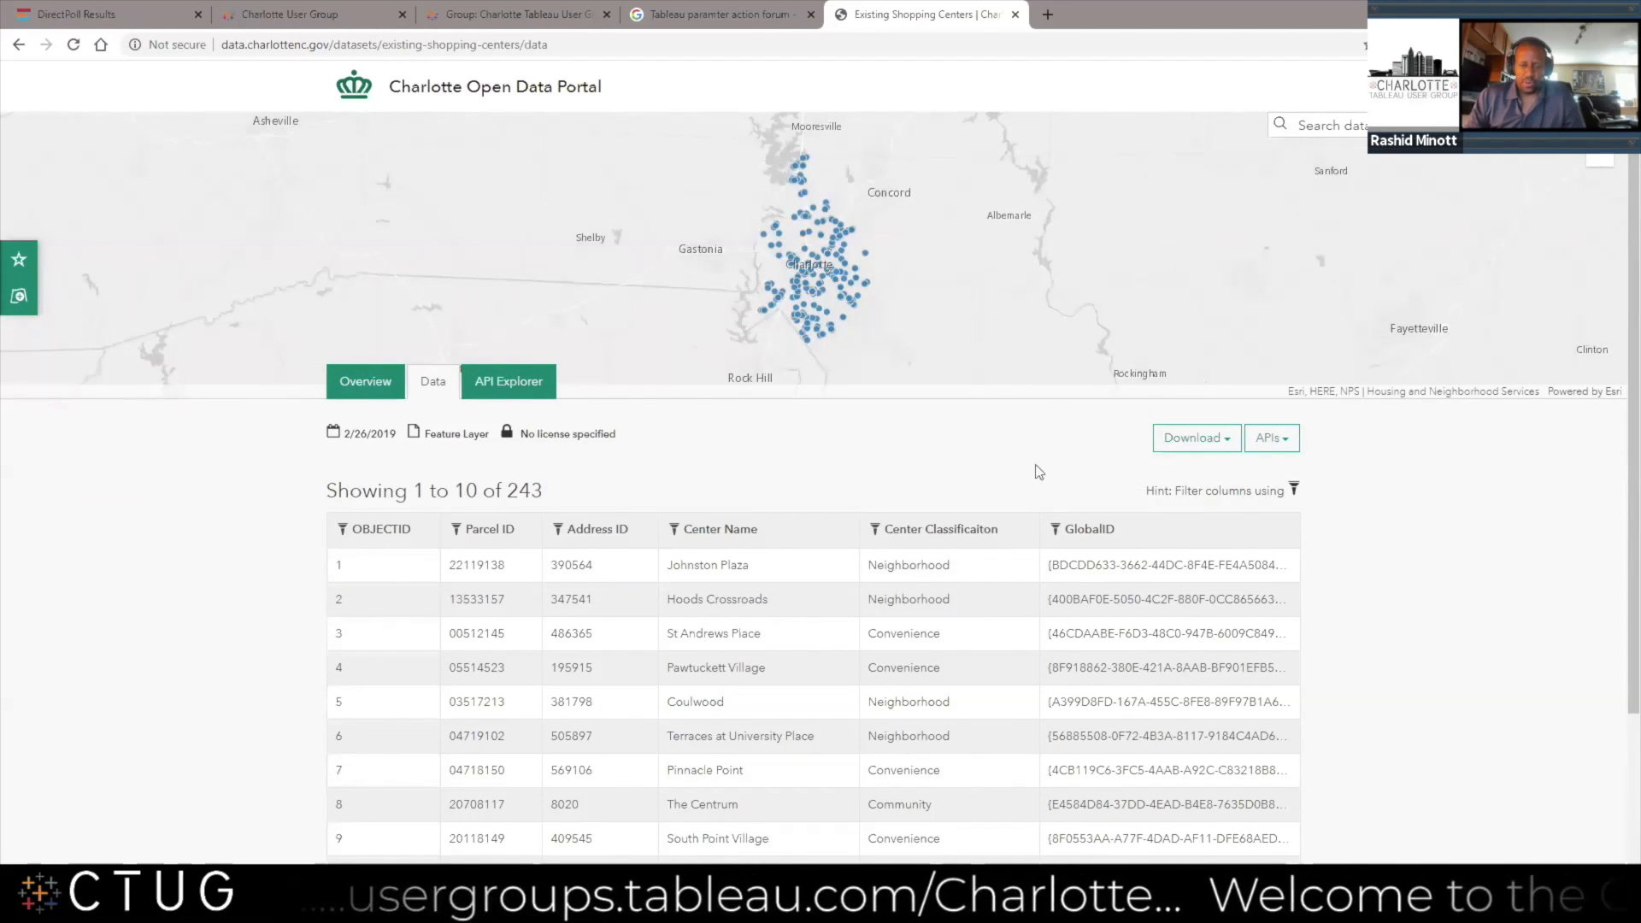
Compare the shopping center records in the browser with the Light Rail station sheet in Excel
{"action": "mouse_move", "coordinate": [839, 284]}
{"action": "key", "text": "alt+Tab"}
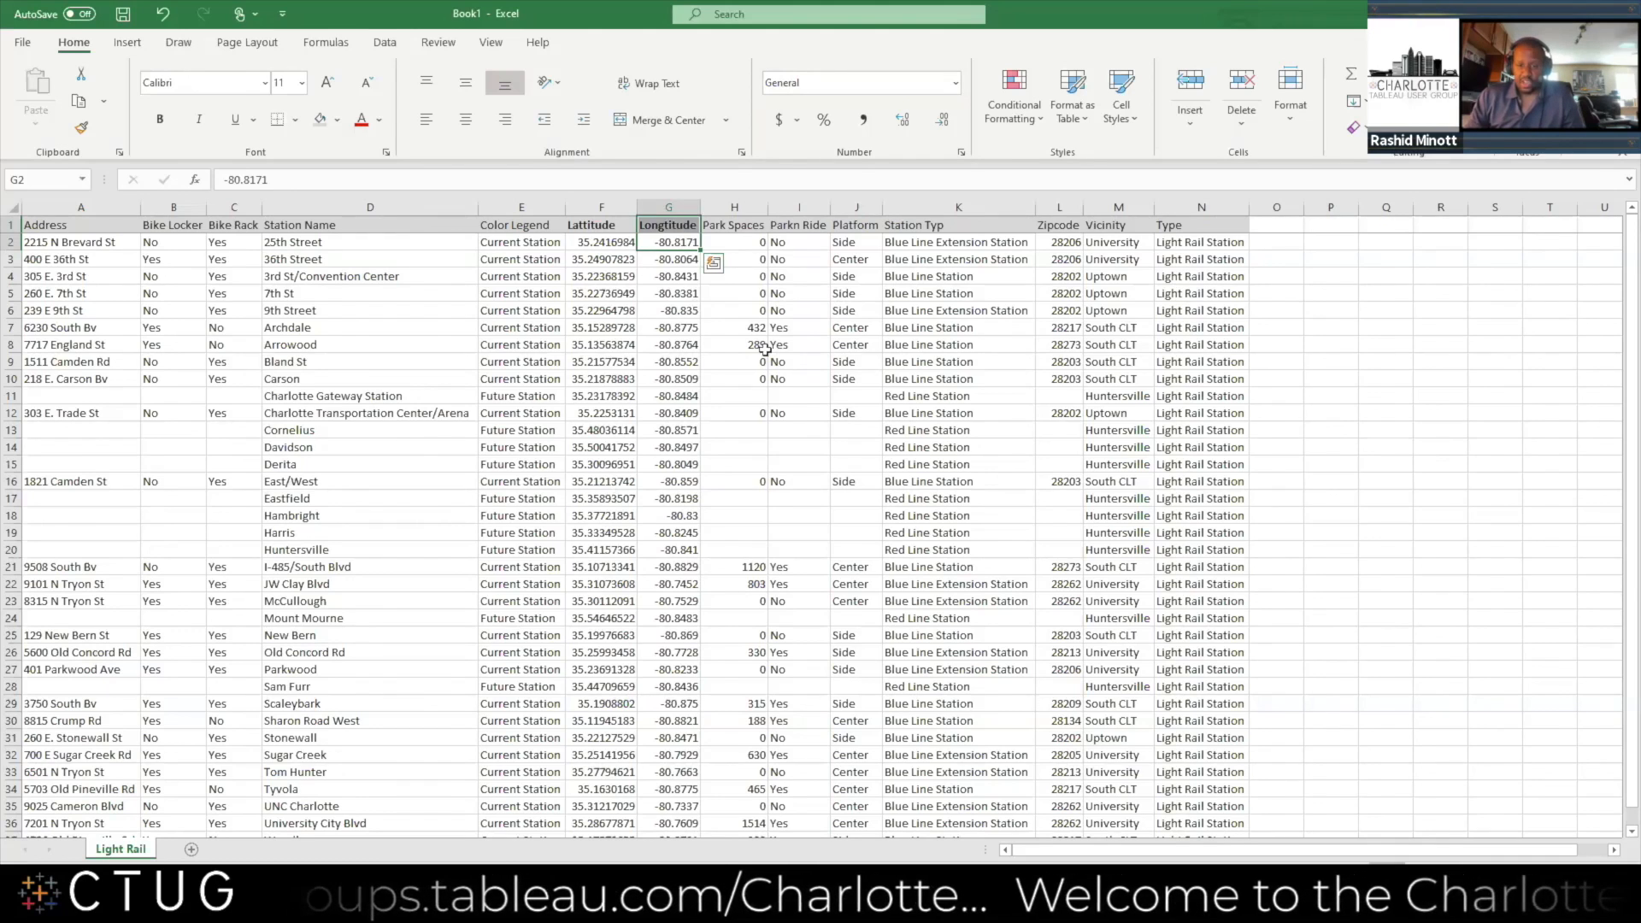
{"action": "key", "text": "alt+Tab"}
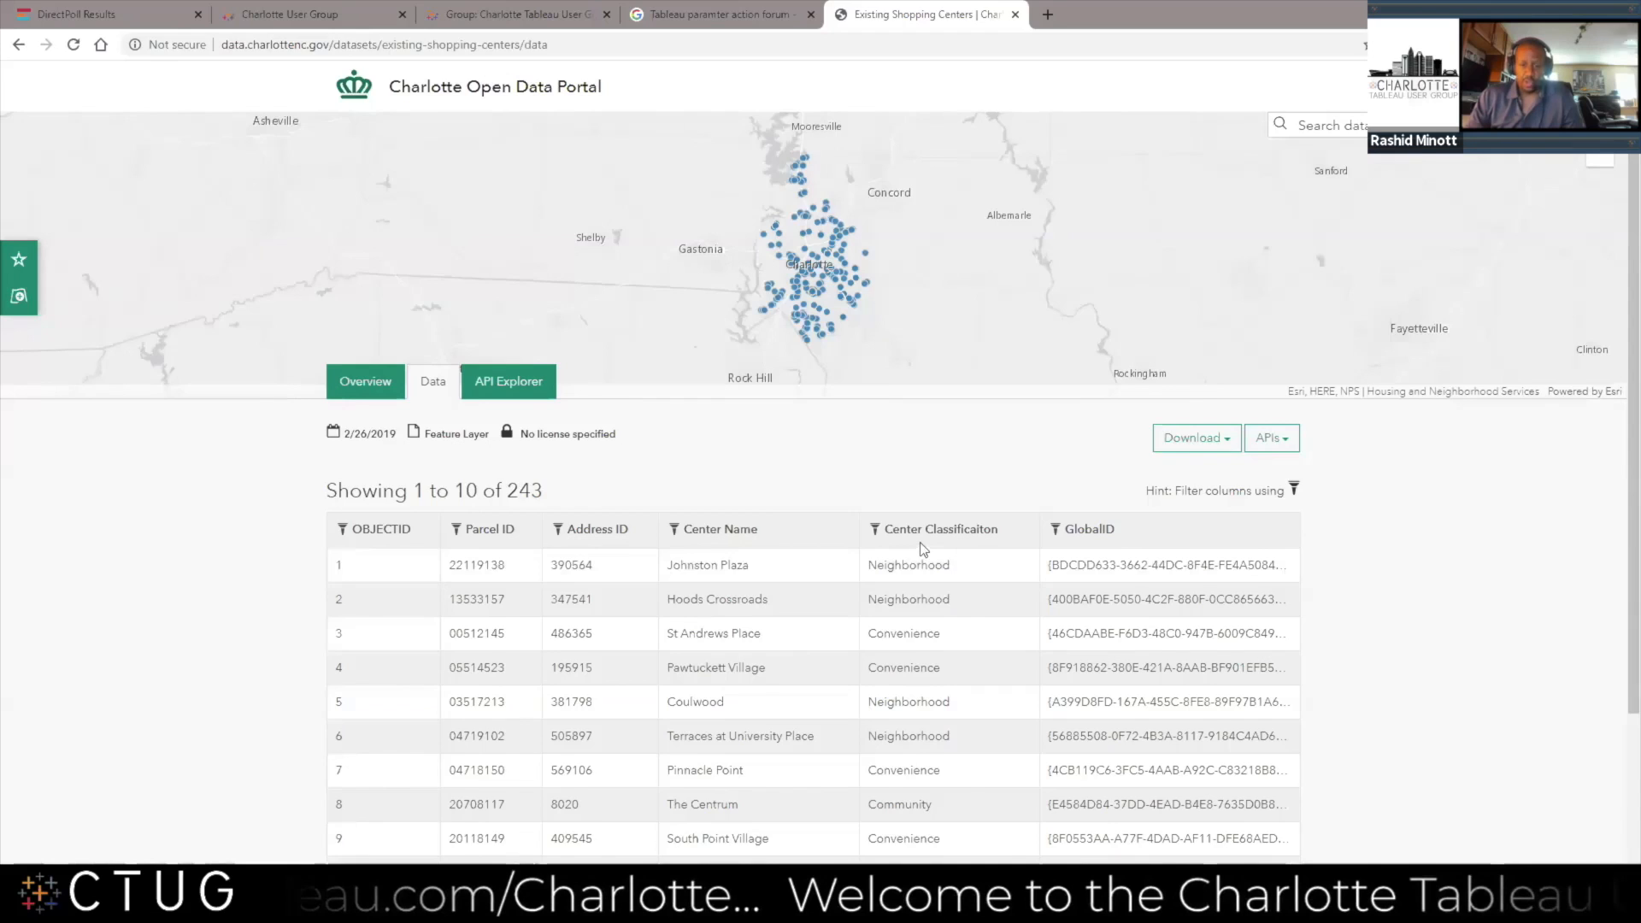
{"action": "key", "text": "alt+Tab"}
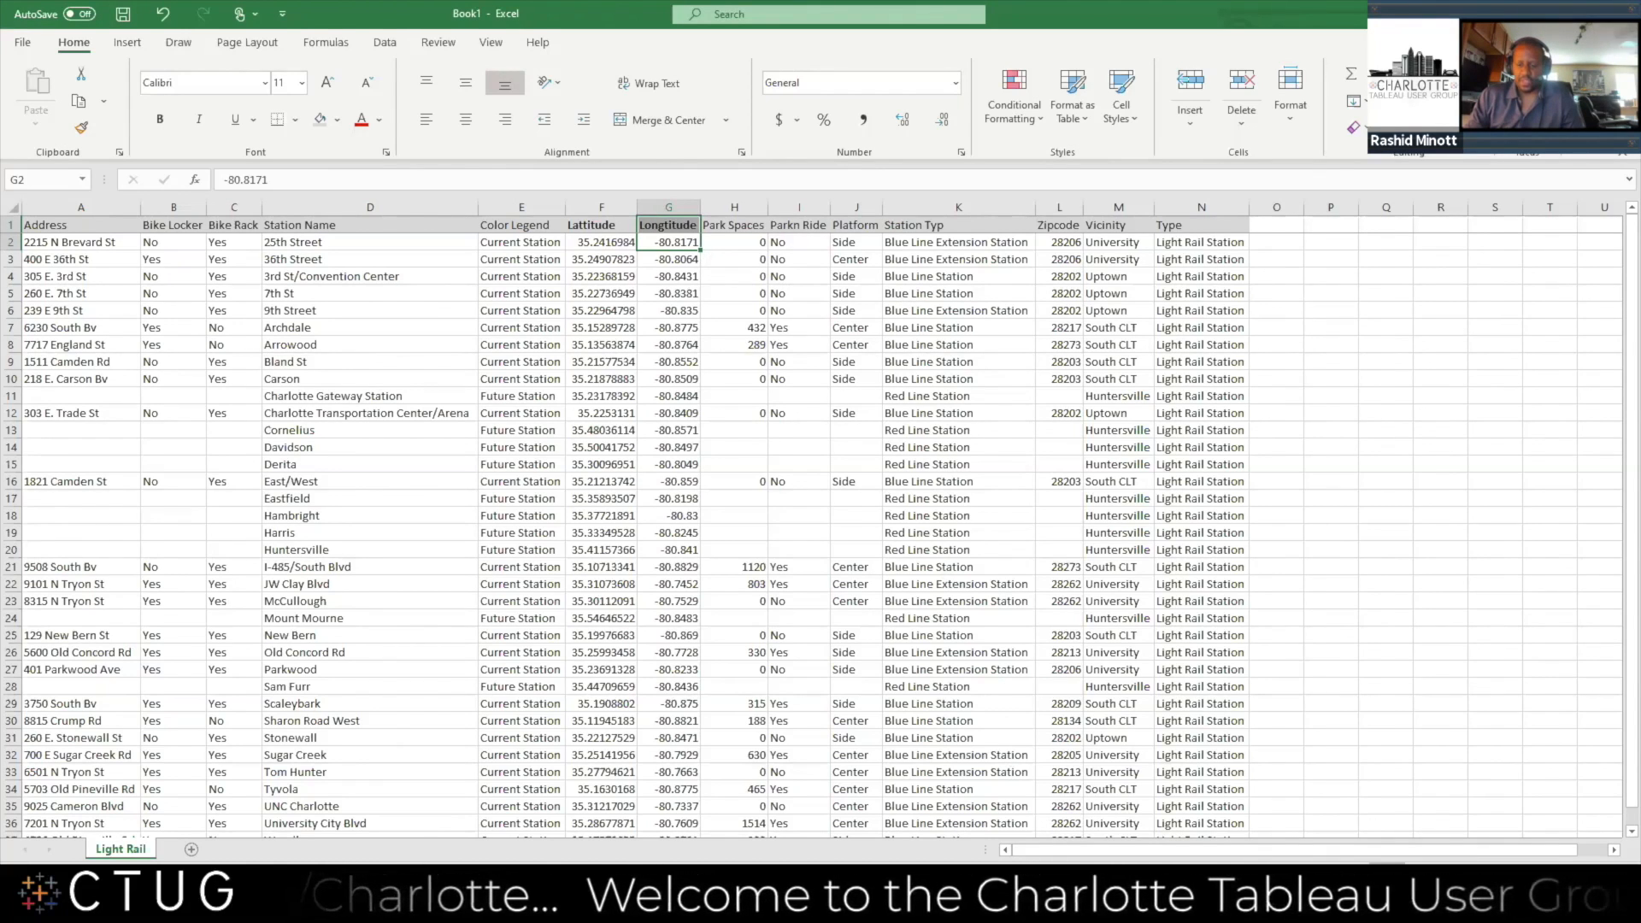
Switch to the CLT Light Rail dashboard in Tableau Public, filter it to University and inspect the shopping centers near stations on the map
{"action": "left_click", "coordinate": [1115, 897]}
{"action": "left_click", "coordinate": [1090, 851]}
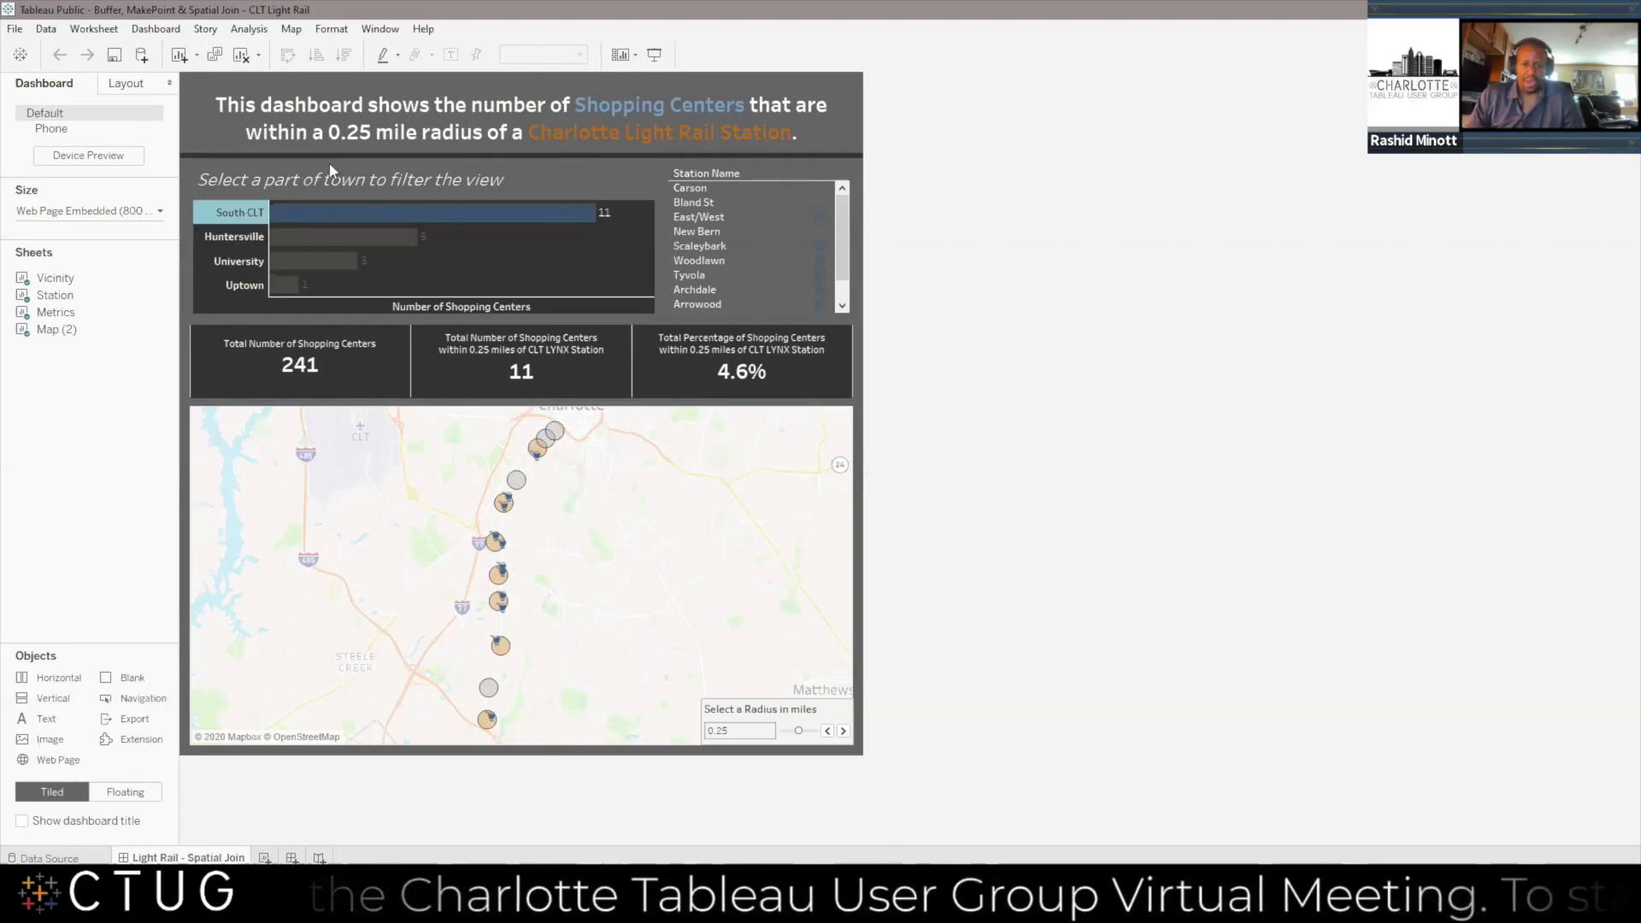
{"action": "left_click", "coordinate": [229, 263]}
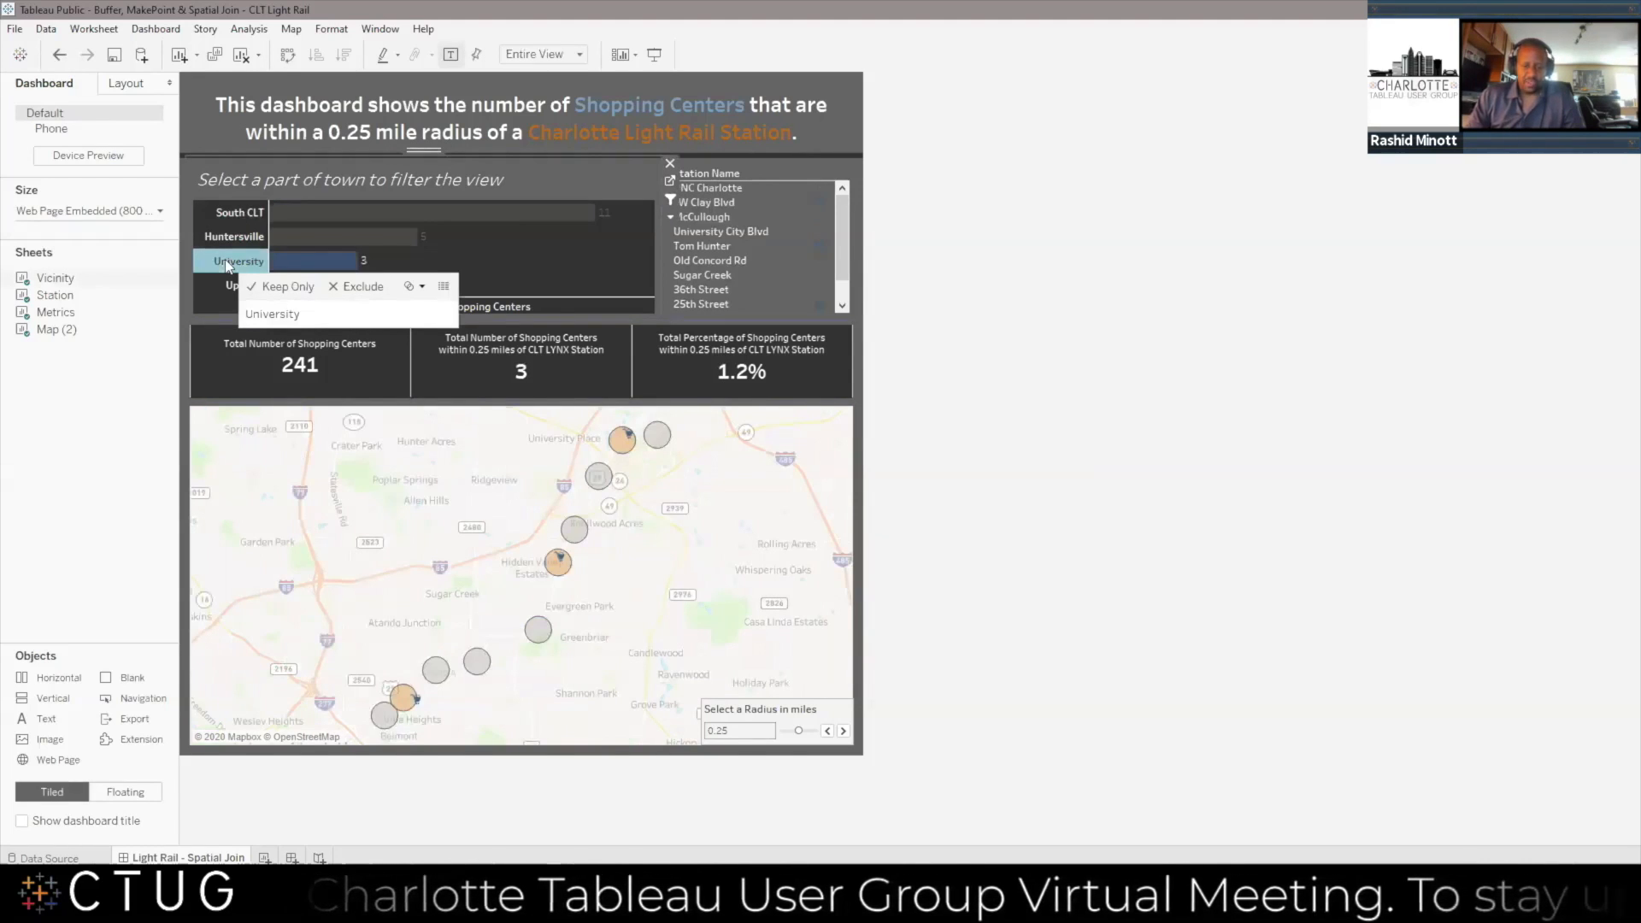
{"action": "mouse_move", "coordinate": [631, 448]}
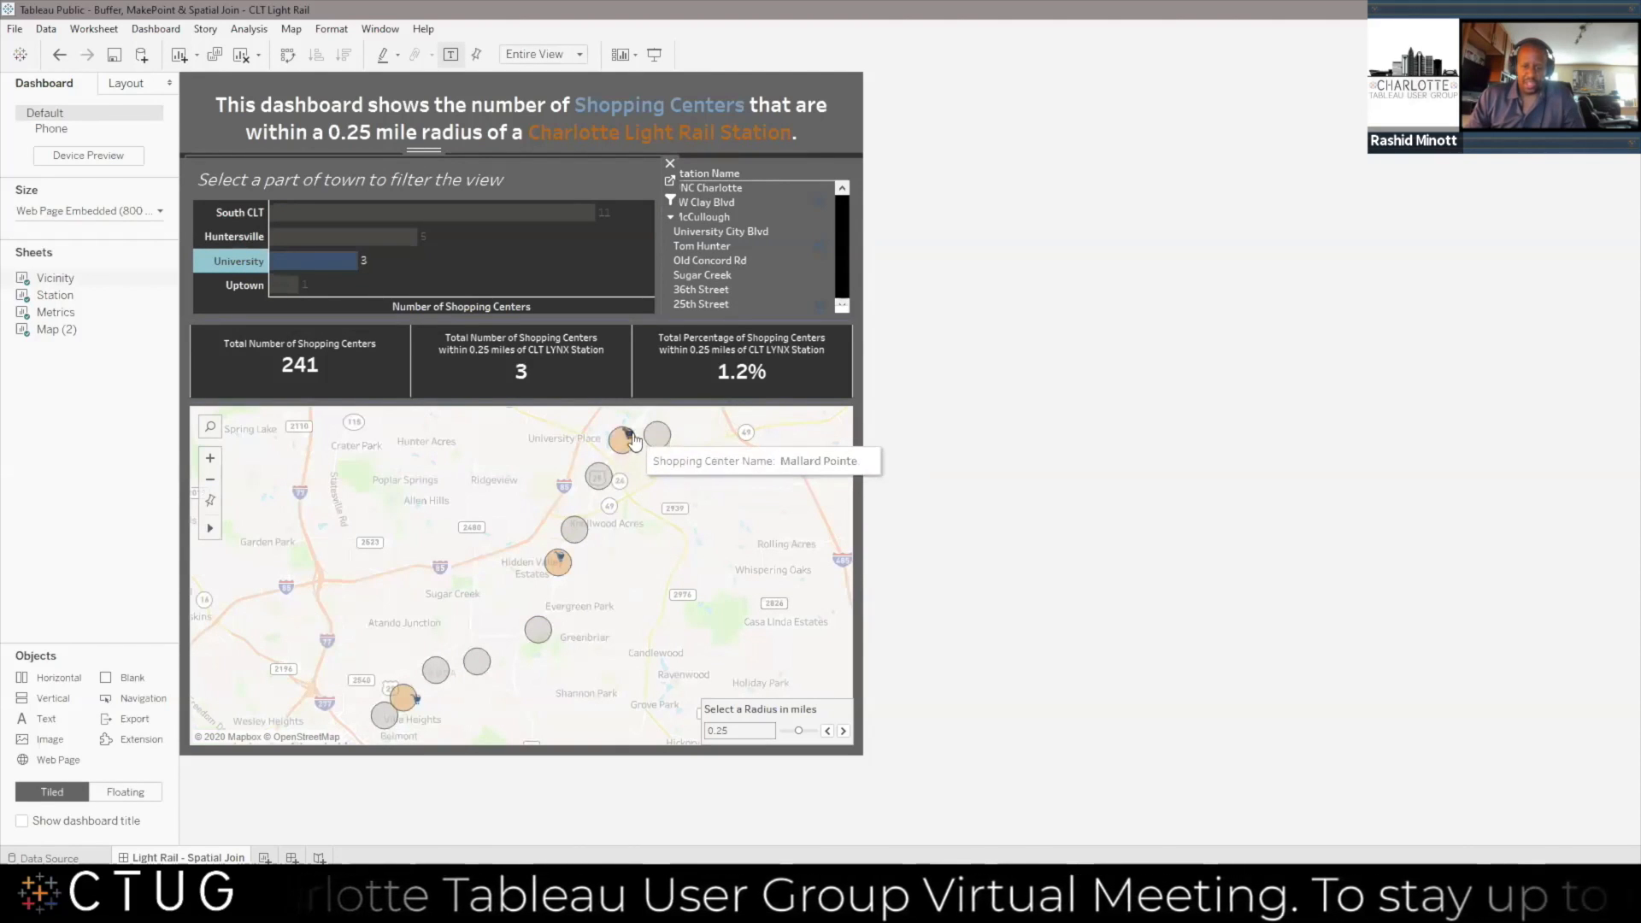
{"action": "mouse_move", "coordinate": [560, 566]}
{"action": "mouse_move", "coordinate": [407, 704]}
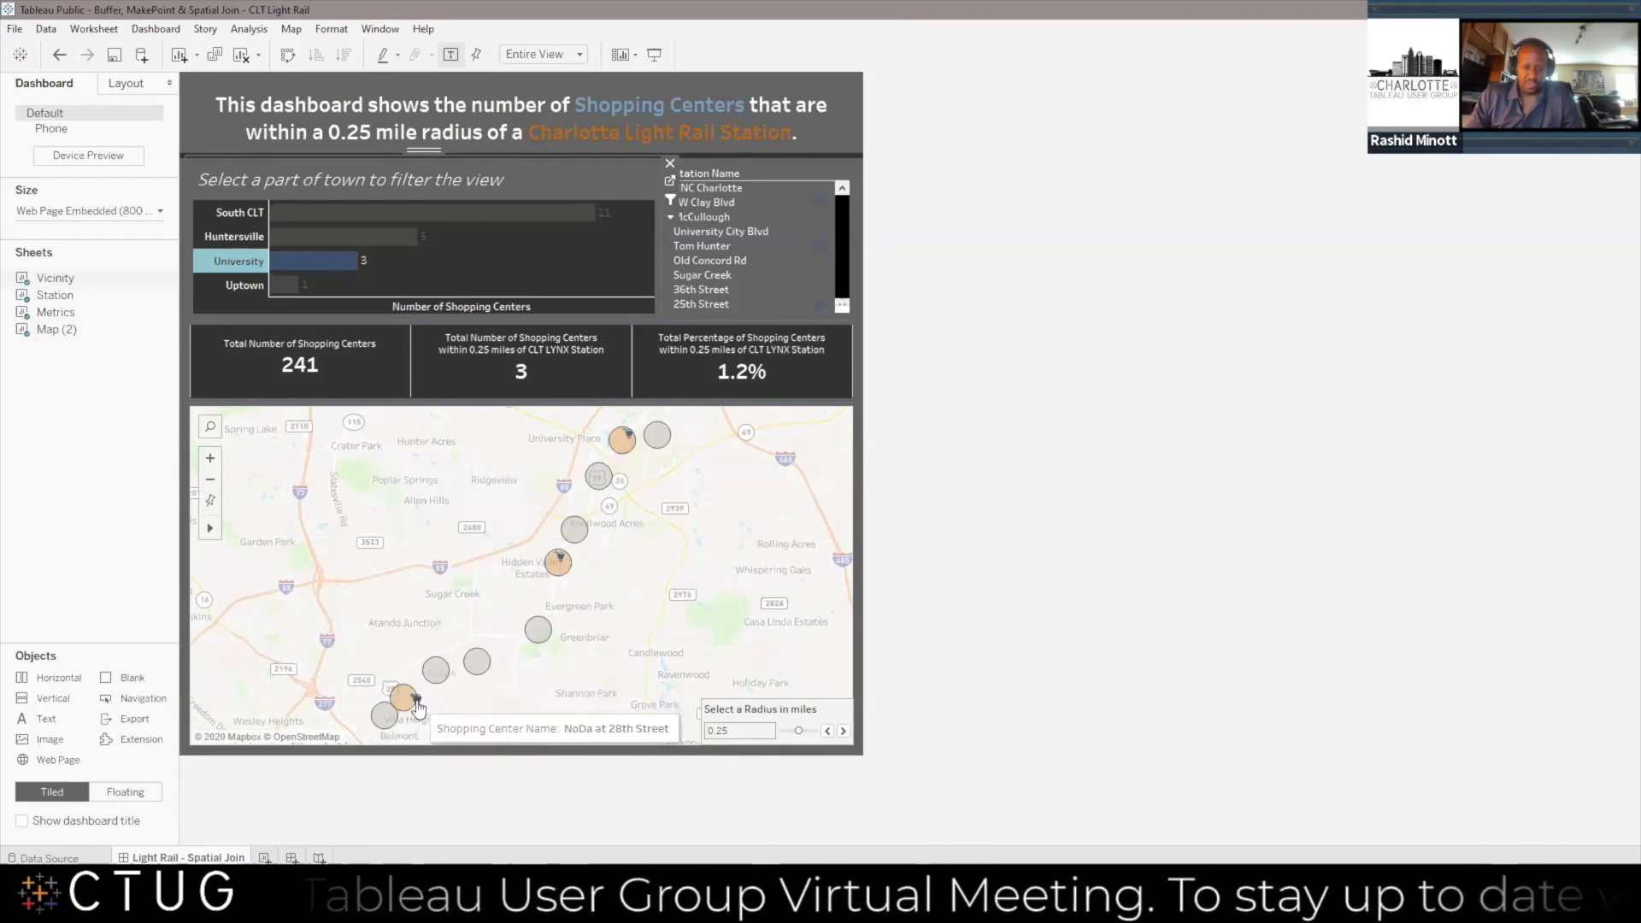
Increase the dashboard's station radius to 0.35 miles
{"action": "left_click", "coordinate": [843, 732]}
{"action": "left_click", "coordinate": [844, 732]}
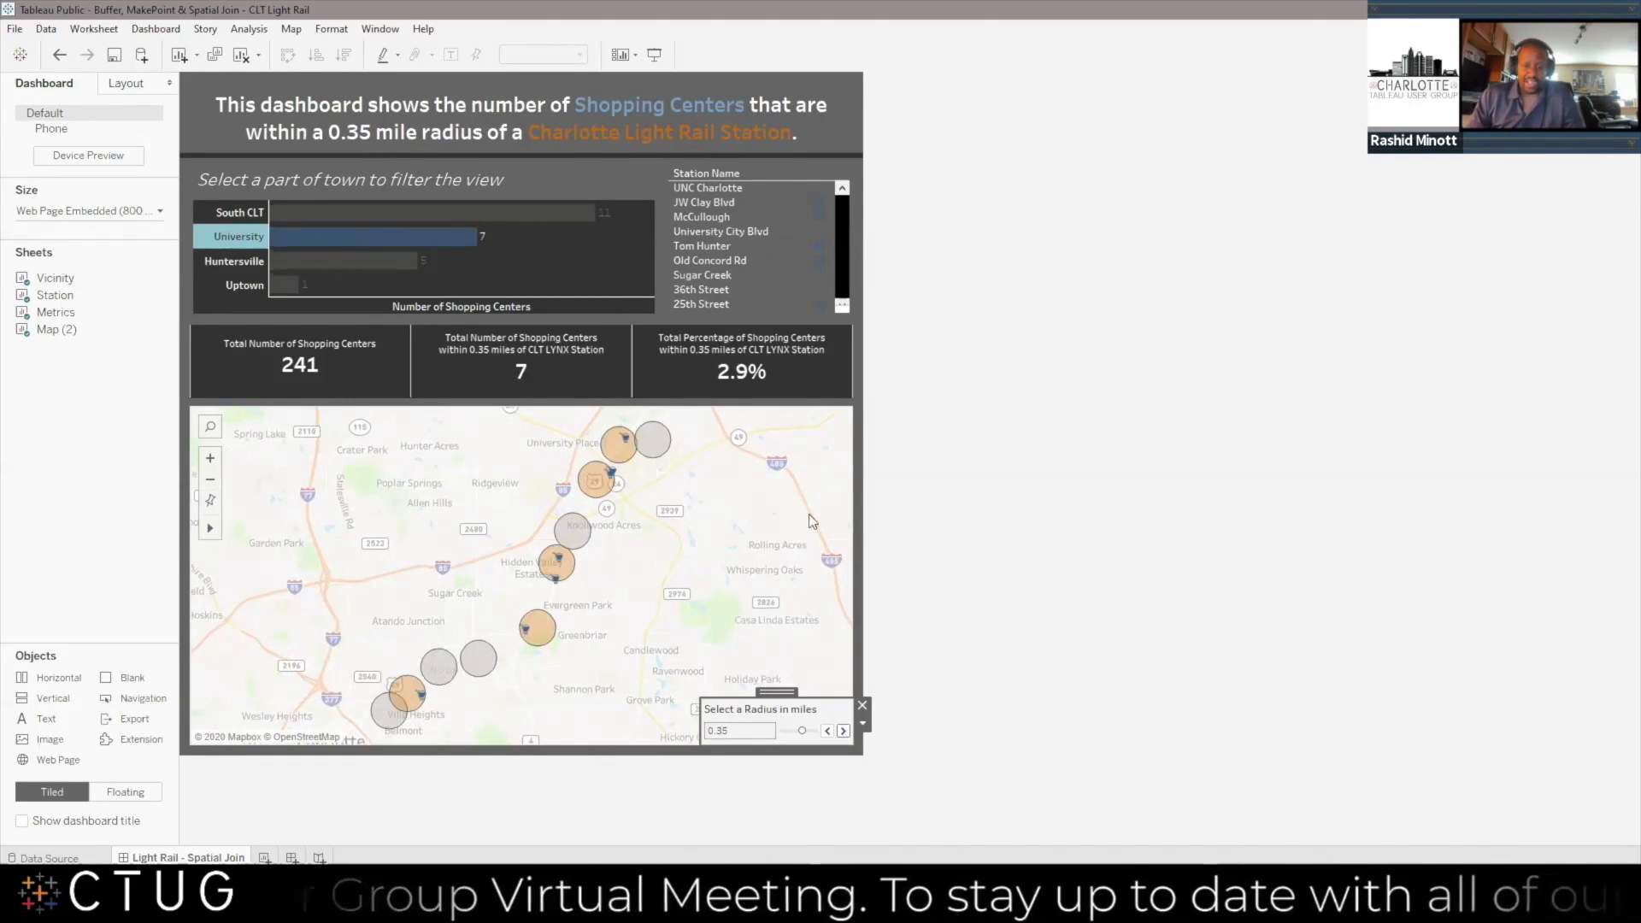
{"action": "mouse_move", "coordinate": [589, 483]}
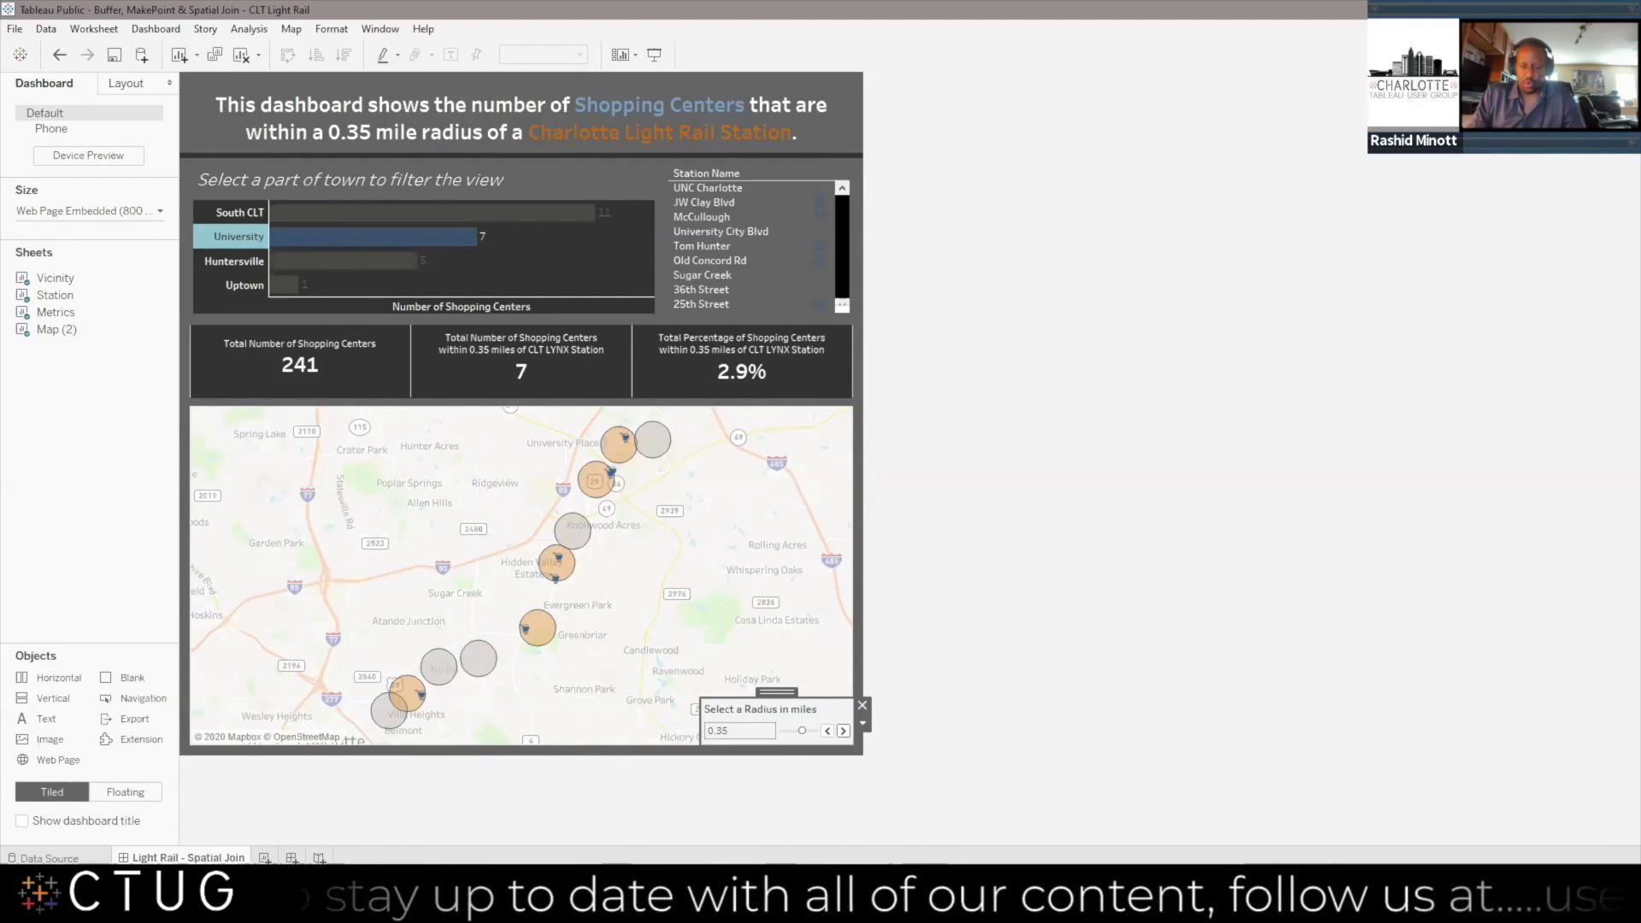
Switch to the empty Book2 workbook in Tableau Public and connect it to the LYNX_Blue_Line_Stations text file
{"action": "mouse_move", "coordinate": [1110, 906]}
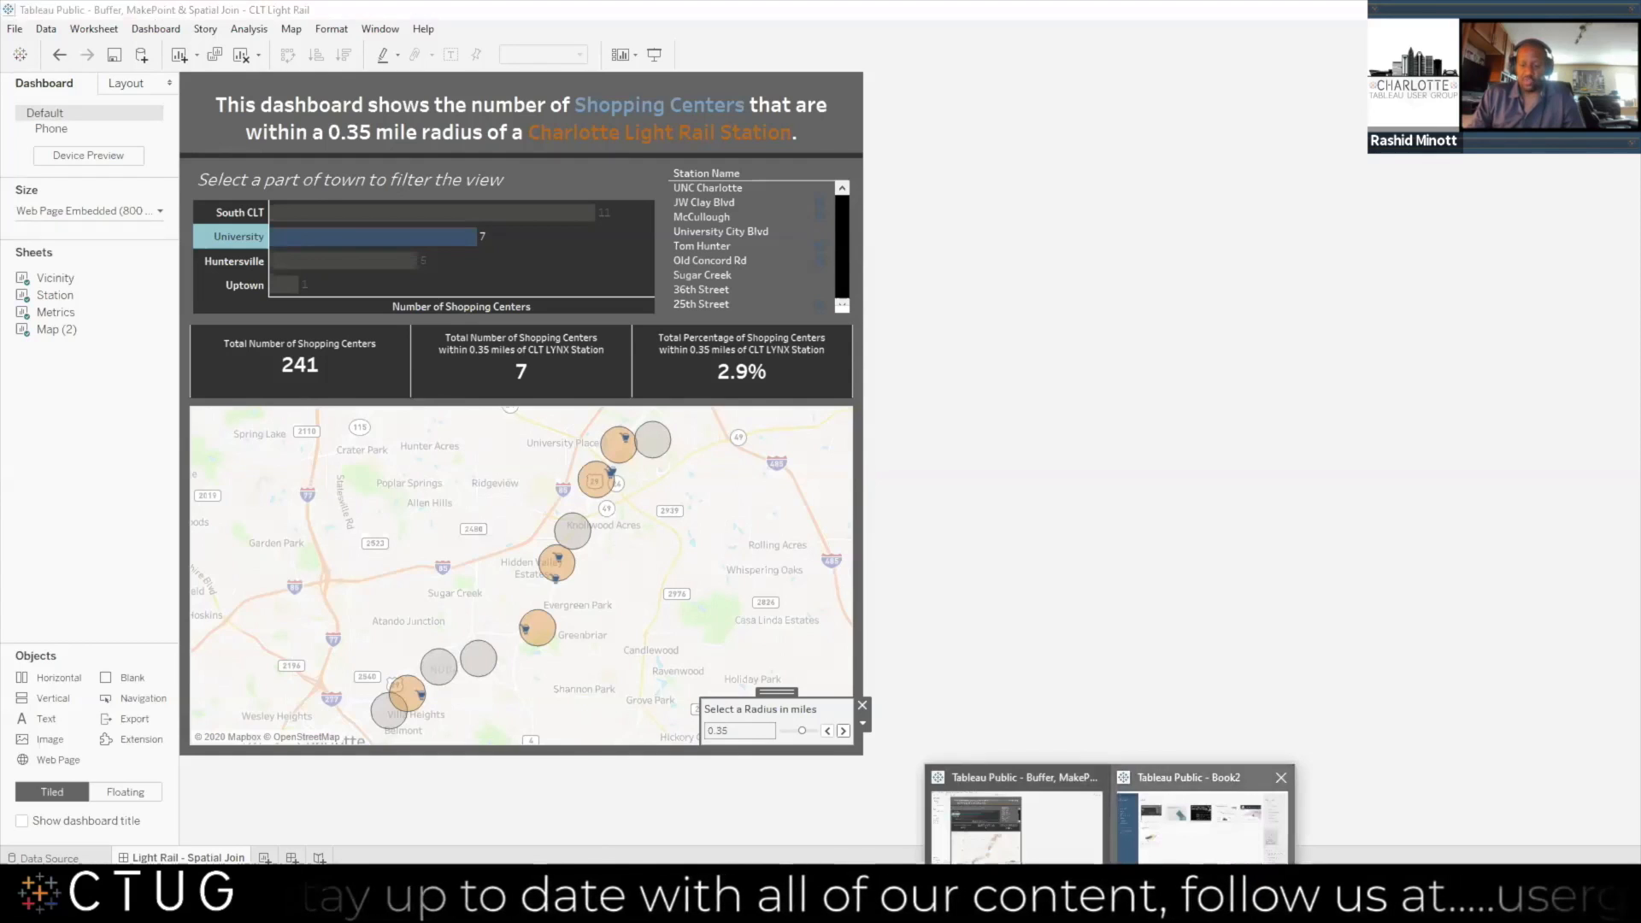
{"action": "left_click", "coordinate": [1179, 807]}
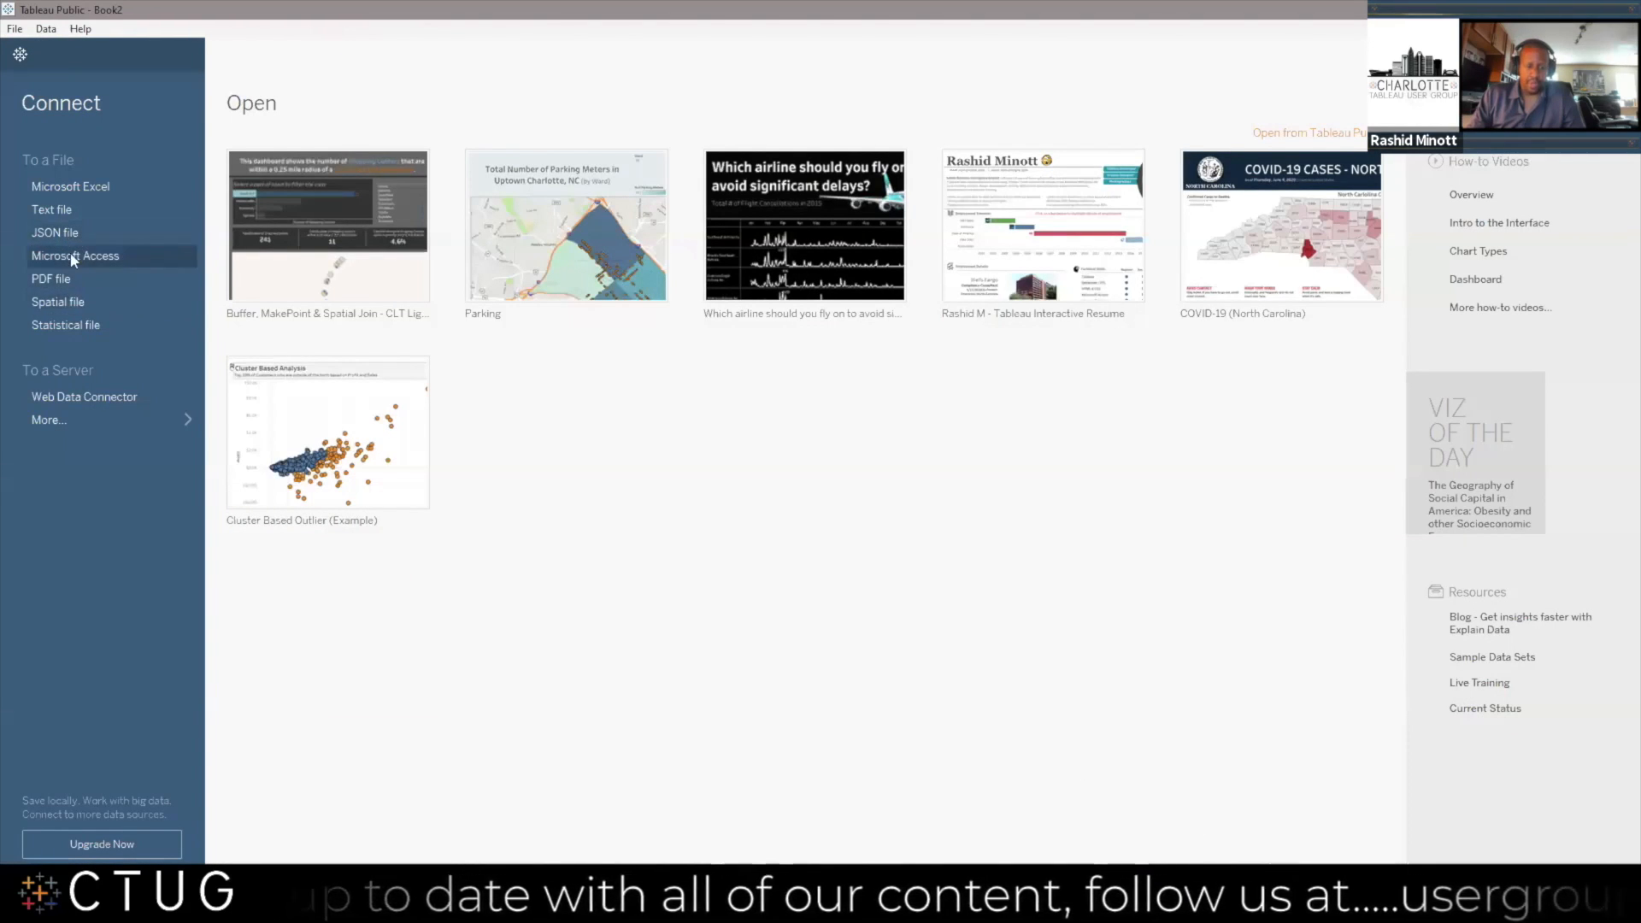
{"action": "left_click", "coordinate": [70, 208]}
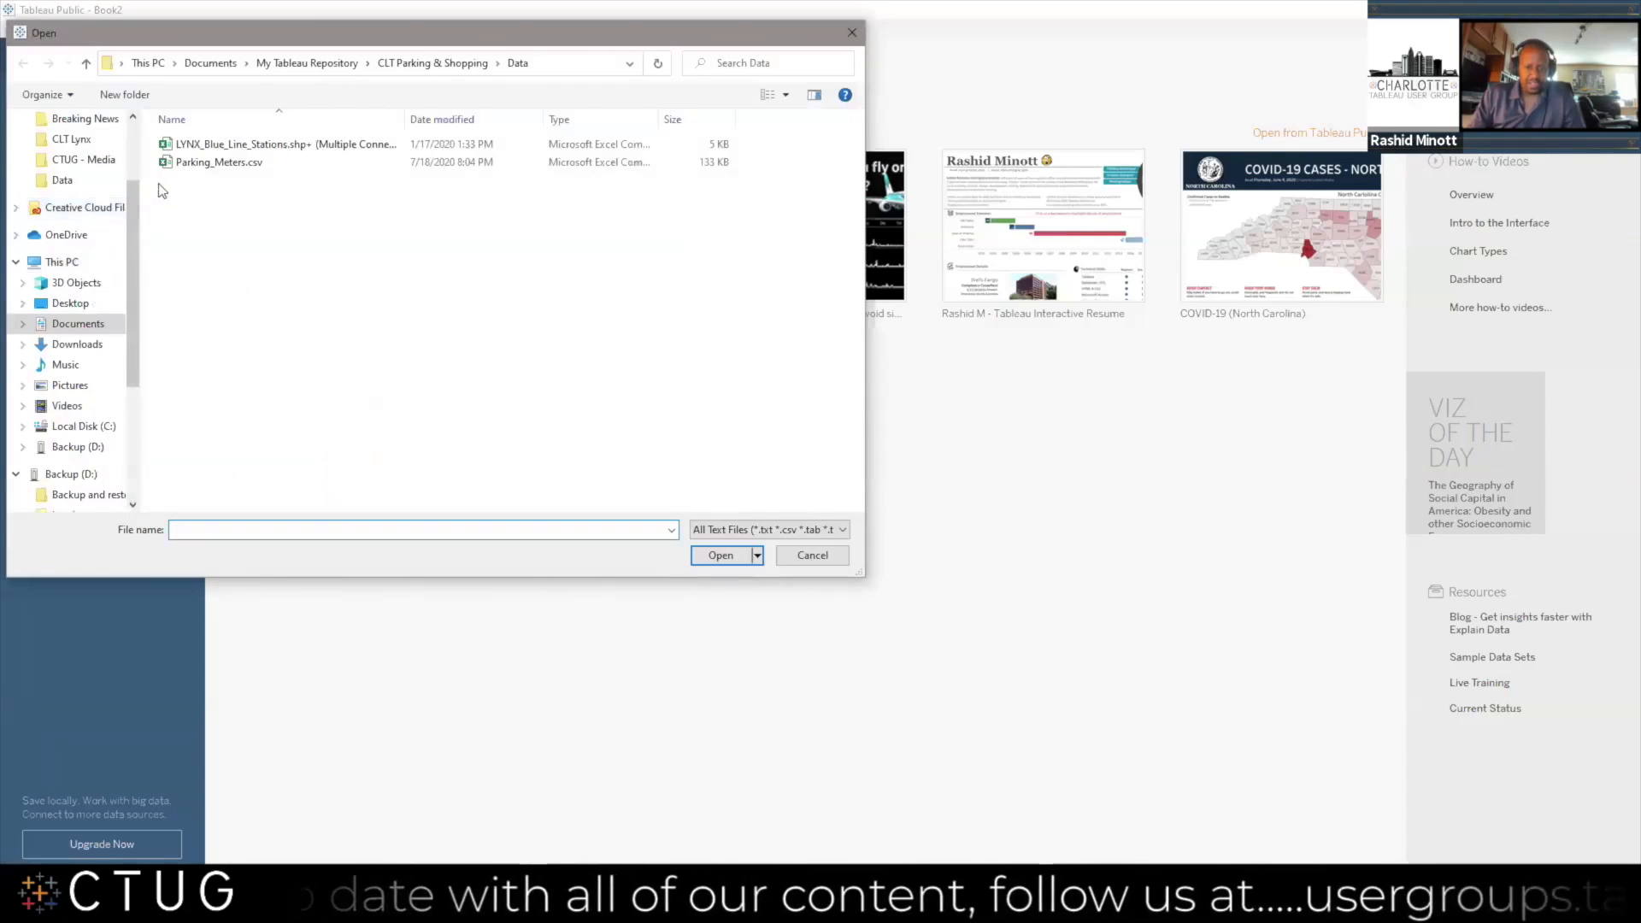
{"action": "left_click", "coordinate": [249, 147]}
{"action": "left_click", "coordinate": [724, 557]}
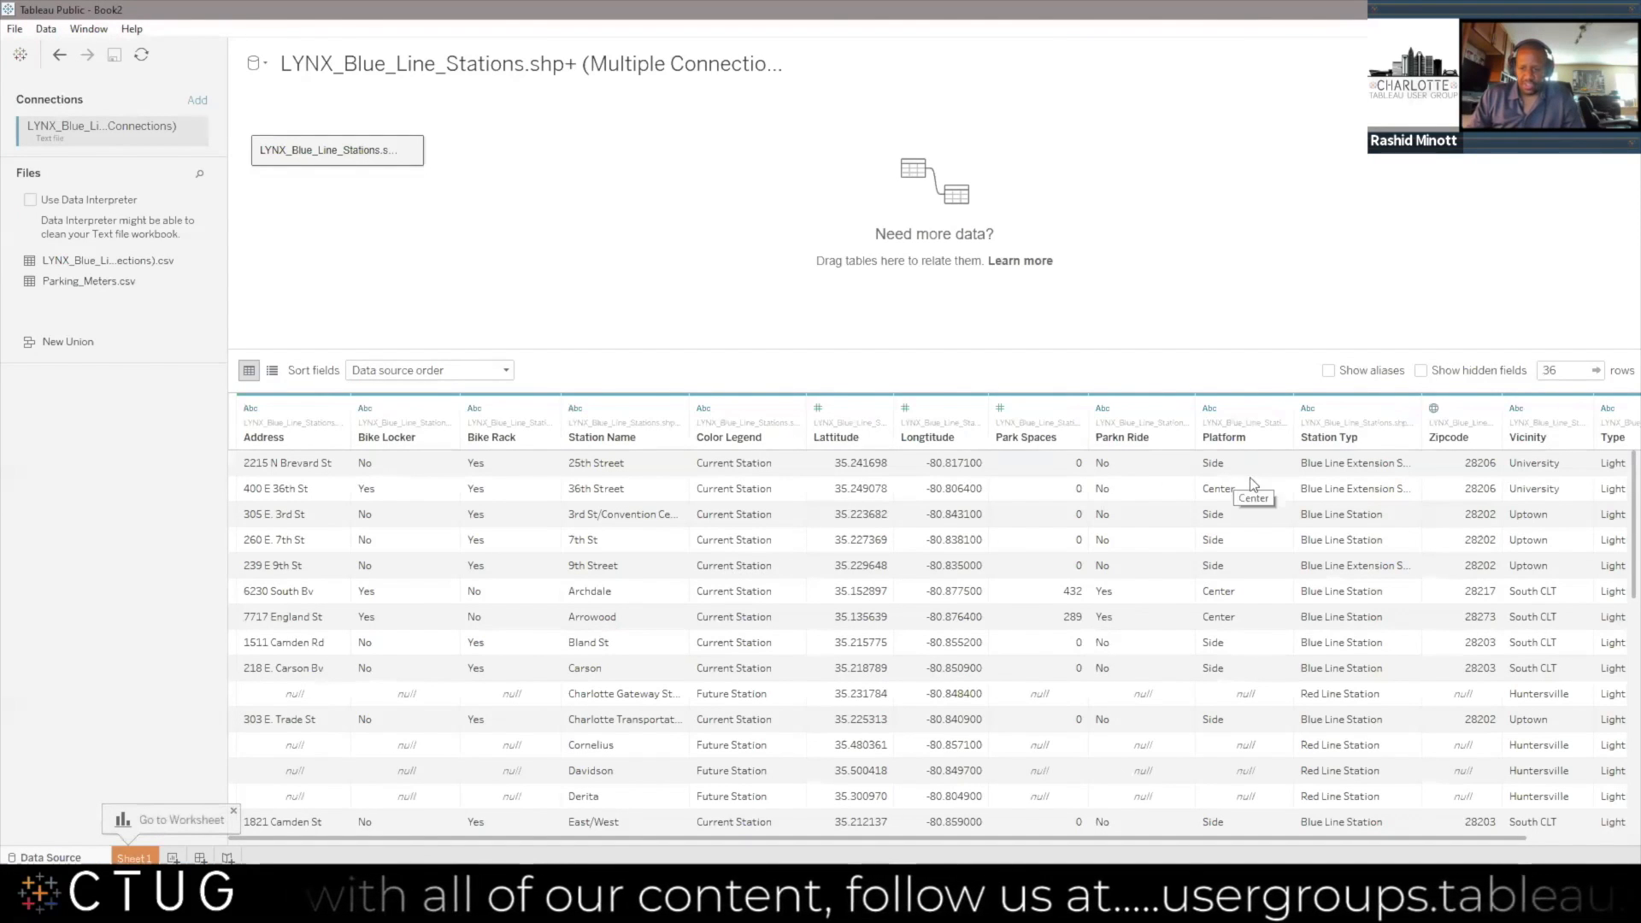
Open the LYNX_Blue_Line_Stations table on the data source canvas to reach its physical join layer
{"action": "double_click", "coordinate": [360, 157]}
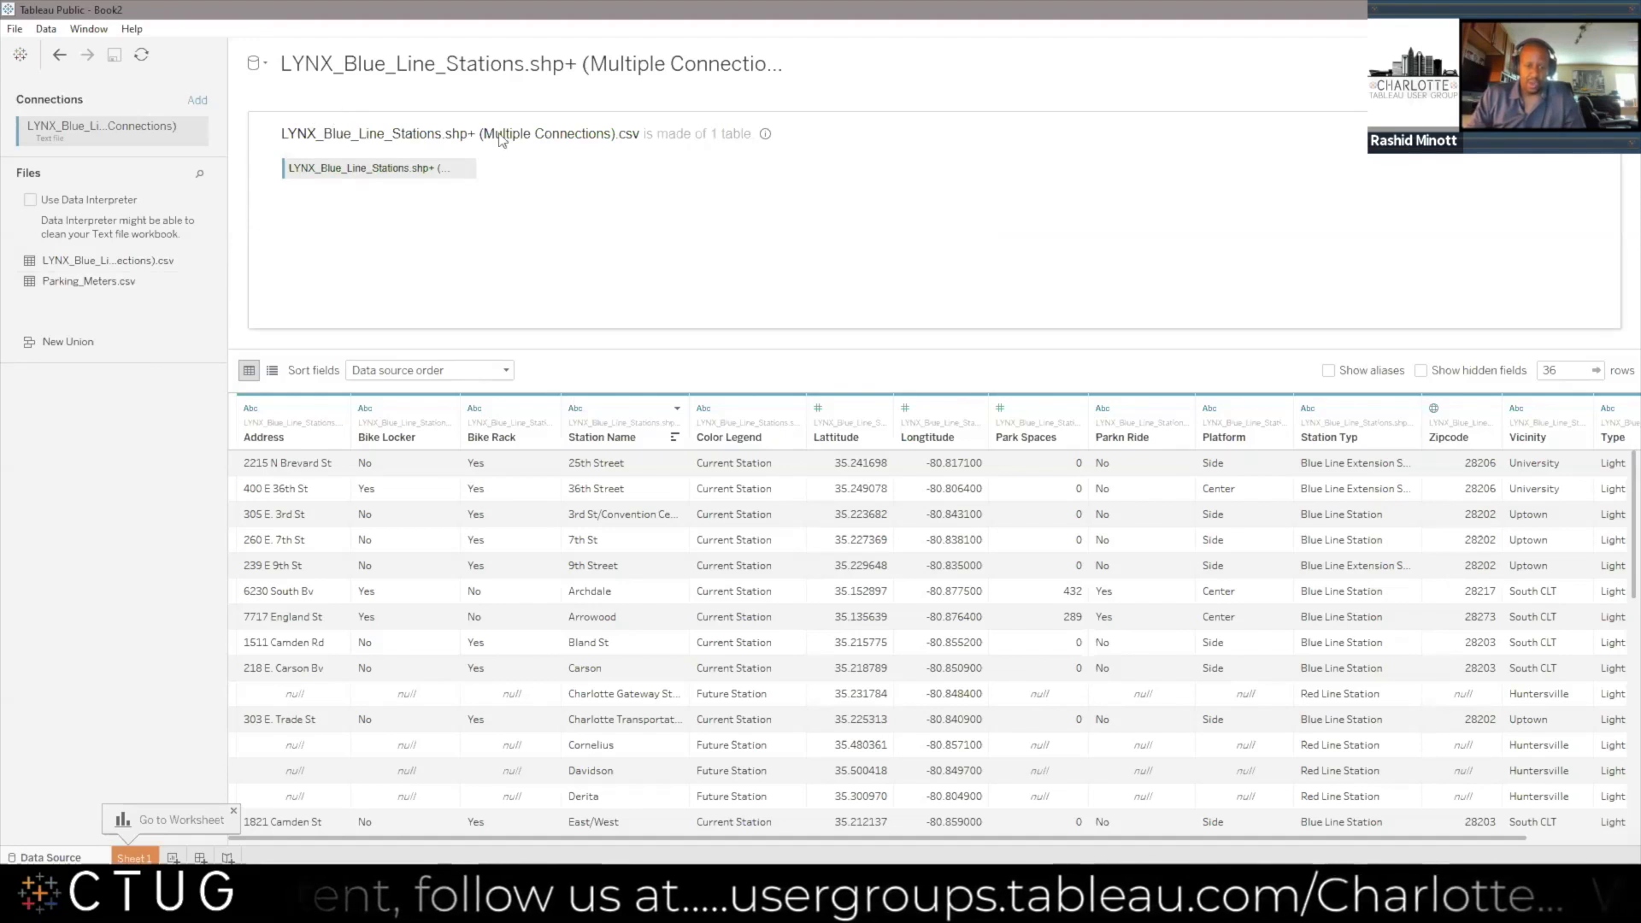
{"action": "left_click", "coordinate": [1604, 133]}
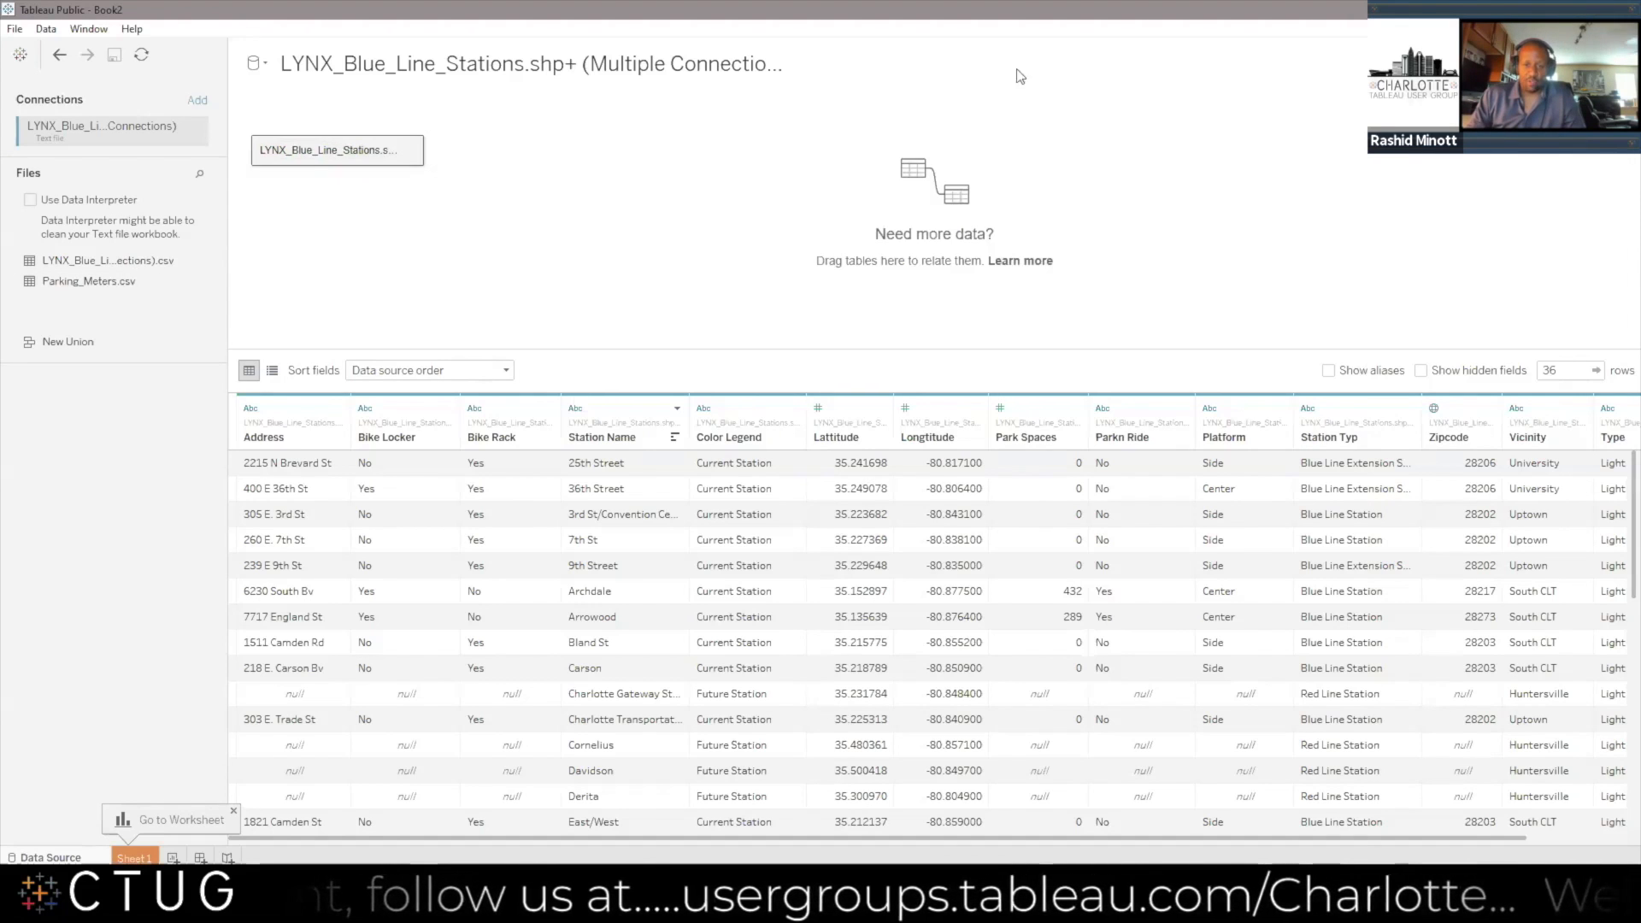
{"action": "double_click", "coordinate": [331, 150]}
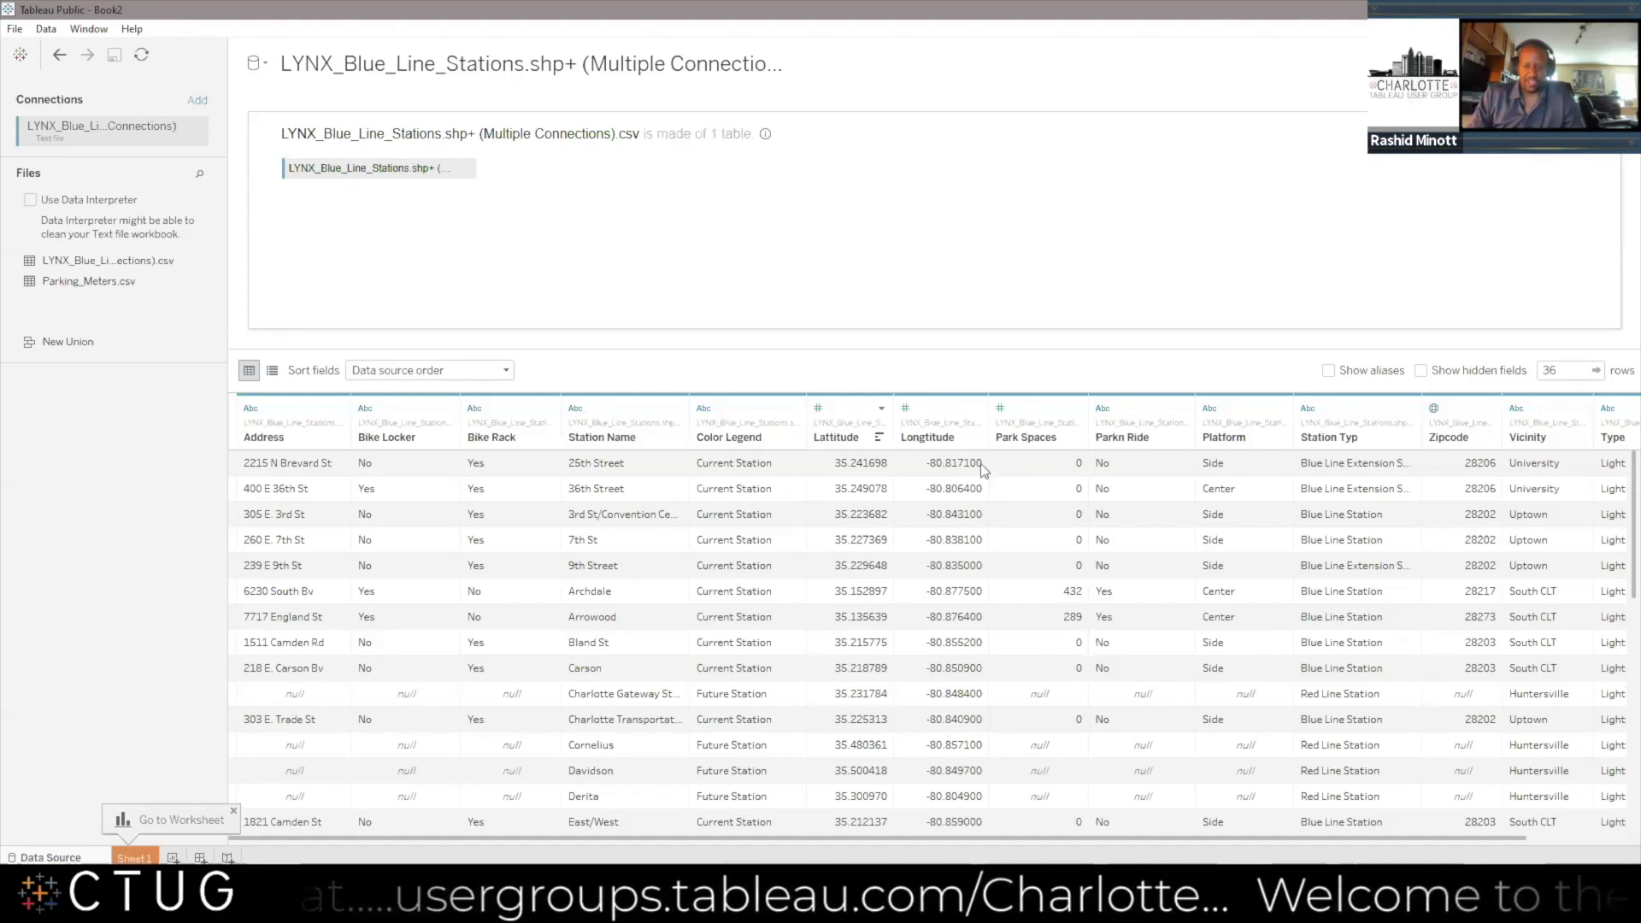
Add a connection to the spatial file Existing_Shopping_Centers.shp alongside the station table
{"action": "left_click", "coordinate": [199, 102]}
{"action": "left_click", "coordinate": [306, 304]}
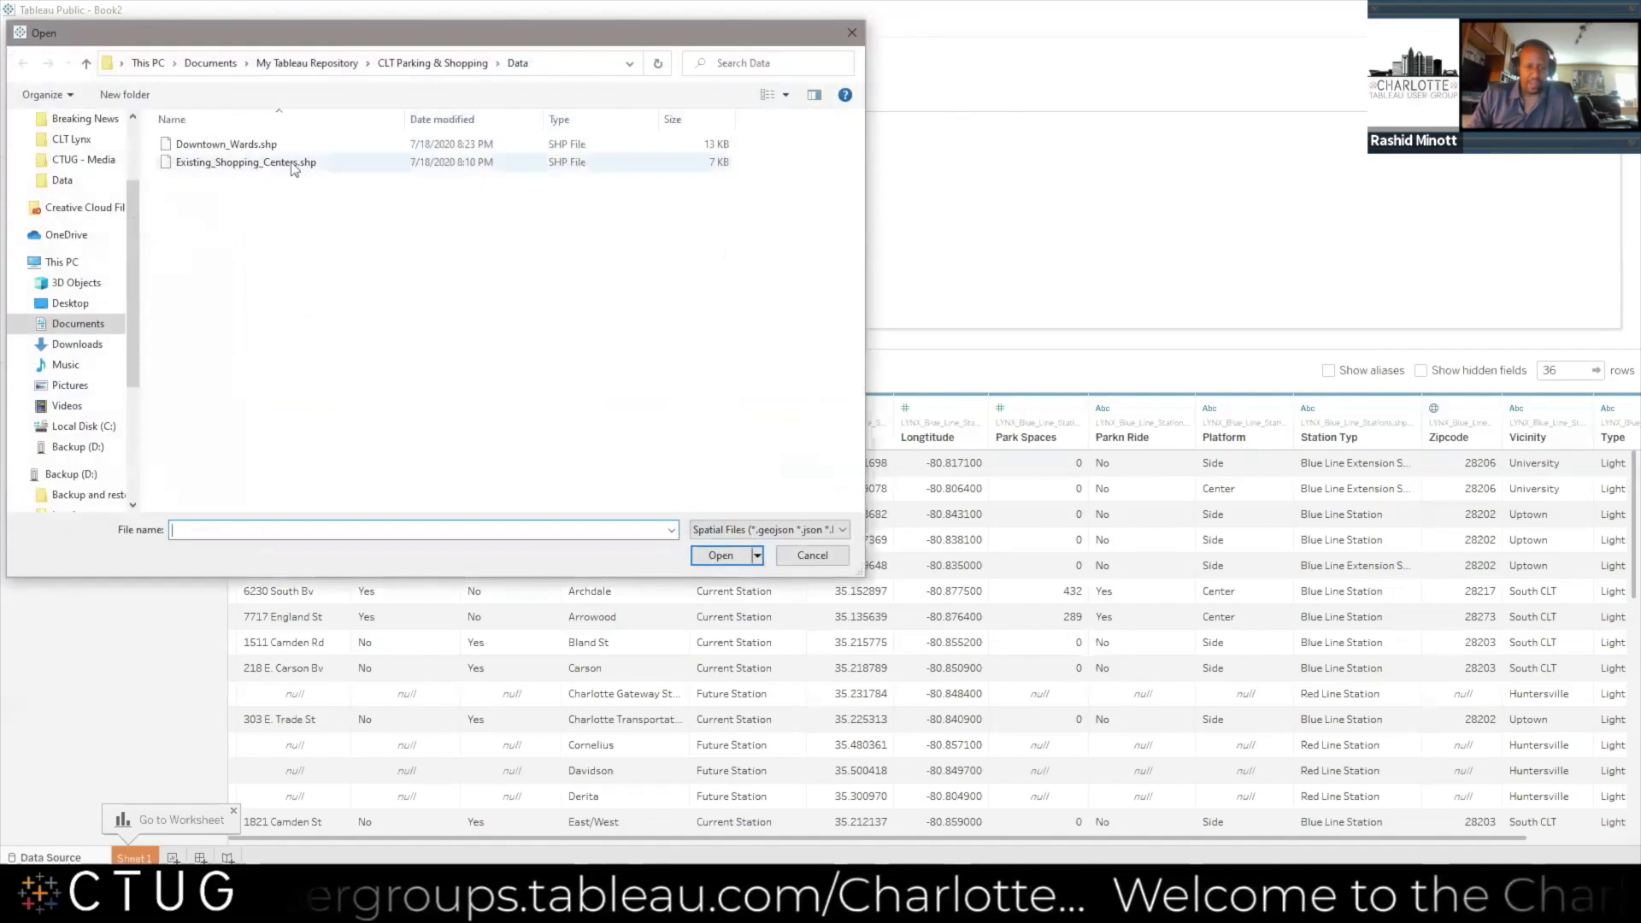
{"action": "left_click", "coordinate": [292, 164]}
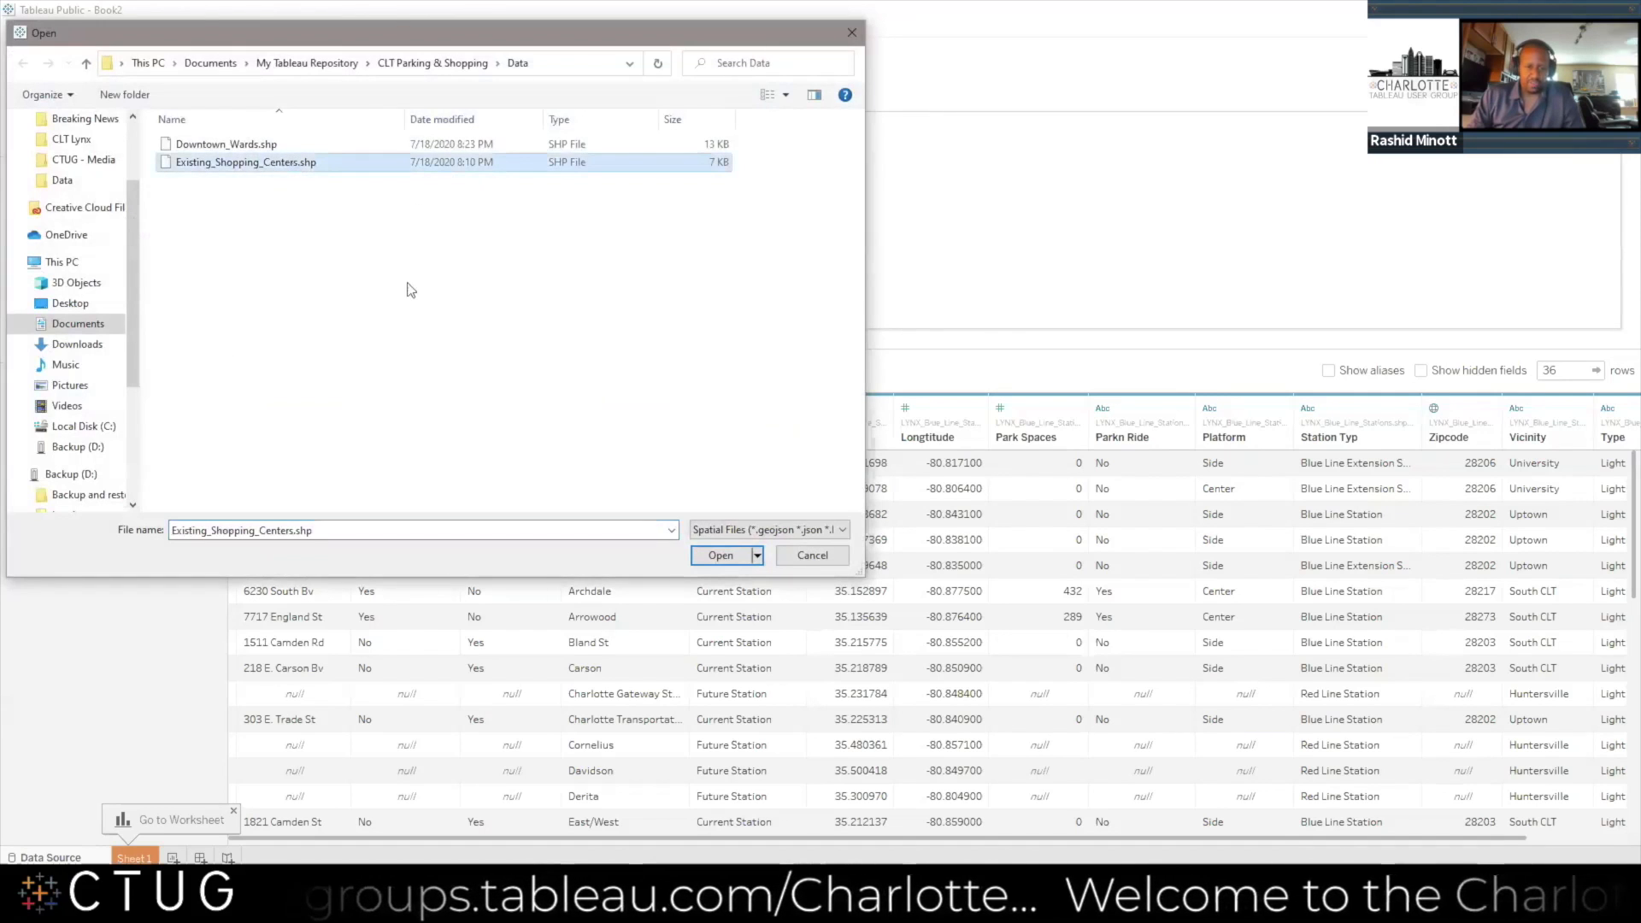
{"action": "left_click", "coordinate": [721, 555]}
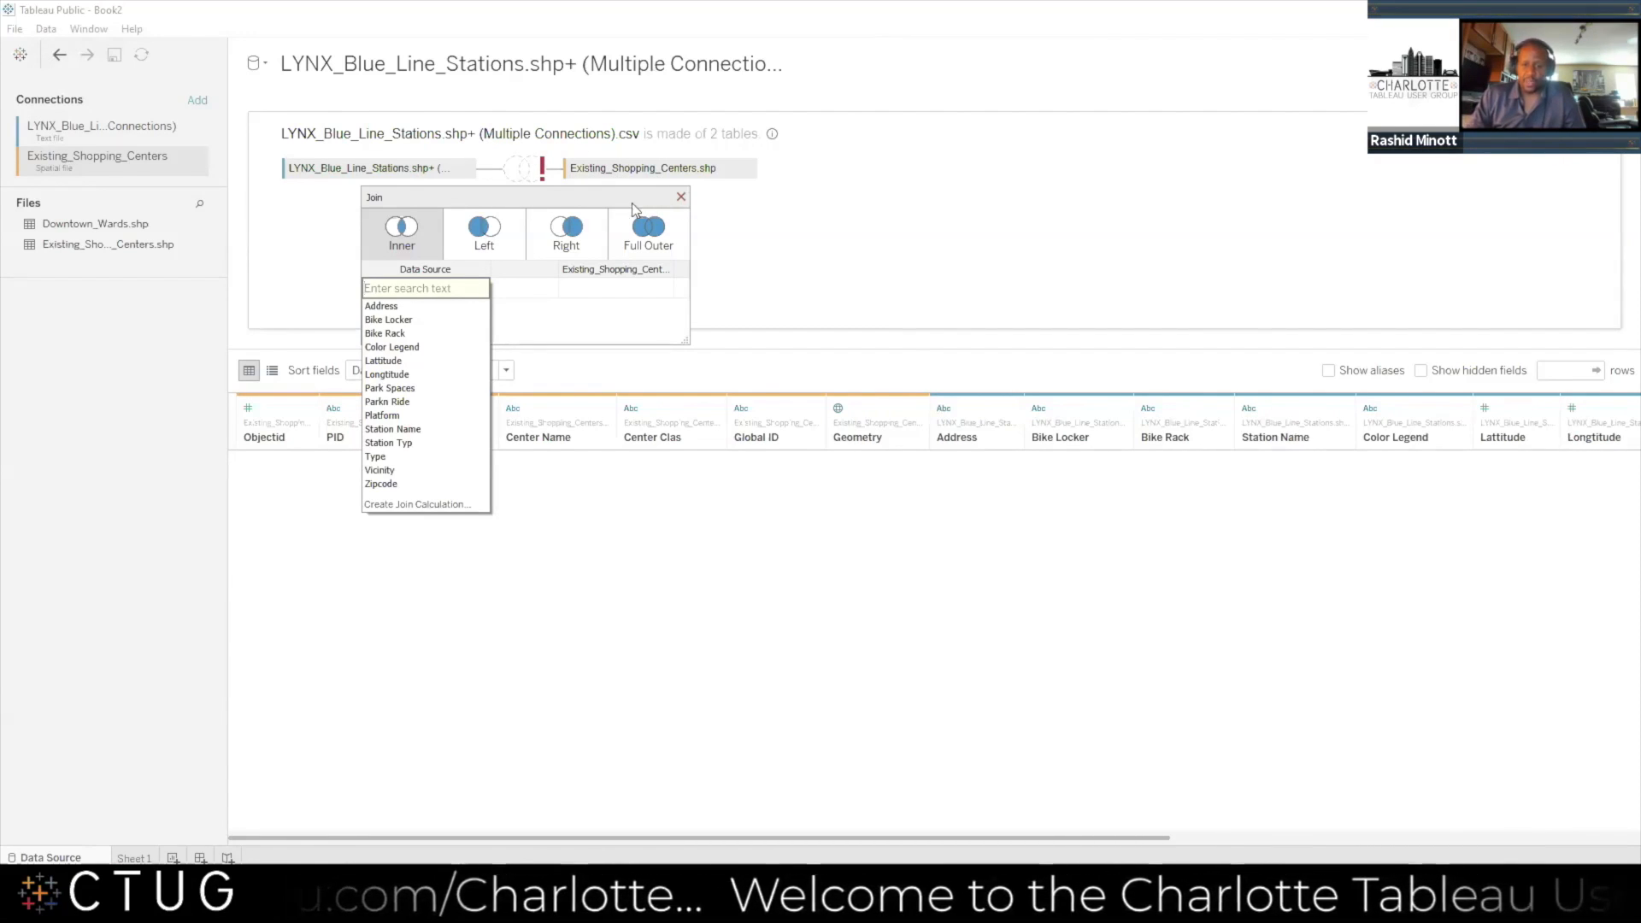
Review the join operators and station fields, and choose Geometry as the shopping centers field of the inner join clause
{"action": "left_click", "coordinate": [509, 289]}
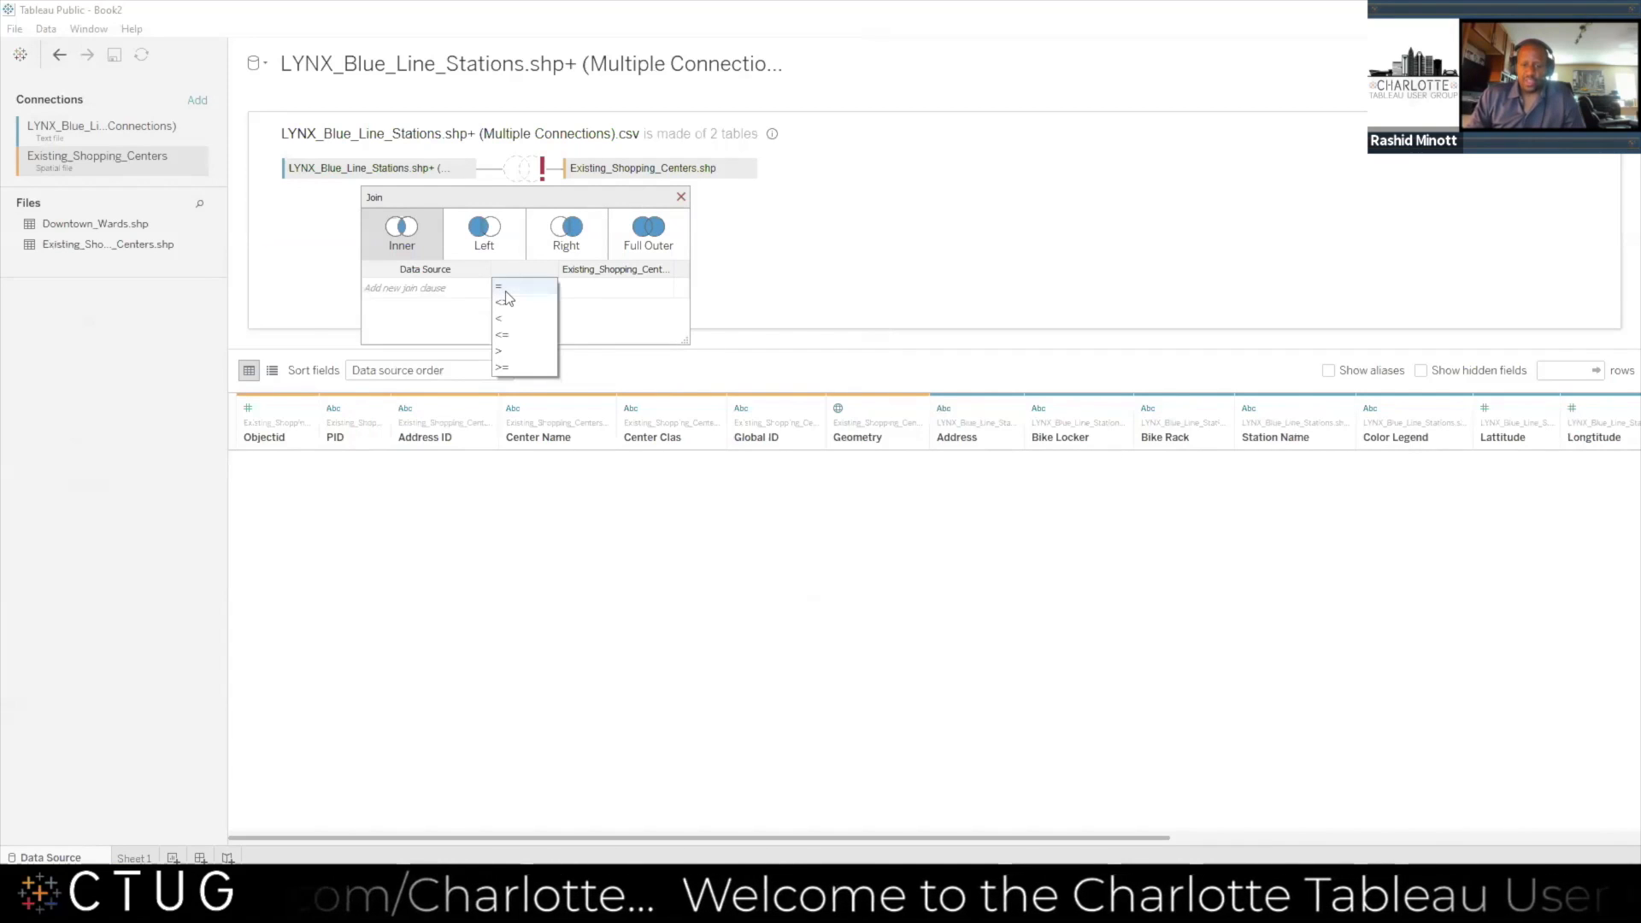
{"action": "left_click", "coordinate": [466, 289]}
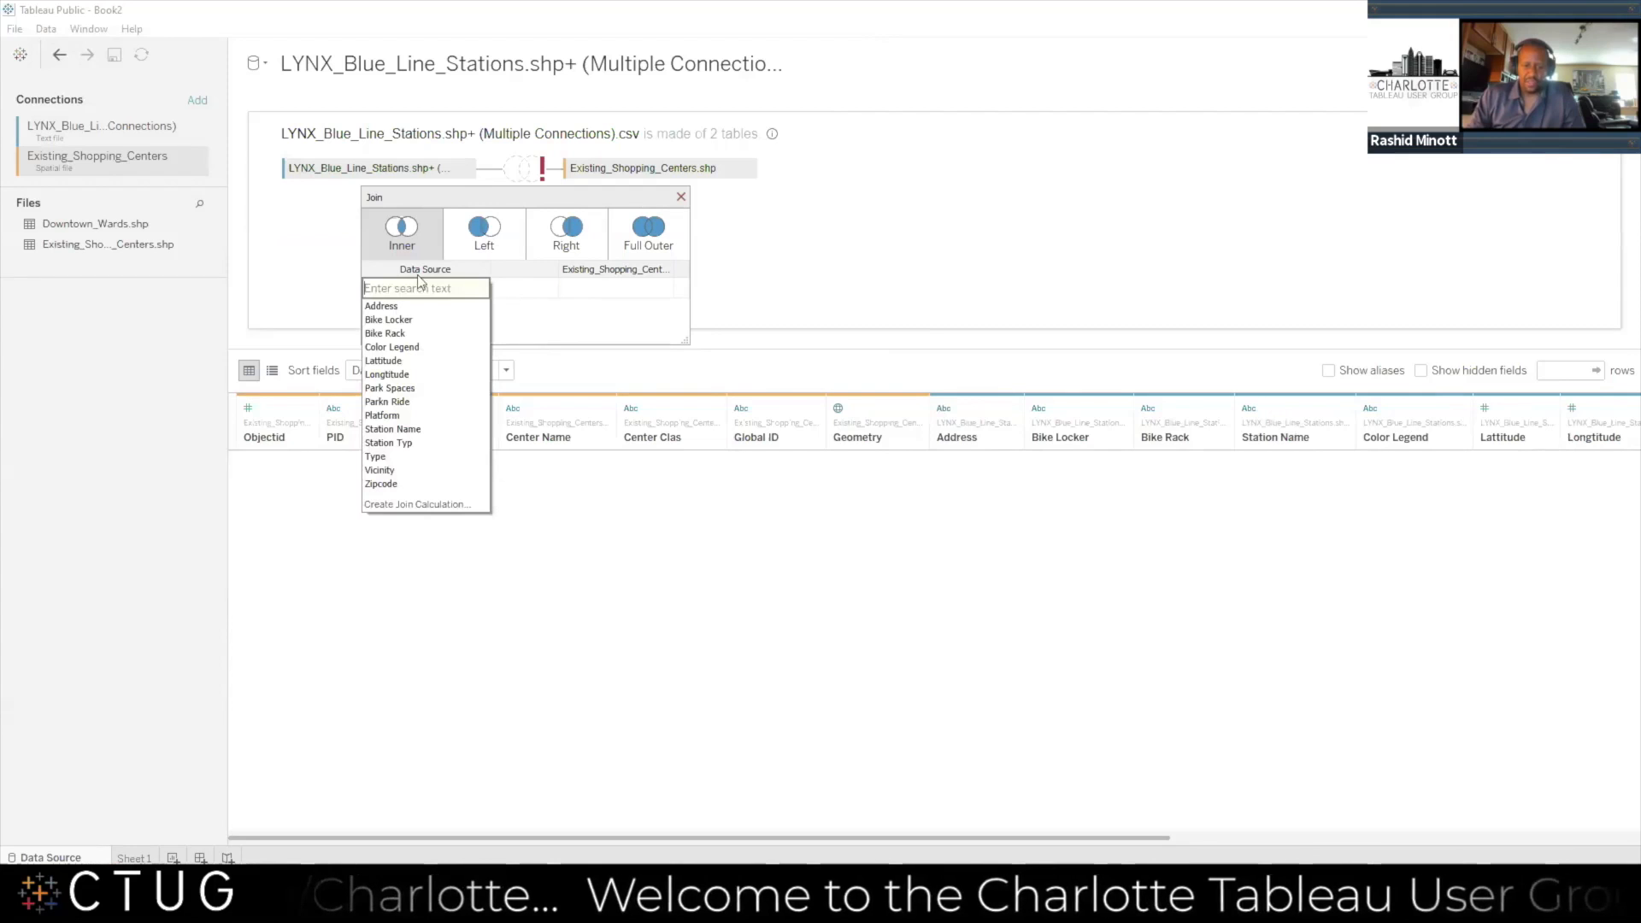
{"action": "left_click", "coordinate": [542, 293]}
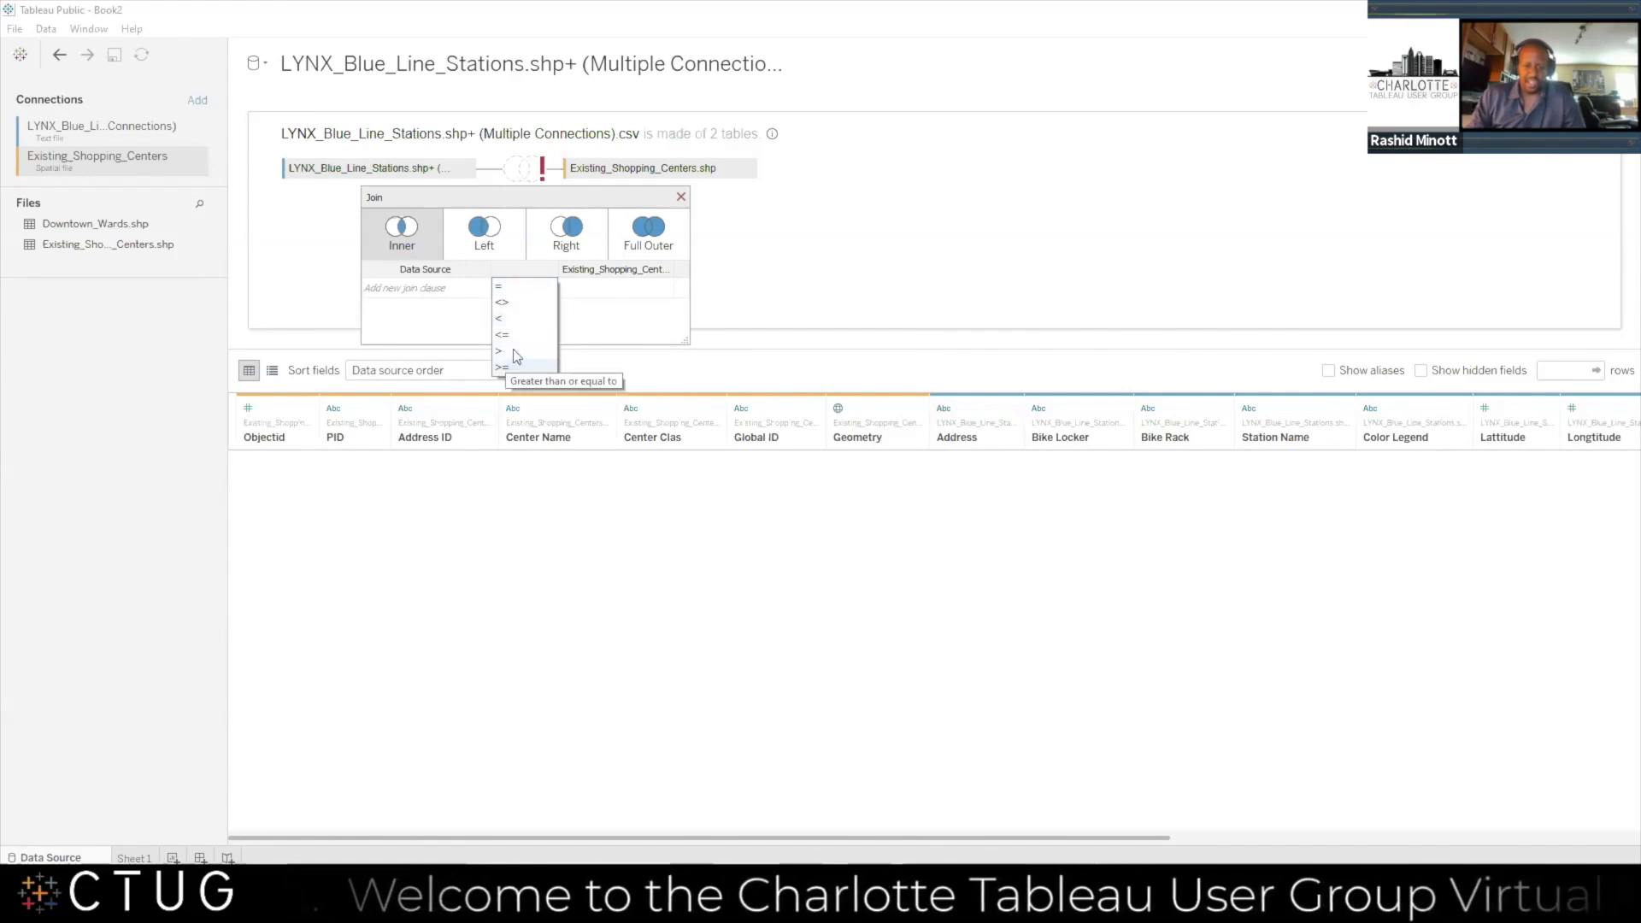
{"action": "left_click", "coordinate": [606, 291]}
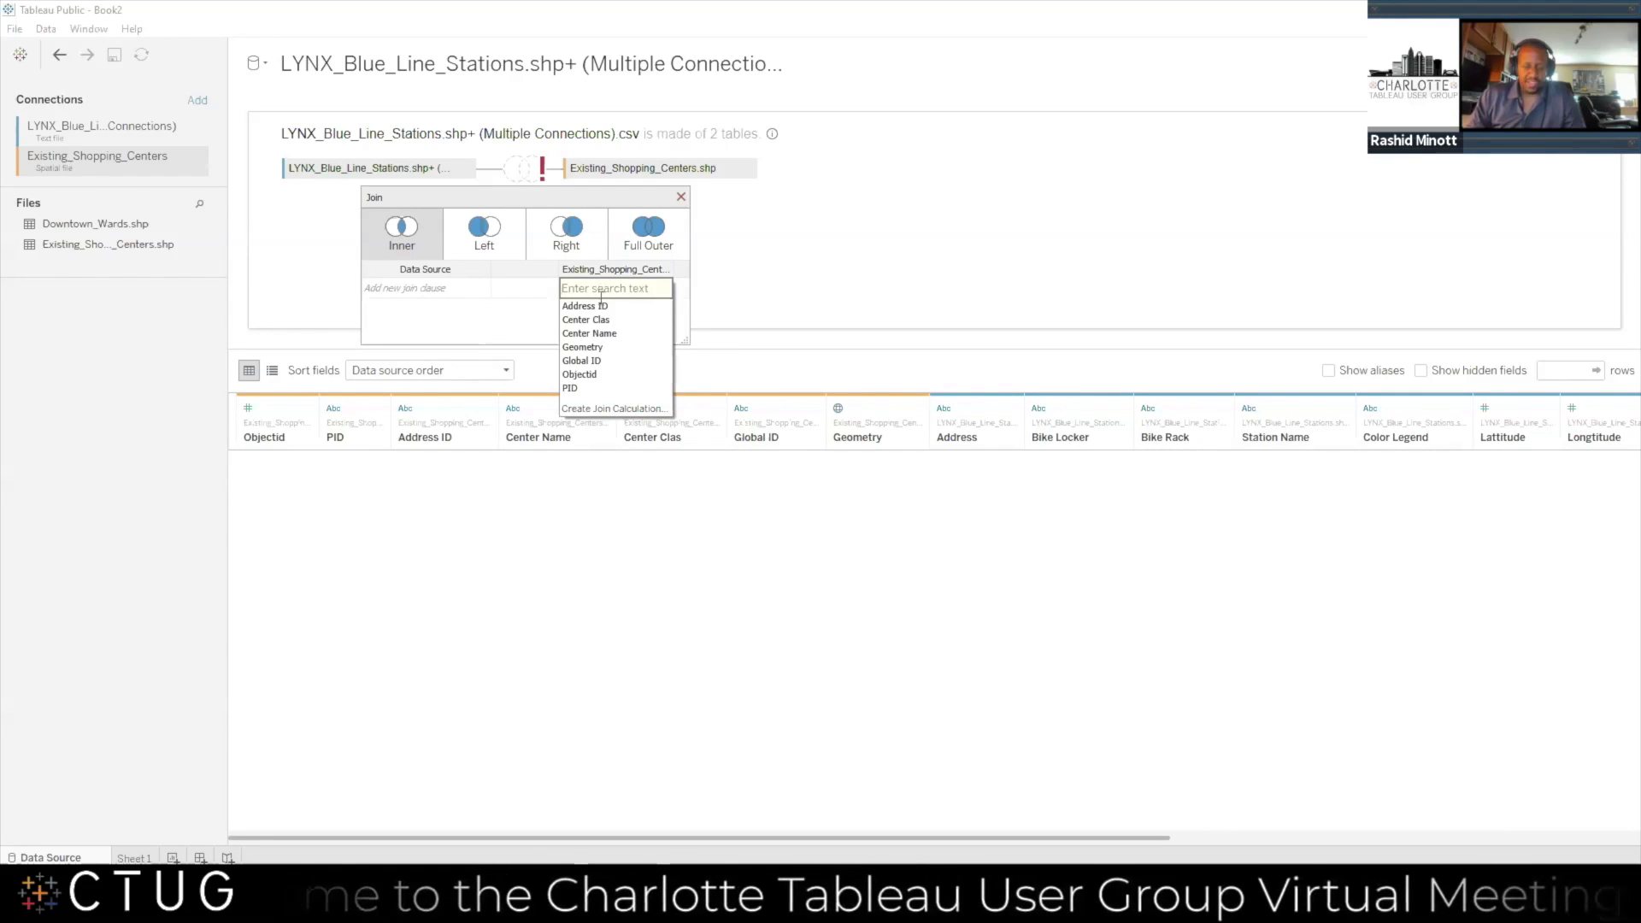
{"action": "left_click", "coordinate": [588, 348]}
Look through the comparison operators and station fields available for the join clause against the shopping centers' Geometry
{"action": "left_click", "coordinate": [539, 299]}
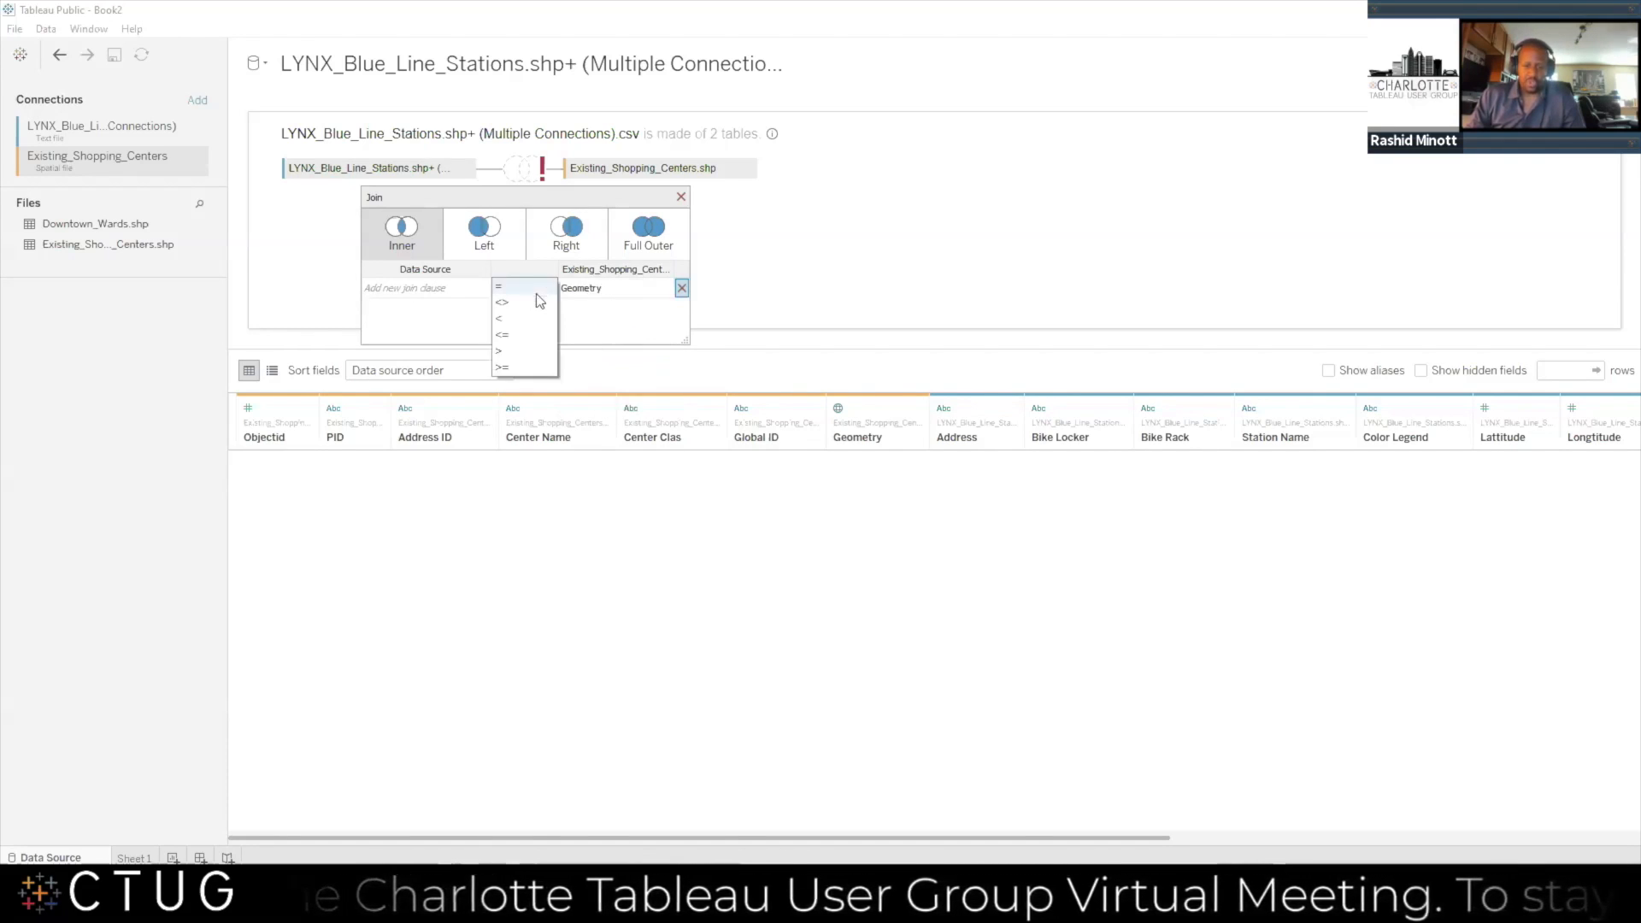
{"action": "left_click", "coordinate": [558, 286]}
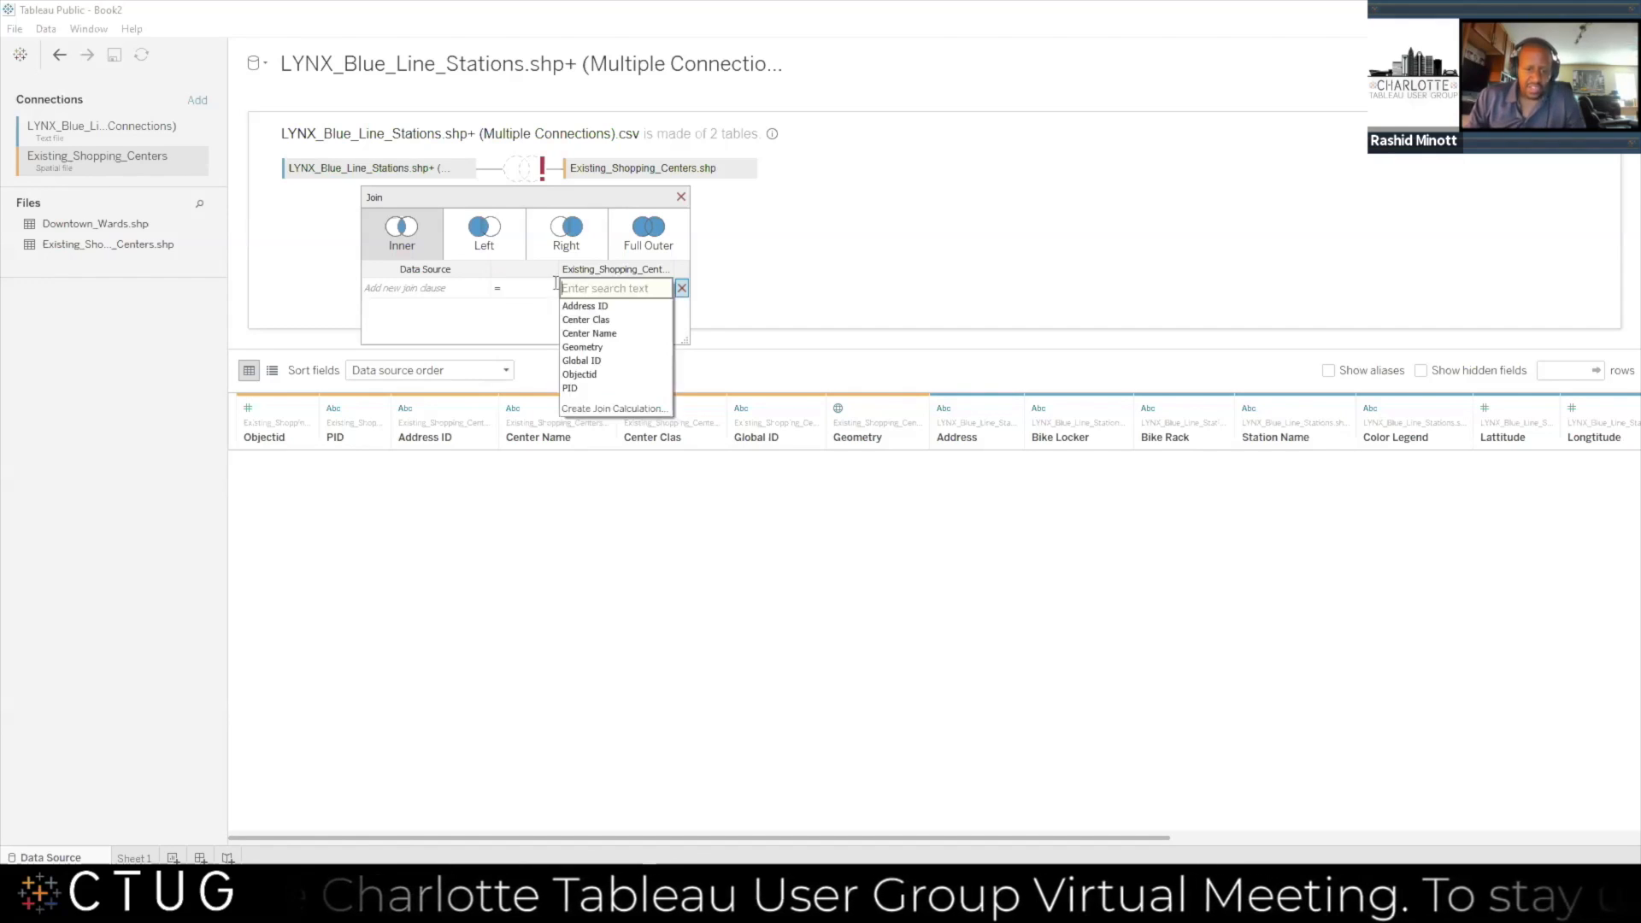
{"action": "left_click", "coordinate": [497, 288]}
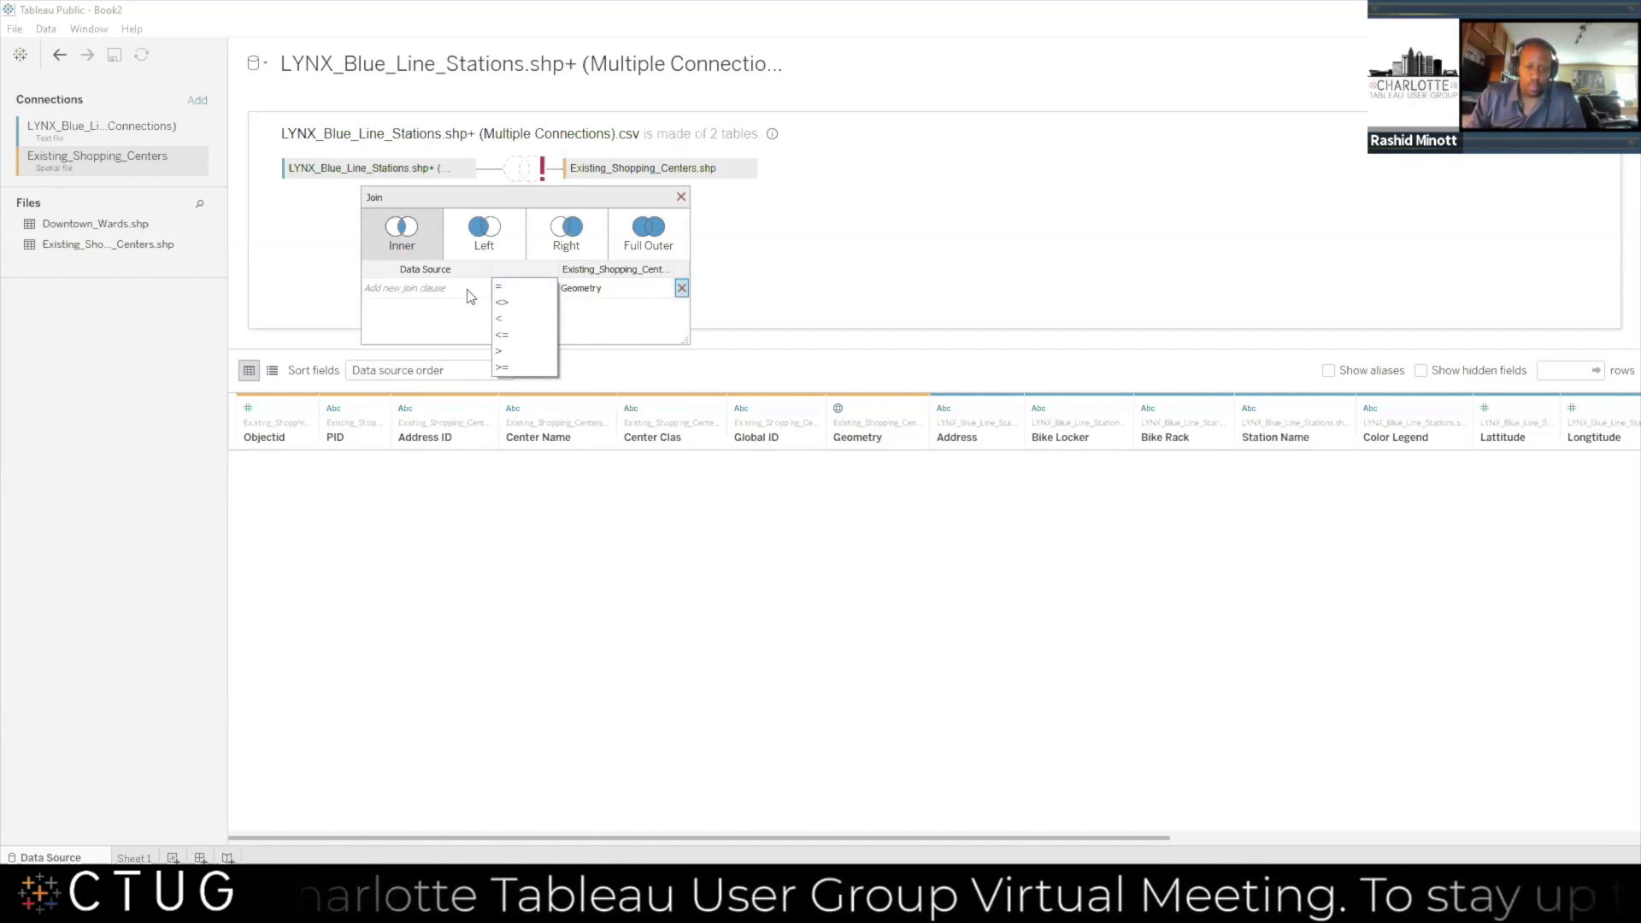
{"action": "left_click", "coordinate": [471, 295]}
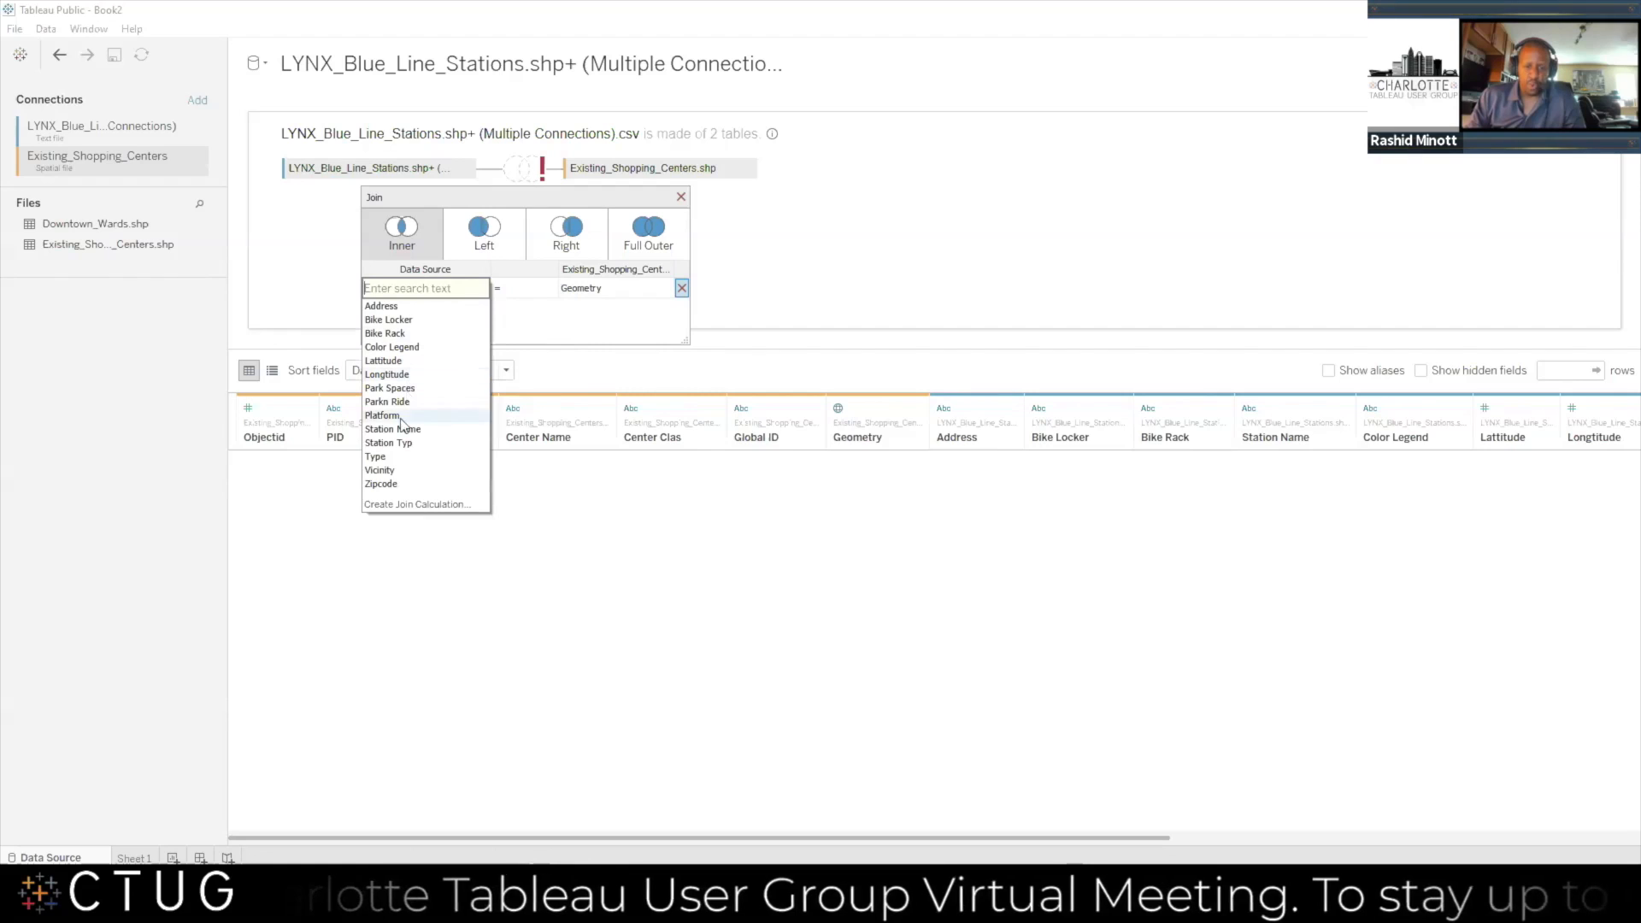
{"action": "left_click", "coordinate": [515, 291]}
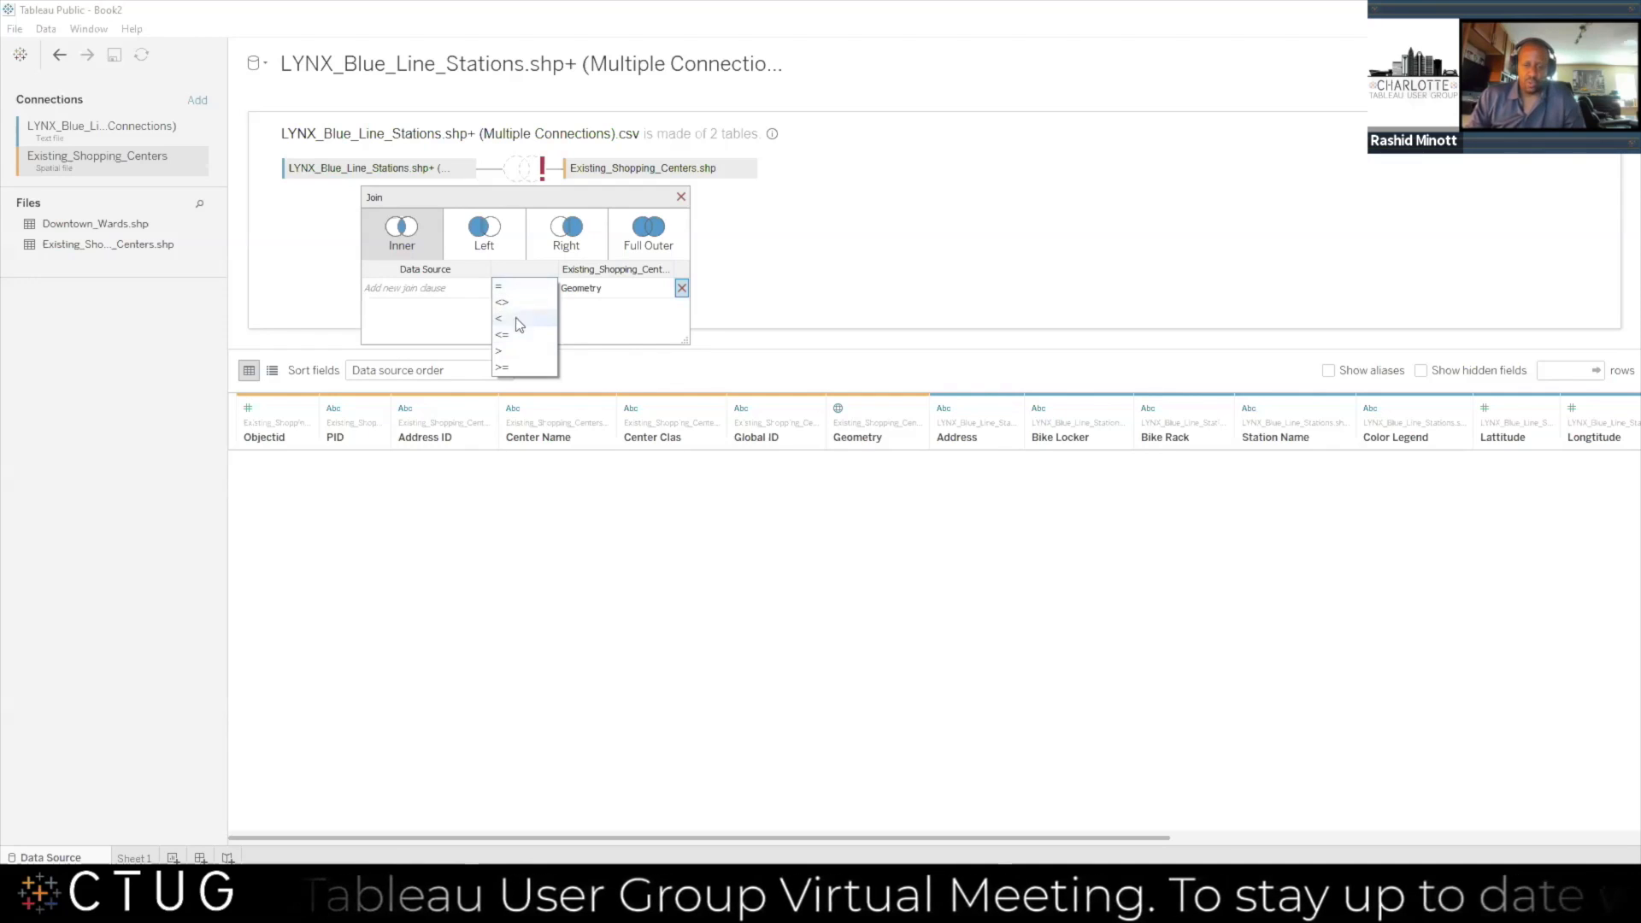
Create a join calculation for the station side of the clause and insert the MAKEPOINT function into it
{"action": "left_click", "coordinate": [459, 288]}
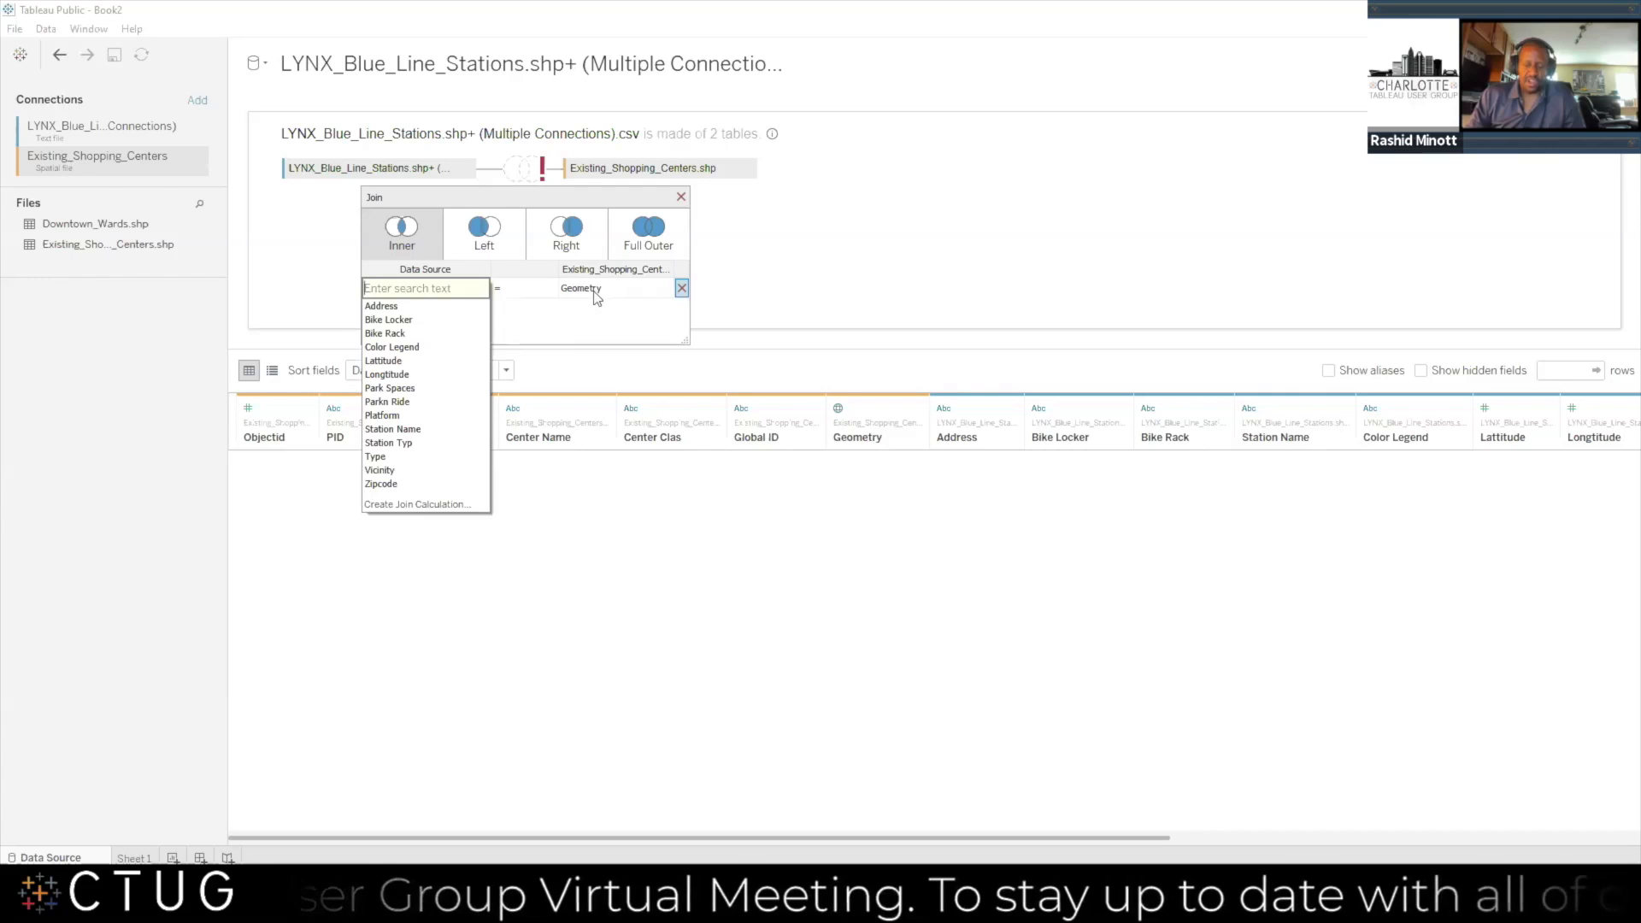
{"action": "left_click", "coordinate": [422, 504]}
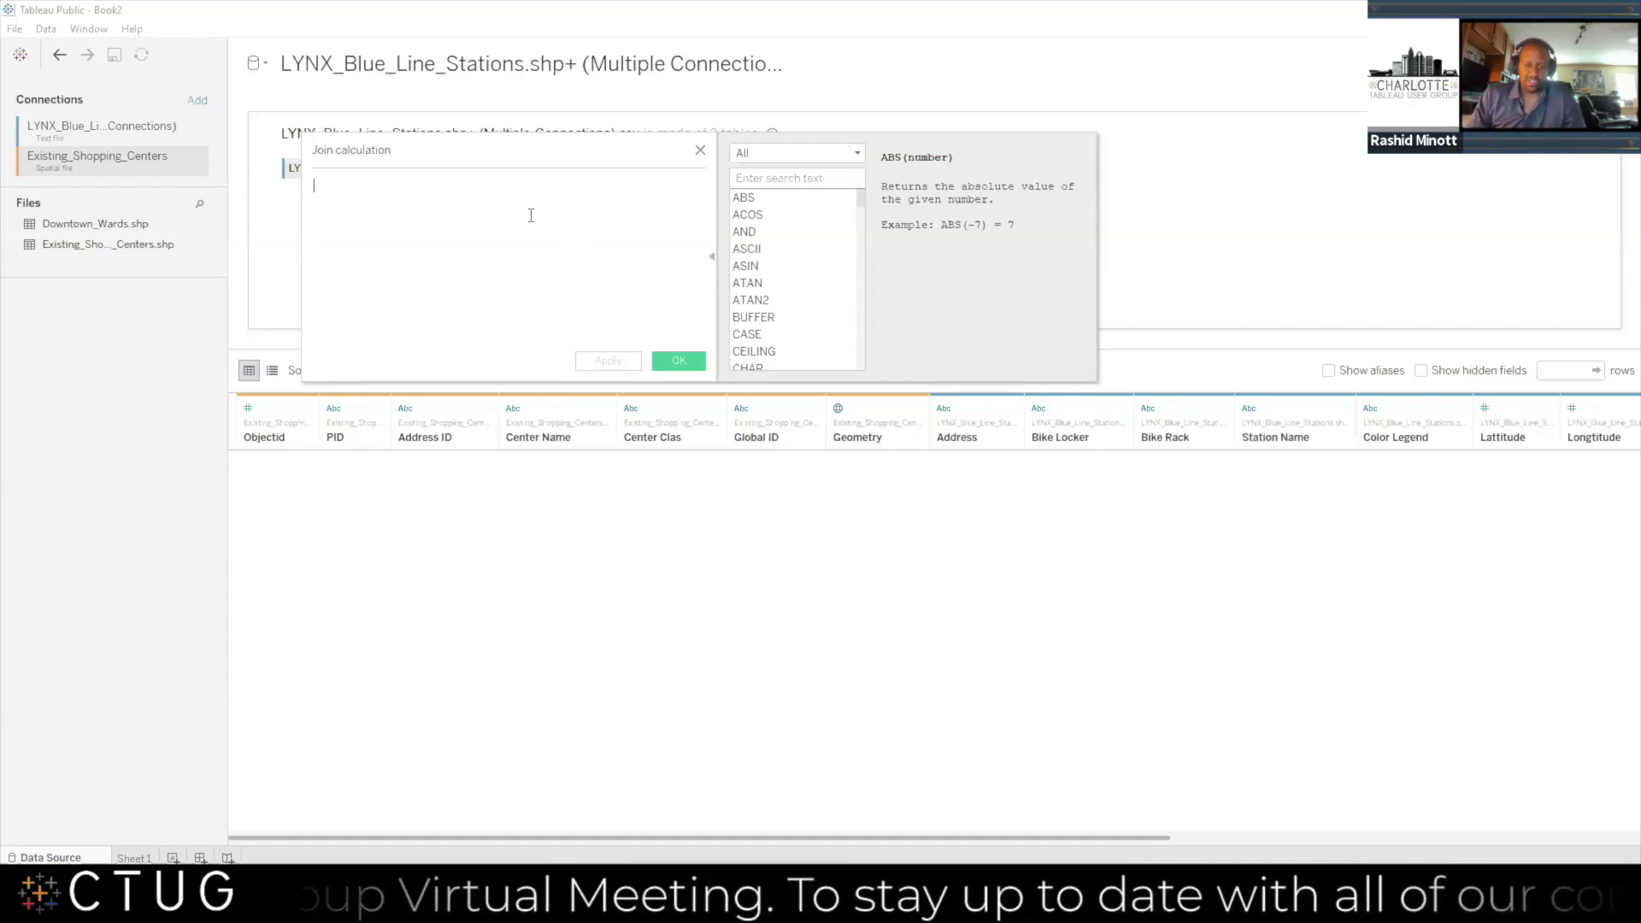
{"action": "left_click_drag", "start_coordinate": [860, 209], "coordinate": [852, 308]}
{"action": "left_click", "coordinate": [807, 251]}
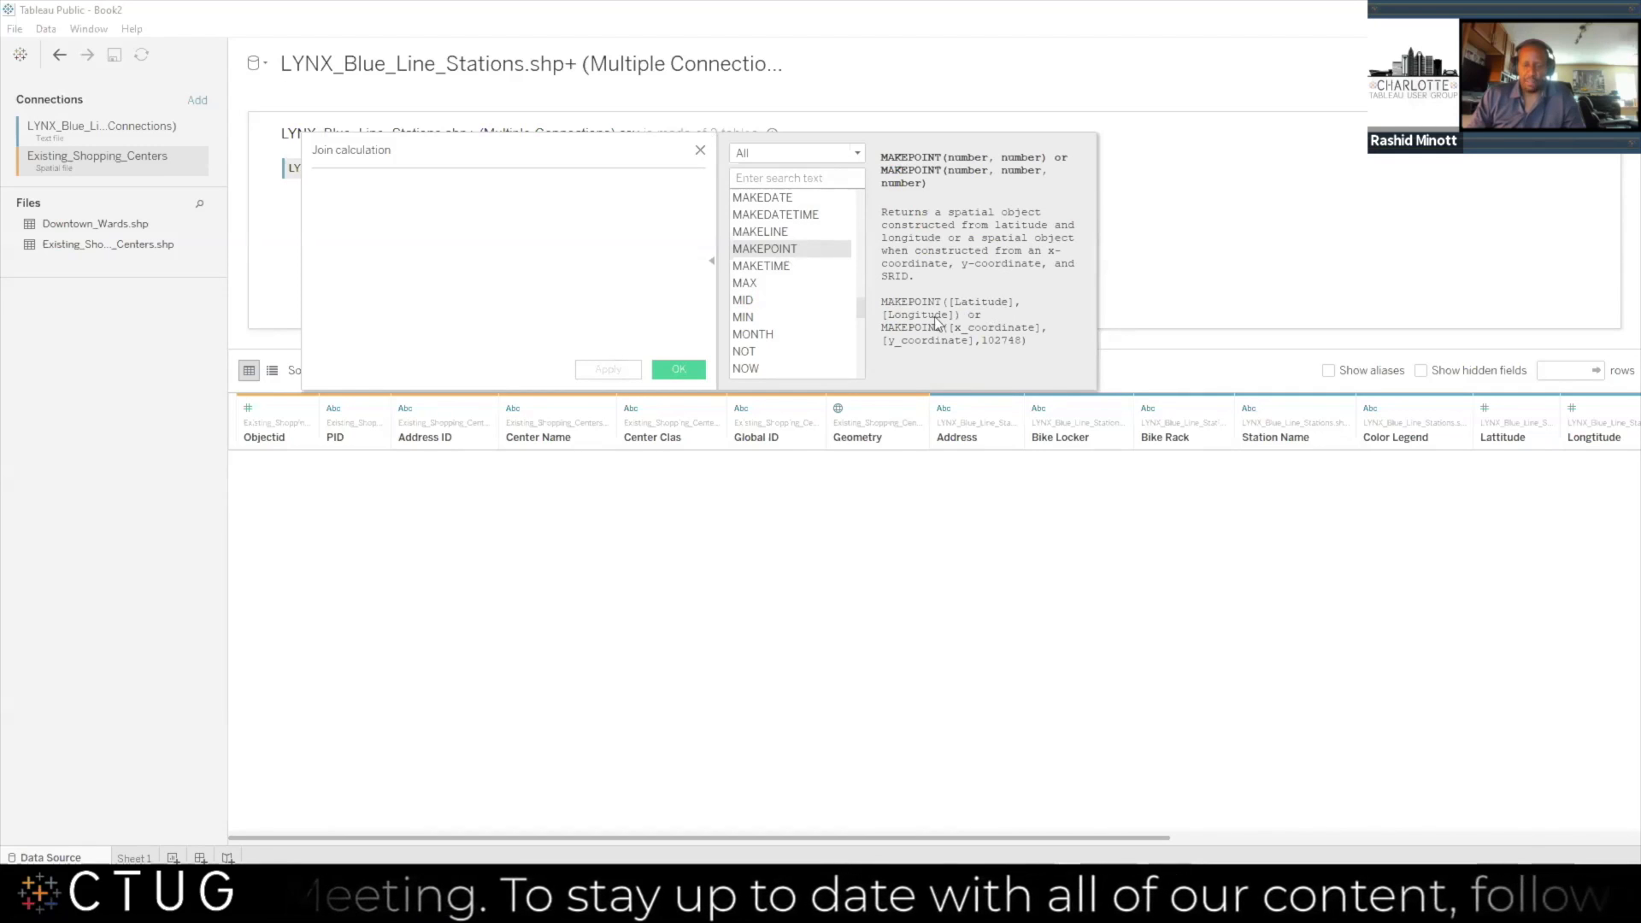
{"action": "double_click", "coordinate": [792, 254]}
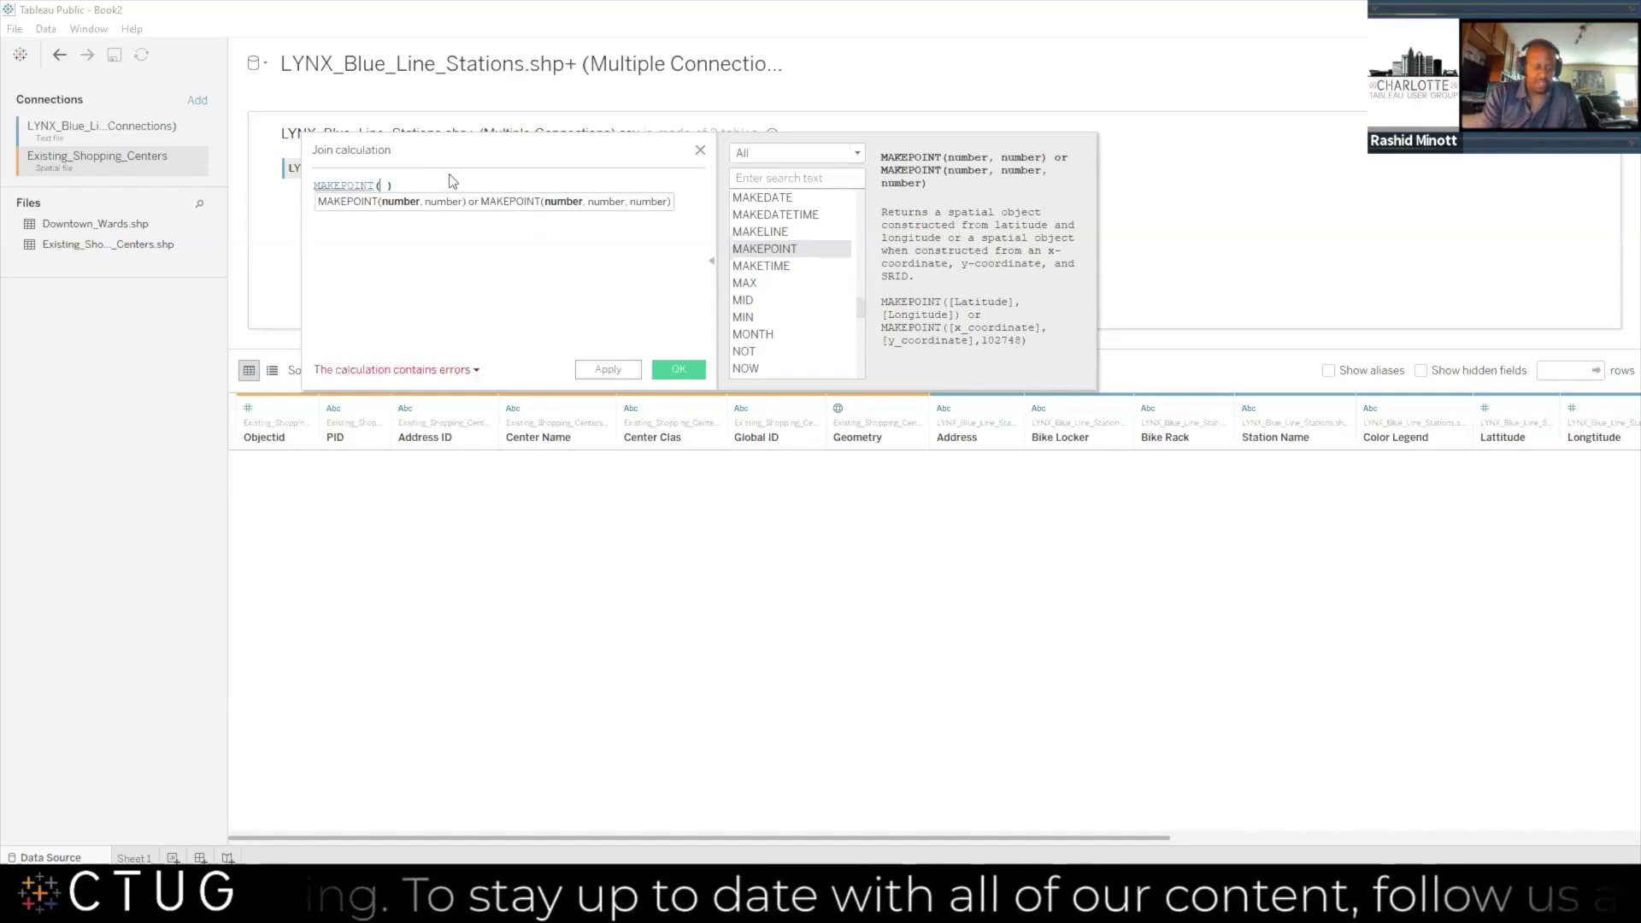
Complete the join calculation's point expression as MAKEPOINT([Lattitude],[Longtitude]), removing the extra parenthesis and trailing space
{"action": "type", "text": "(l"}
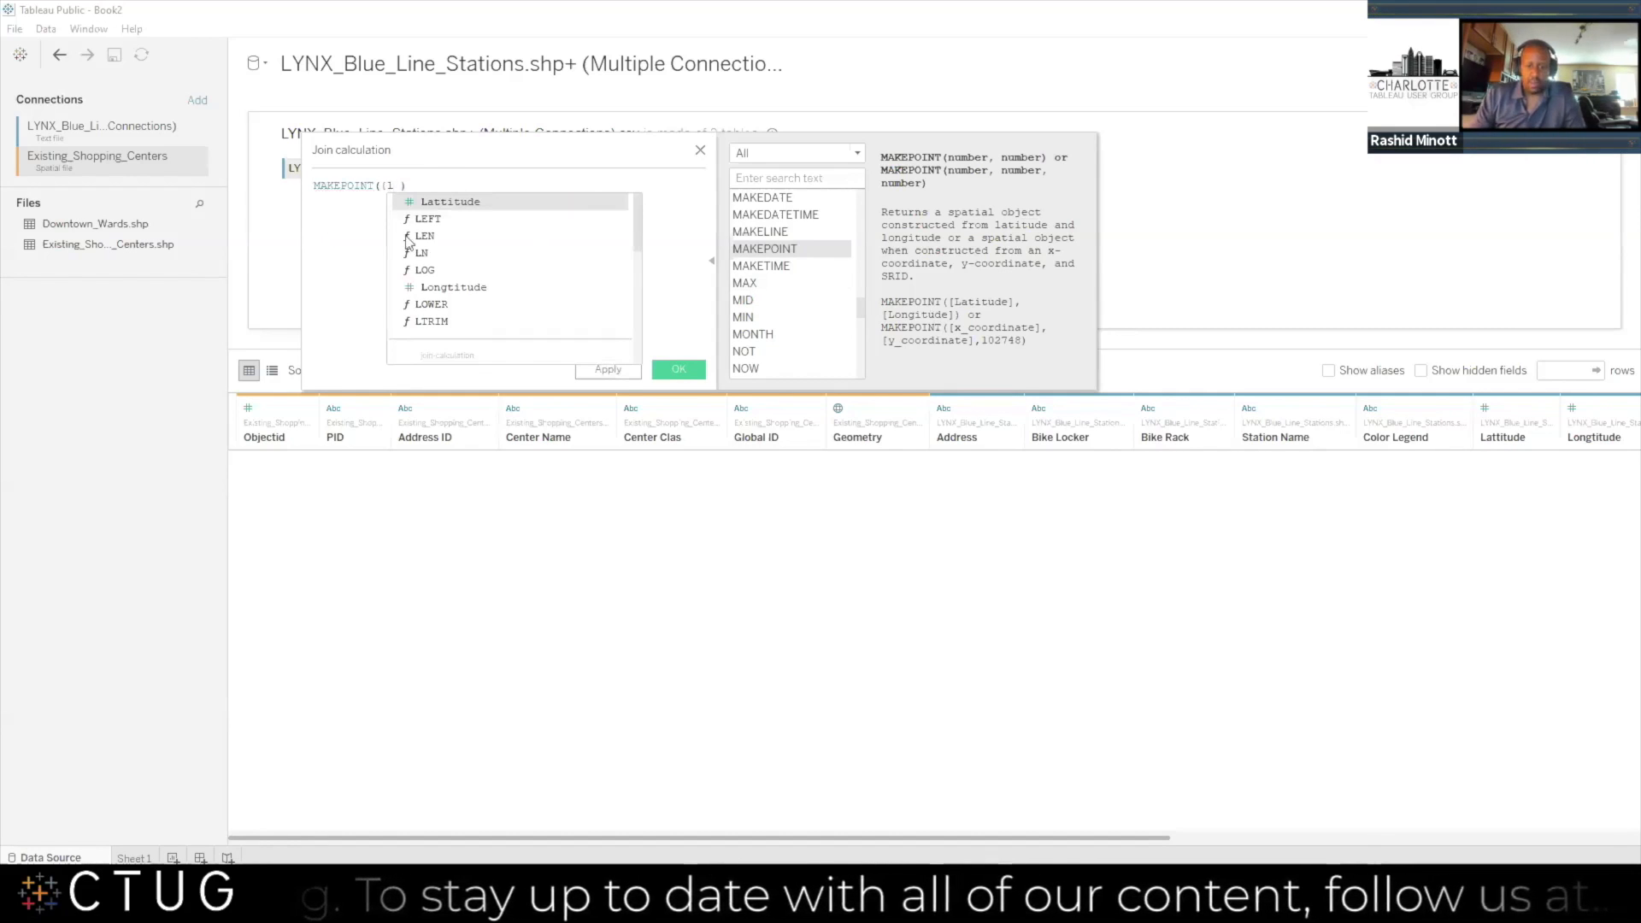
{"action": "left_click", "coordinate": [453, 205]}
{"action": "type", "text": ","}
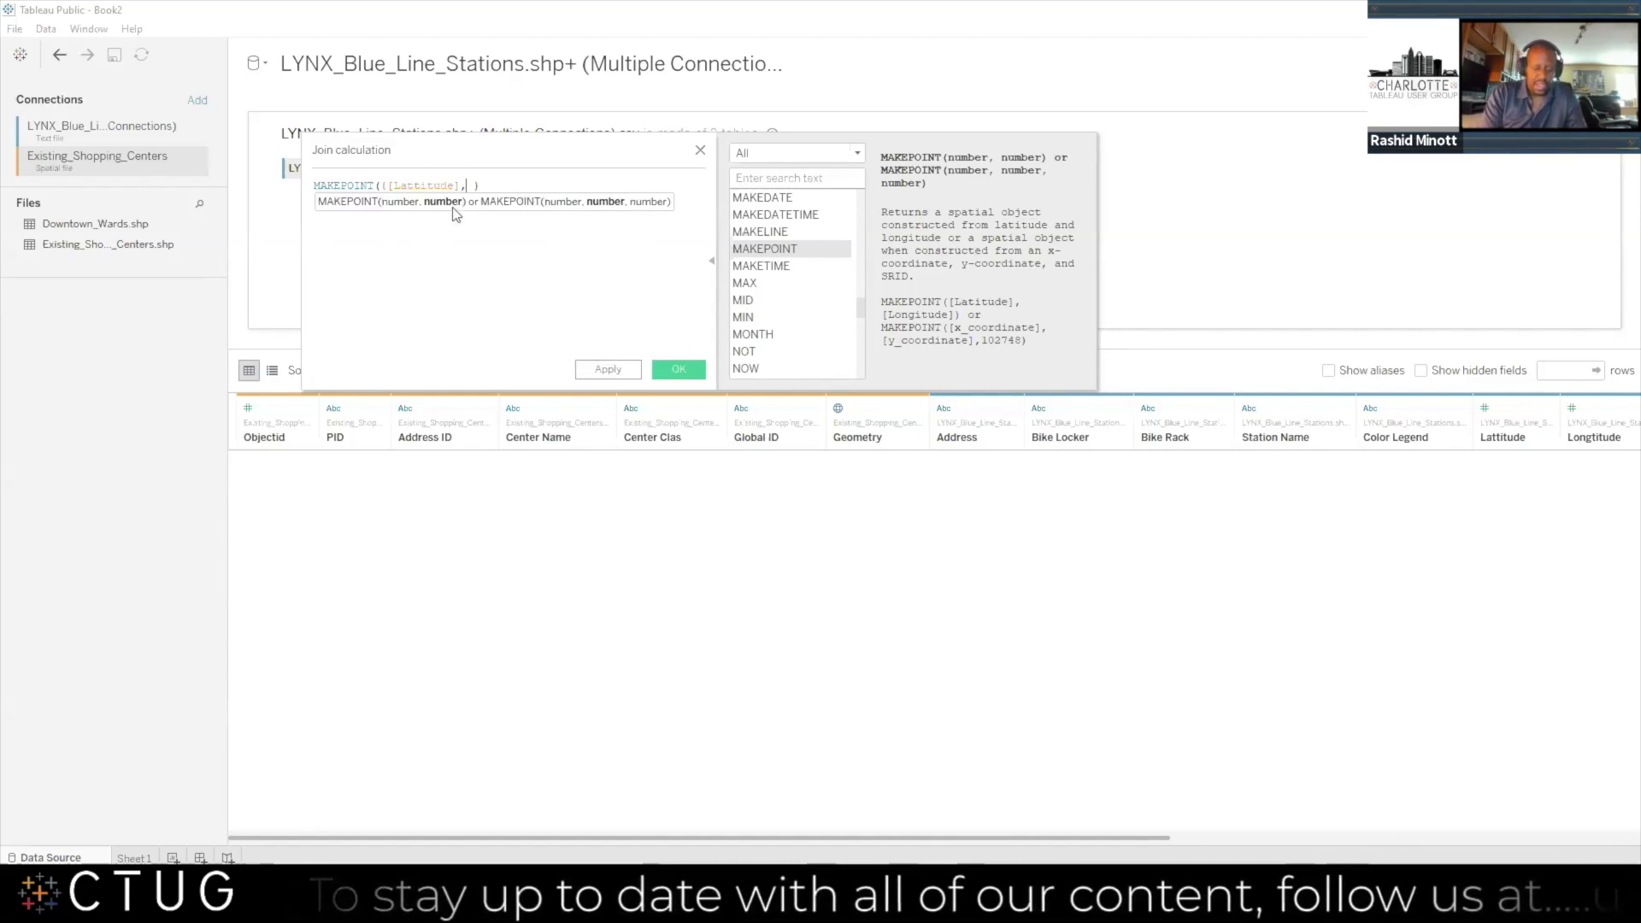
{"action": "type", "text": "Lo"}
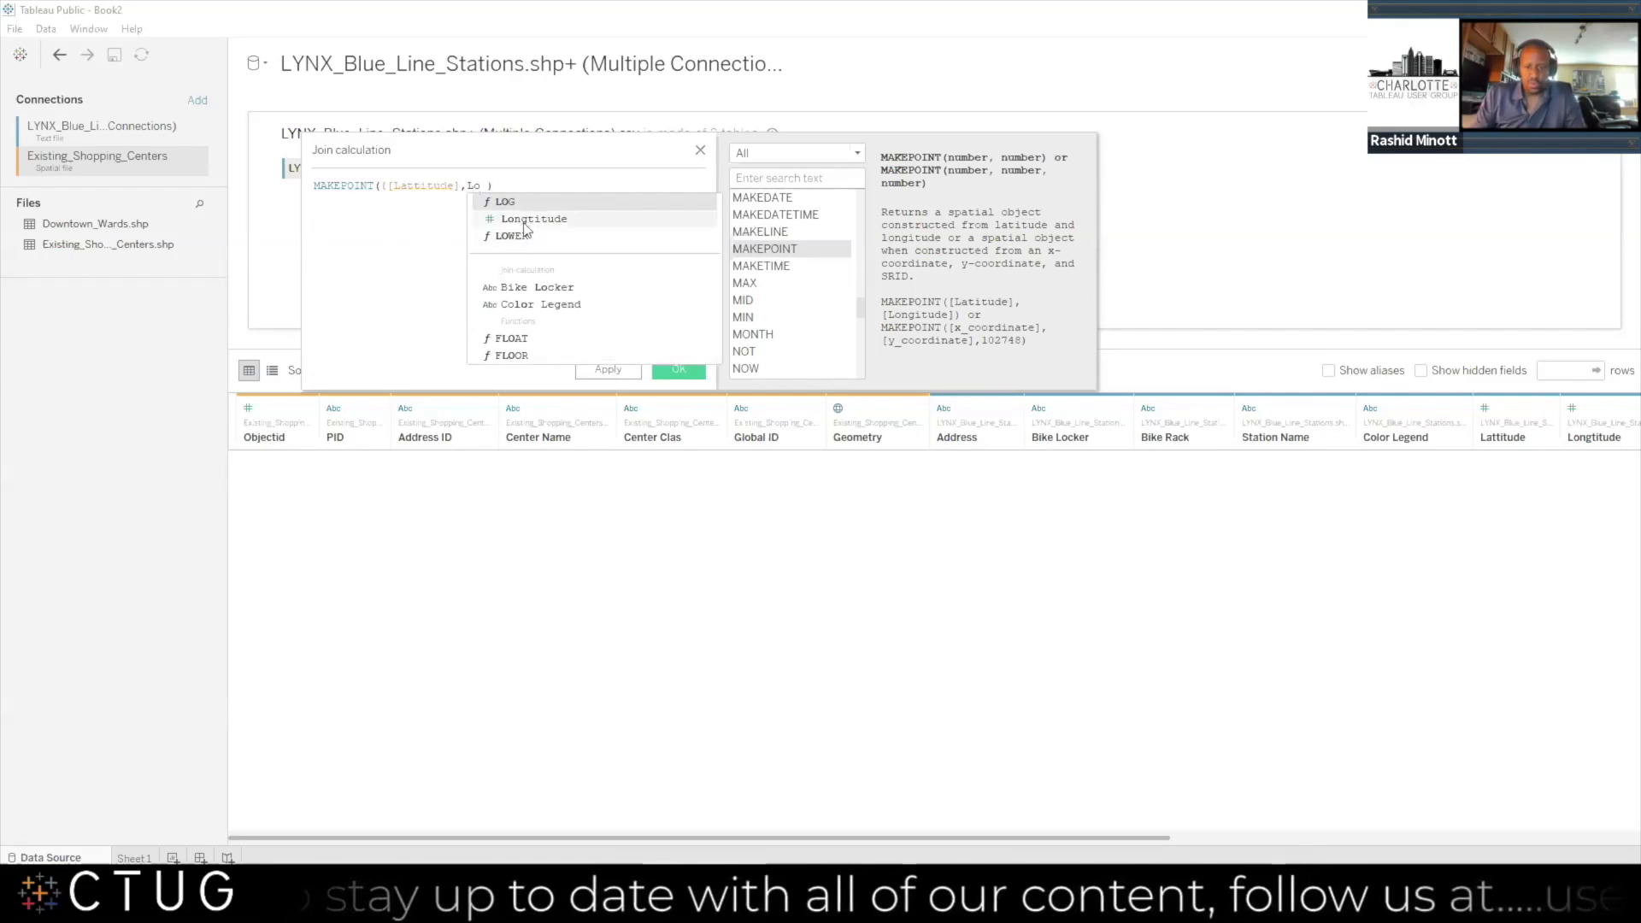
{"action": "left_click", "coordinate": [534, 219]}
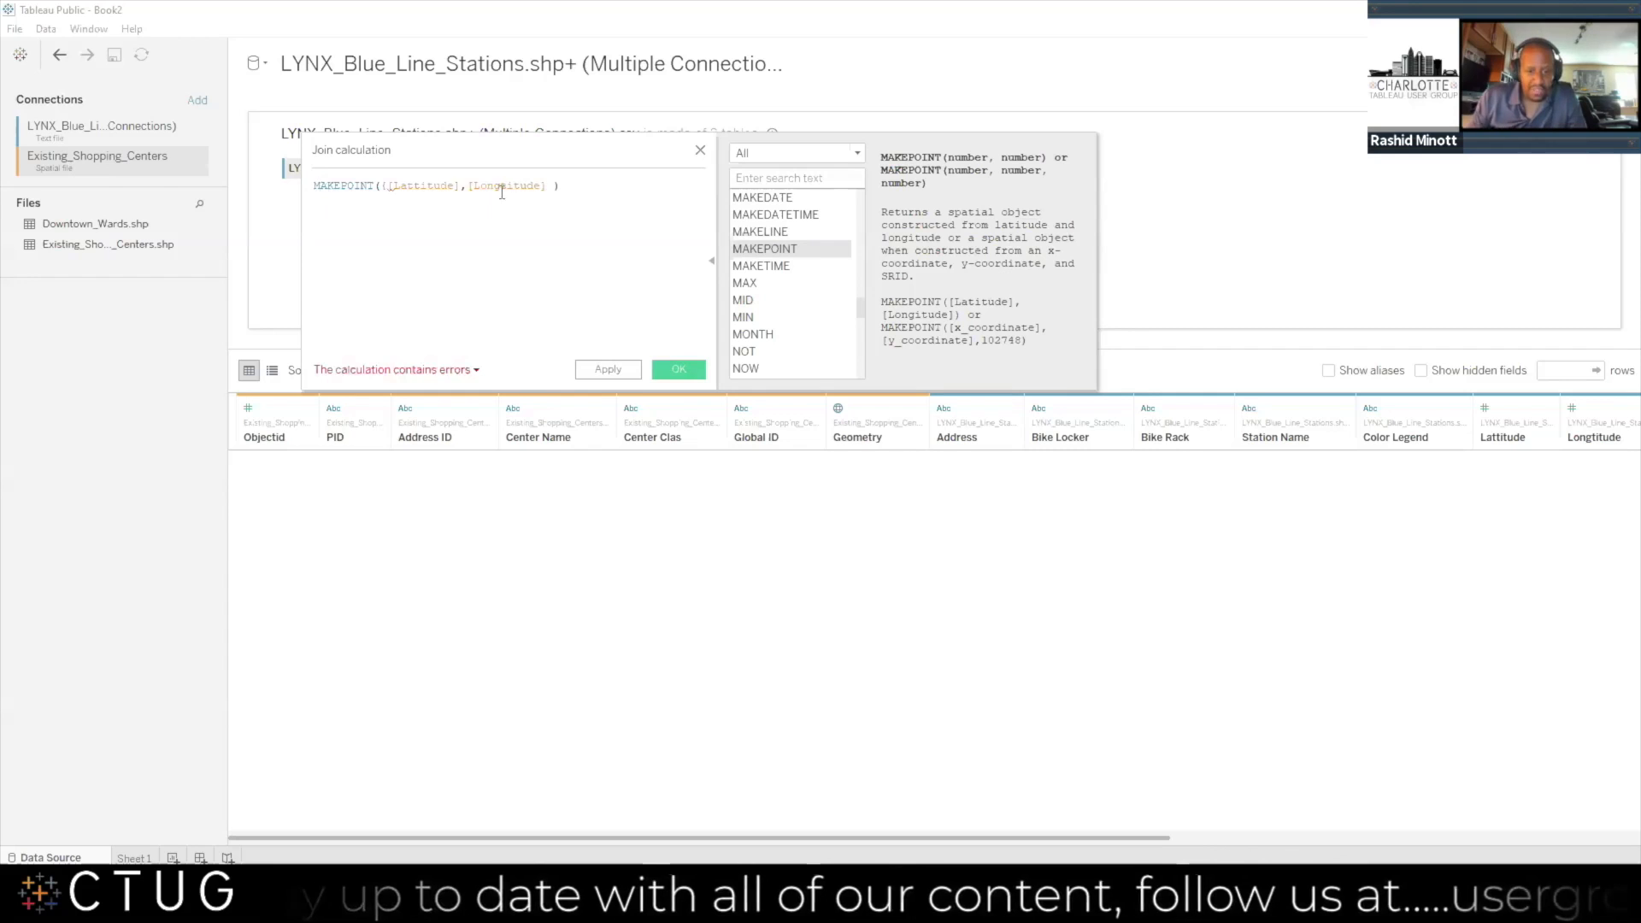
{"action": "left_click", "coordinate": [389, 186]}
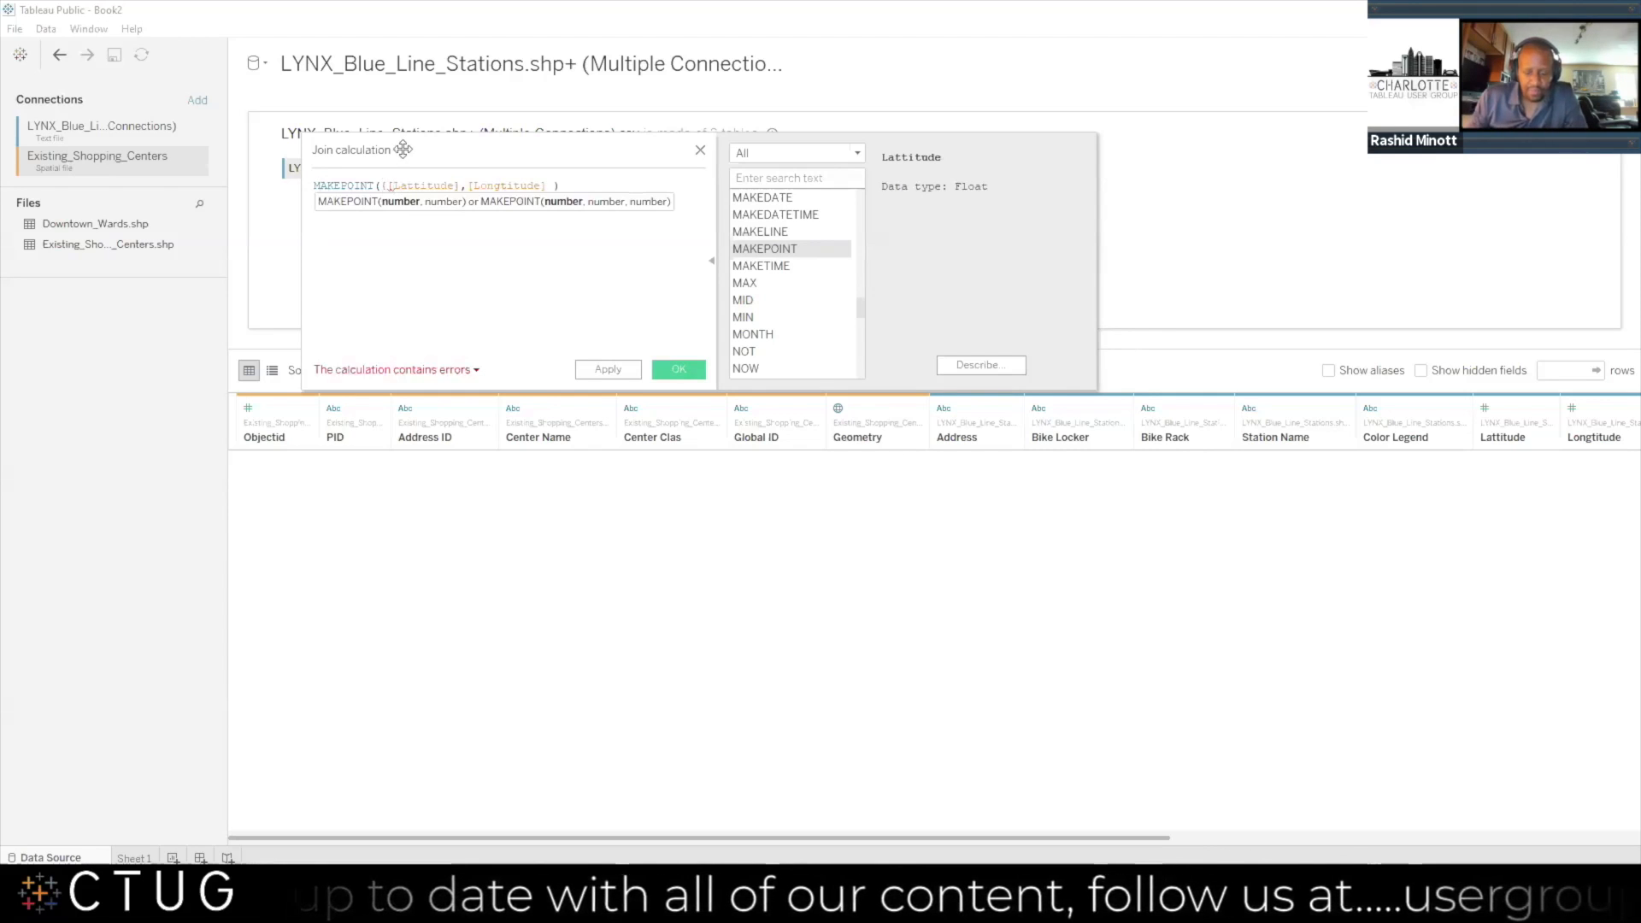
{"action": "key", "text": "BackSpace"}
{"action": "left_click", "coordinate": [519, 224]}
{"action": "left_click", "coordinate": [548, 189]}
{"action": "key", "text": "BackSpace"}
Wrap the MAKEPOINT expression in a BUFFER function with a radius of 0.25 and the unit 'mi'
{"action": "left_click", "coordinate": [316, 186]}
{"action": "key", "text": "Return"}
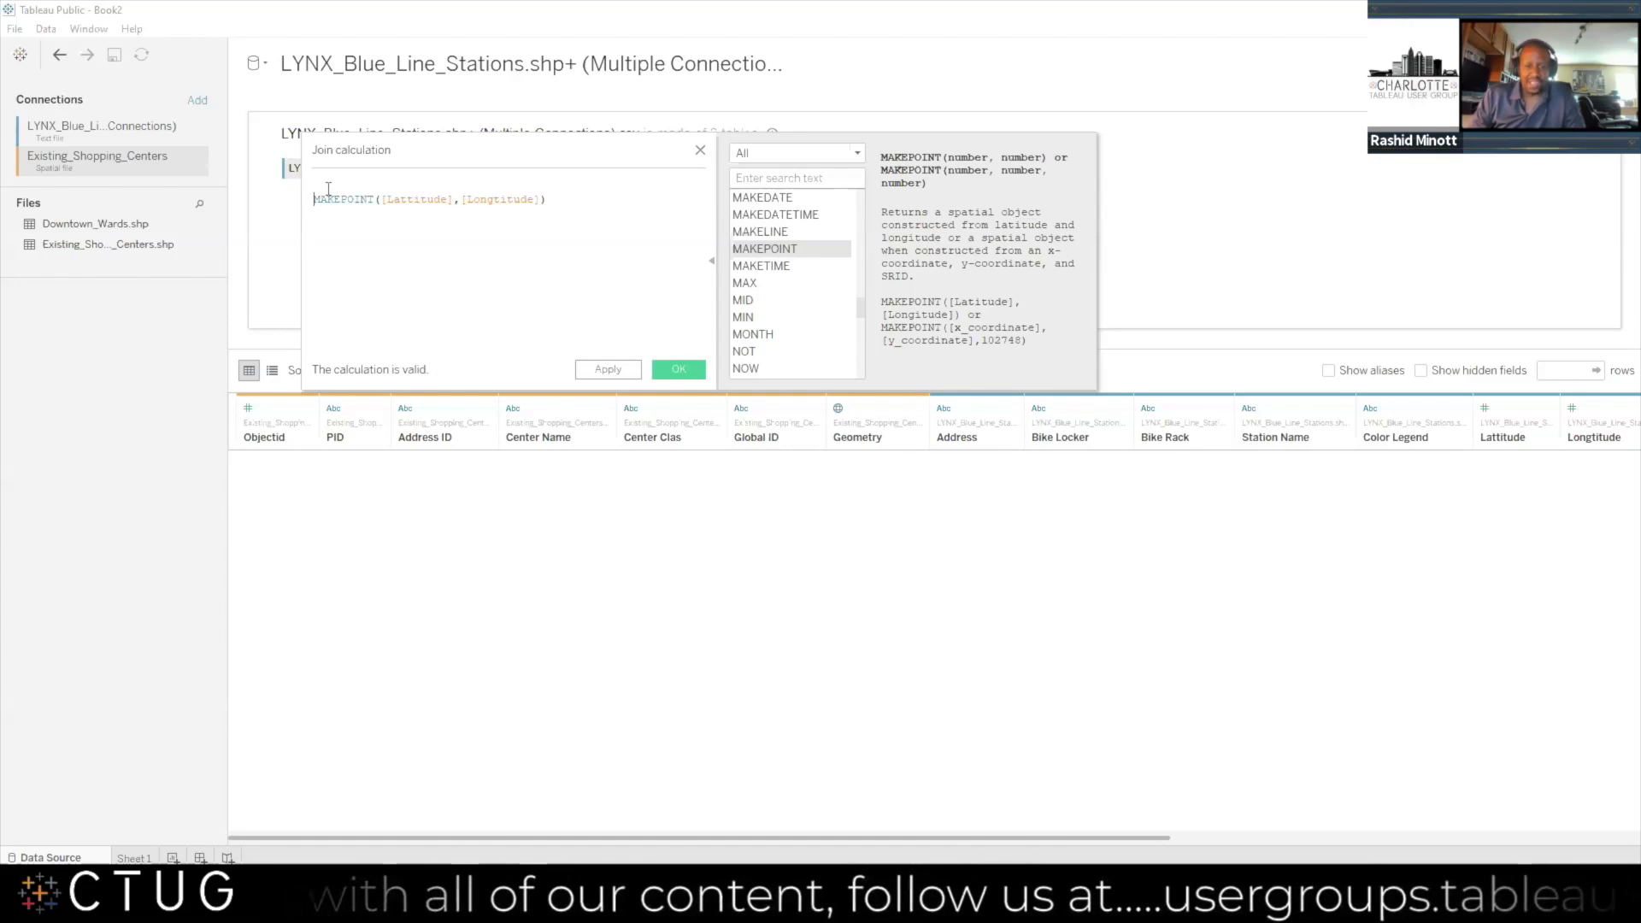
{"action": "type", "text": "BUFFER"}
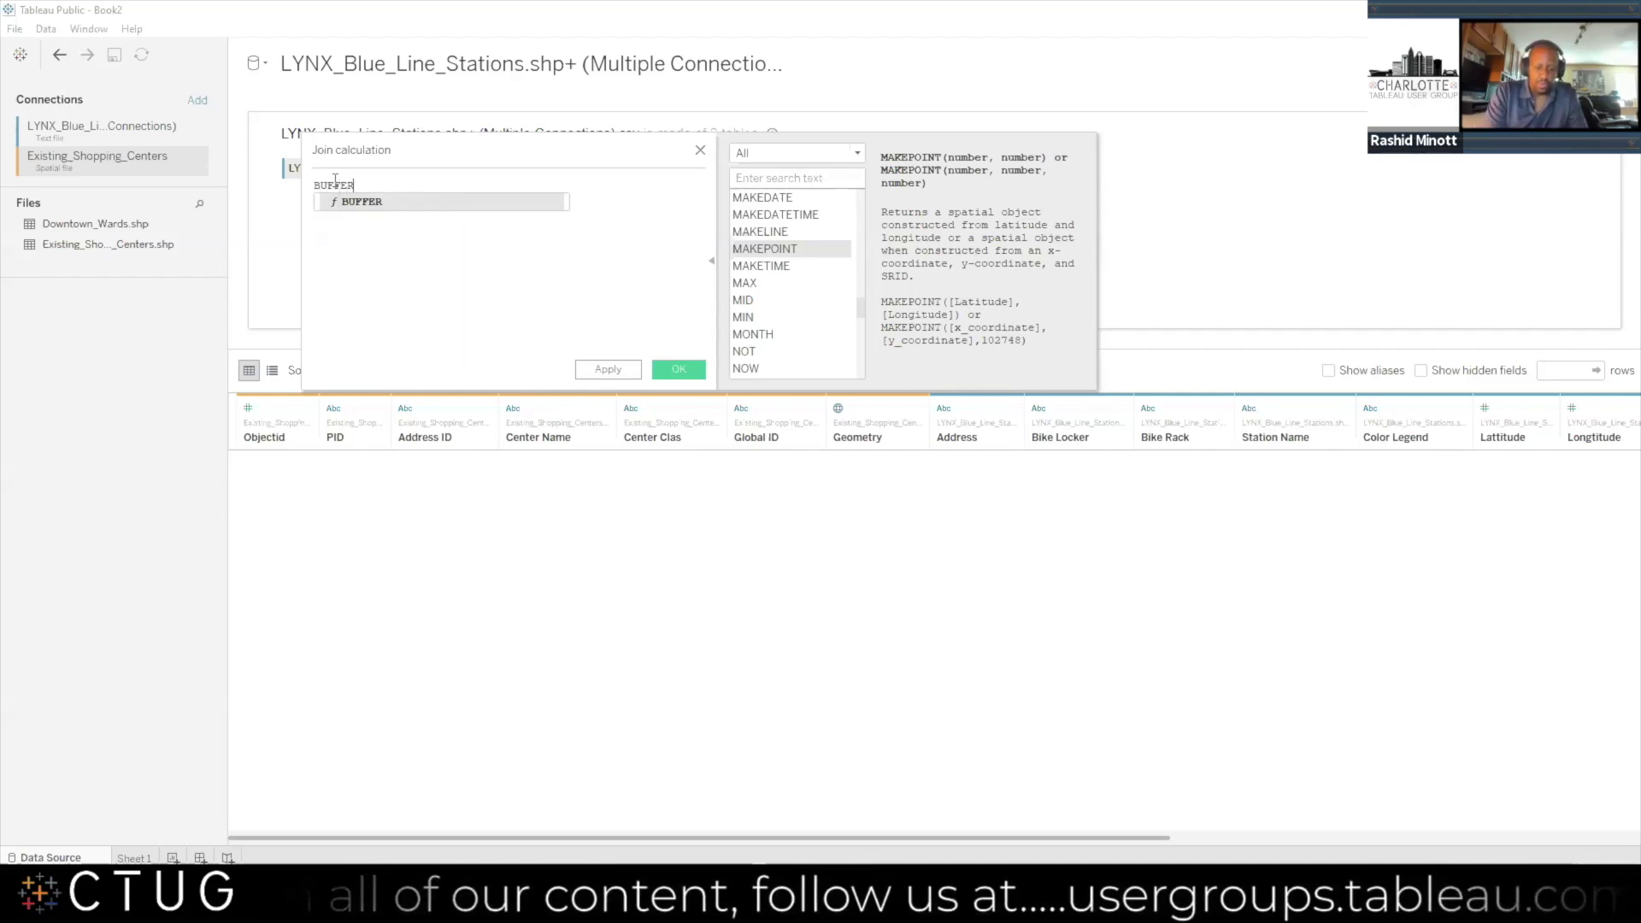
{"action": "key", "text": "Return"}
{"action": "left_click", "coordinate": [397, 252]}
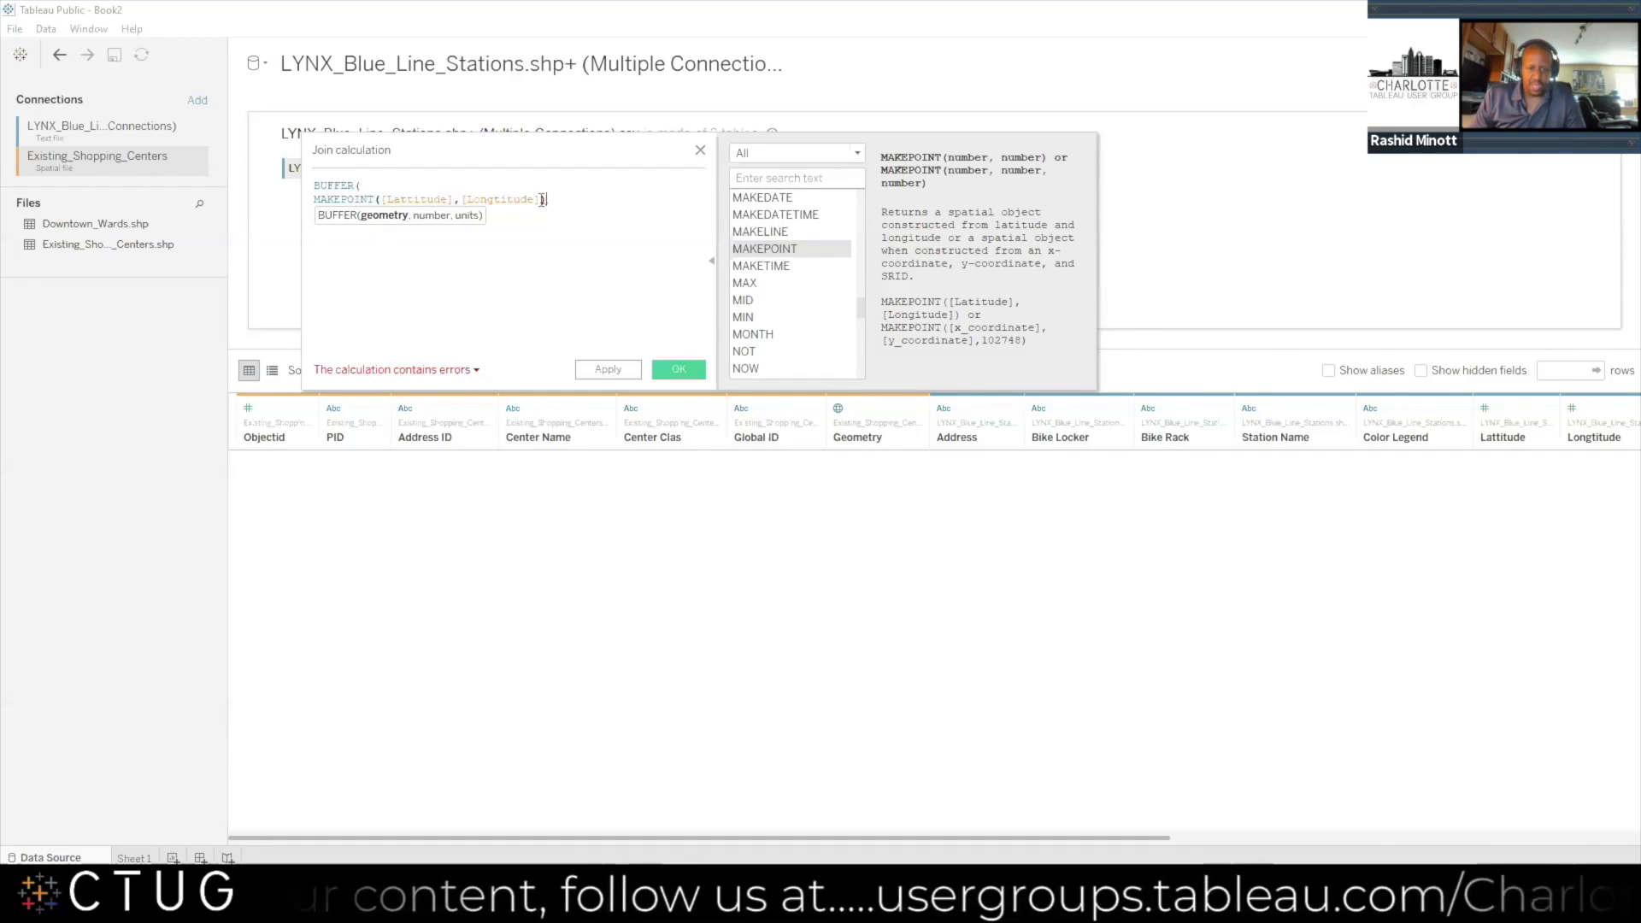
{"action": "type", "text": ","}
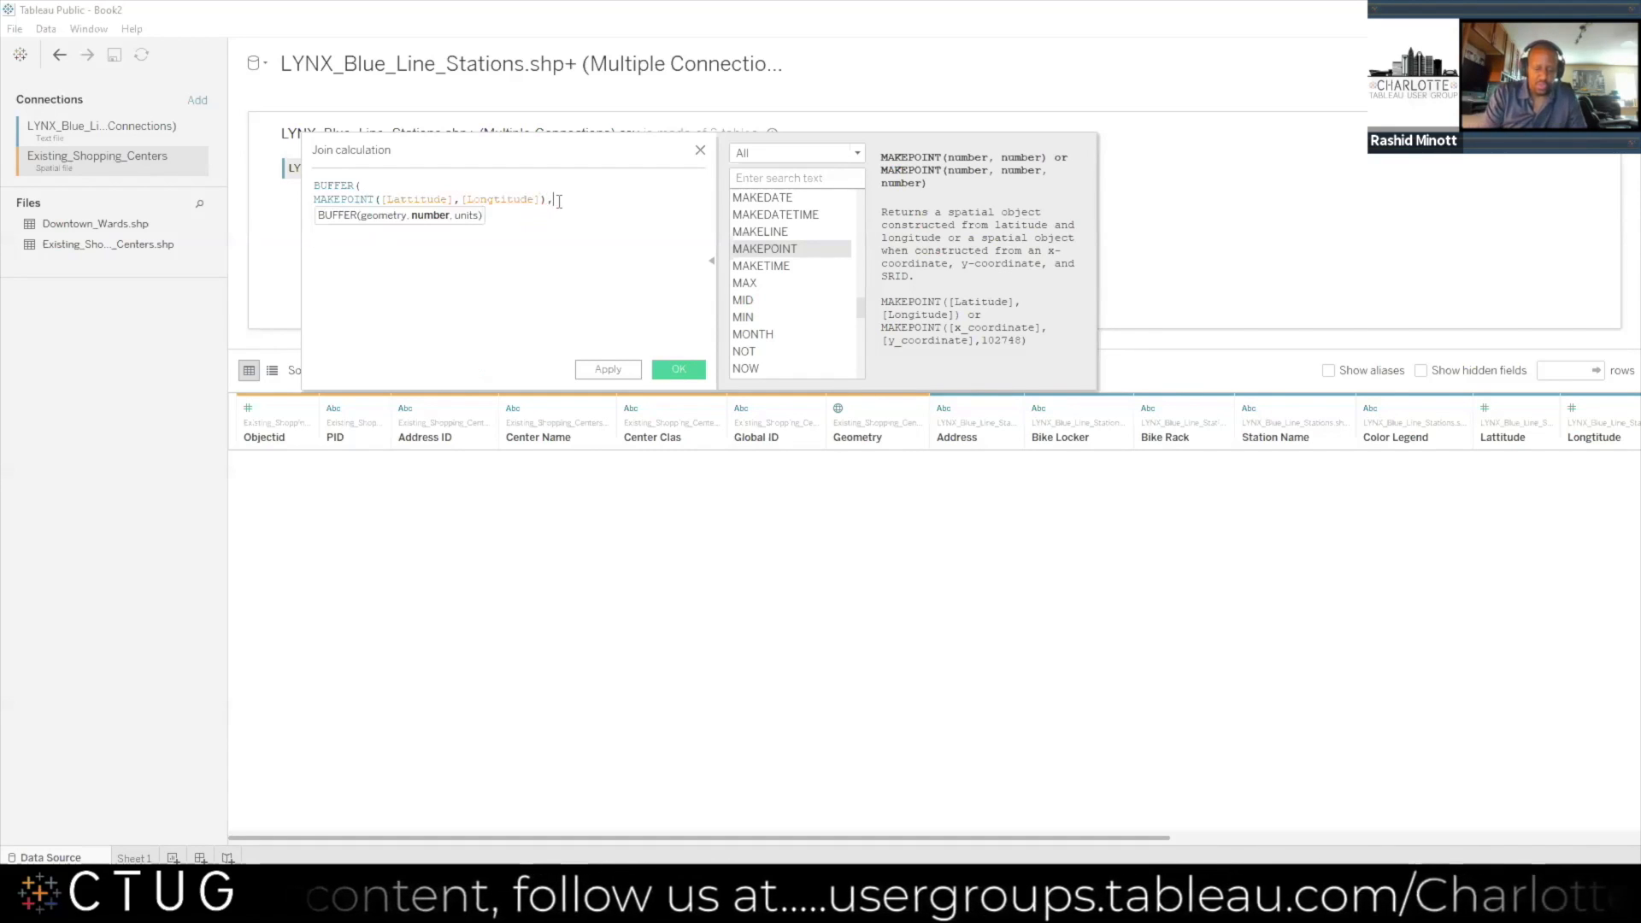
{"action": "type", "text": "0.2"}
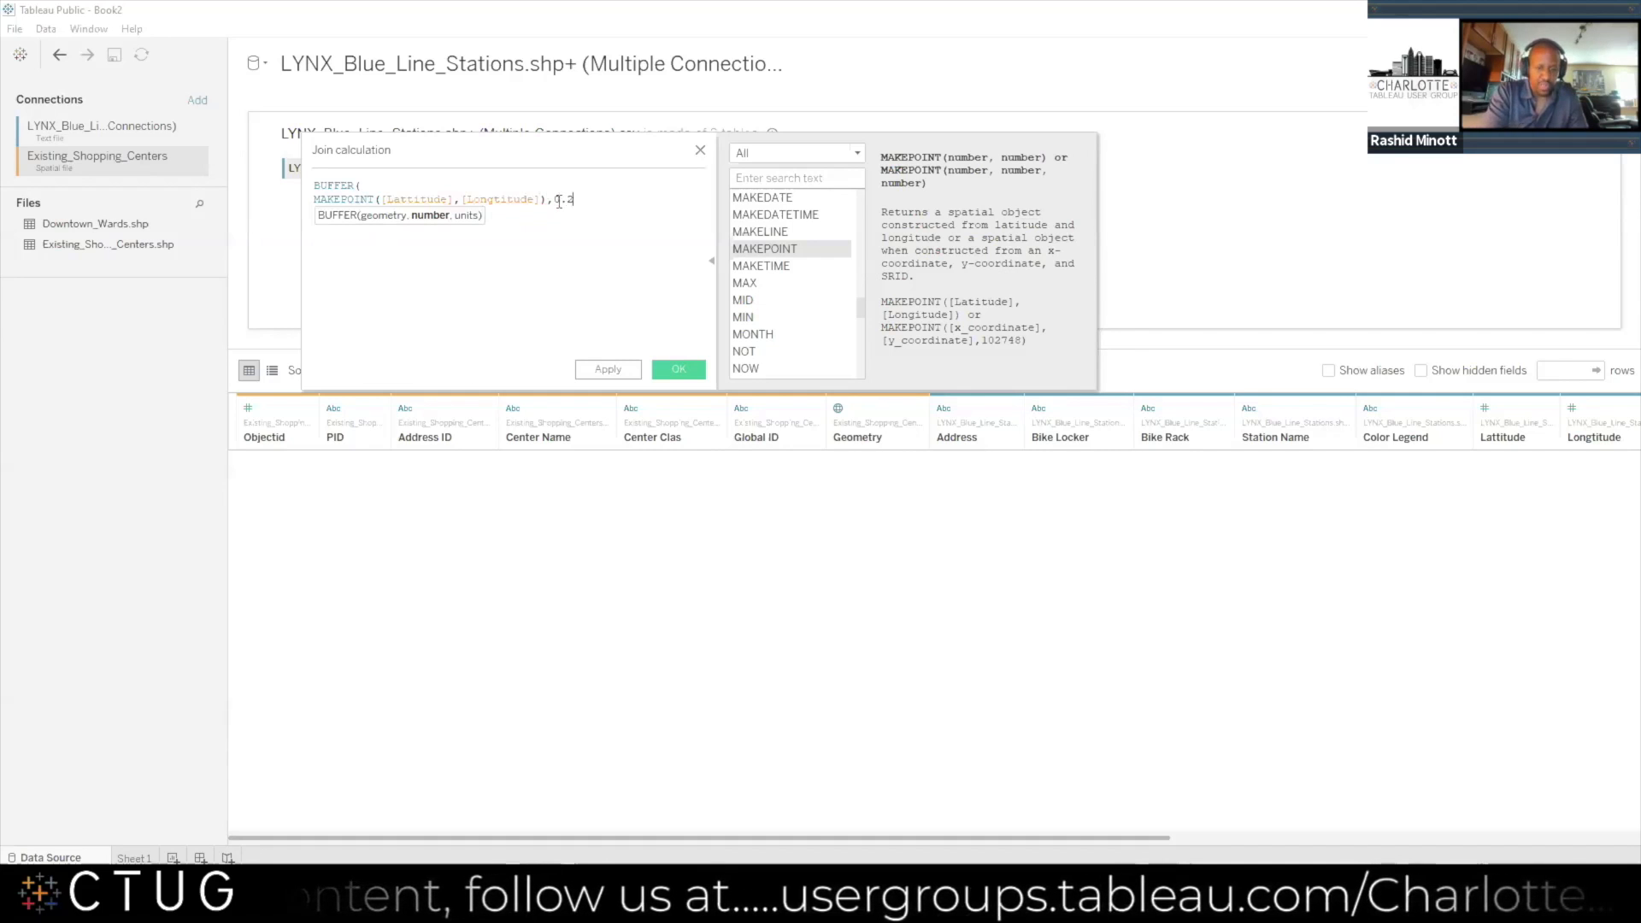
{"action": "type", "text": "5,"}
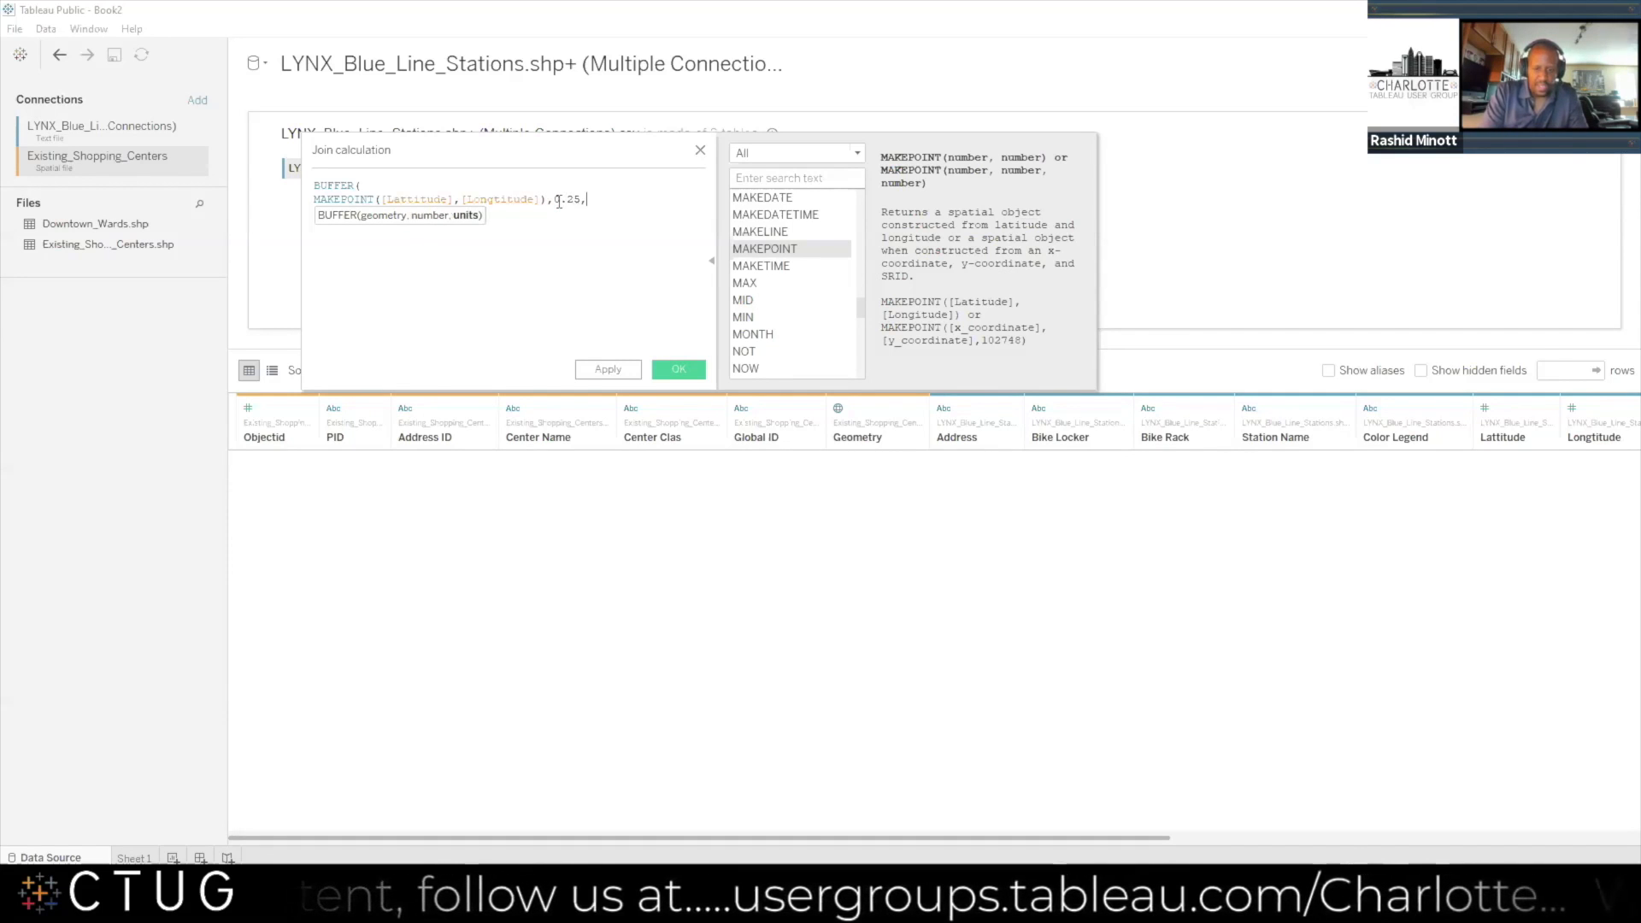
{"action": "type", "text": "'mi"}
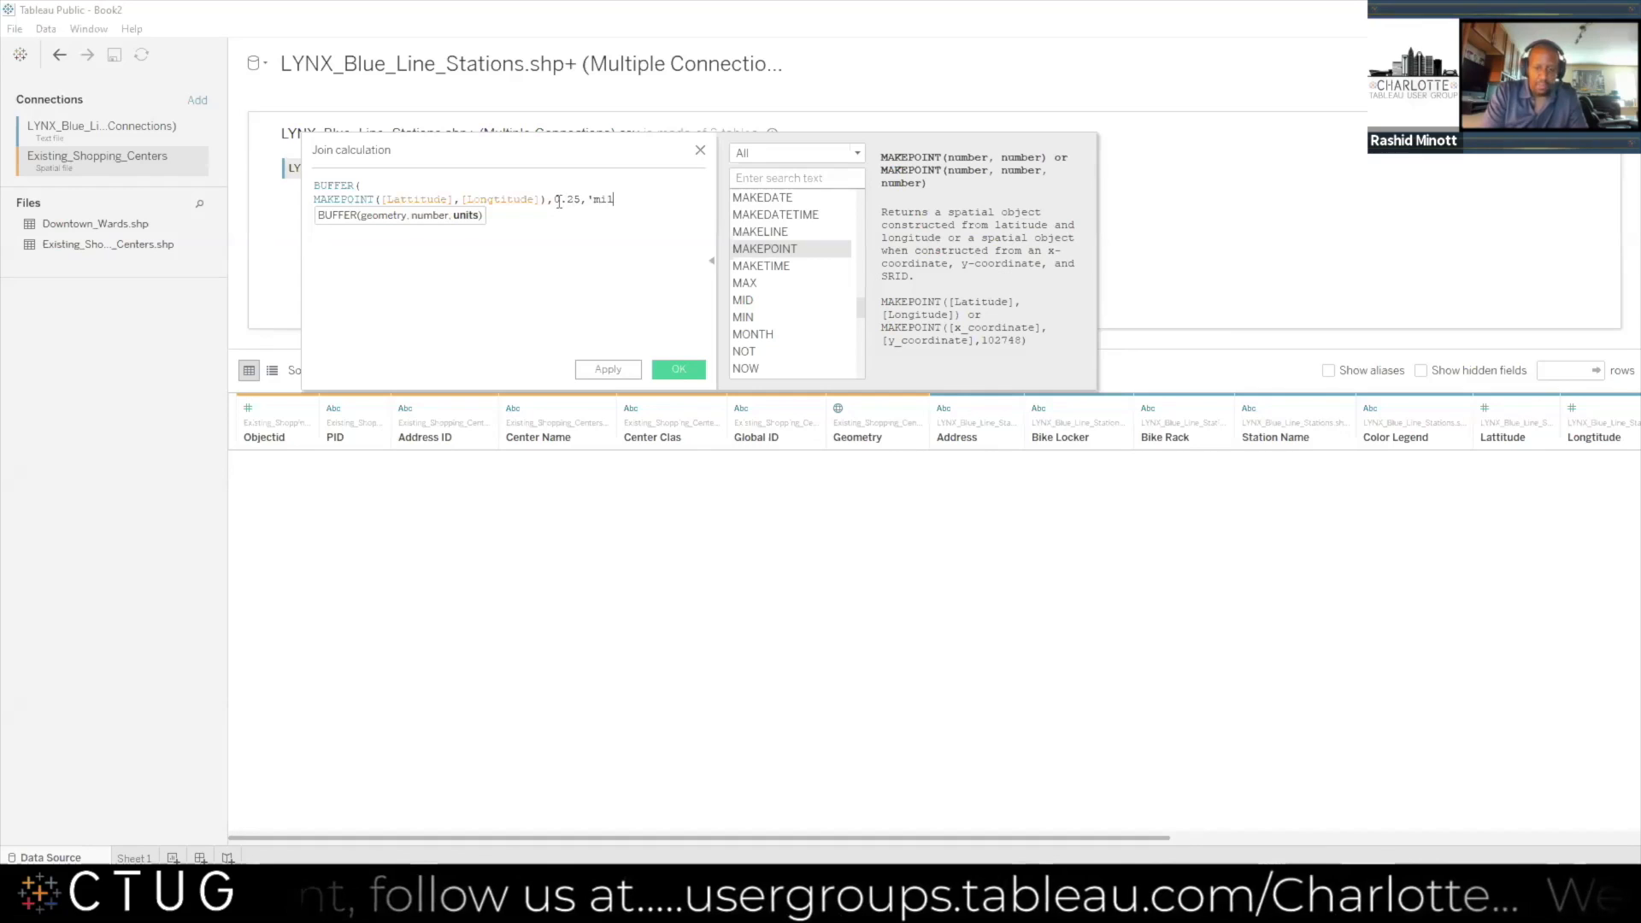
{"action": "type", "text": "'"}
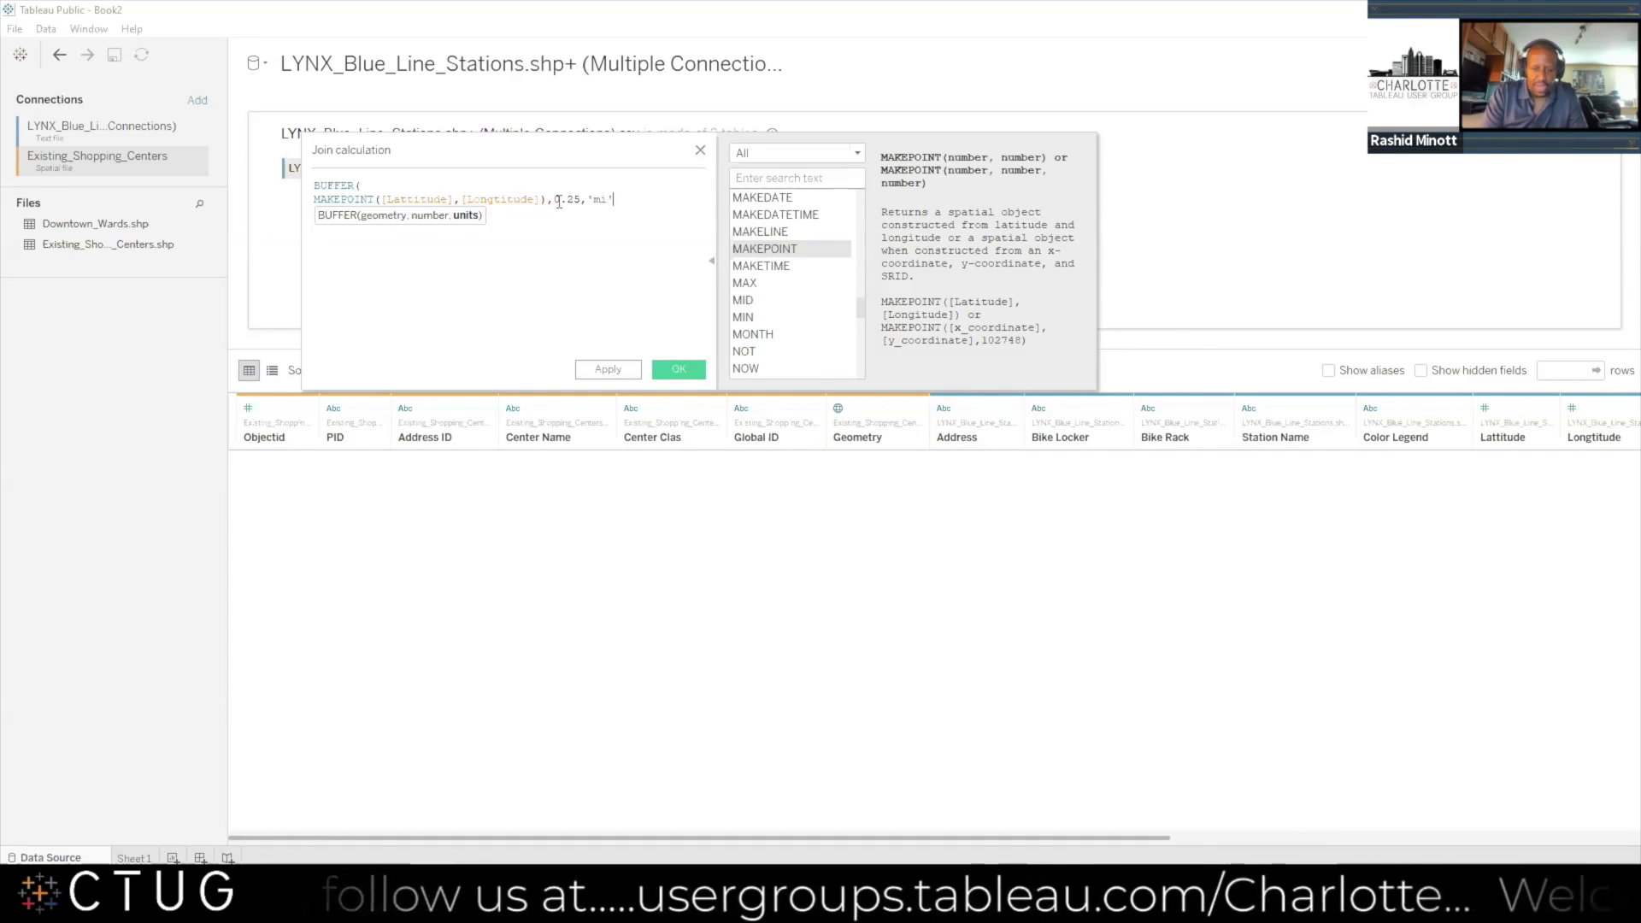
{"action": "type", "text": ")"}
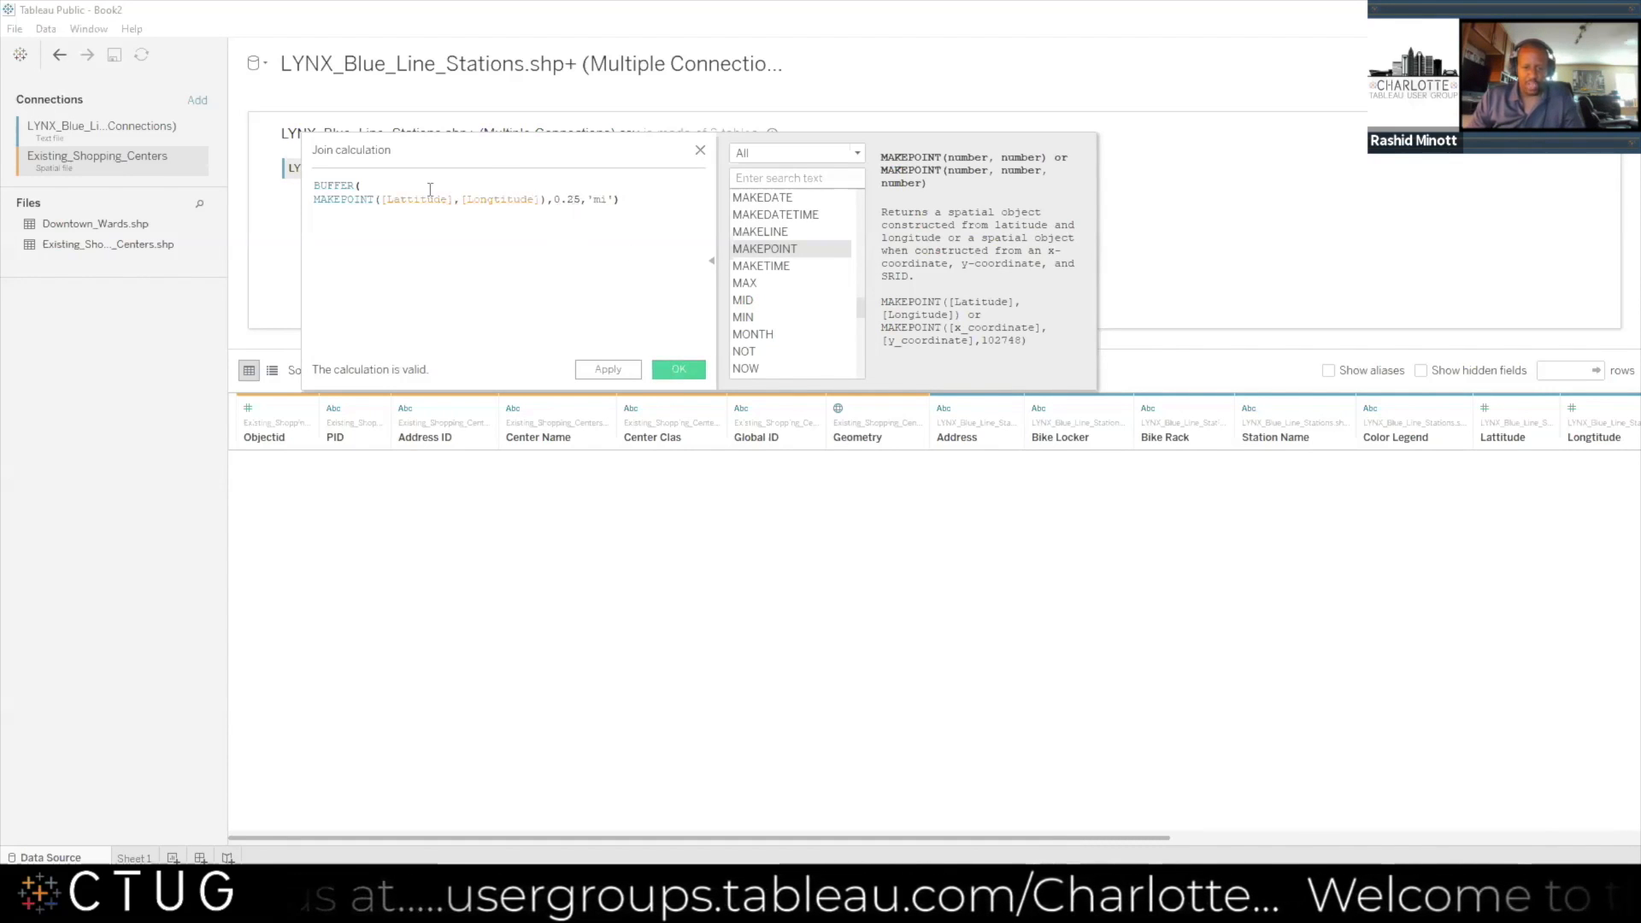
Accept the join calculation and set the join clause operator against the shopping centers' Geometry to Intersects
{"action": "left_click", "coordinate": [667, 365]}
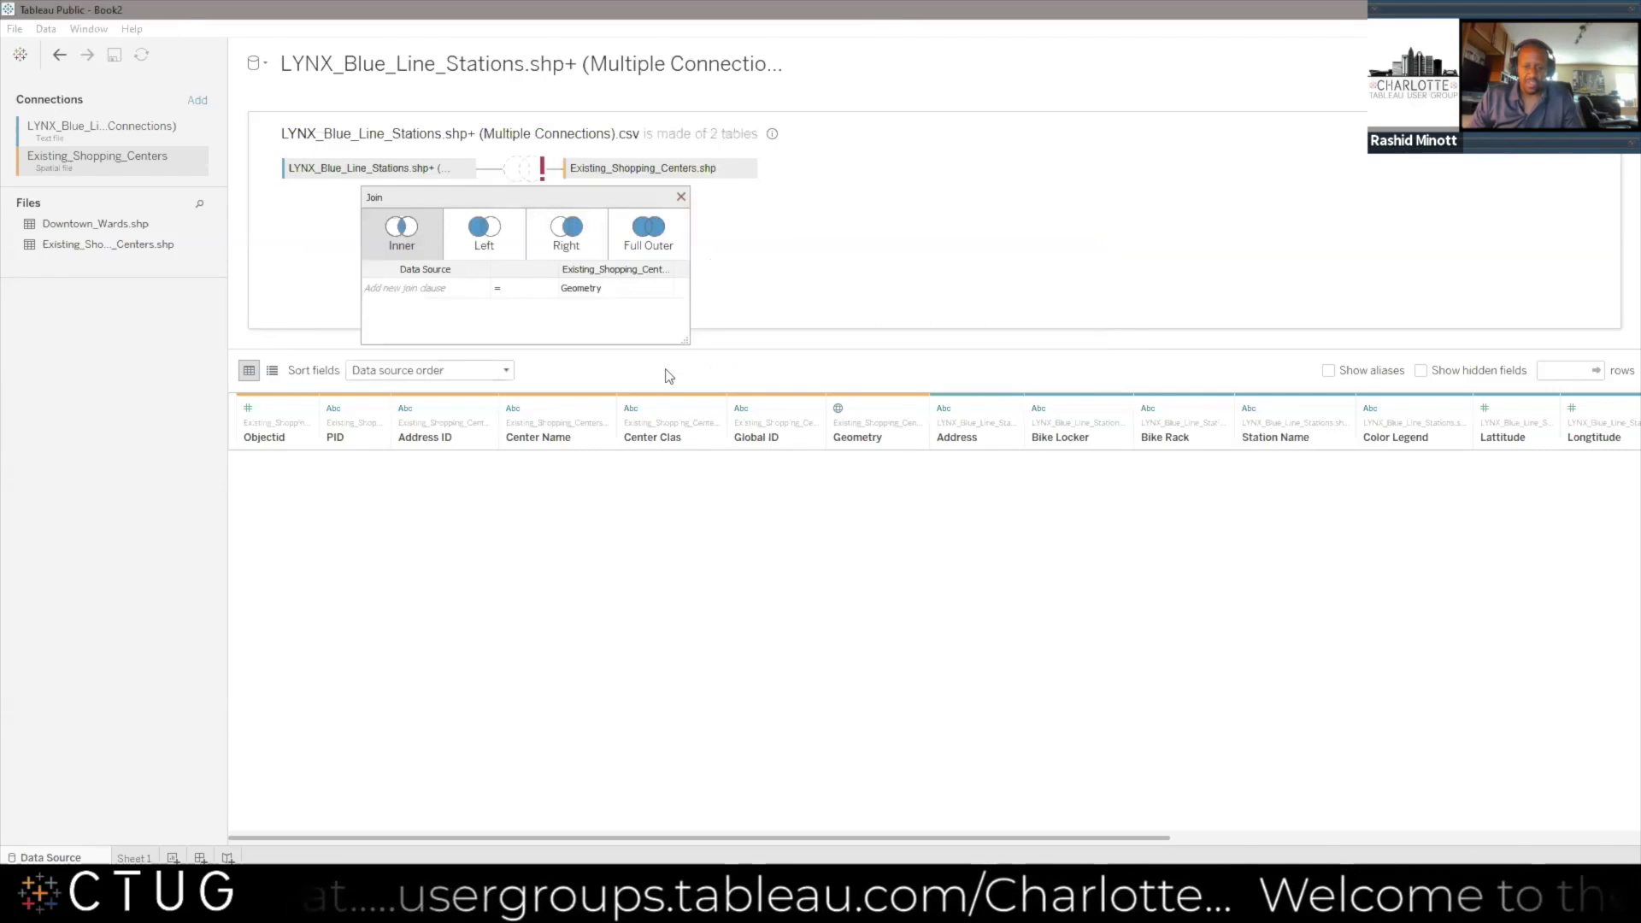
{"action": "left_click", "coordinate": [550, 290]}
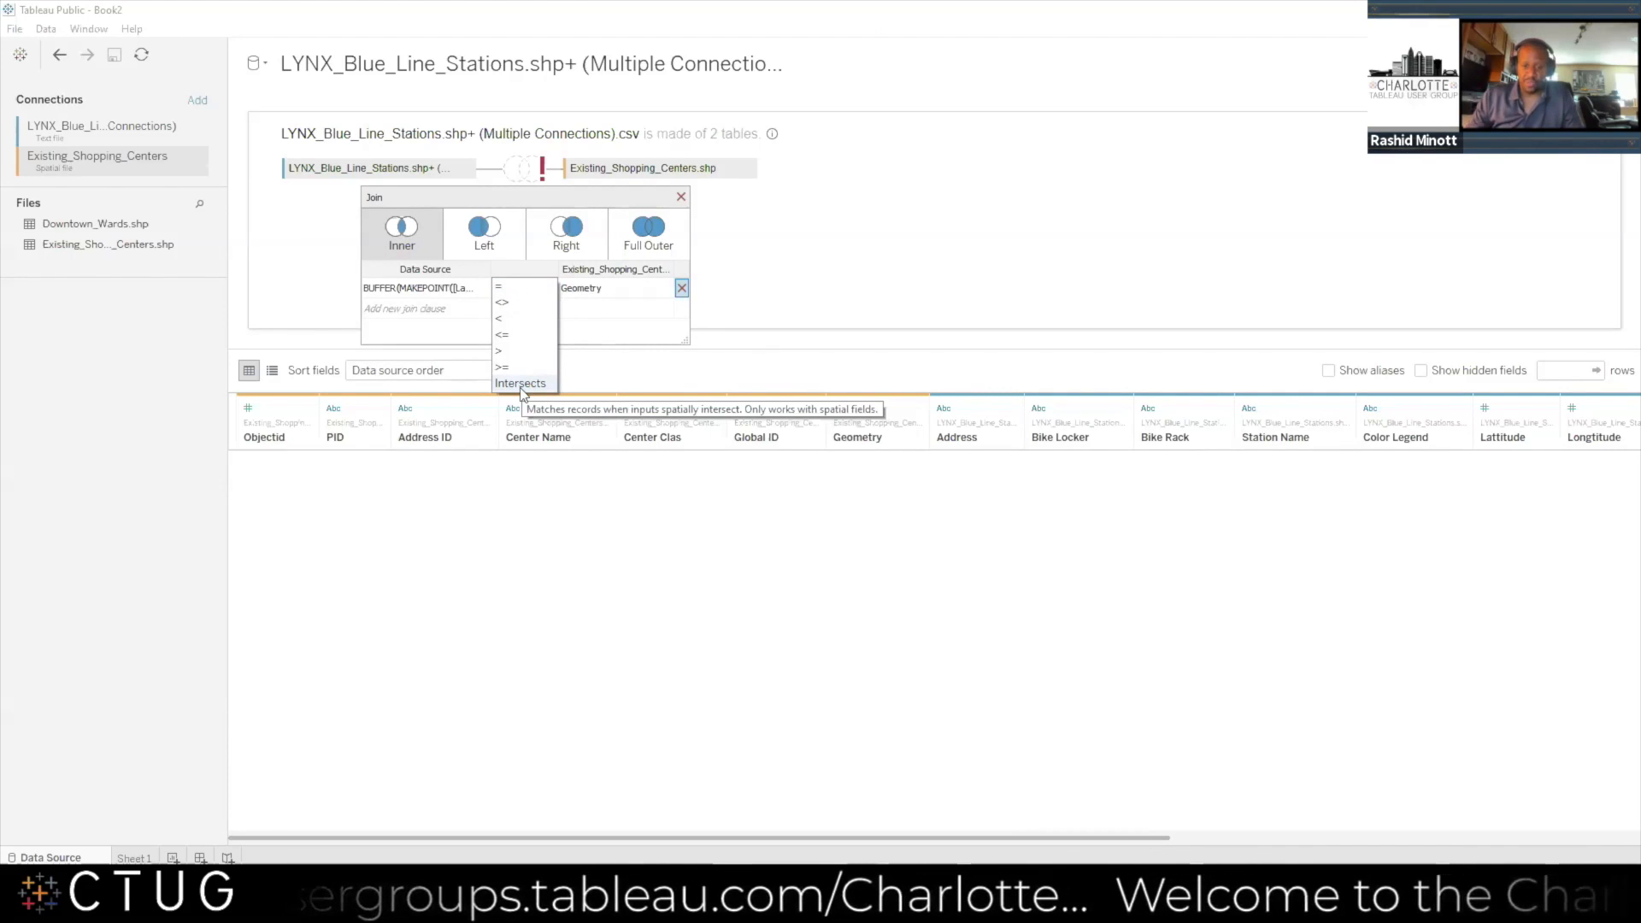
{"action": "left_click", "coordinate": [521, 384]}
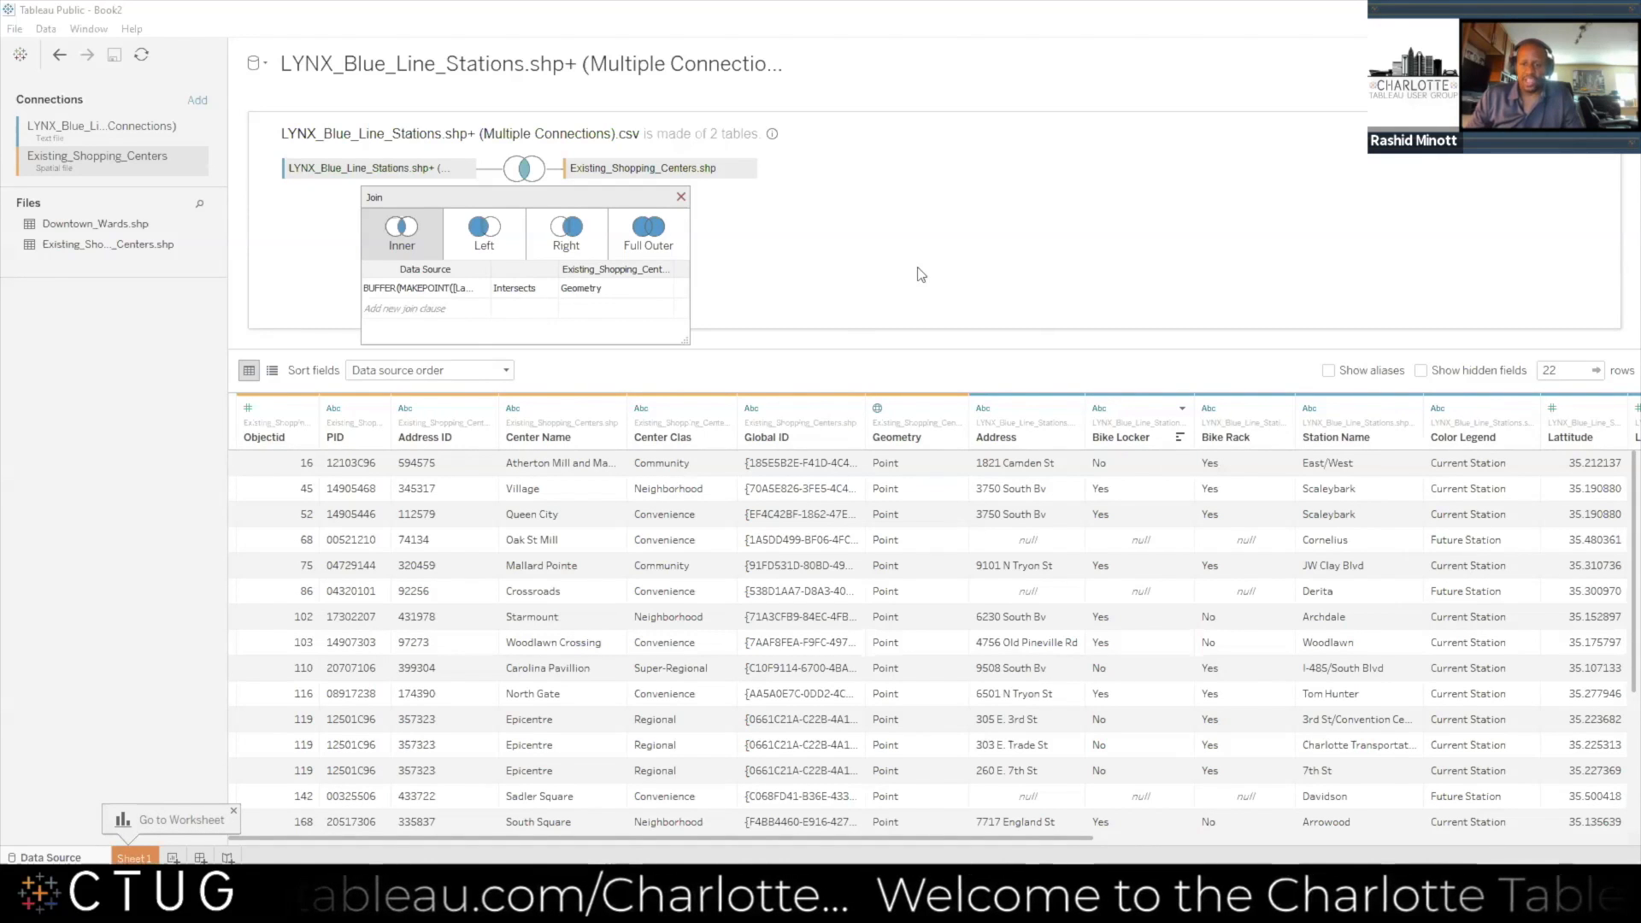
Create a new calculated field from Sheet 1 and start its formula with the BUFFER function
{"action": "left_click", "coordinate": [132, 858]}
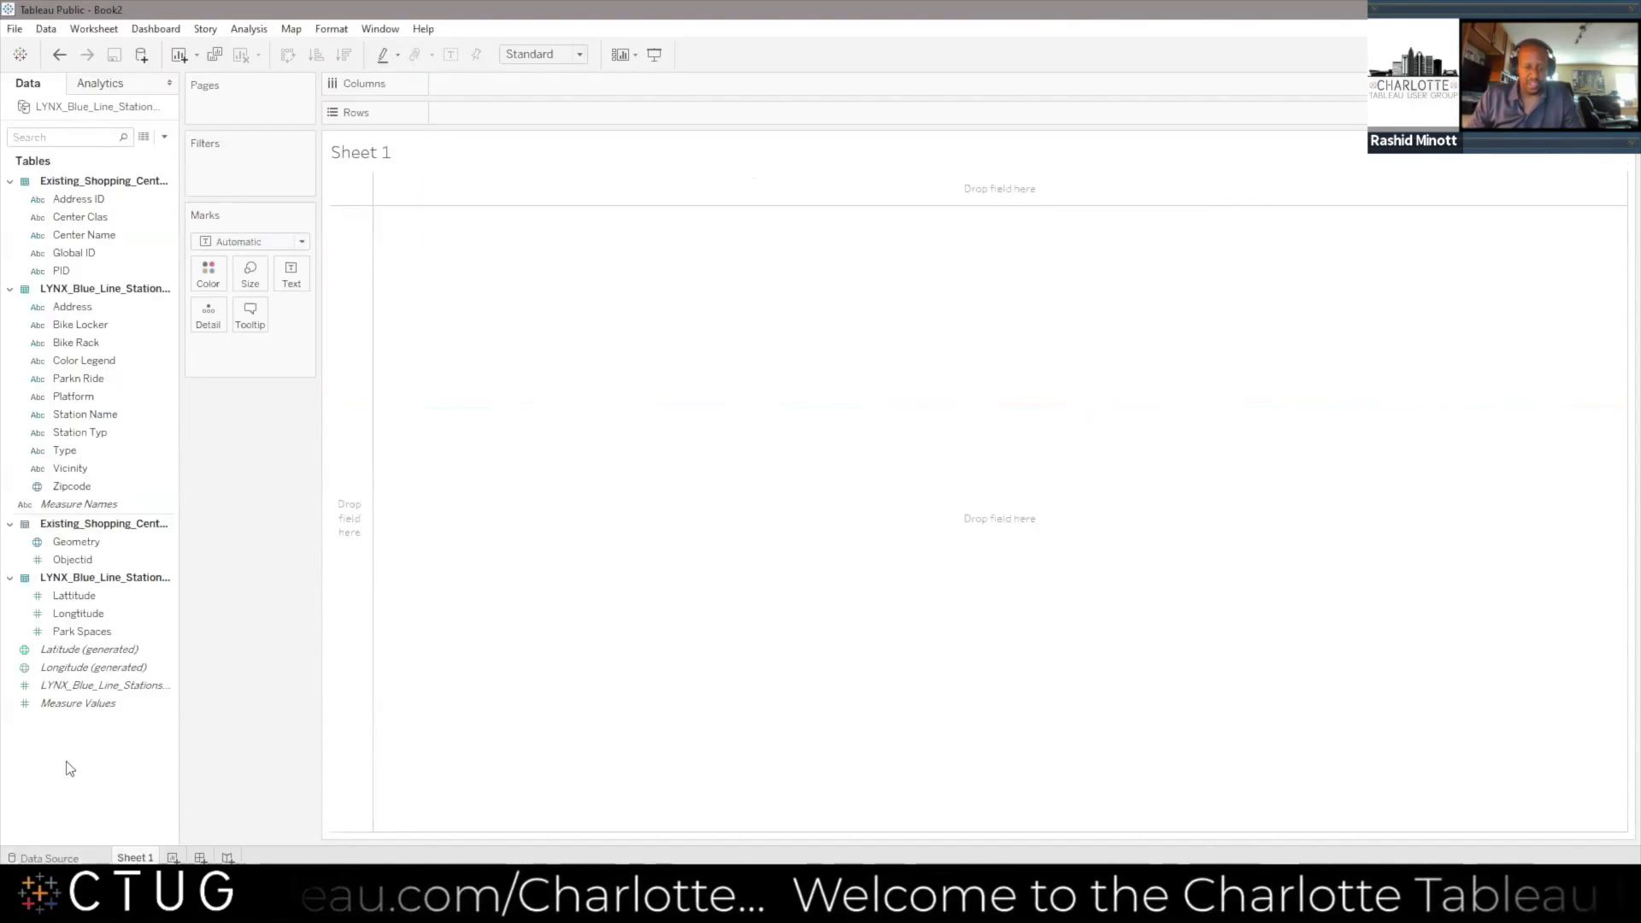
{"action": "right_click", "coordinate": [70, 767]}
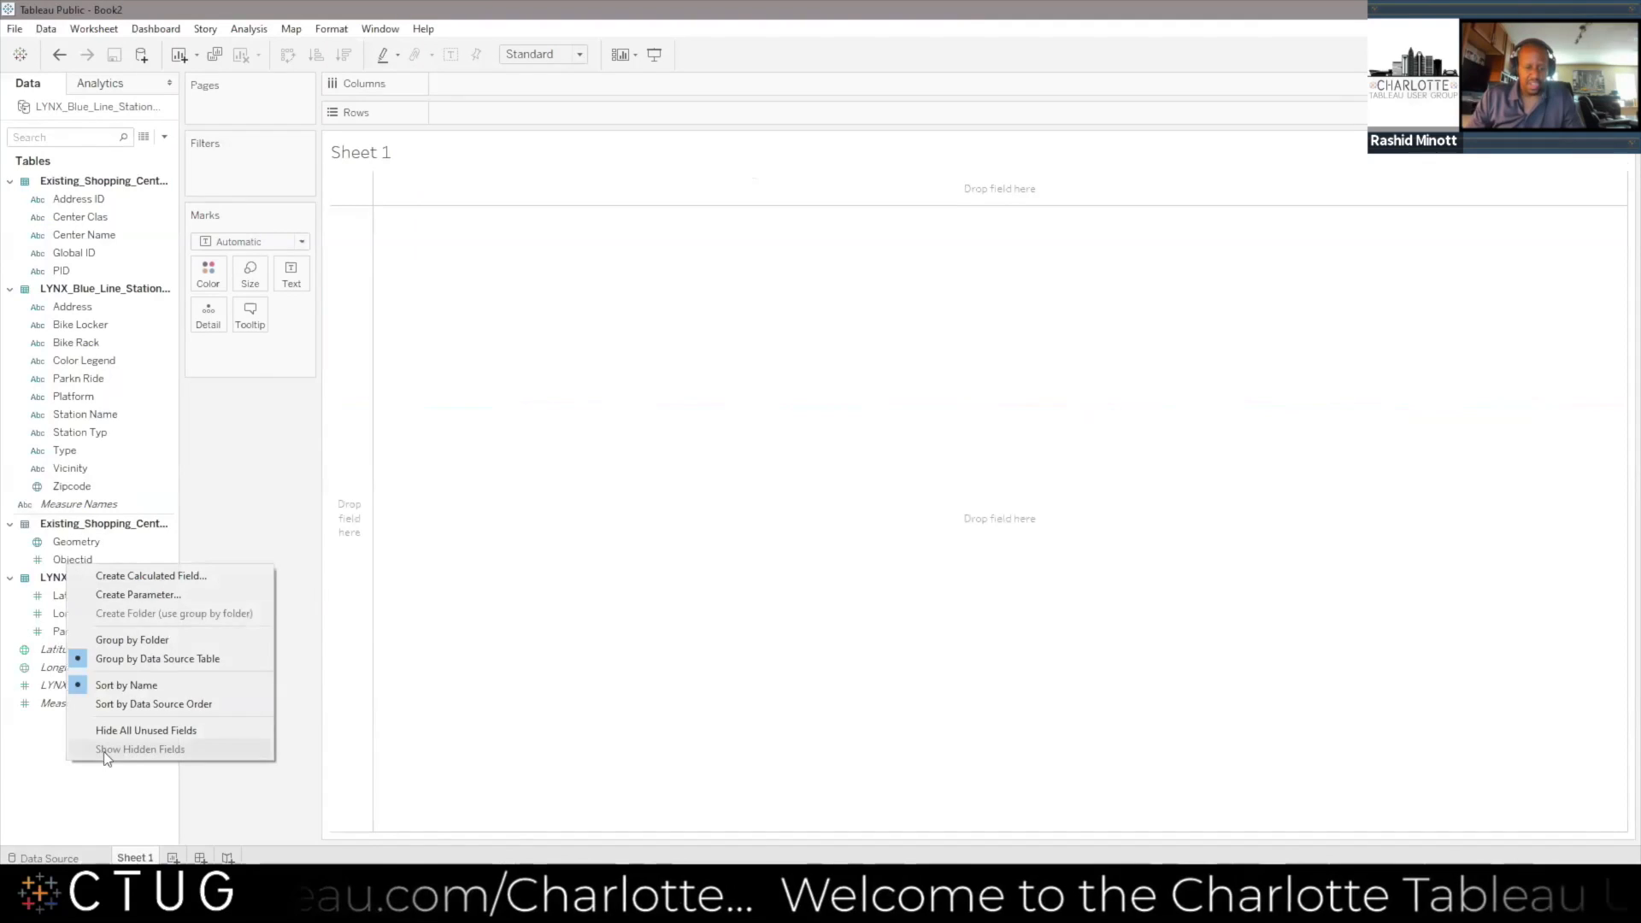
{"action": "left_click", "coordinate": [157, 578]}
{"action": "left_click", "coordinate": [467, 274]}
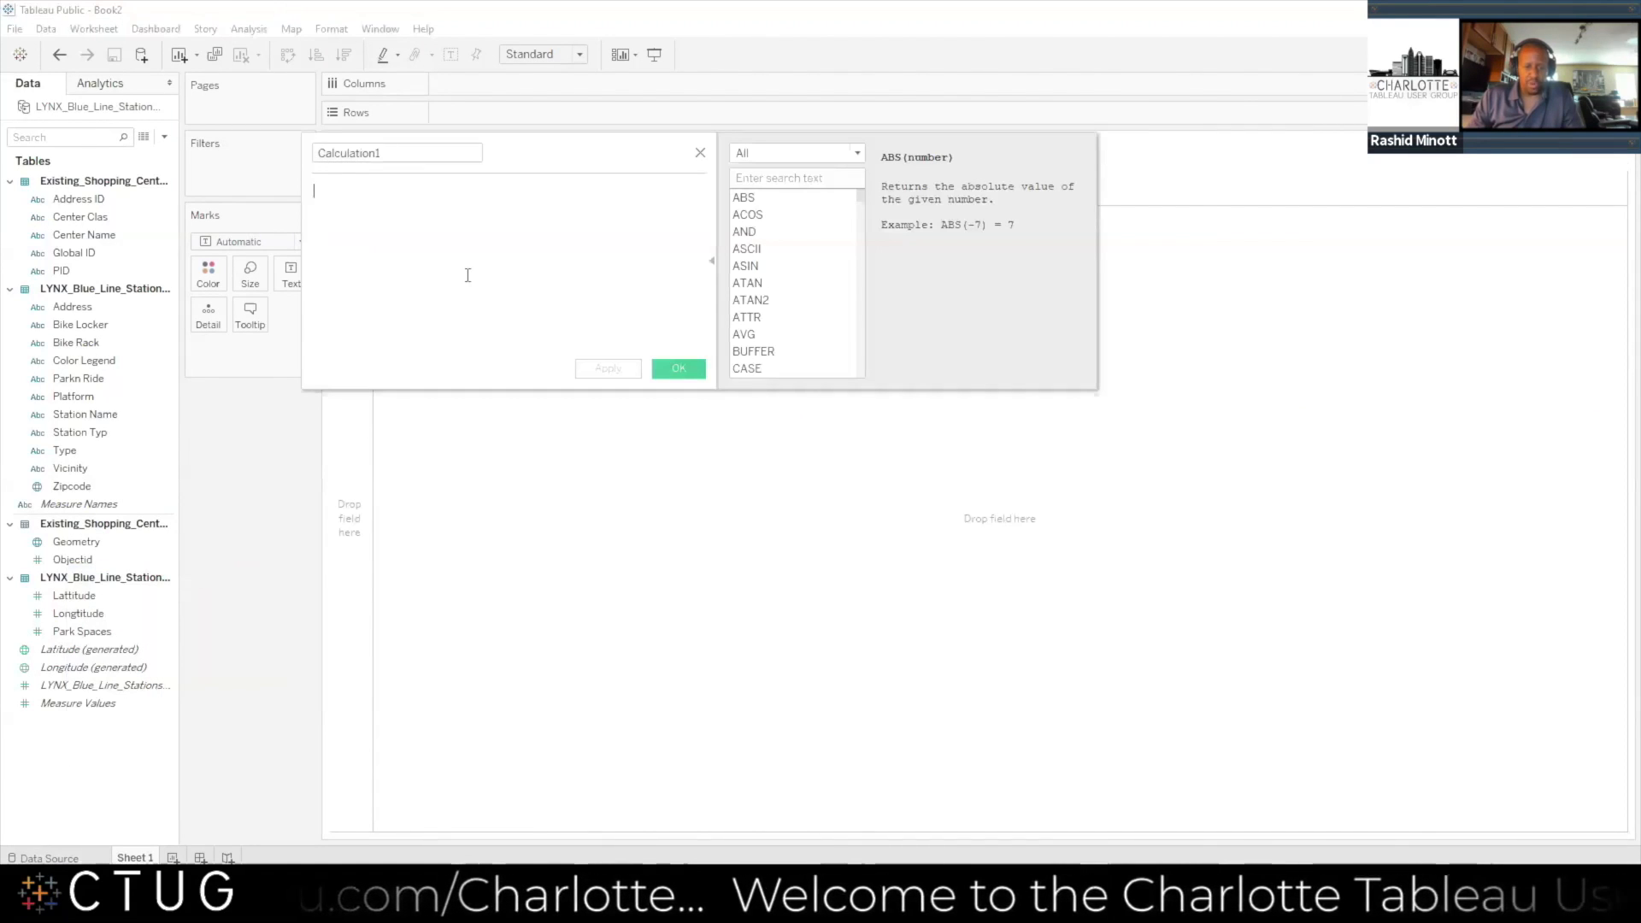
{"action": "type", "text": "BUF"}
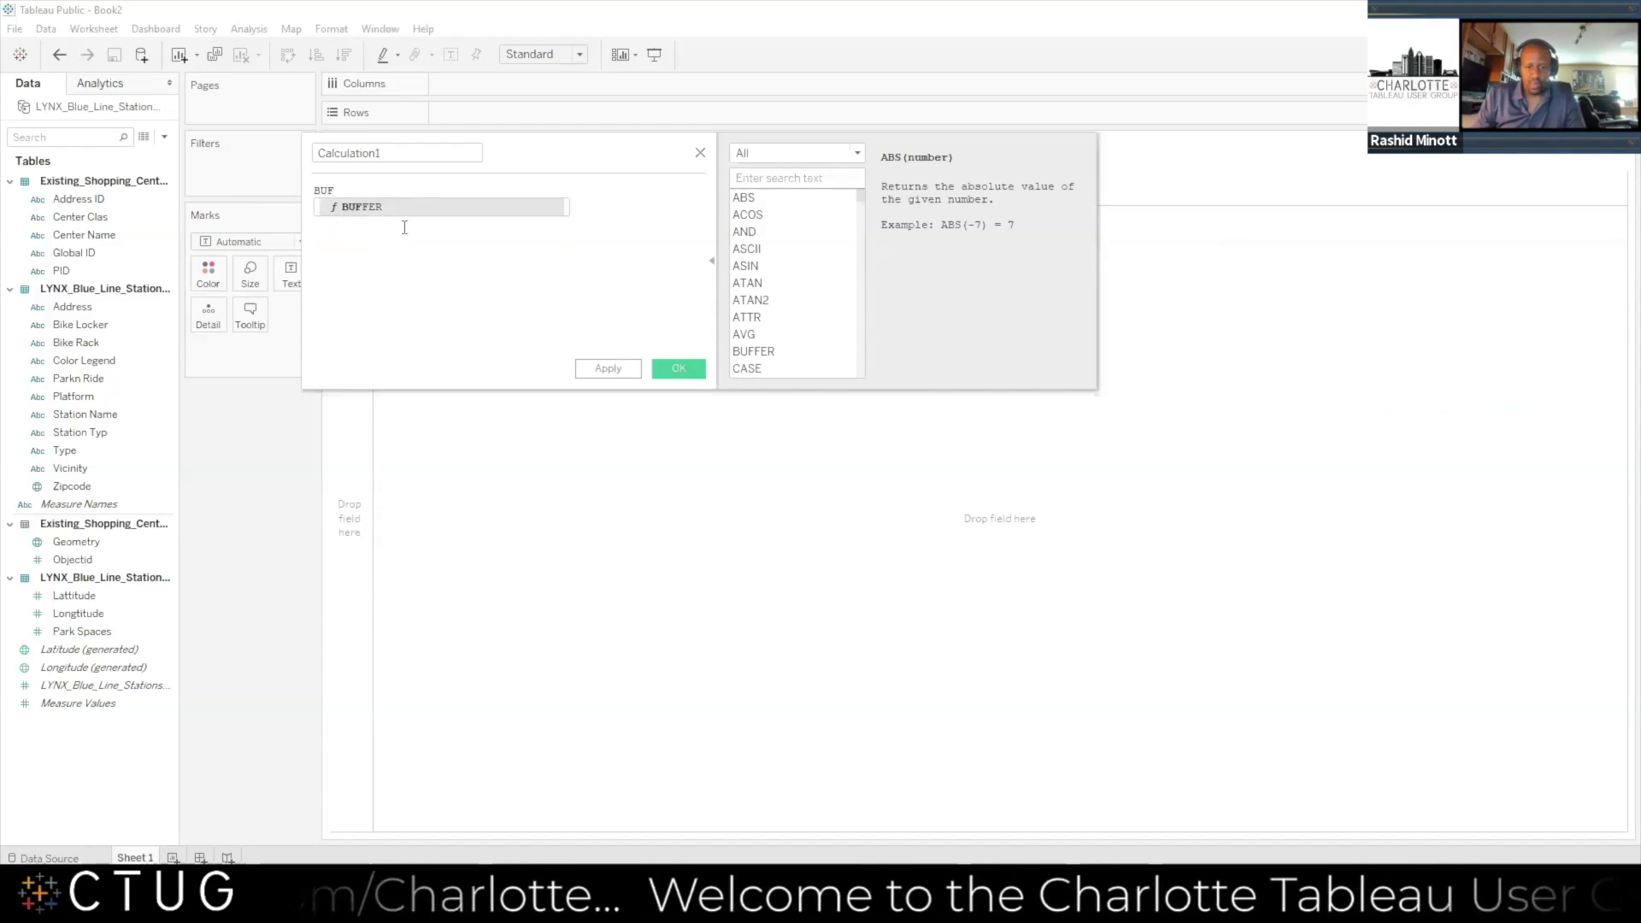
{"action": "left_click", "coordinate": [408, 217]}
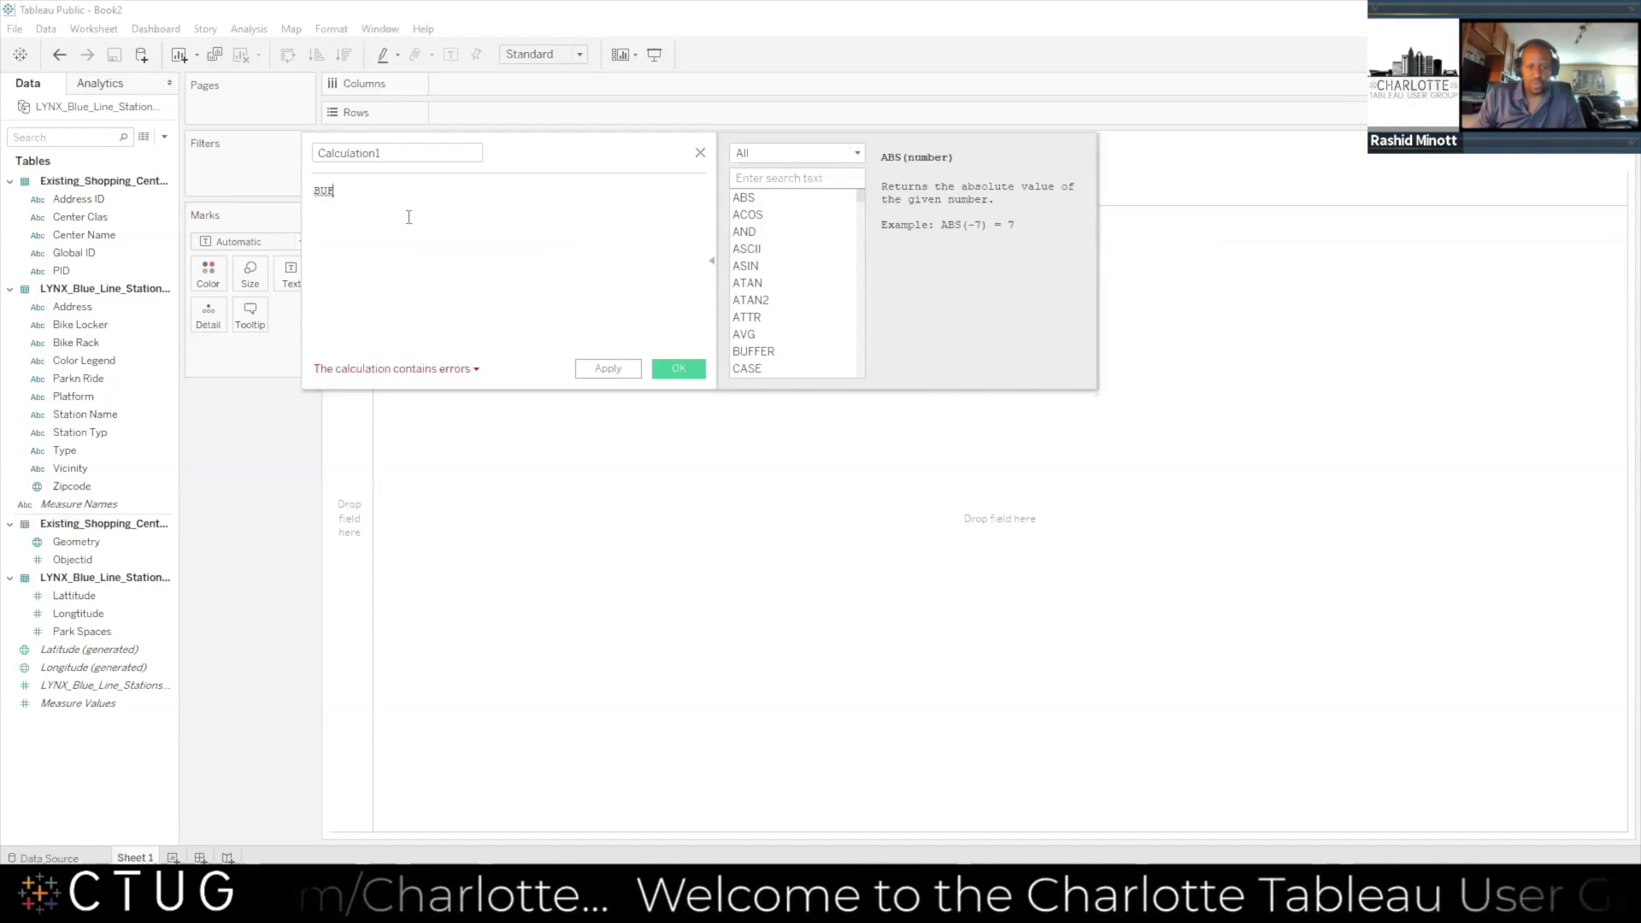
{"action": "type", "text": "FER("}
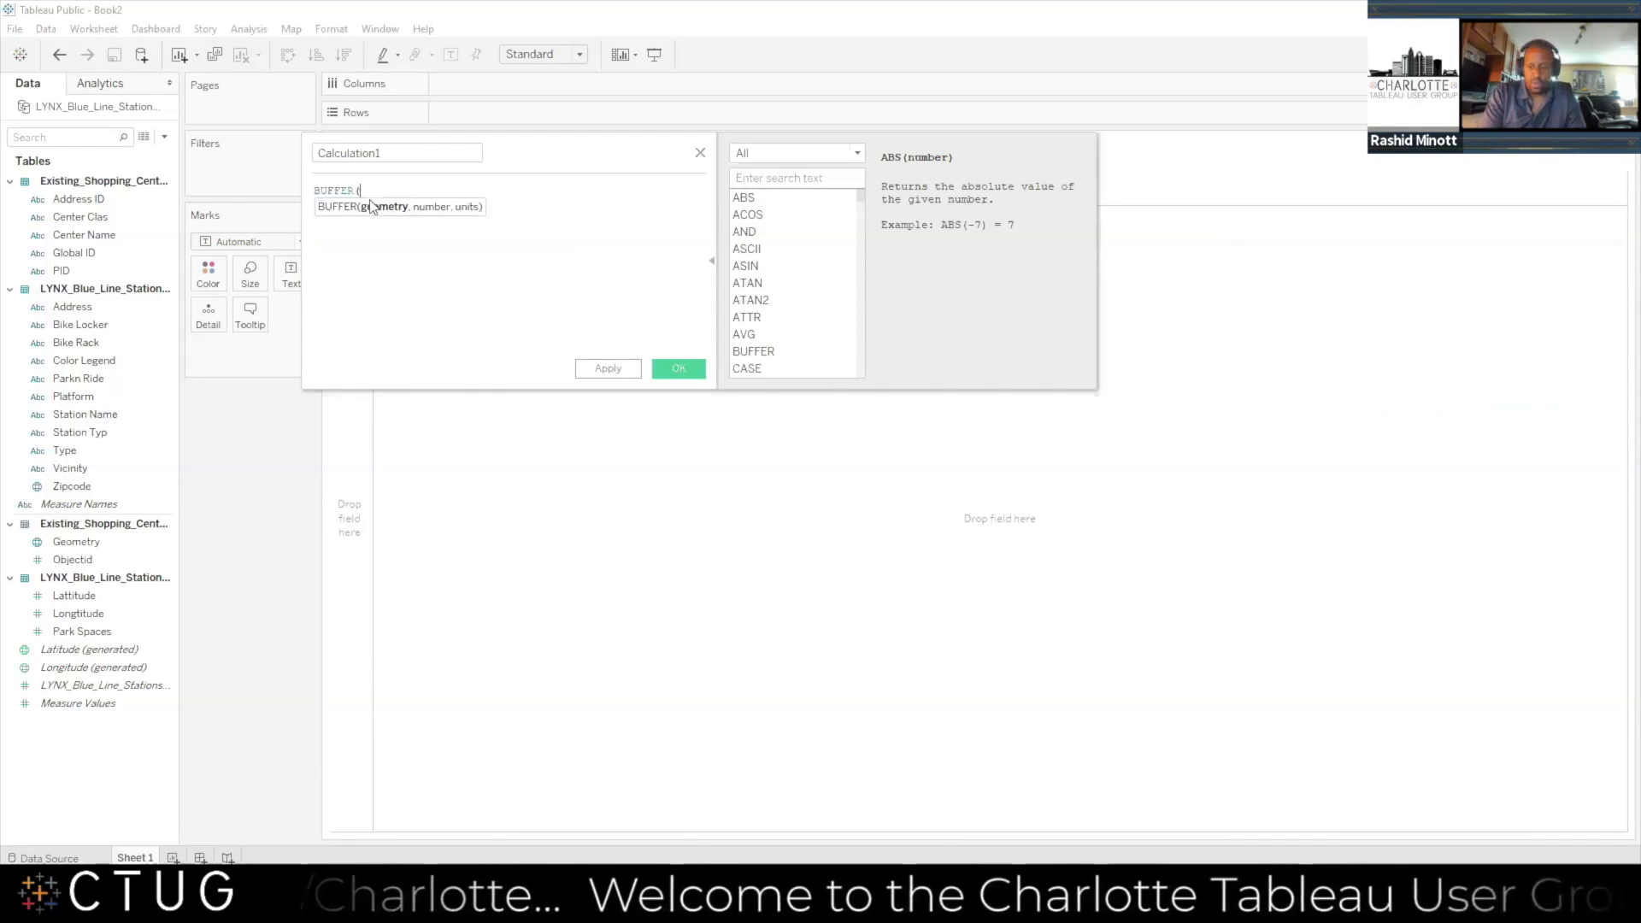
Nest MAKEPOINT with the [Lattitude] and [Longtitude] fields inside the BUFFER function as its geometry argument
{"action": "type", "text": "MAK"}
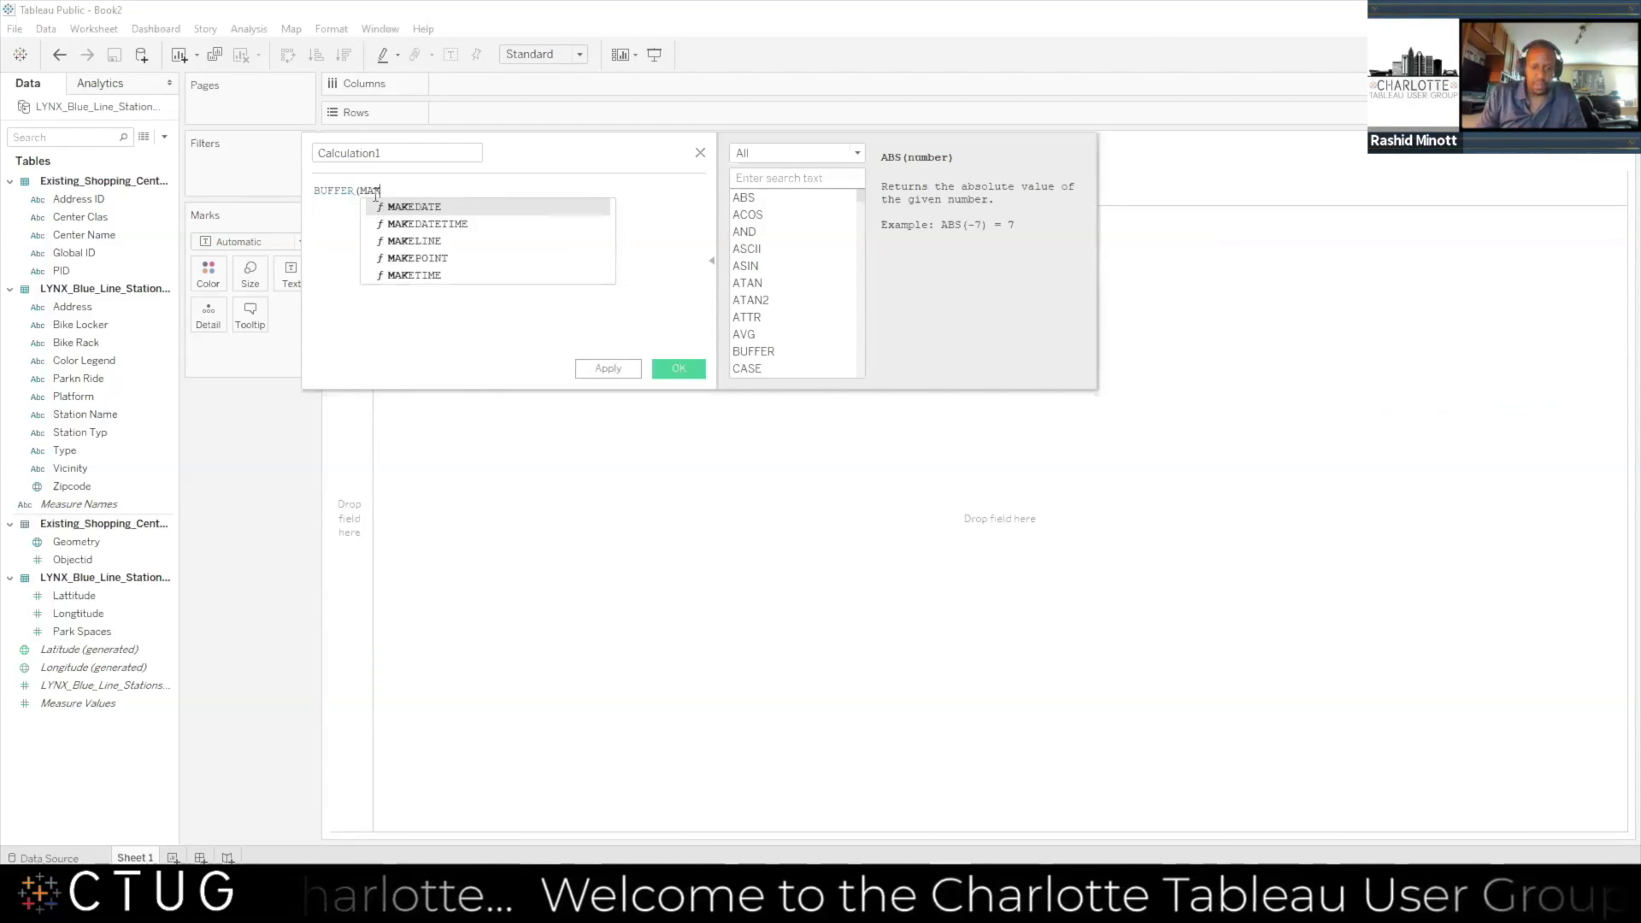
{"action": "double_click", "coordinate": [439, 258]}
{"action": "type", "text": "[la"}
{"action": "left_click", "coordinate": [491, 211]}
{"action": "type", "text": ",[Lo"}
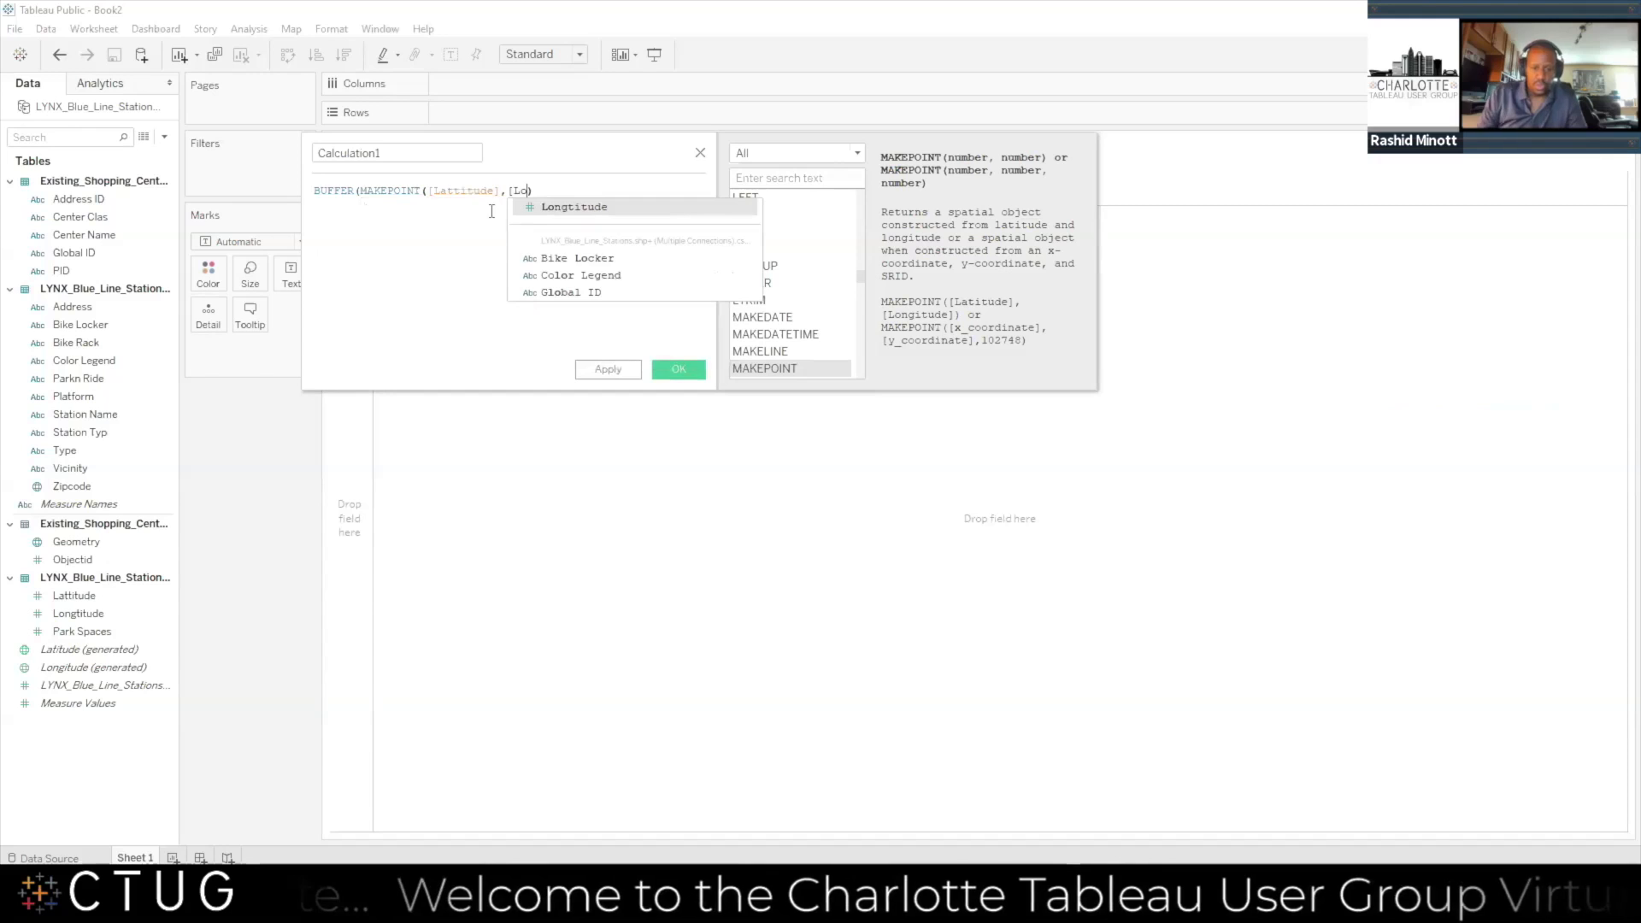
{"action": "left_click", "coordinate": [554, 210]}
Finish the BUFFER formula with a radius of 0.25 and the unit 'mi', closing both functions' parentheses
{"action": "type", "text": "),0.2"}
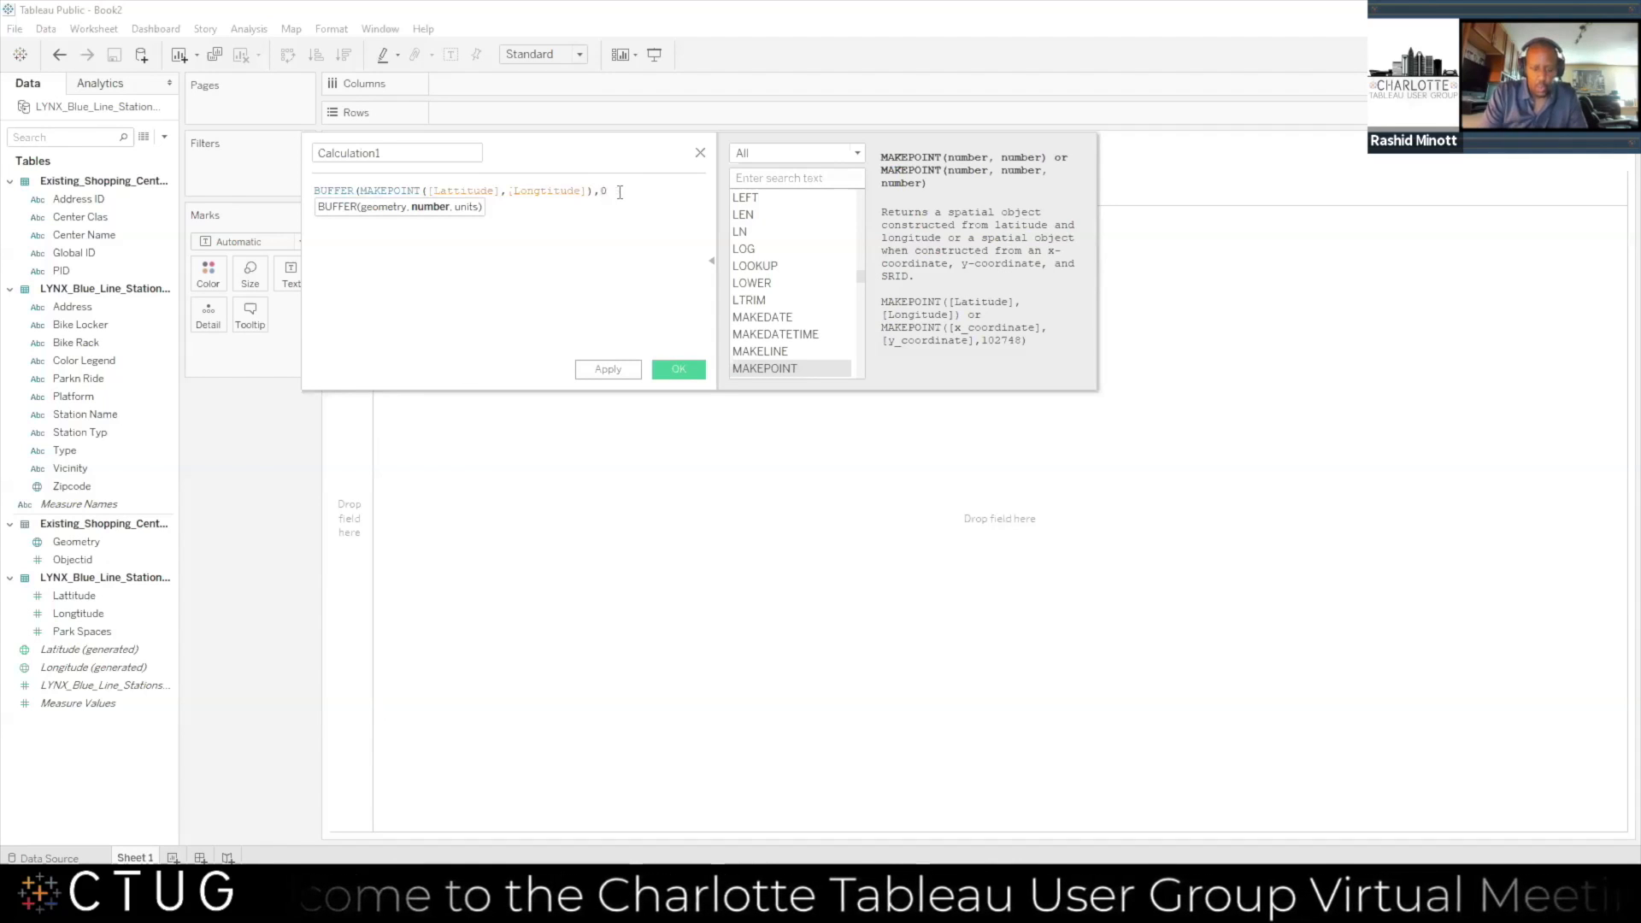
{"action": "type", "text": "5,"}
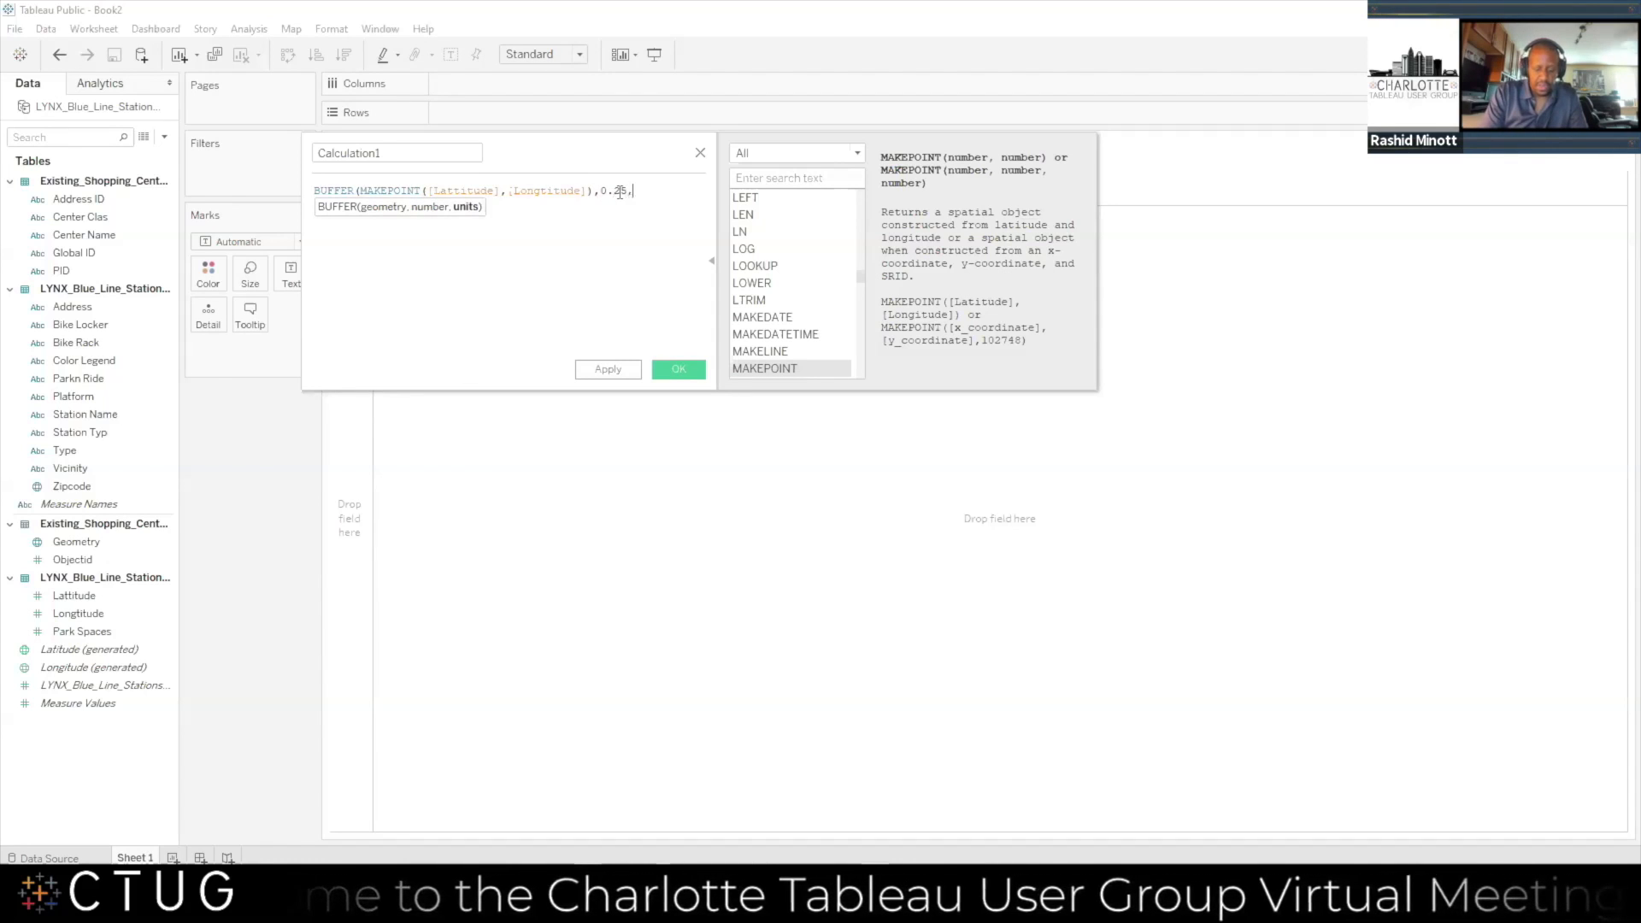
{"action": "type", "text": "'mi'"}
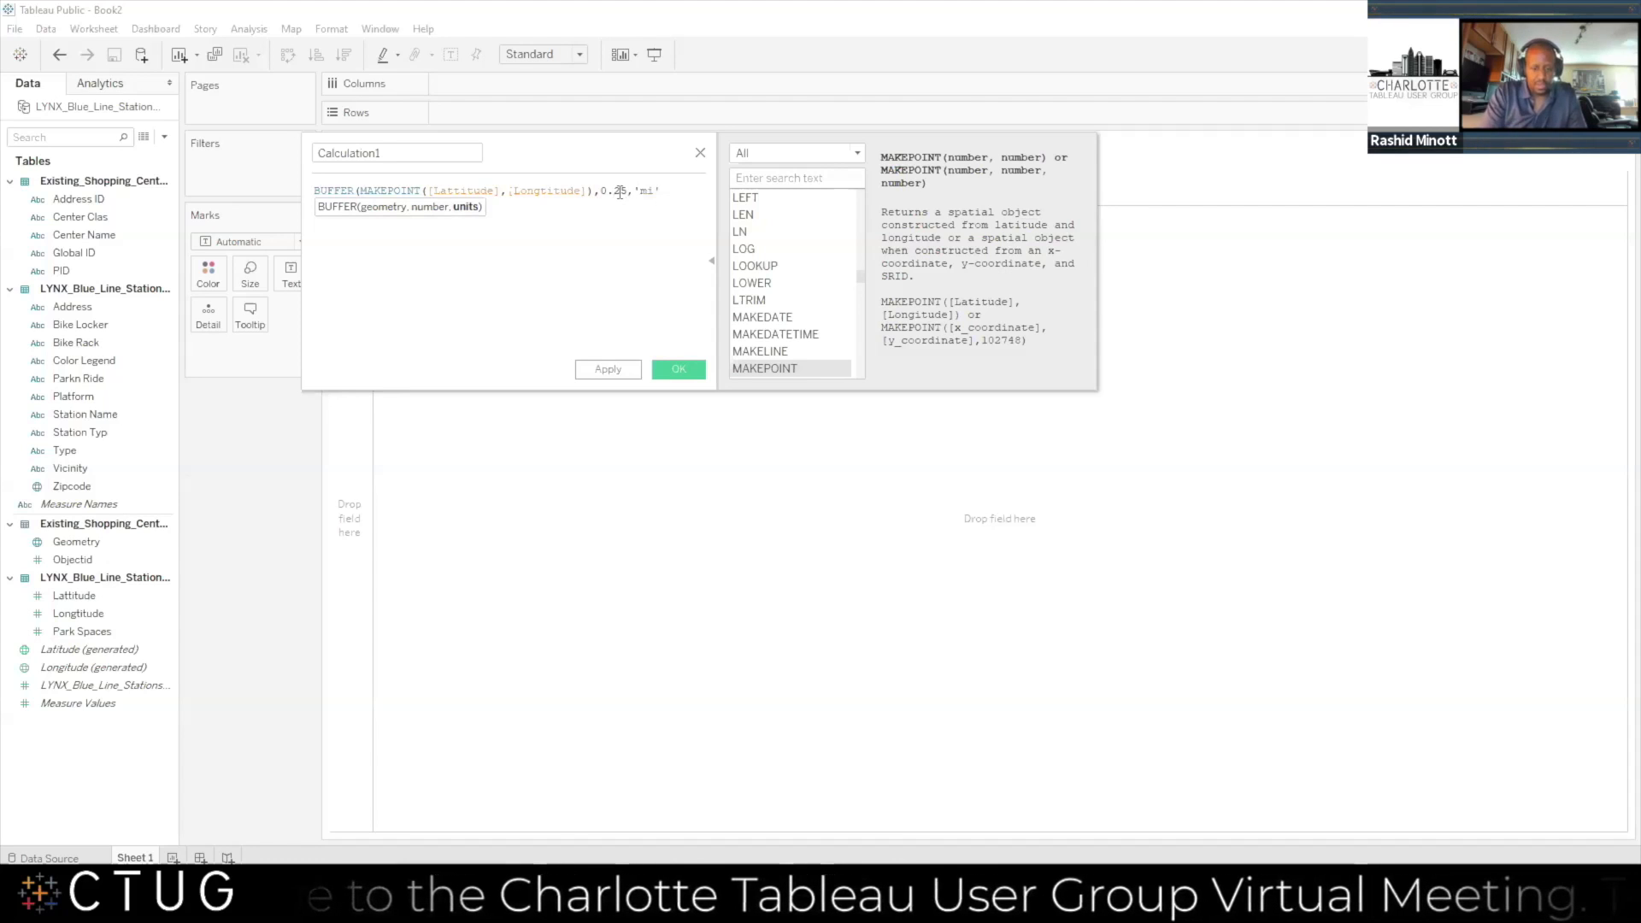
{"action": "type", "text": ")"}
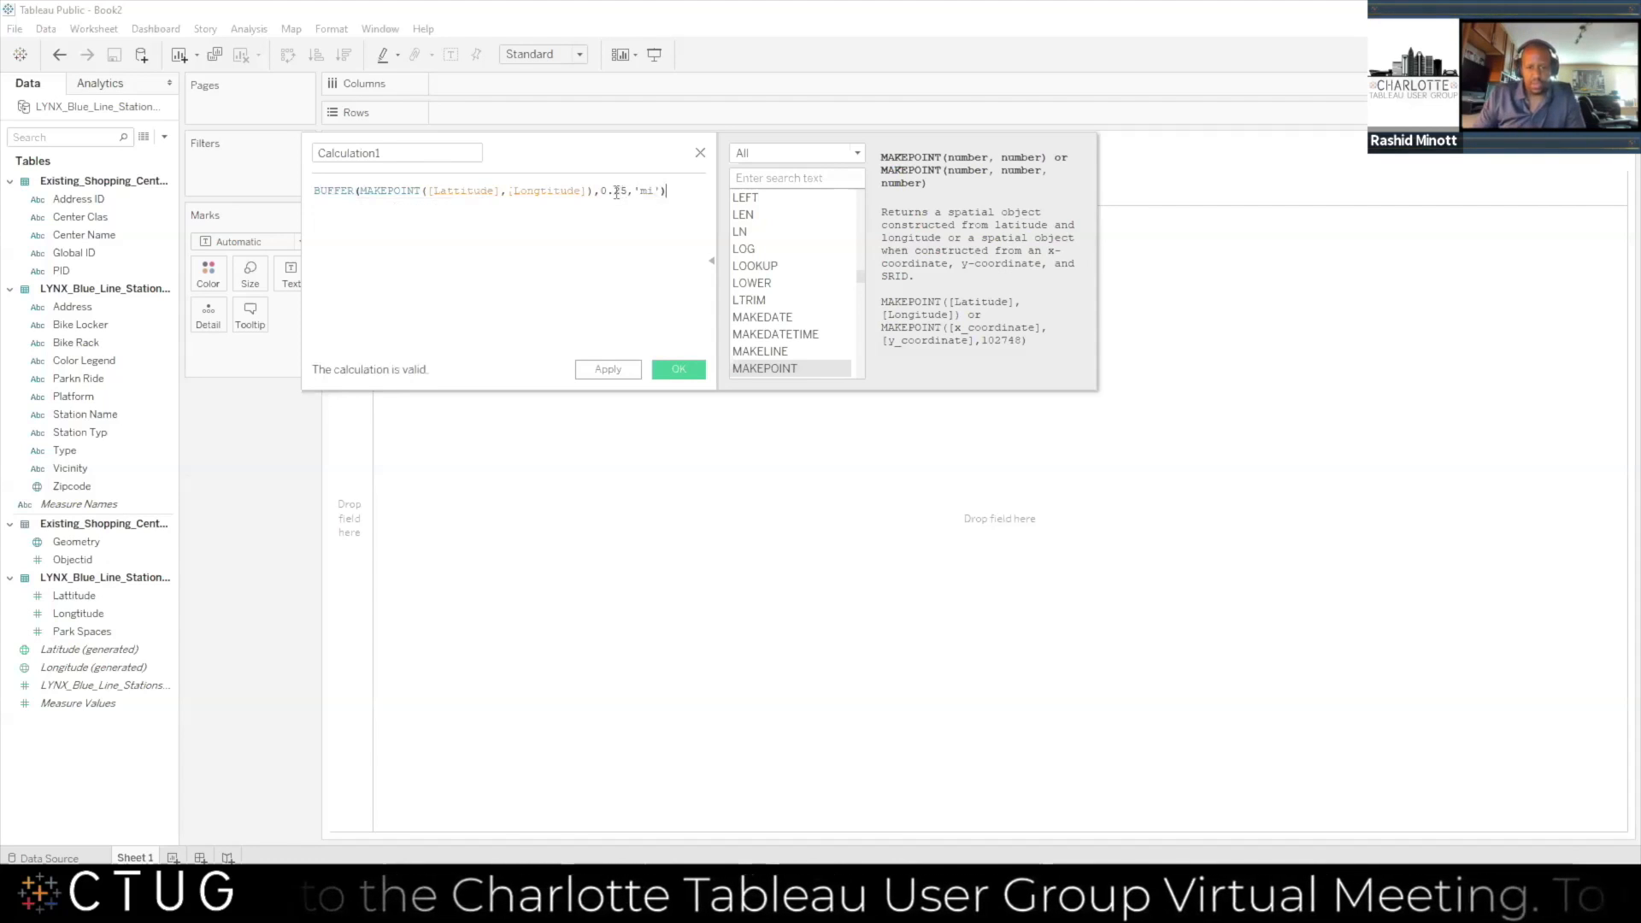
Name the calculated field LYNX Radius and save it
{"action": "left_click_drag", "start_coordinate": [375, 150], "coordinate": [318, 140]}
{"action": "type", "text": "LYNX "}
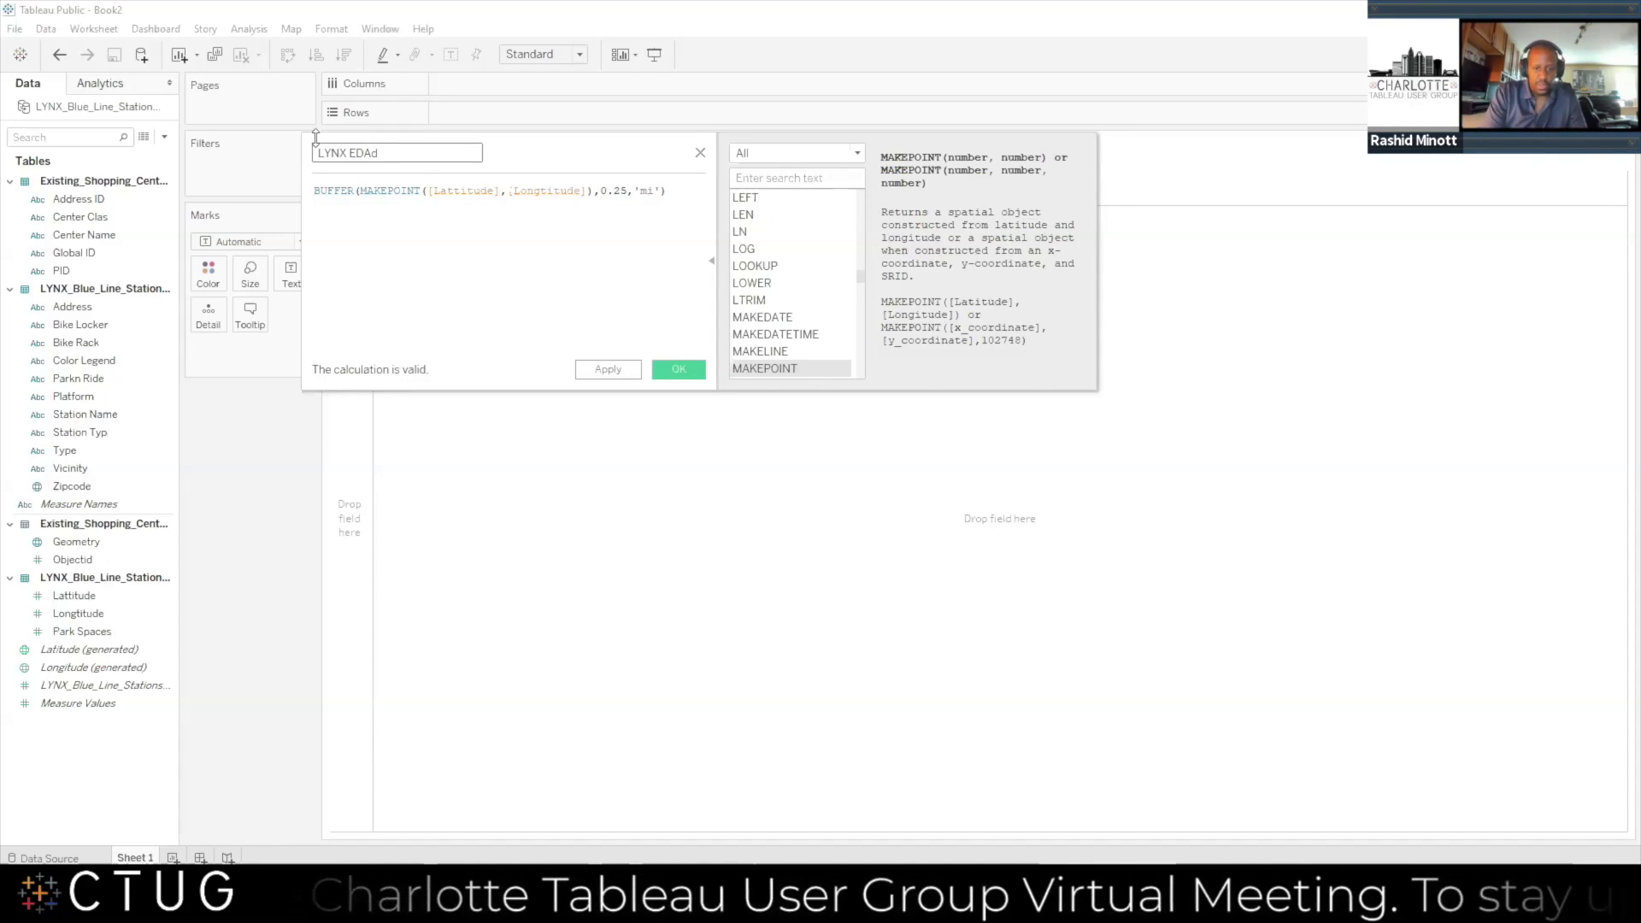
{"action": "type", "text": "Radius"}
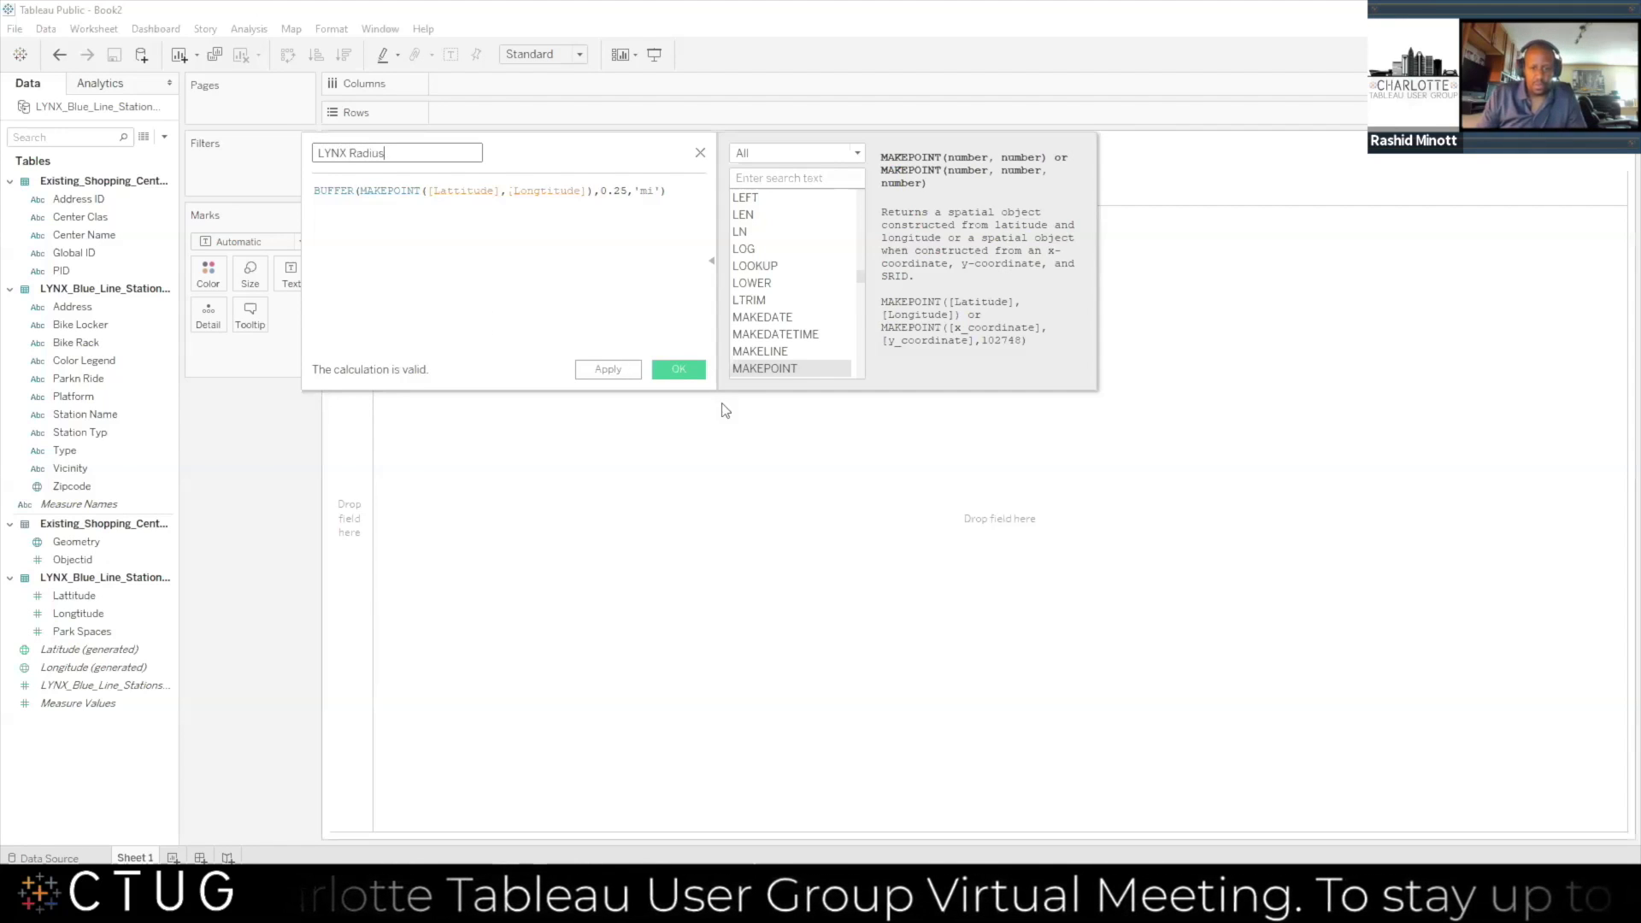
{"action": "left_click", "coordinate": [698, 374]}
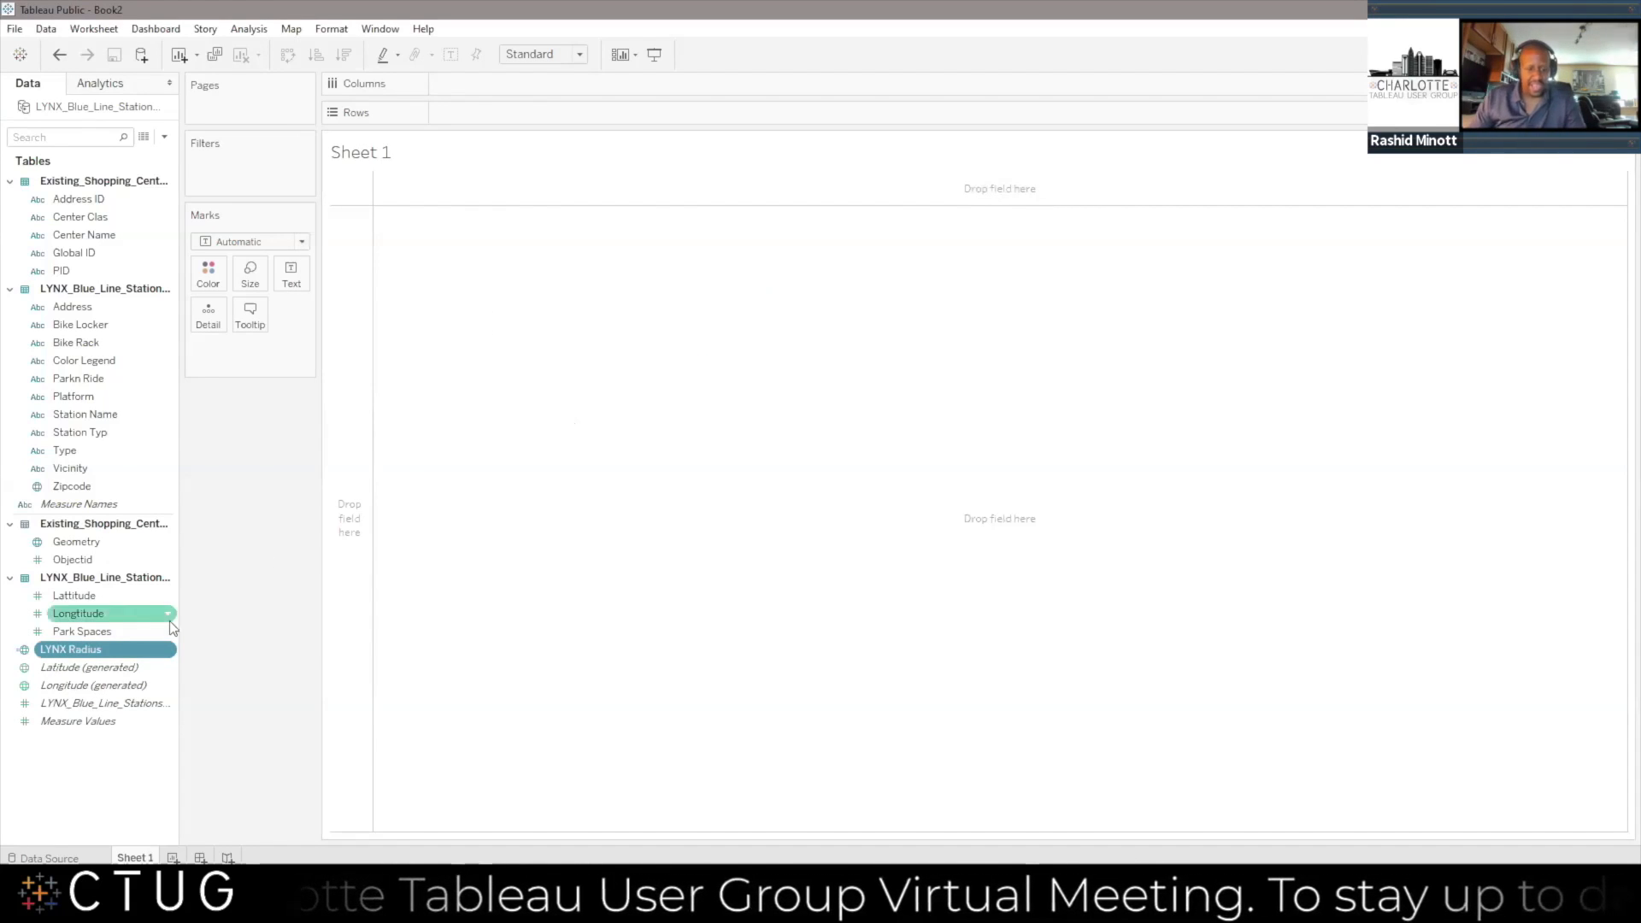
Plot LYNX Radius as a map on Sheet 1 and set the background map style to Streets
{"action": "double_click", "coordinate": [94, 652]}
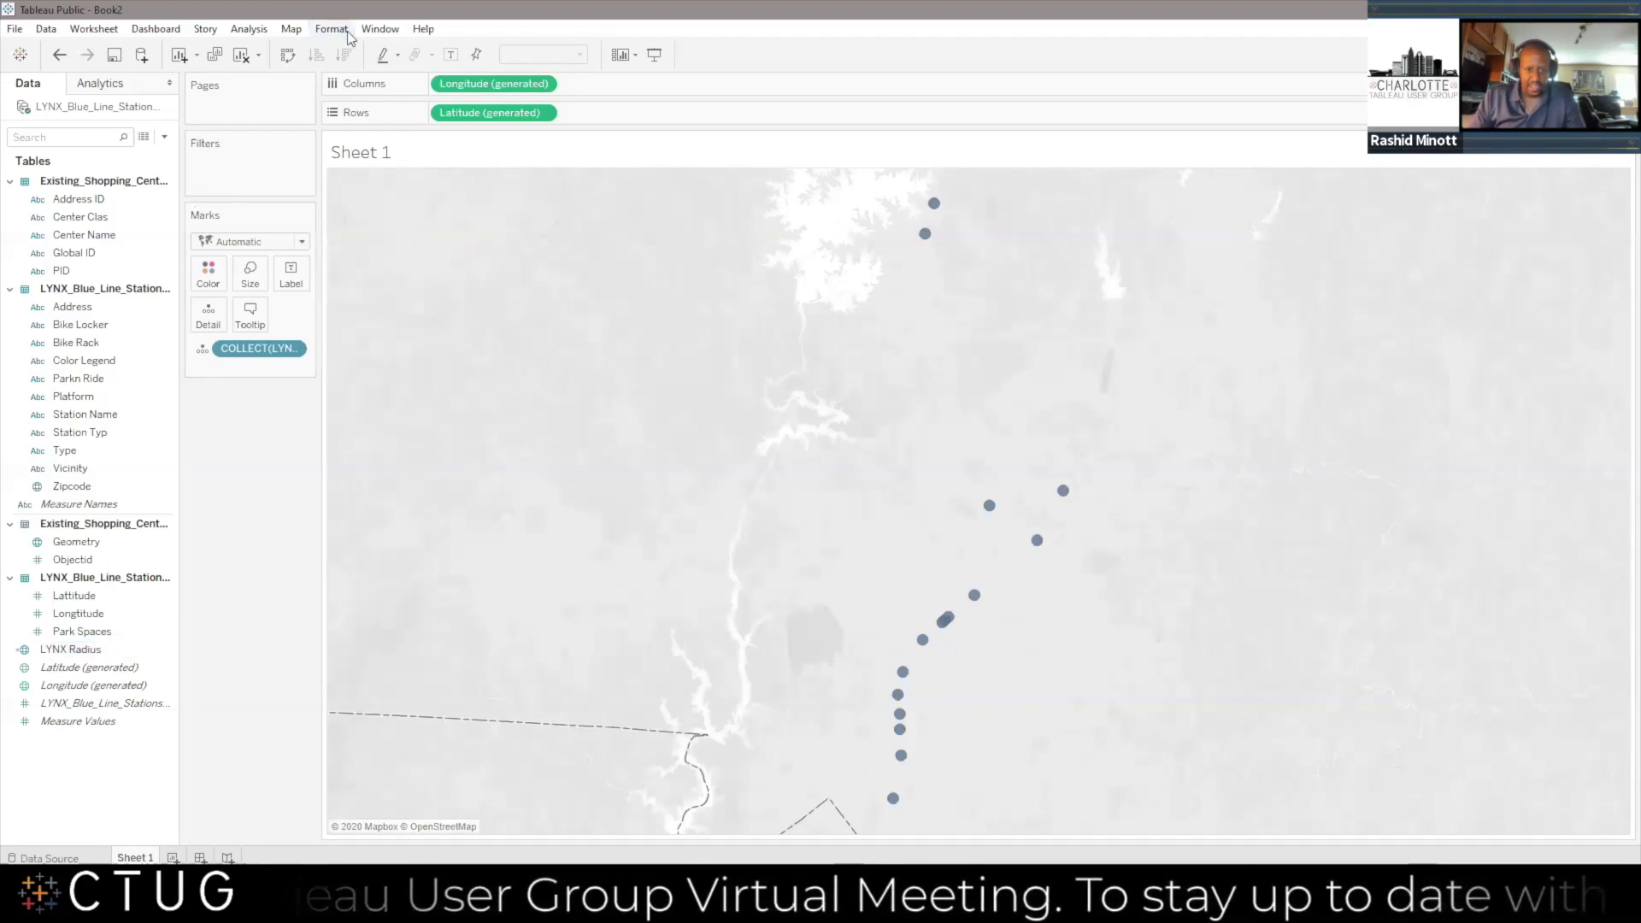
{"action": "left_click", "coordinate": [380, 30]}
{"action": "mouse_move", "coordinate": [290, 29]}
{"action": "mouse_move", "coordinate": [345, 50]}
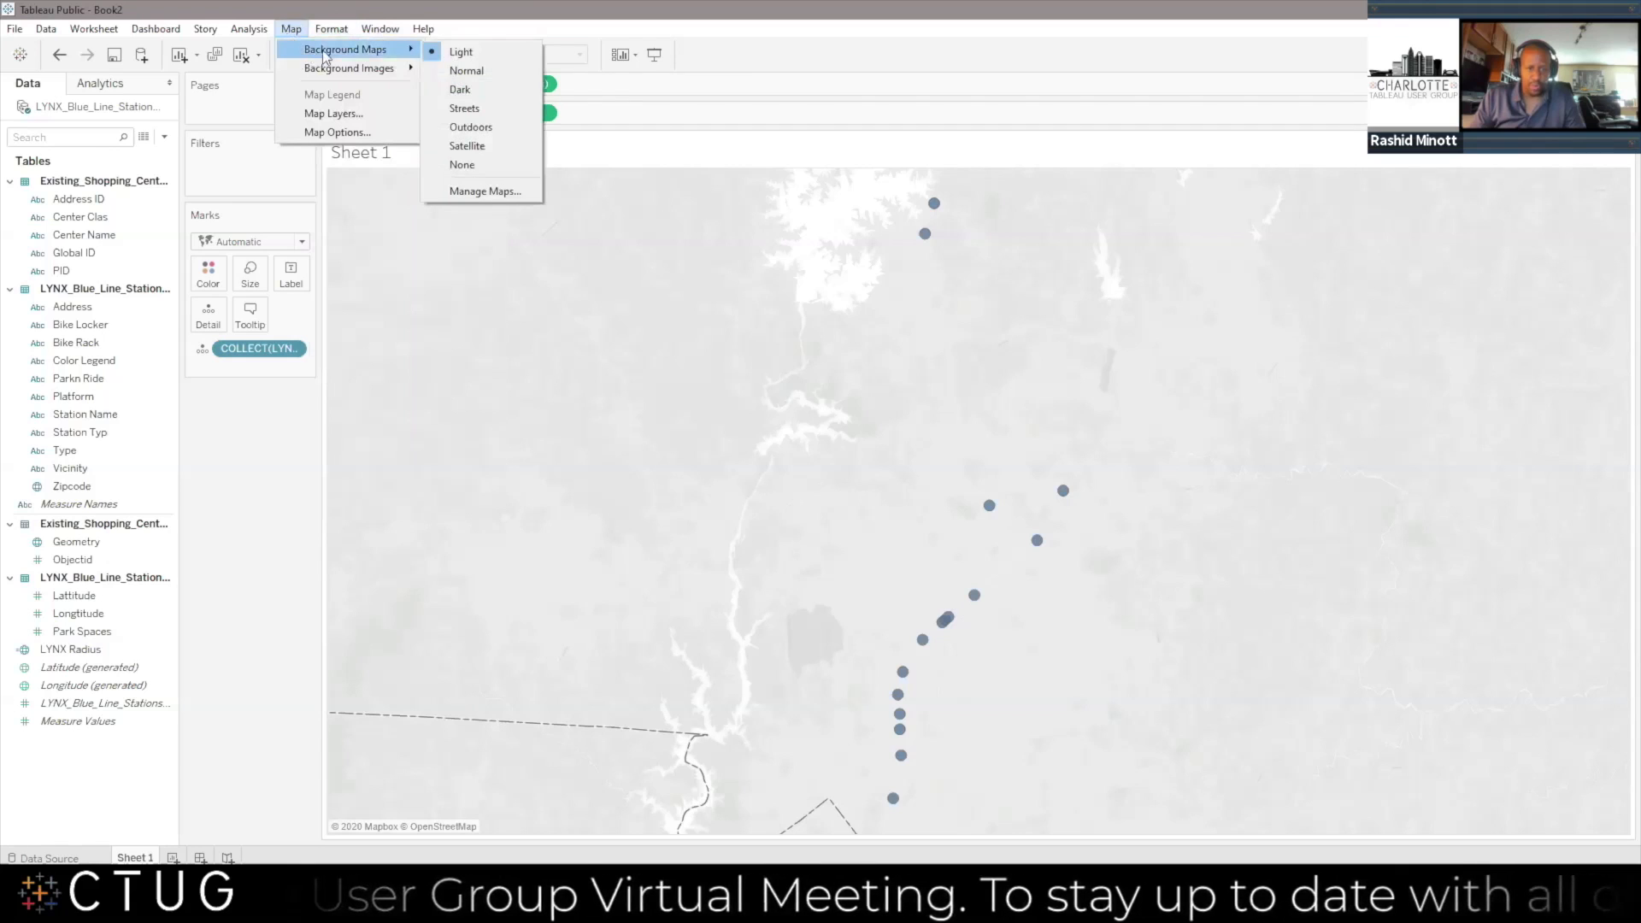
{"action": "left_click", "coordinate": [466, 106]}
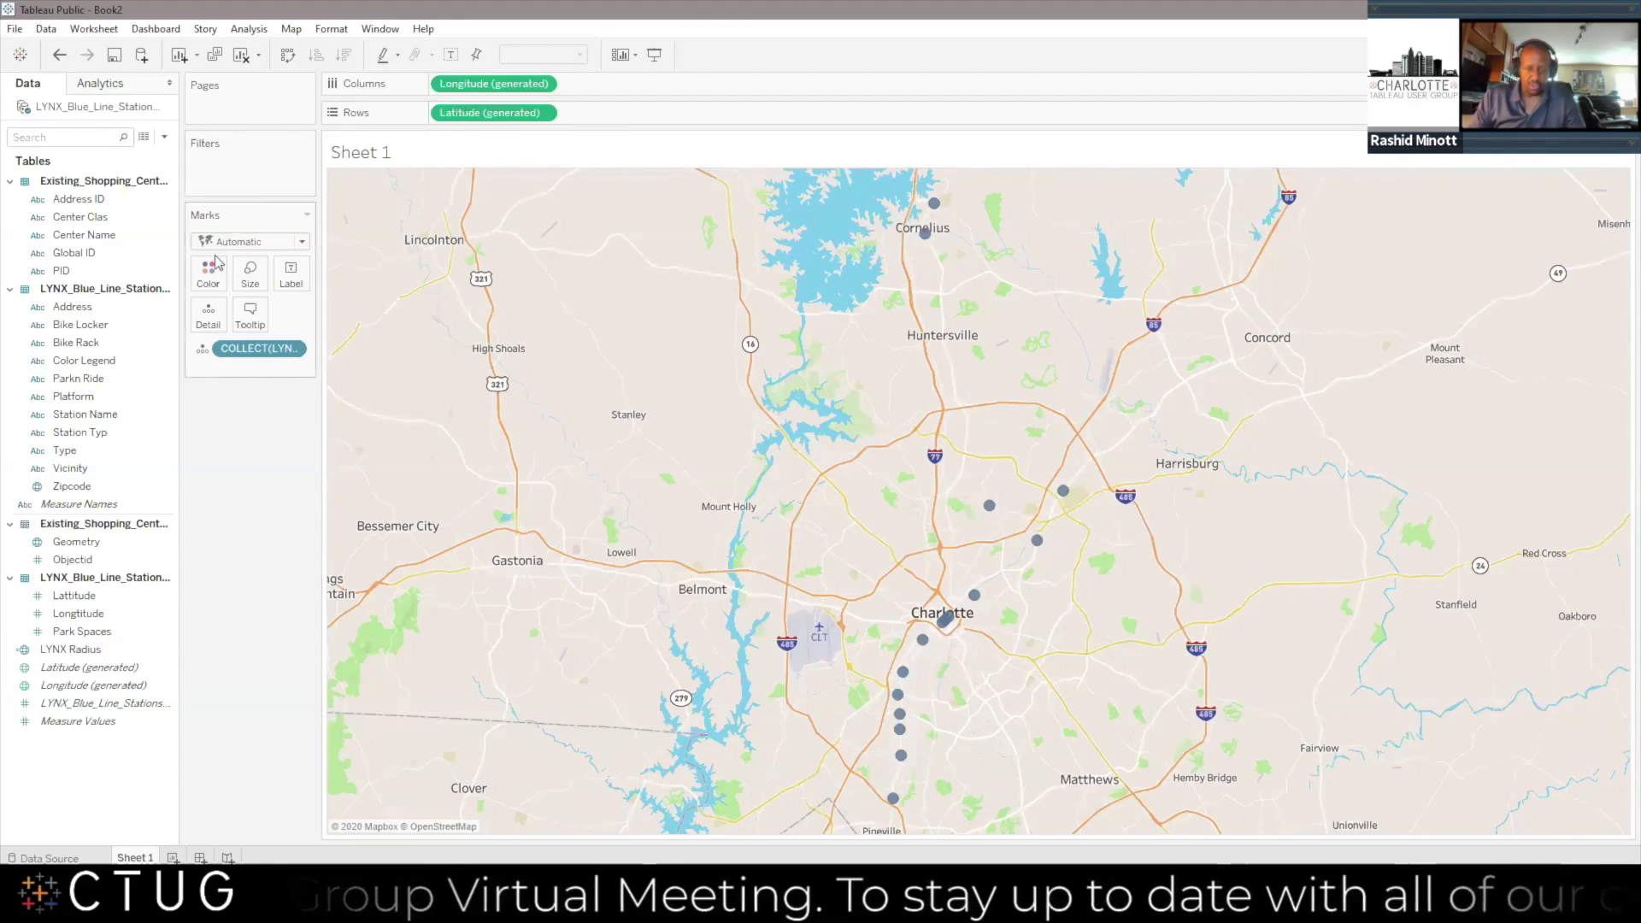
Duplicate Latitude (generated) on Rows and remove the LYNX Radius field from the second map's marks
{"action": "left_click_drag", "start_coordinate": [487, 118], "coordinate": [683, 122]}
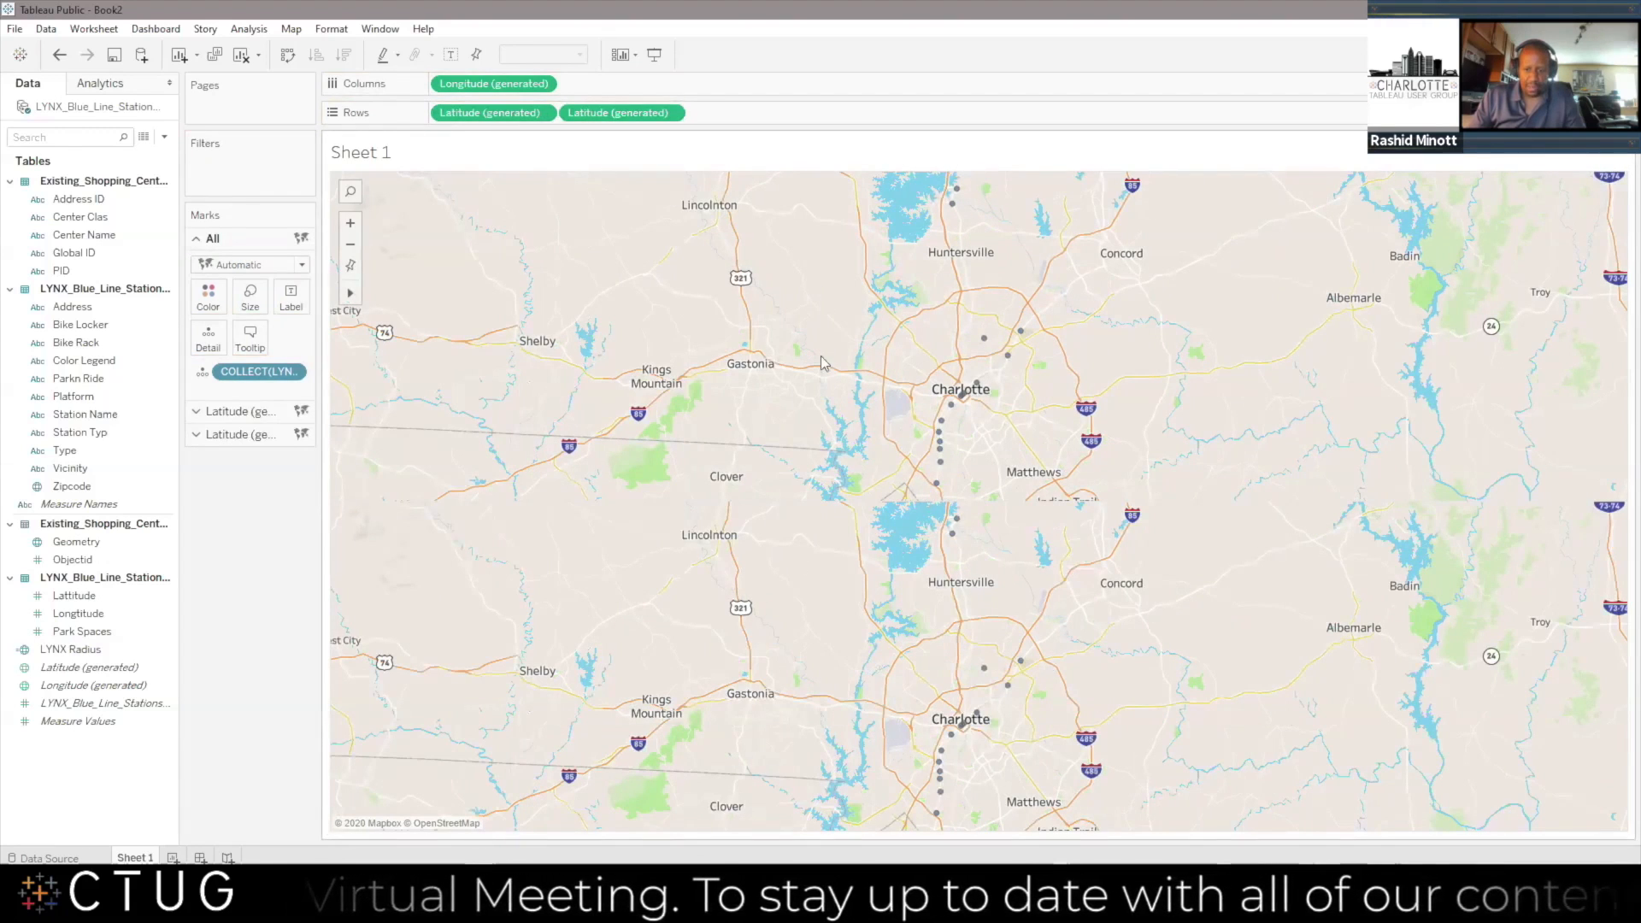
{"action": "left_click", "coordinate": [235, 434]}
{"action": "left_click_drag", "start_coordinate": [250, 418], "coordinate": [231, 535]}
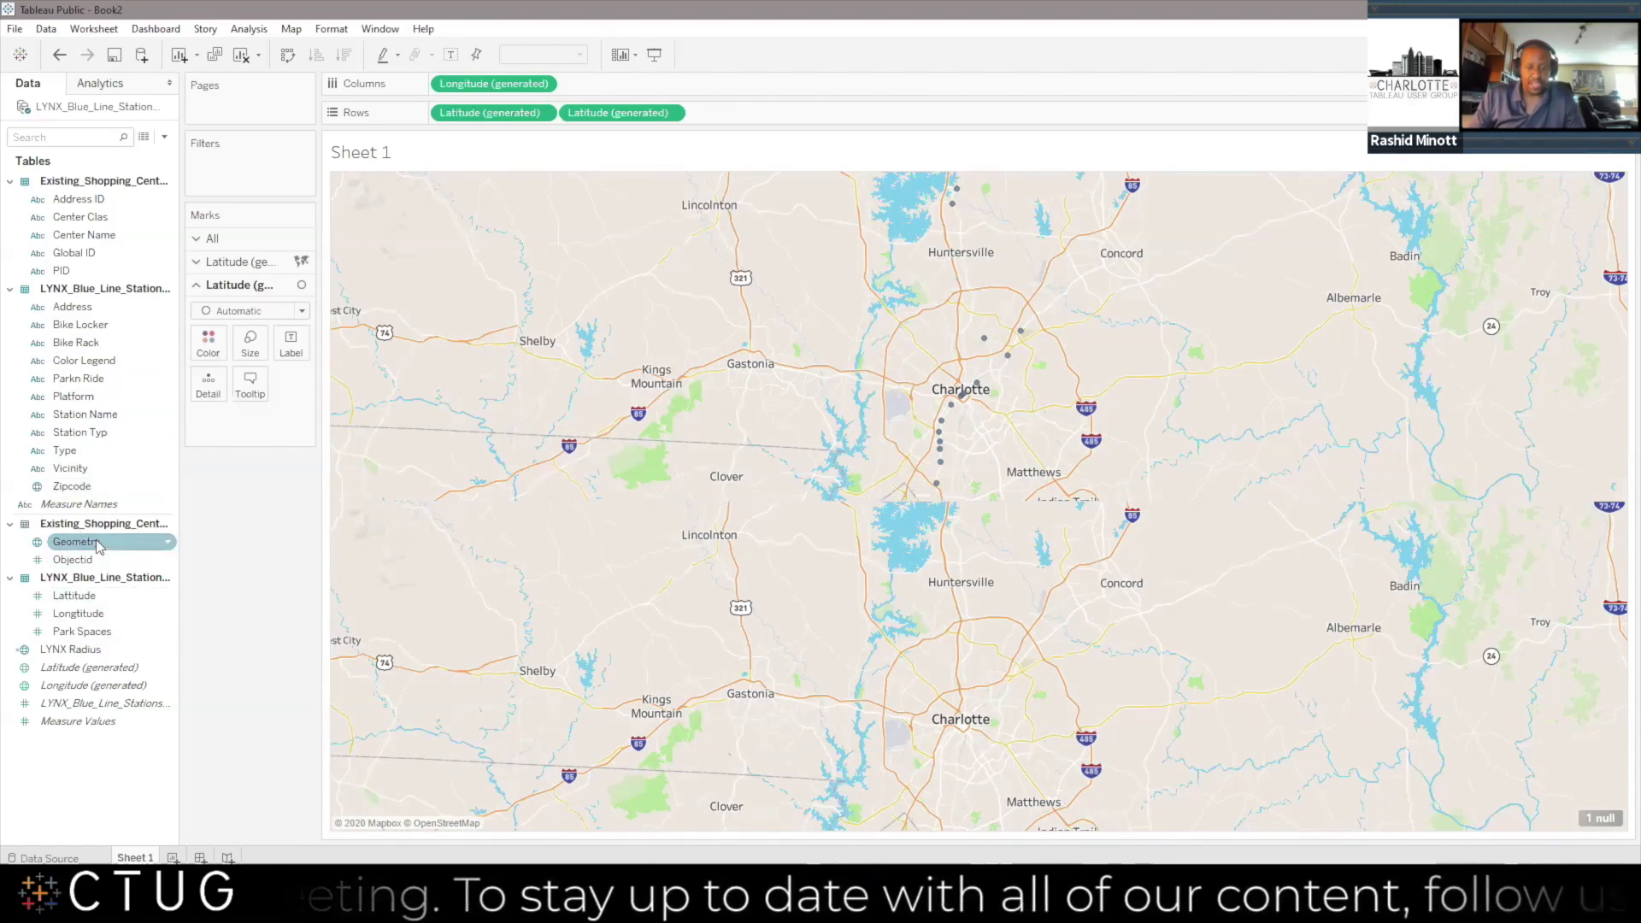
Add the shopping centers' Geometry to the second map's Detail and set its mark type to Circle
{"action": "mouse_move", "coordinate": [99, 547]}
{"action": "left_mouse_down"}
{"action": "mouse_move", "coordinate": [191, 441]}
{"action": "mouse_move", "coordinate": [209, 393]}
{"action": "left_mouse_up"}
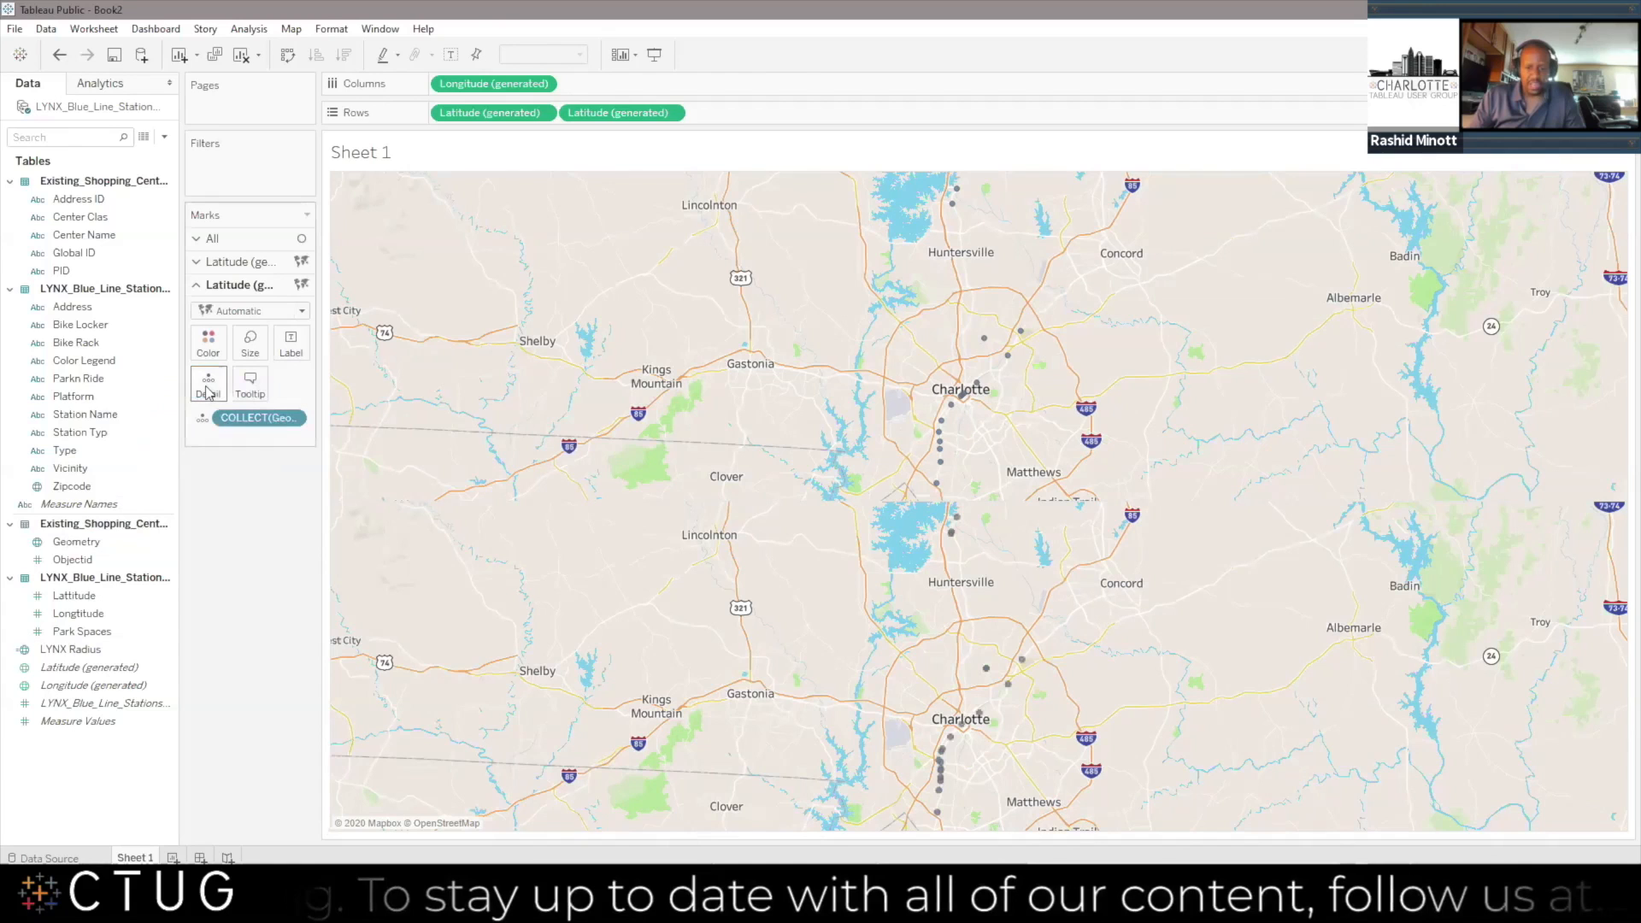
{"action": "left_click", "coordinate": [286, 315]}
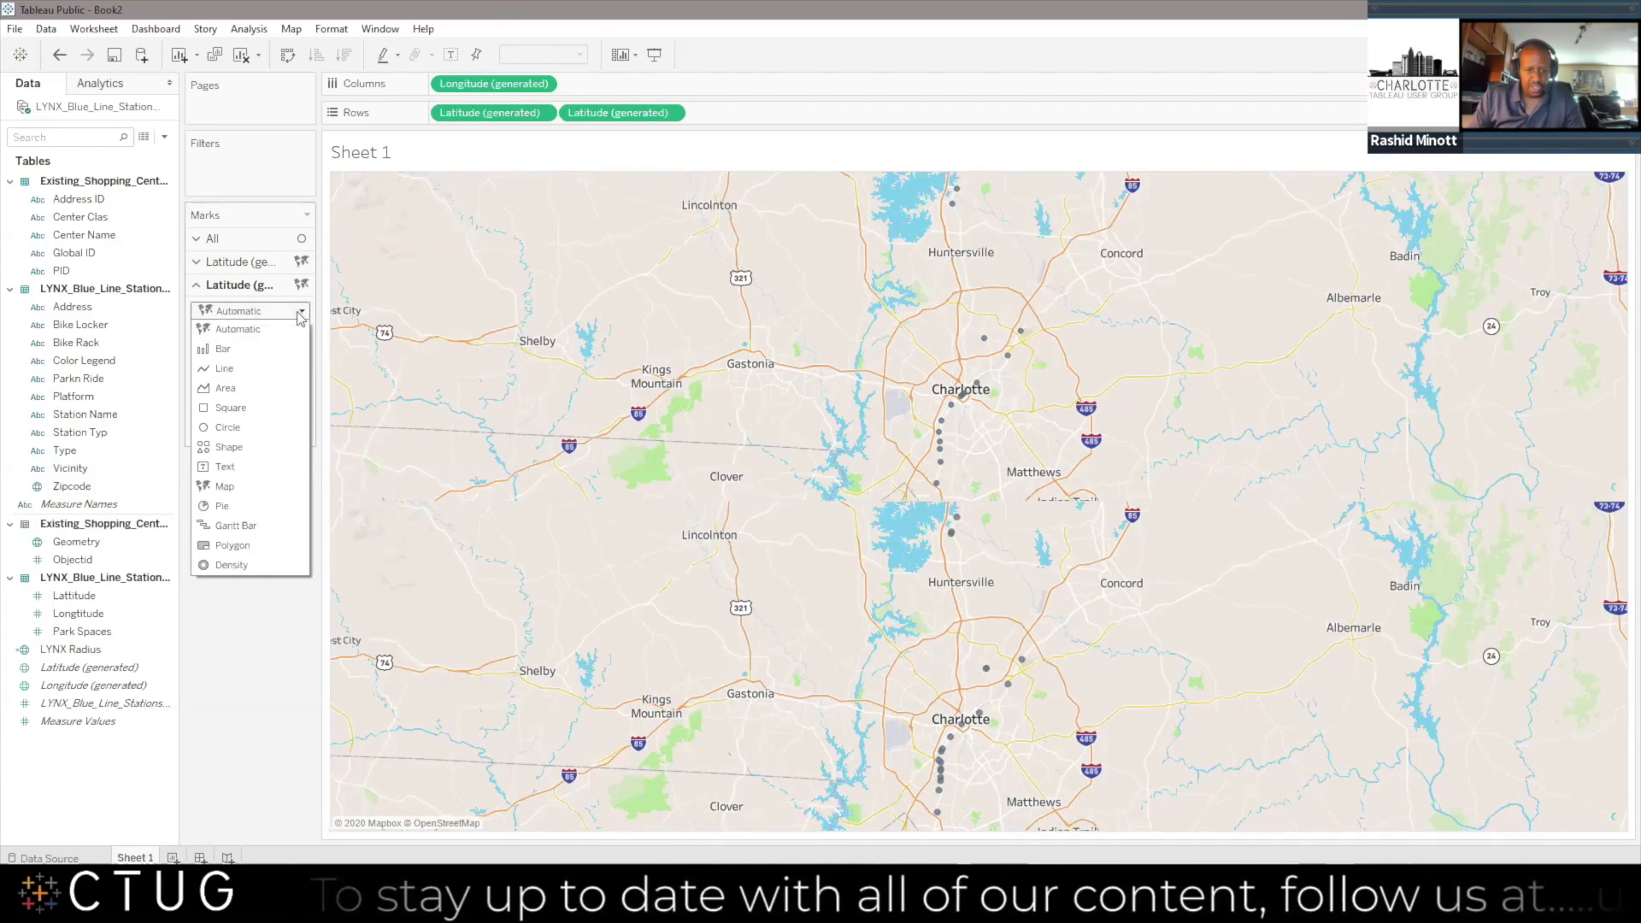
{"action": "left_click", "coordinate": [224, 426]}
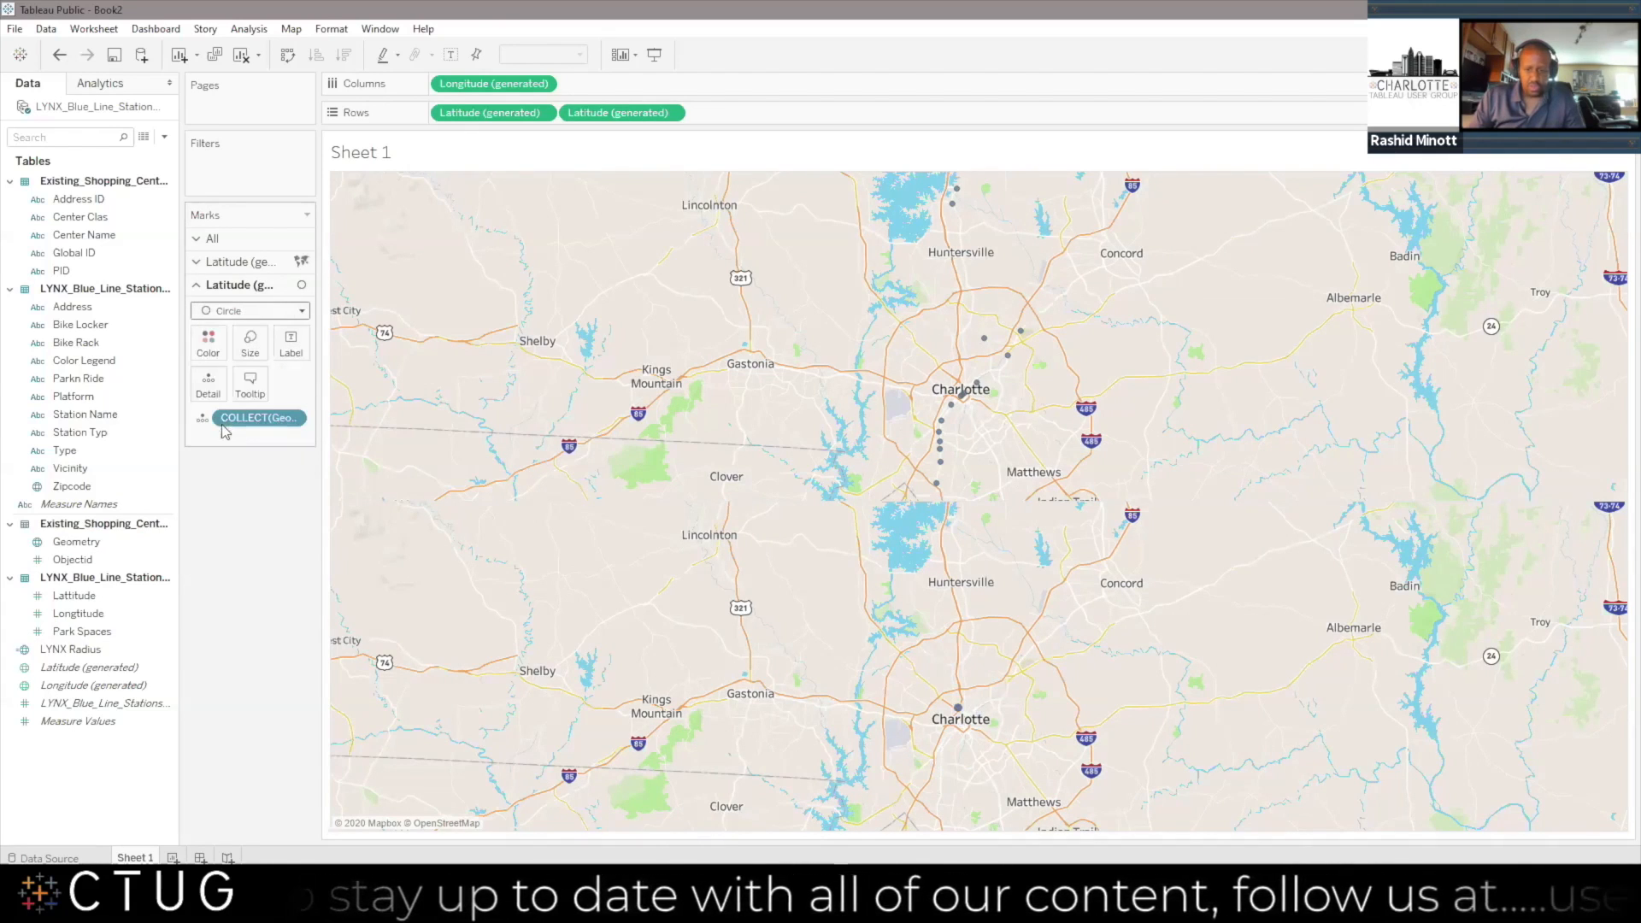
Convert the shopping centers' Objectid to a dimension and add it to the second map's Detail
{"action": "left_click", "coordinate": [86, 560]}
{"action": "right_click", "coordinate": [83, 561]}
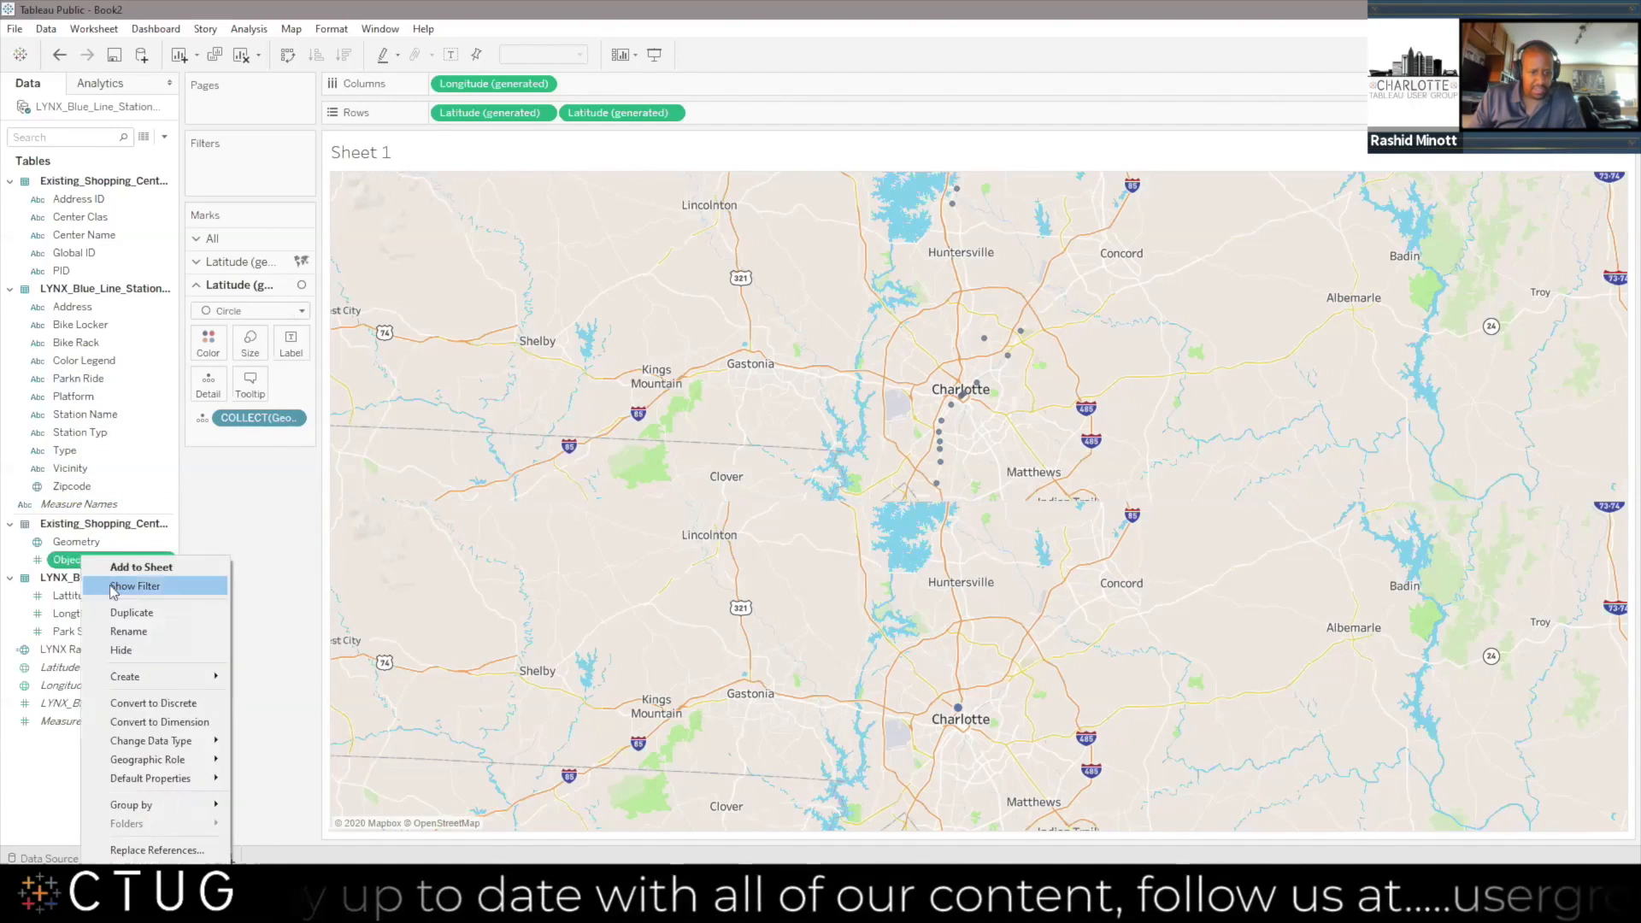
{"action": "left_click", "coordinate": [148, 722]}
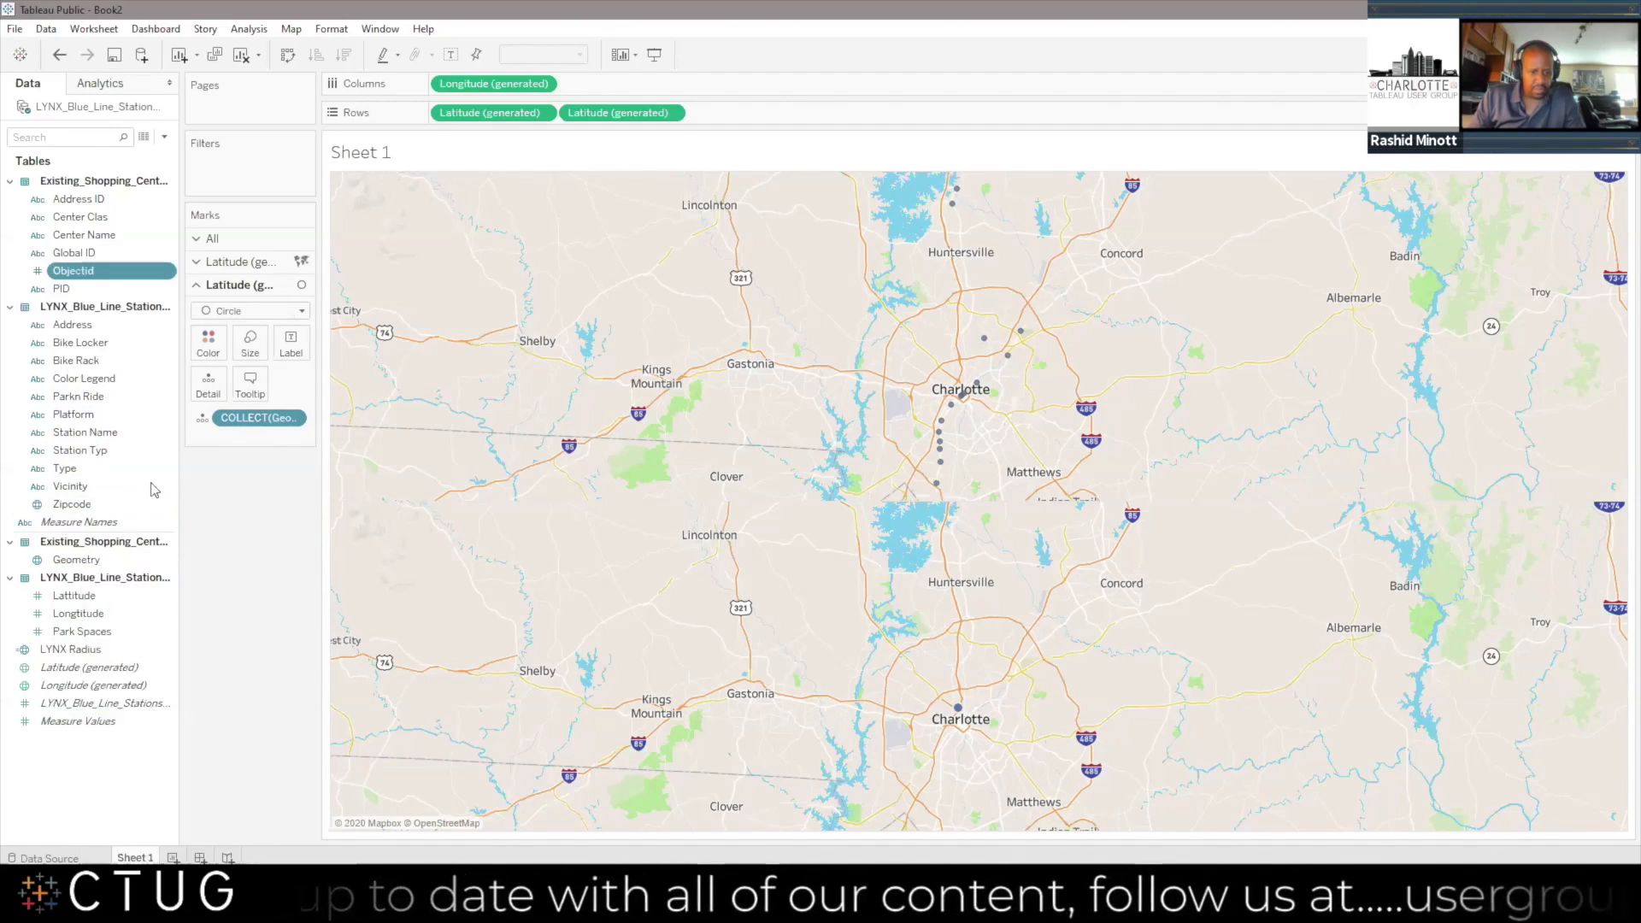
{"action": "left_click_drag", "start_coordinate": [120, 274], "coordinate": [208, 380]}
Color the shopping center circles on the second map orange
{"action": "left_click", "coordinate": [208, 342]}
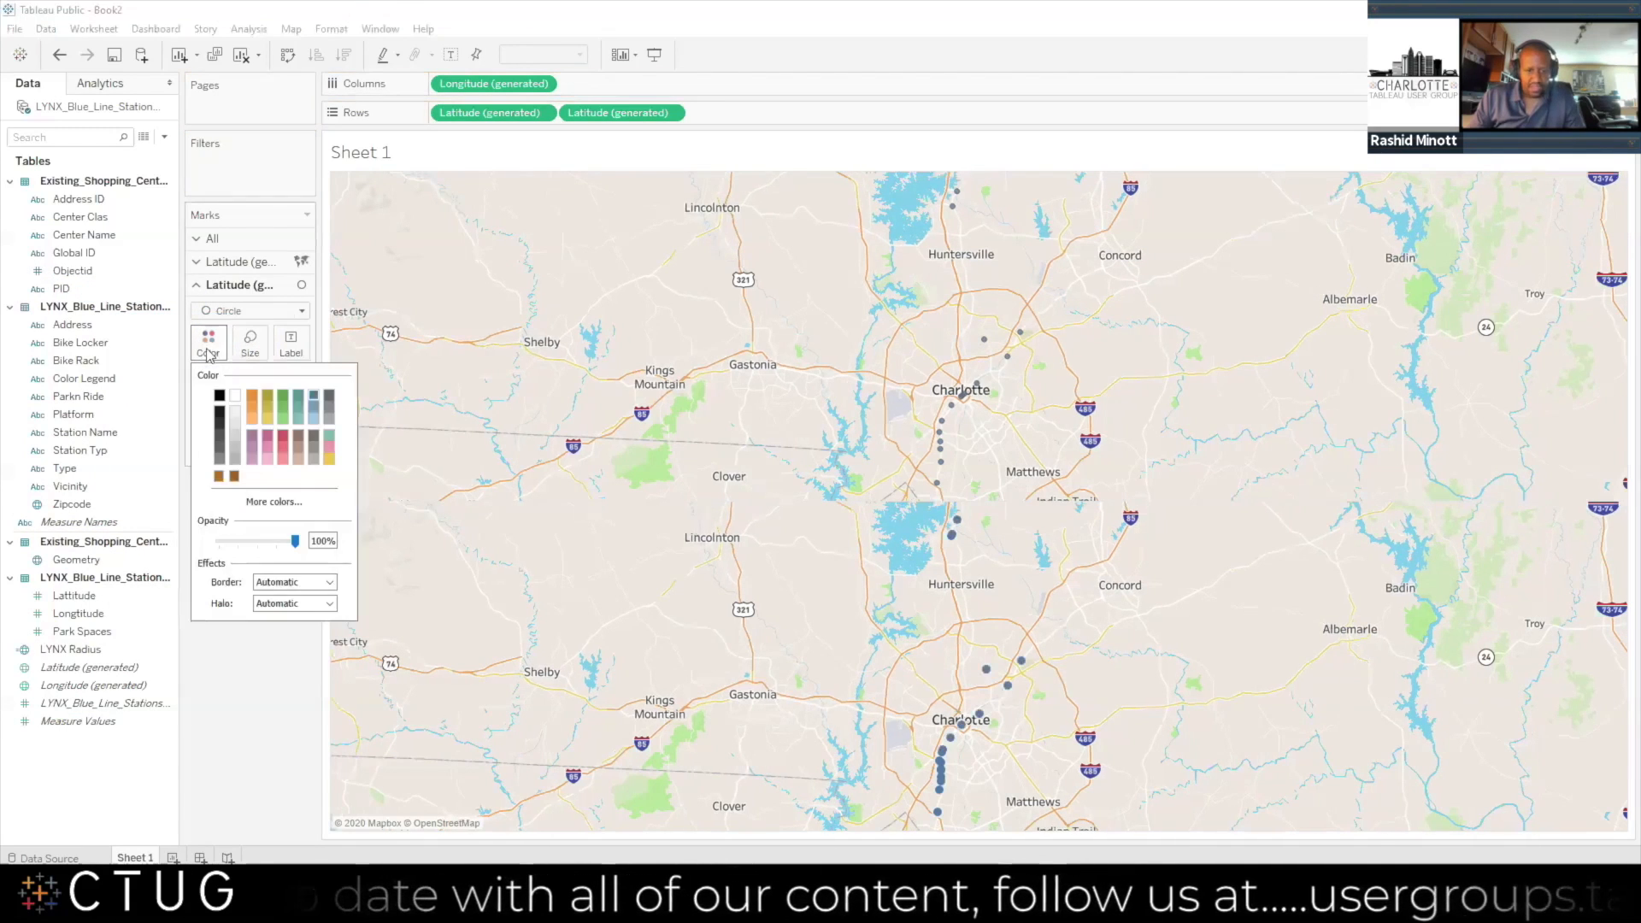
{"action": "left_click", "coordinate": [252, 395]}
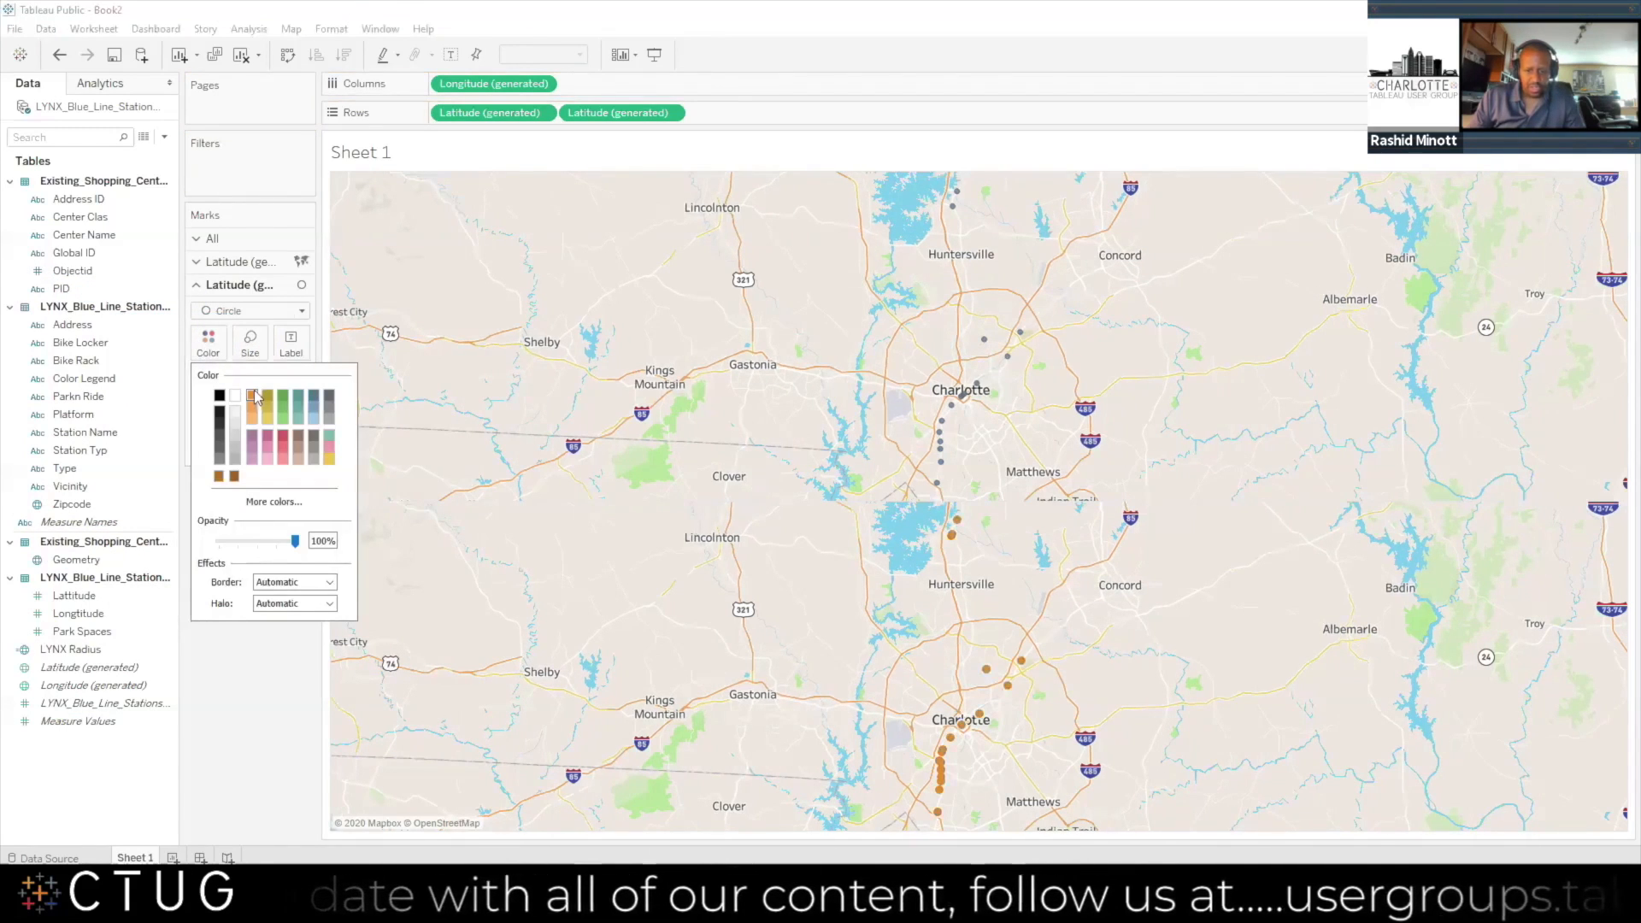
{"action": "left_click", "coordinate": [228, 704]}
Combine the station buffer and shopping center maps into one dual-axis map and focus it on central Charlotte
{"action": "right_click", "coordinate": [587, 116]}
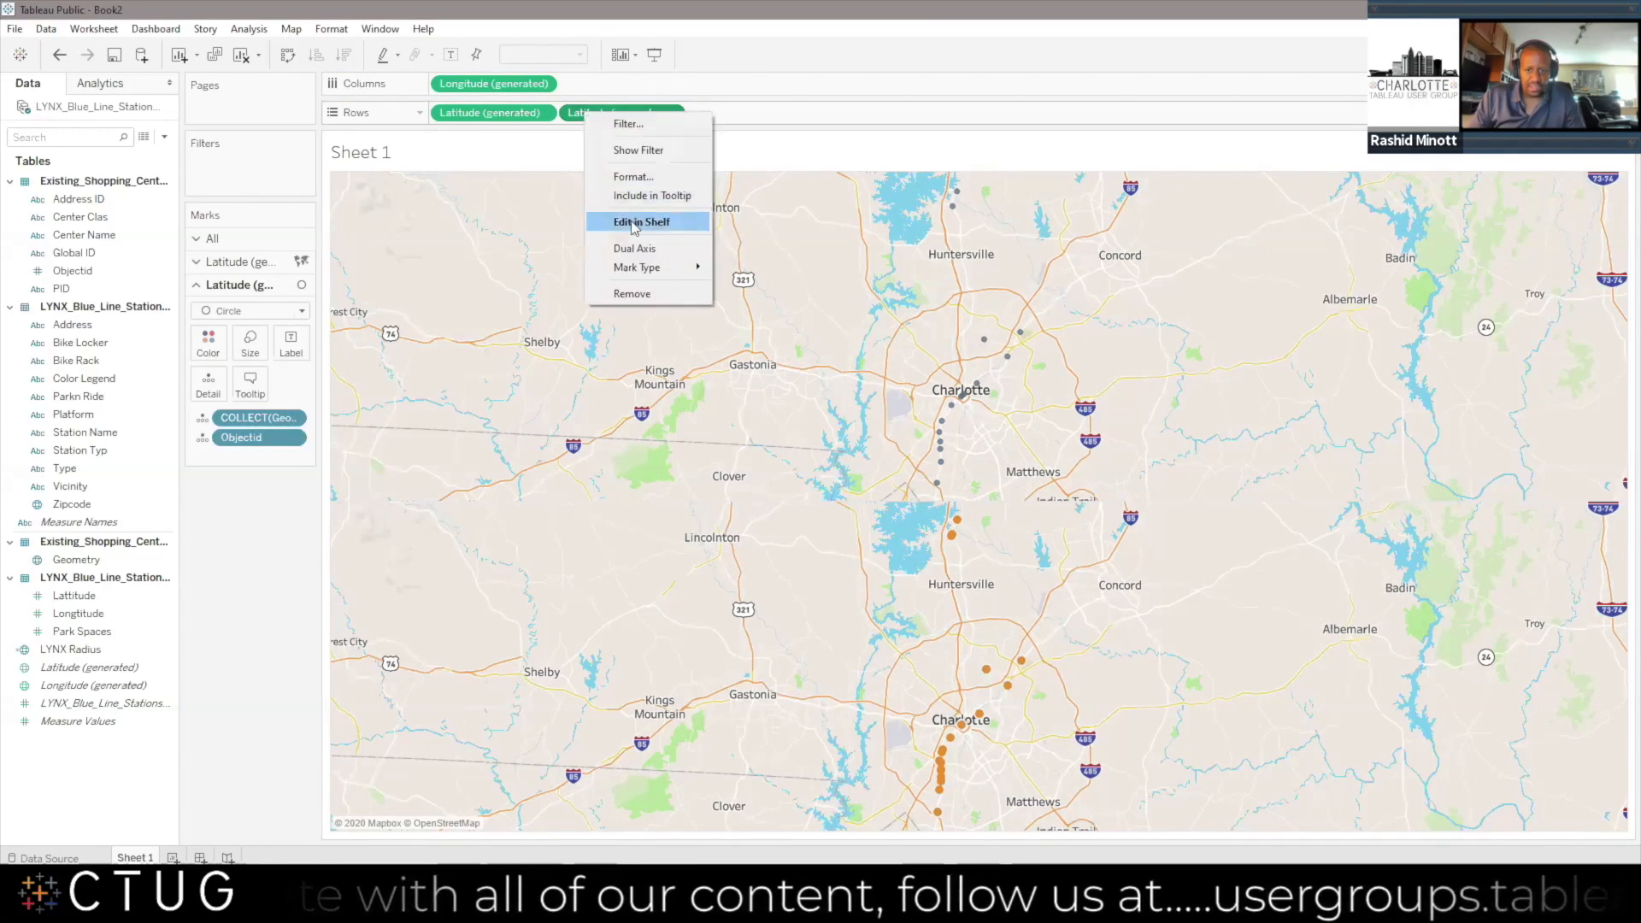
{"action": "left_click", "coordinate": [624, 245]}
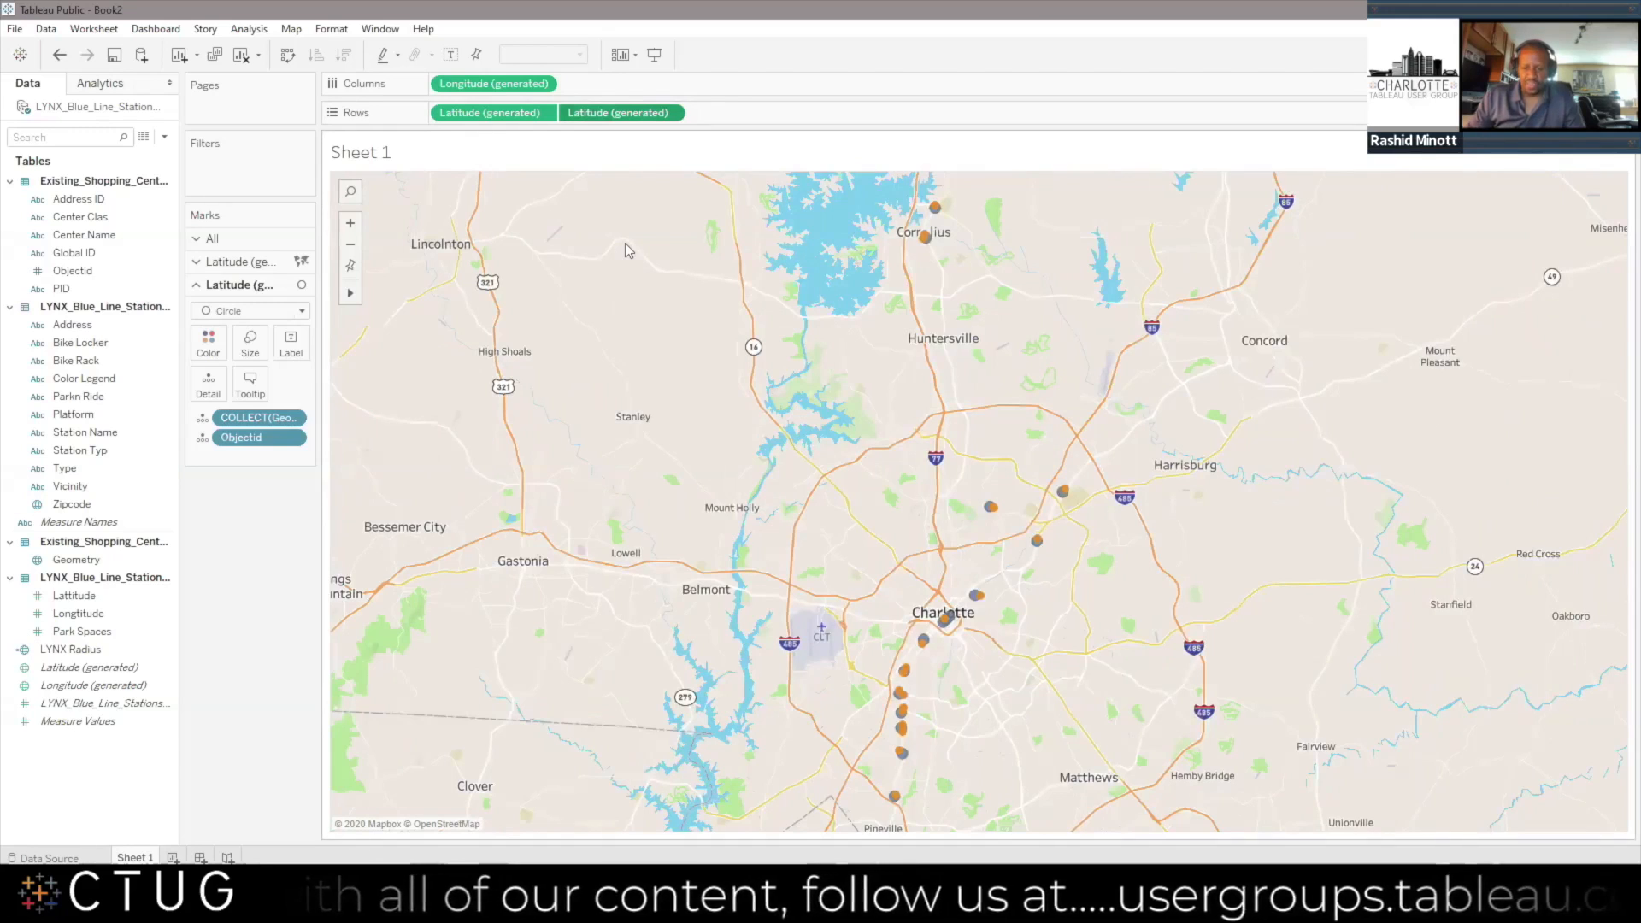
{"action": "left_click", "coordinate": [374, 293]}
{"action": "left_click_drag", "start_coordinate": [906, 577], "coordinate": [993, 696]}
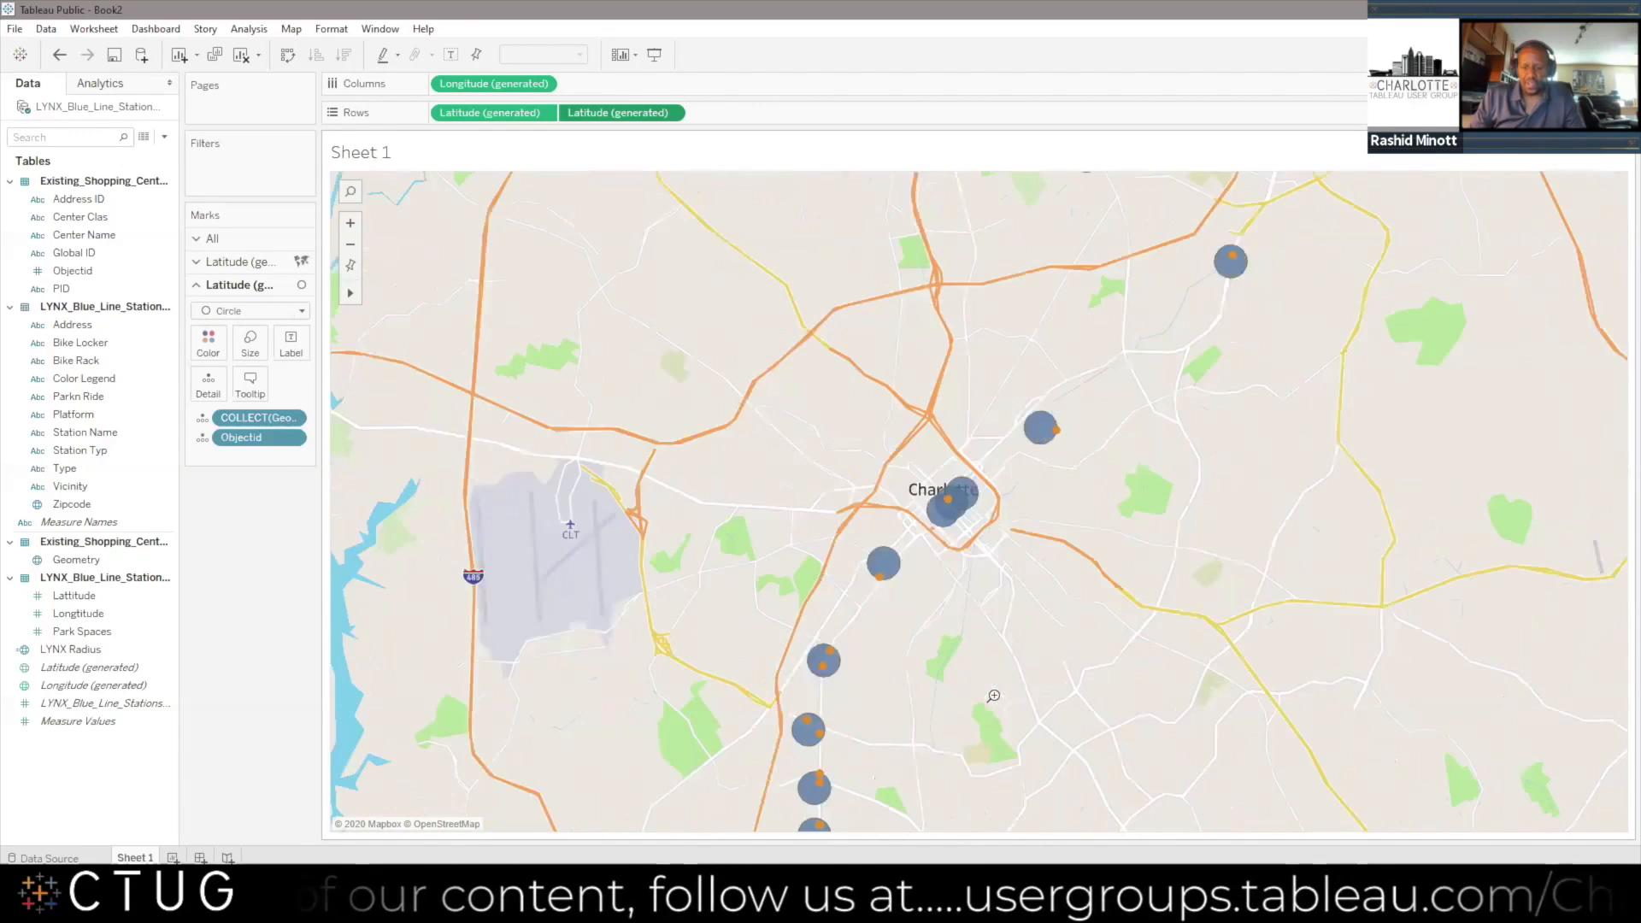
Switch to the Buffer, MakePoint & Spatial Join workbook and examine its Light Rail - Spatial Join dashboard
{"action": "mouse_move", "coordinate": [1109, 905]}
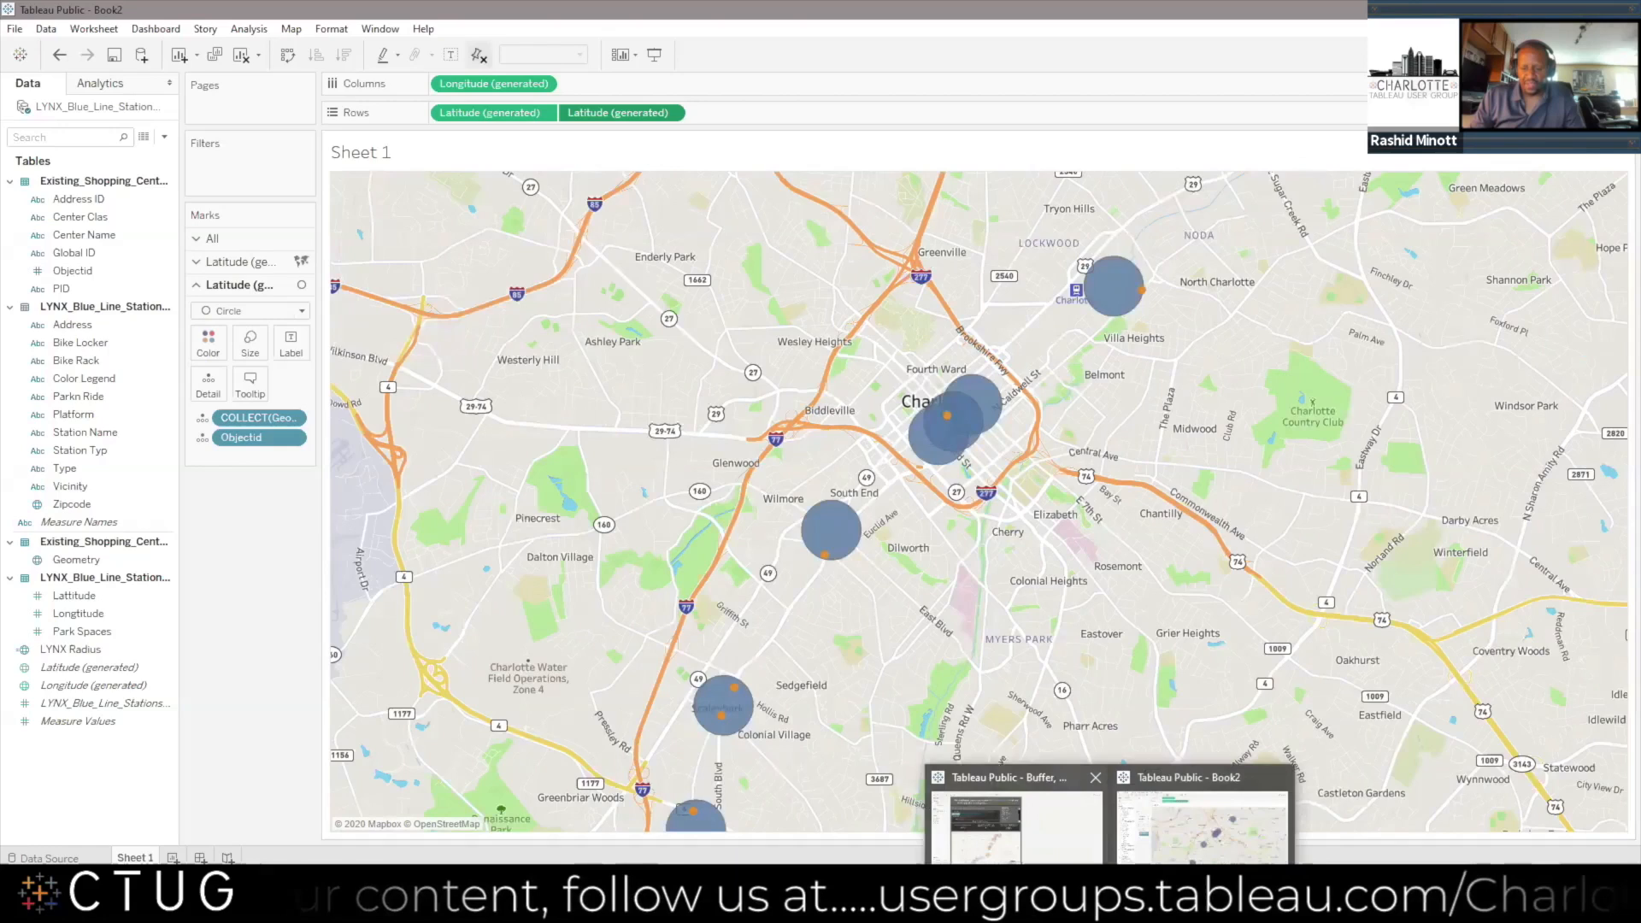
{"action": "left_click", "coordinate": [1077, 846]}
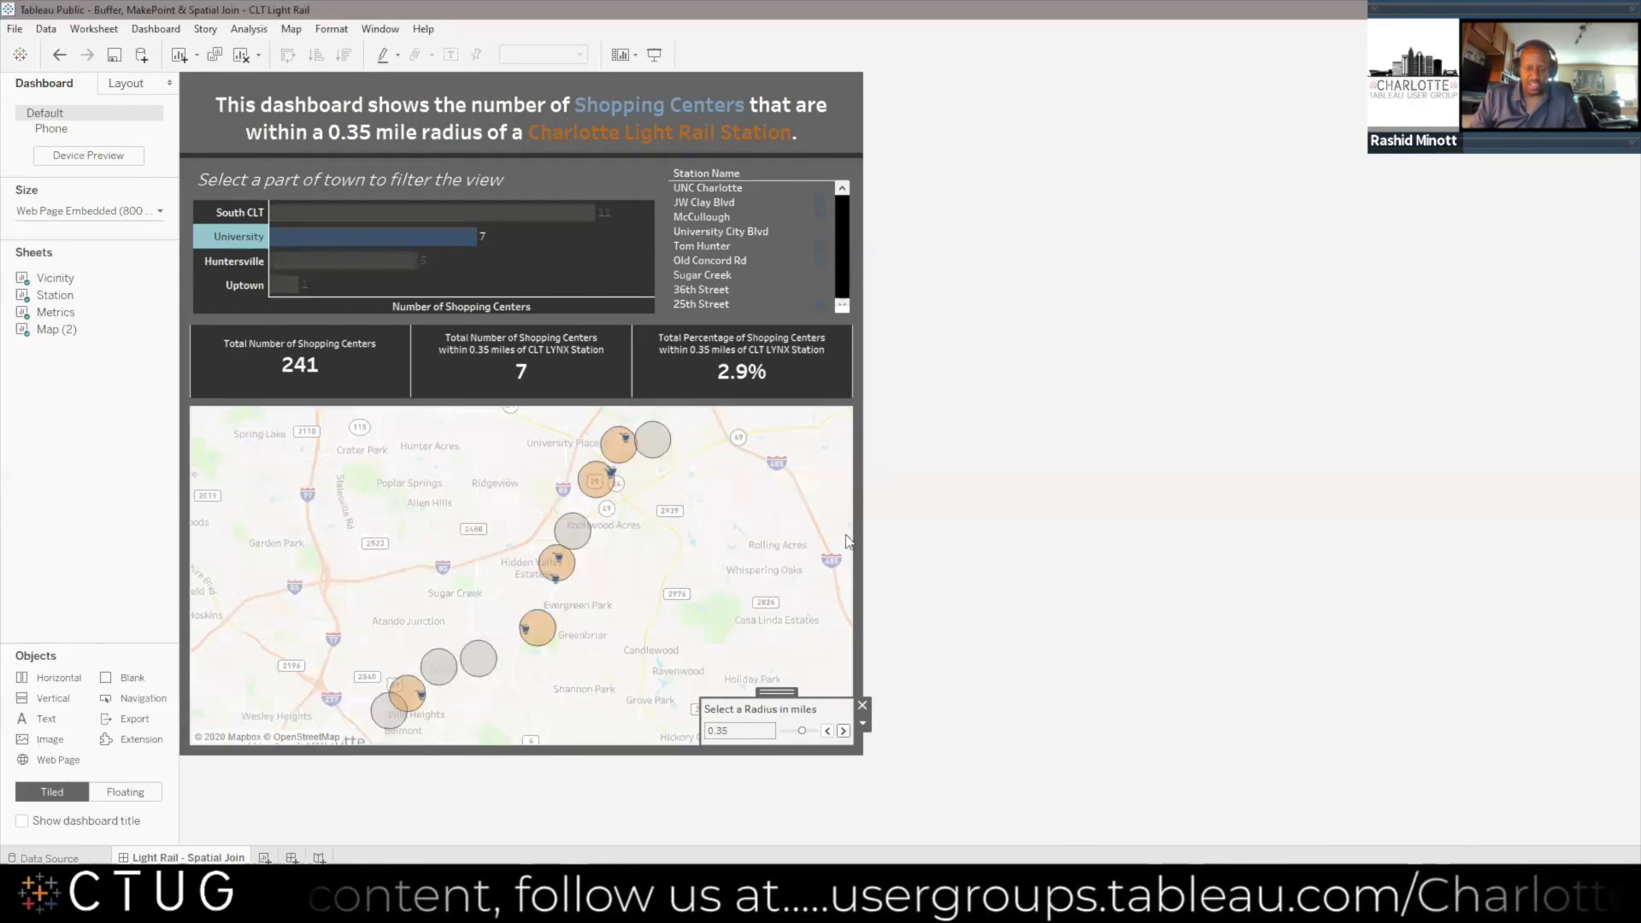
{"action": "mouse_move", "coordinate": [623, 484]}
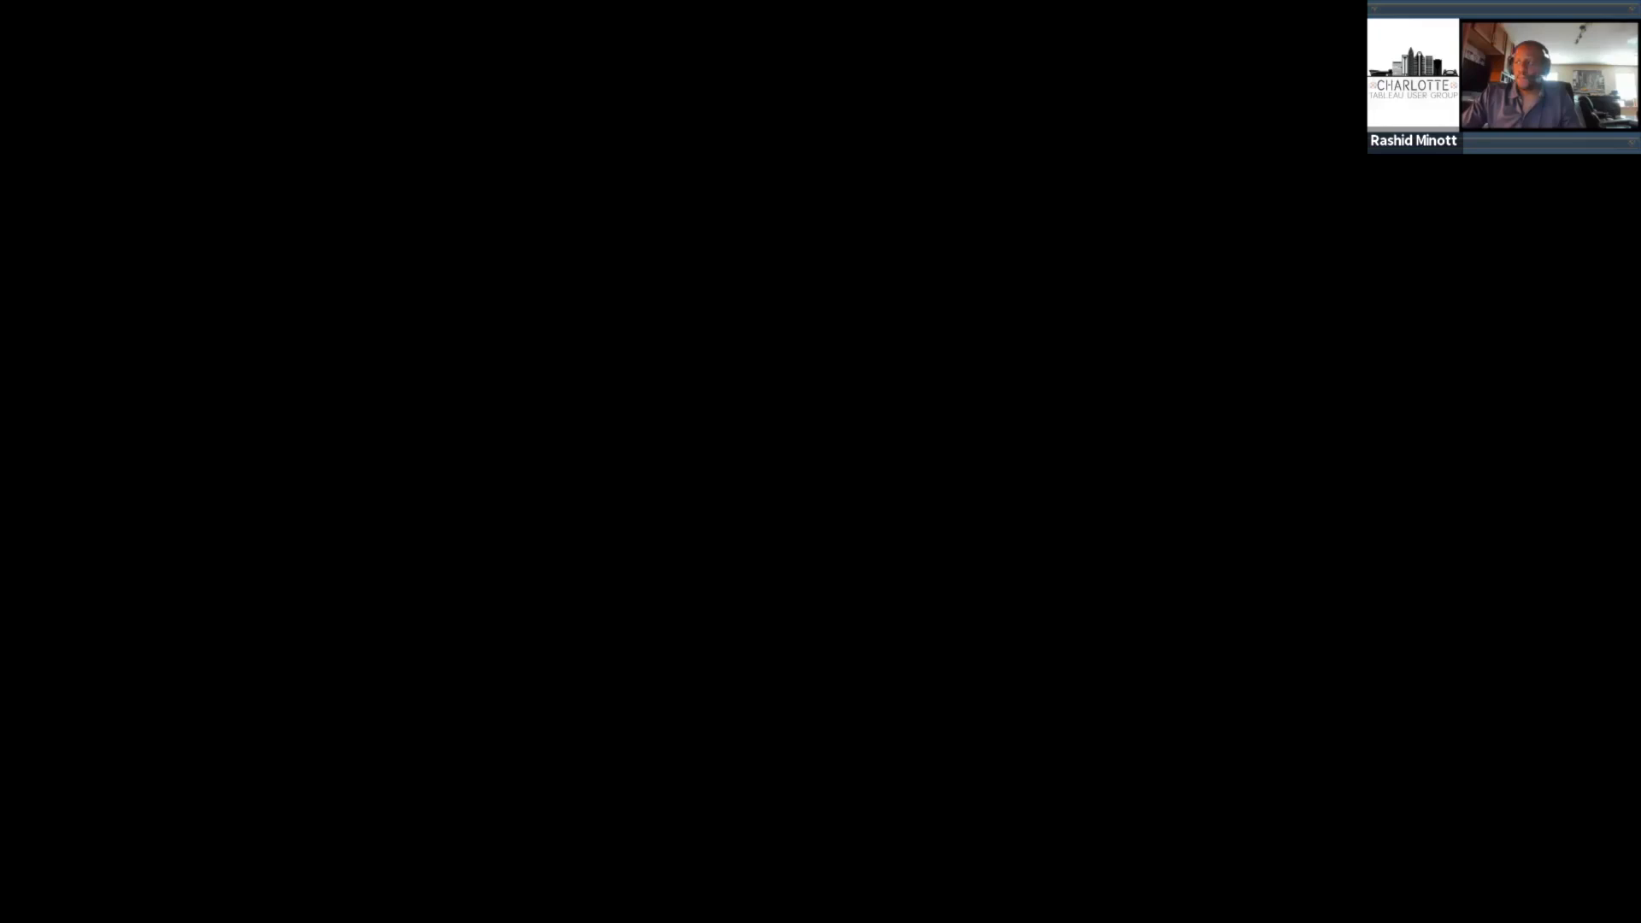
Start the Mapping Presentation slide show in PowerPoint from the Mapping Analytics title slide
{"action": "scroll", "coordinate": [94, 258], "scroll_direction": "up", "scroll_amount": 5}
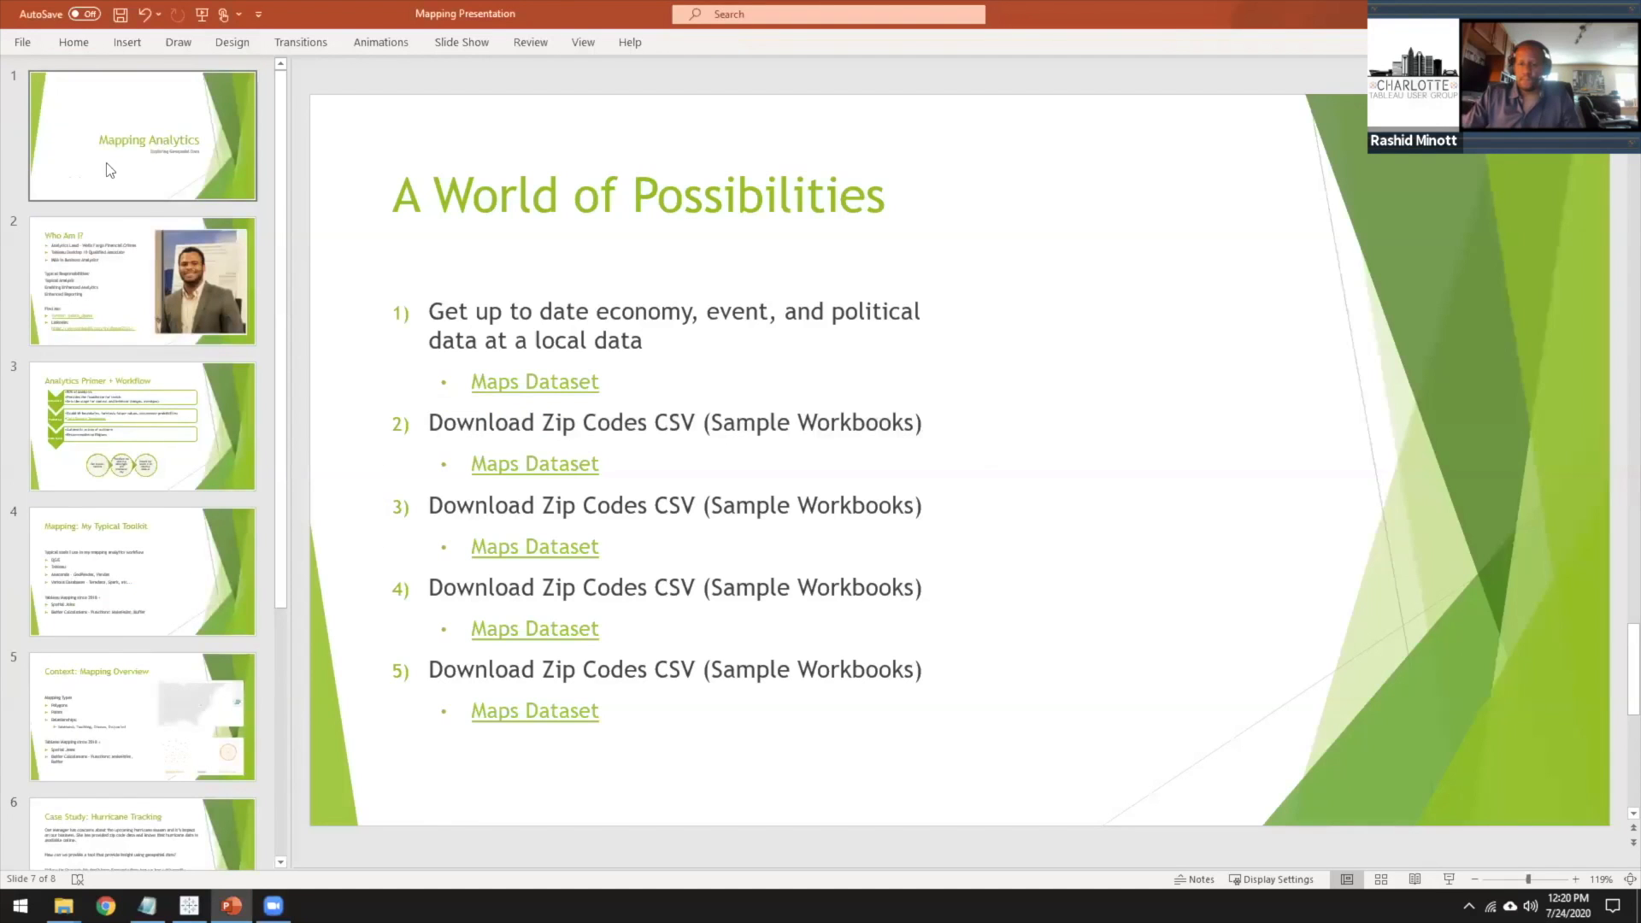
{"action": "left_click", "coordinate": [101, 149]}
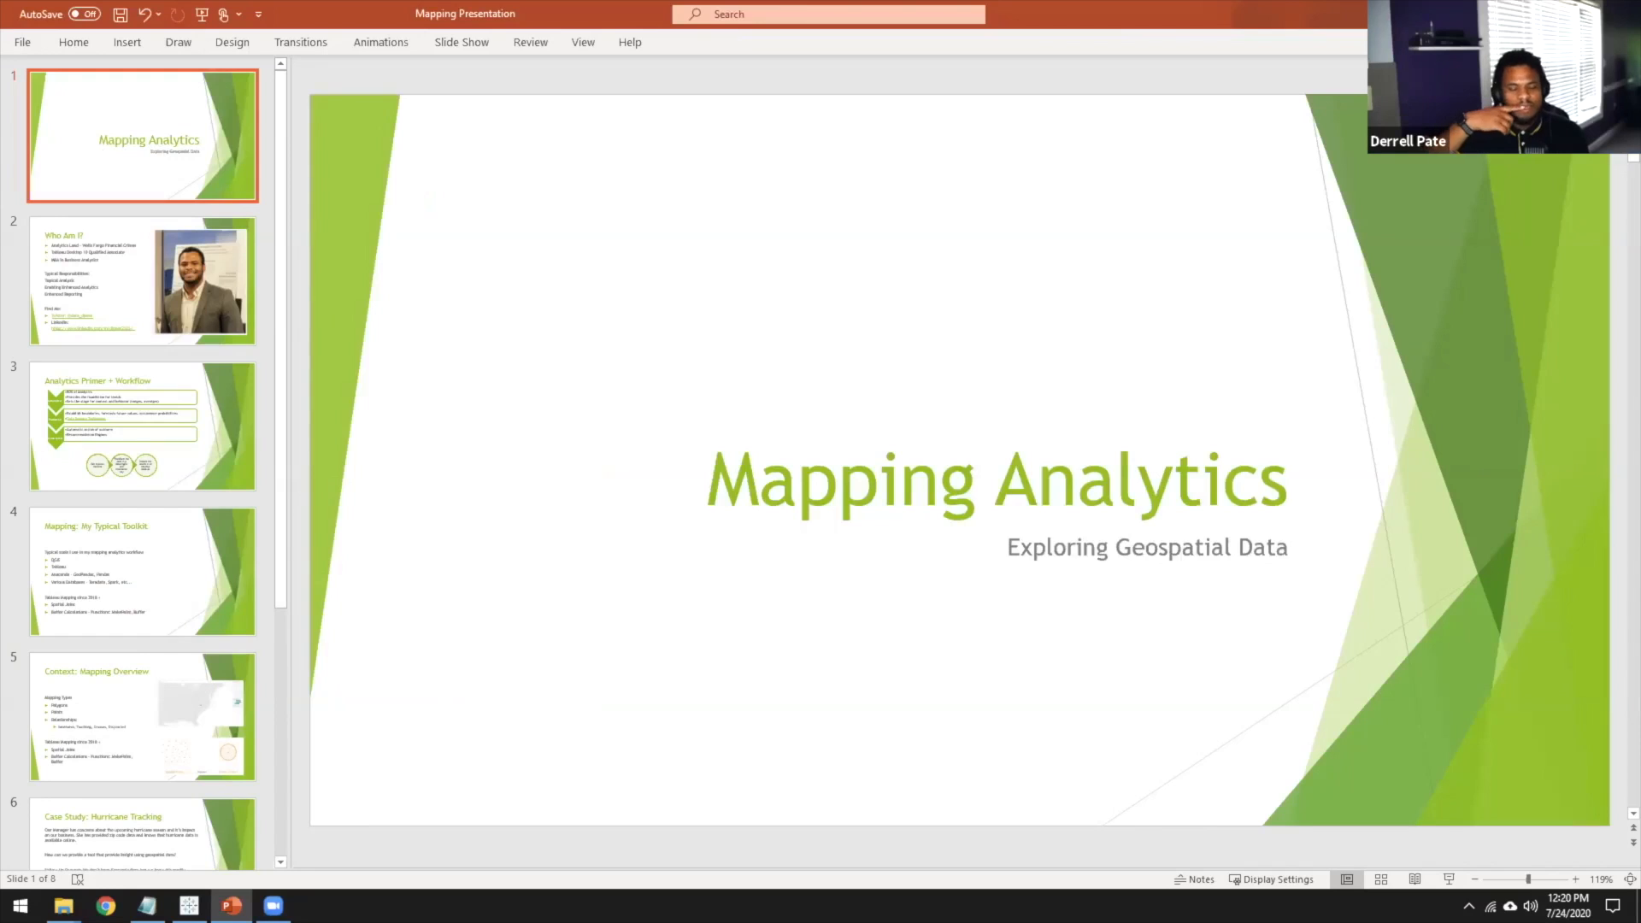
{"action": "key", "text": "F5"}
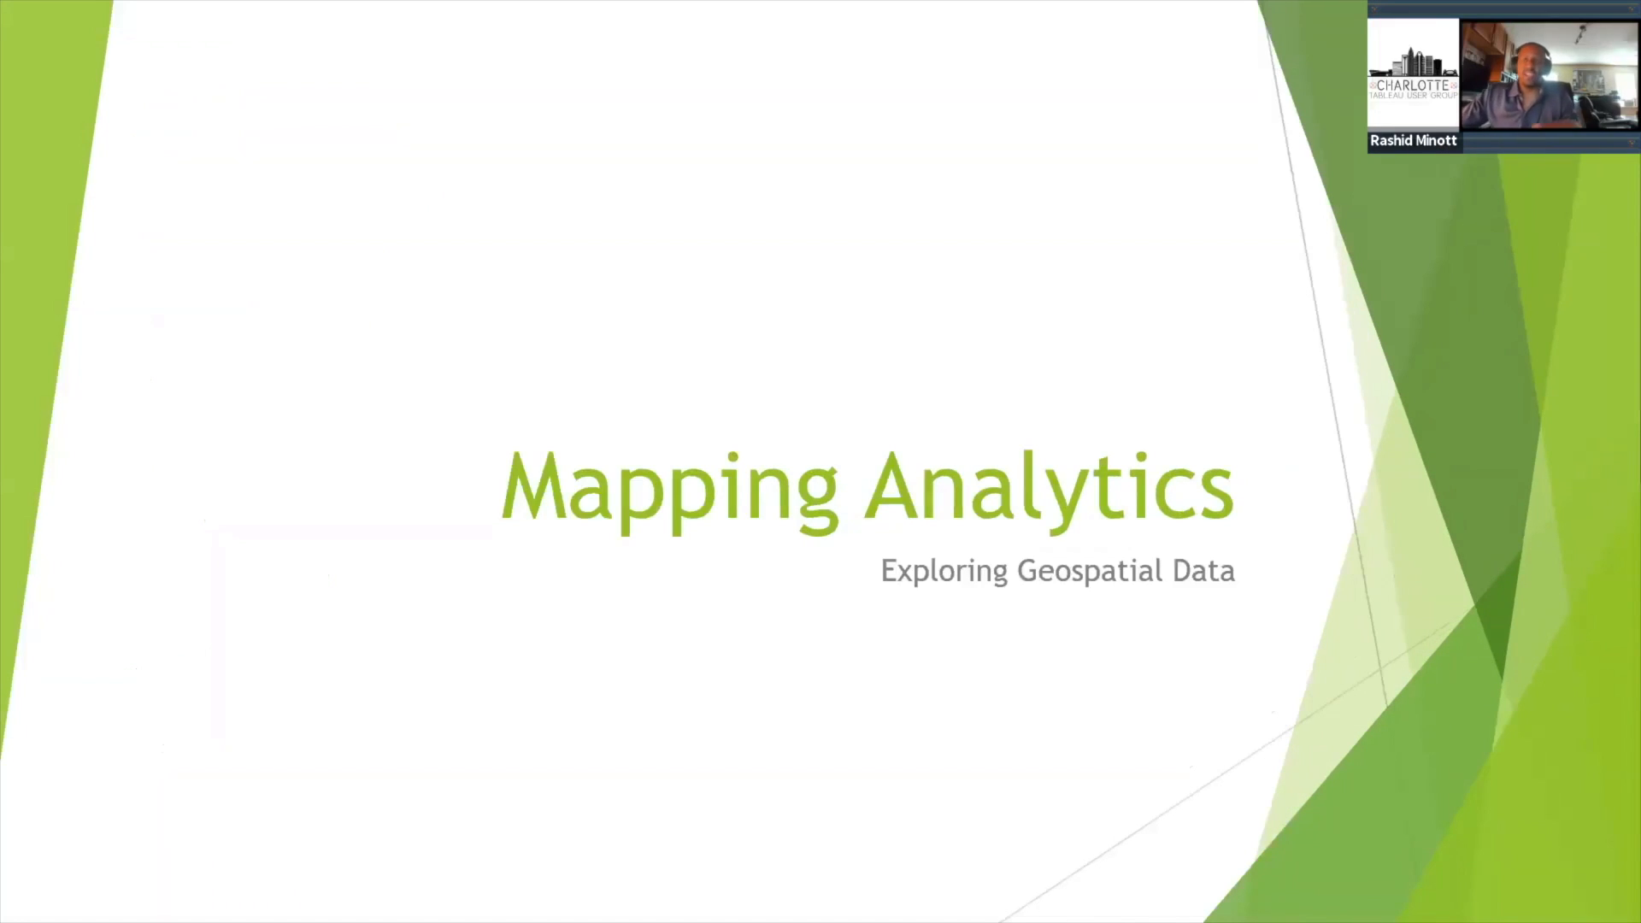
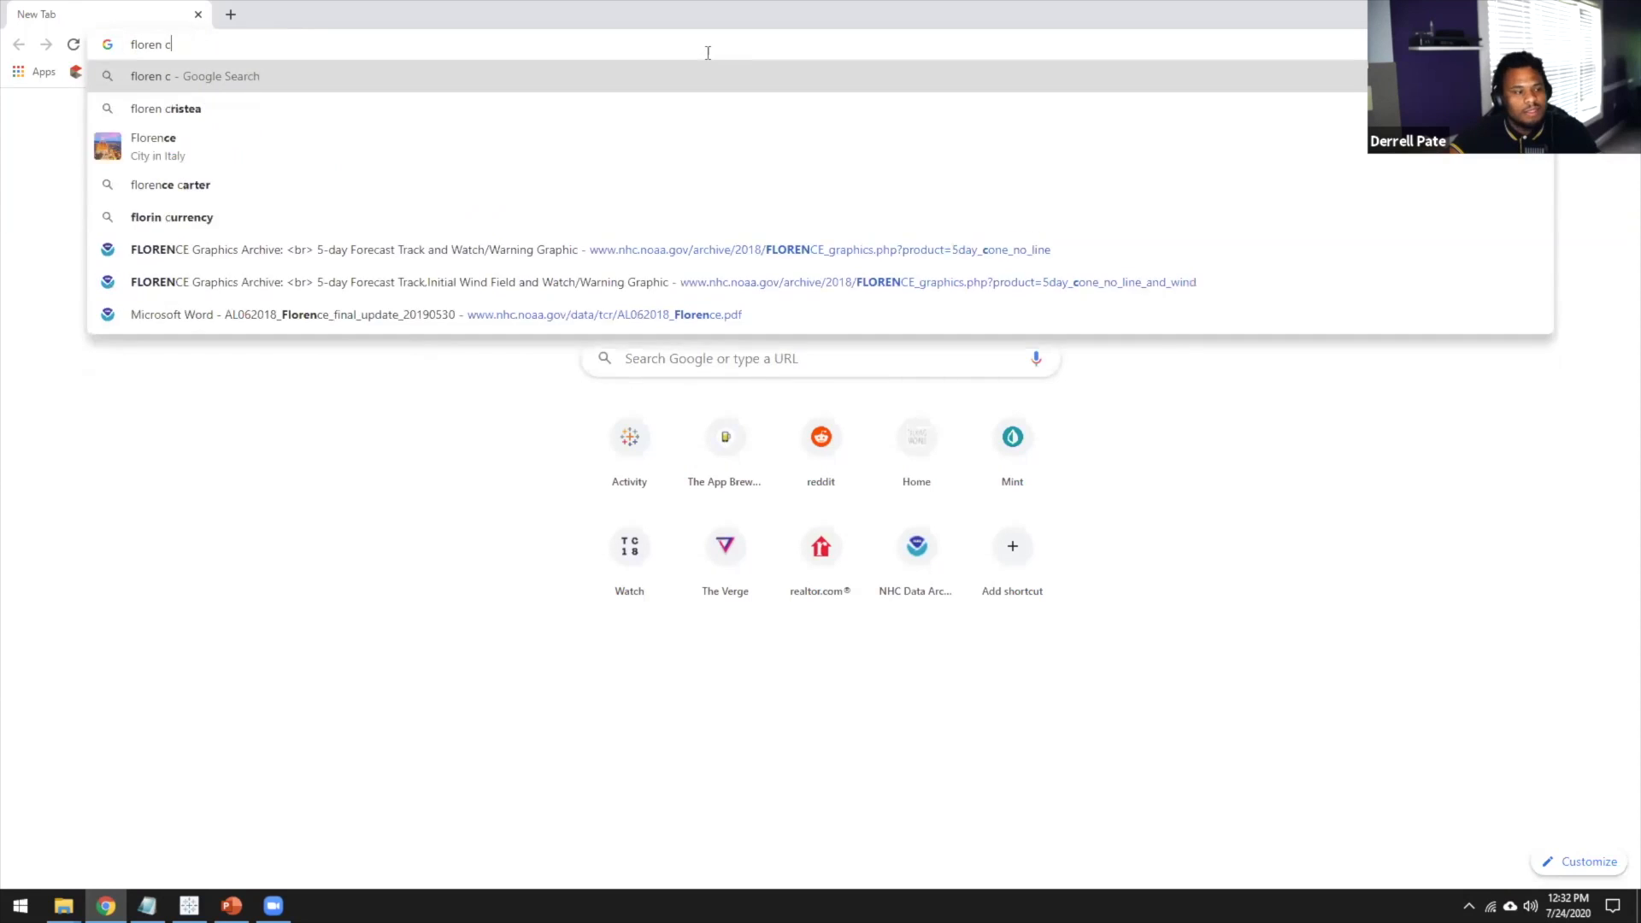
Open the National Hurricane Center report AL062018_Florence.pdf in Chrome by looking up florence, and read through its opening pages
{"action": "type", "text": "ce"}
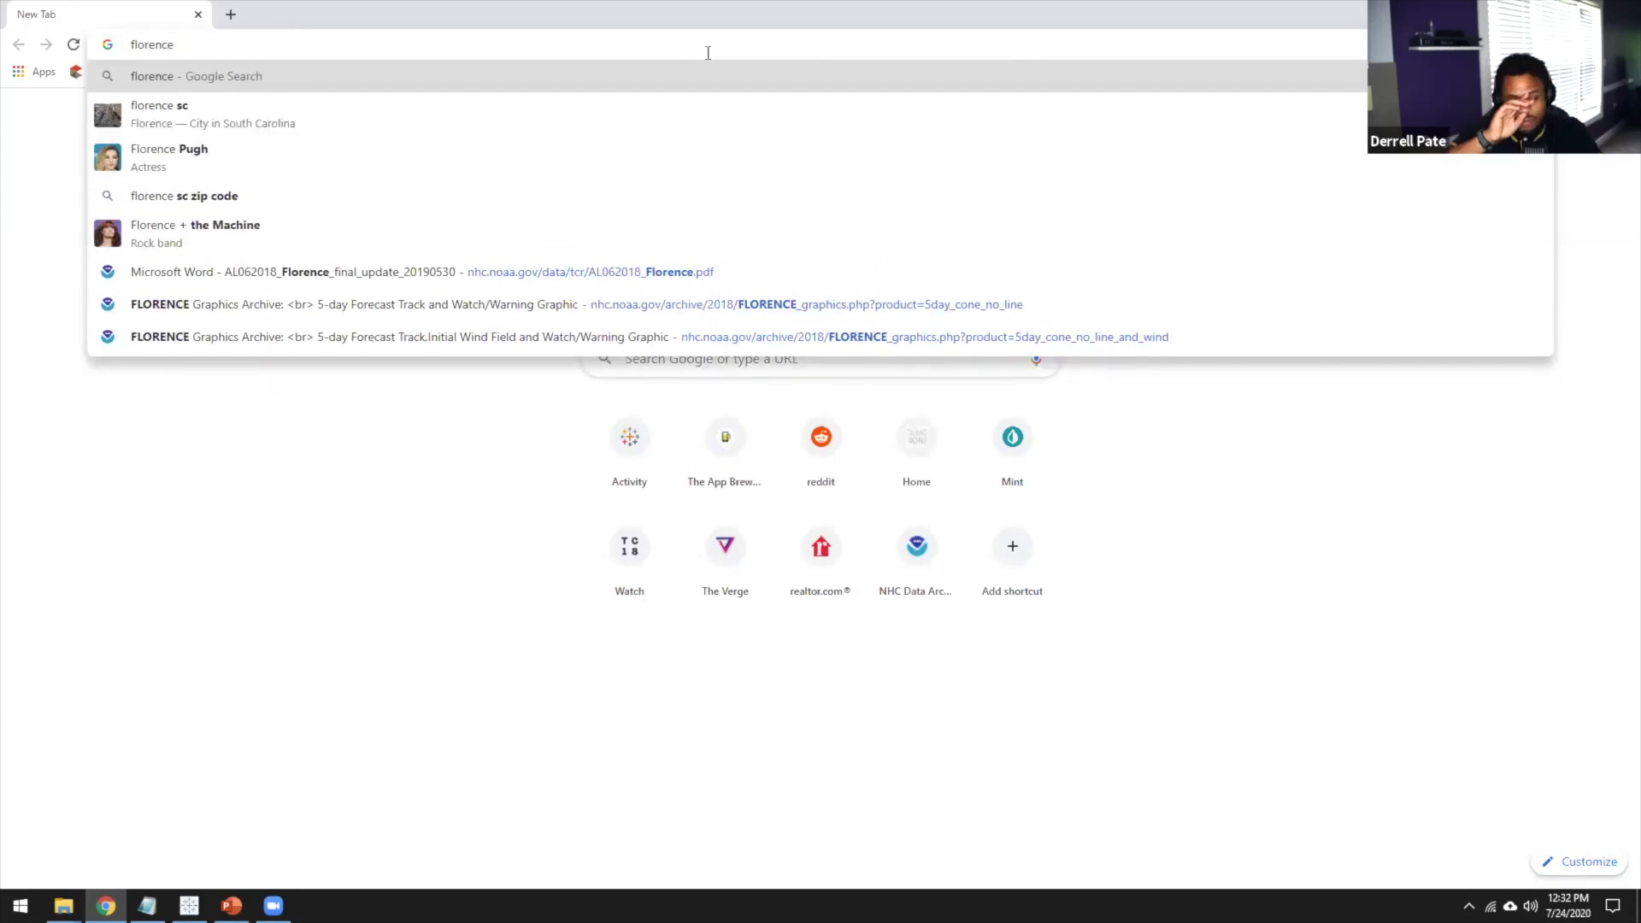
{"action": "key", "text": "Down"}
{"action": "key", "text": "Down"}
{"action": "key", "text": "Down"}
{"action": "key", "text": "Down"}
{"action": "key", "text": "Down"}
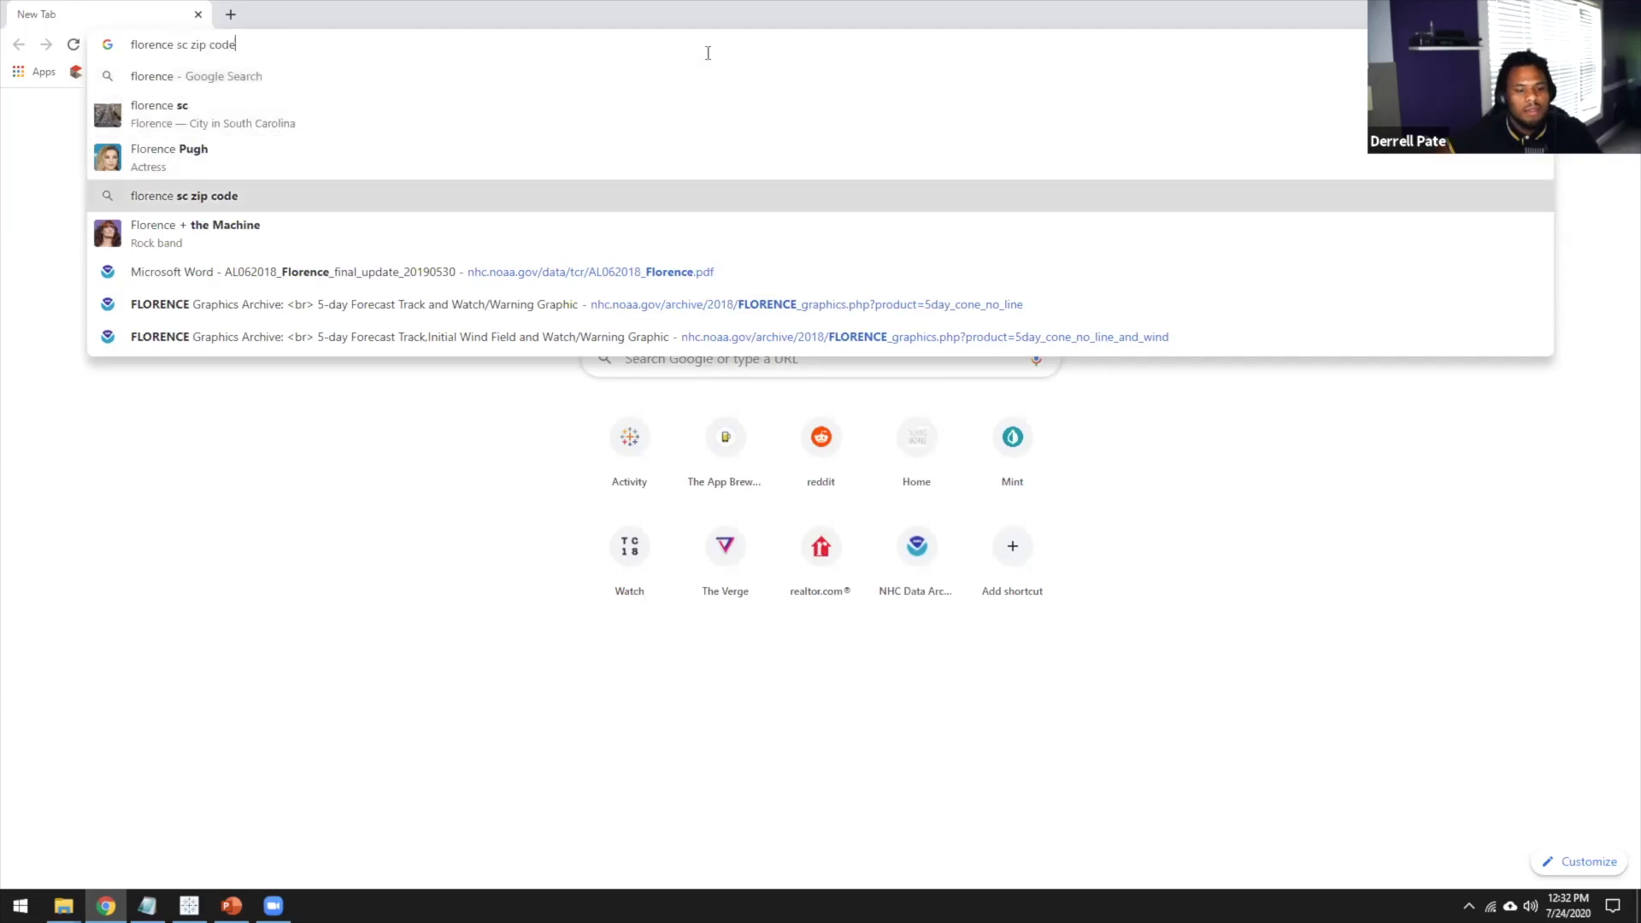
{"action": "key", "text": "Return"}
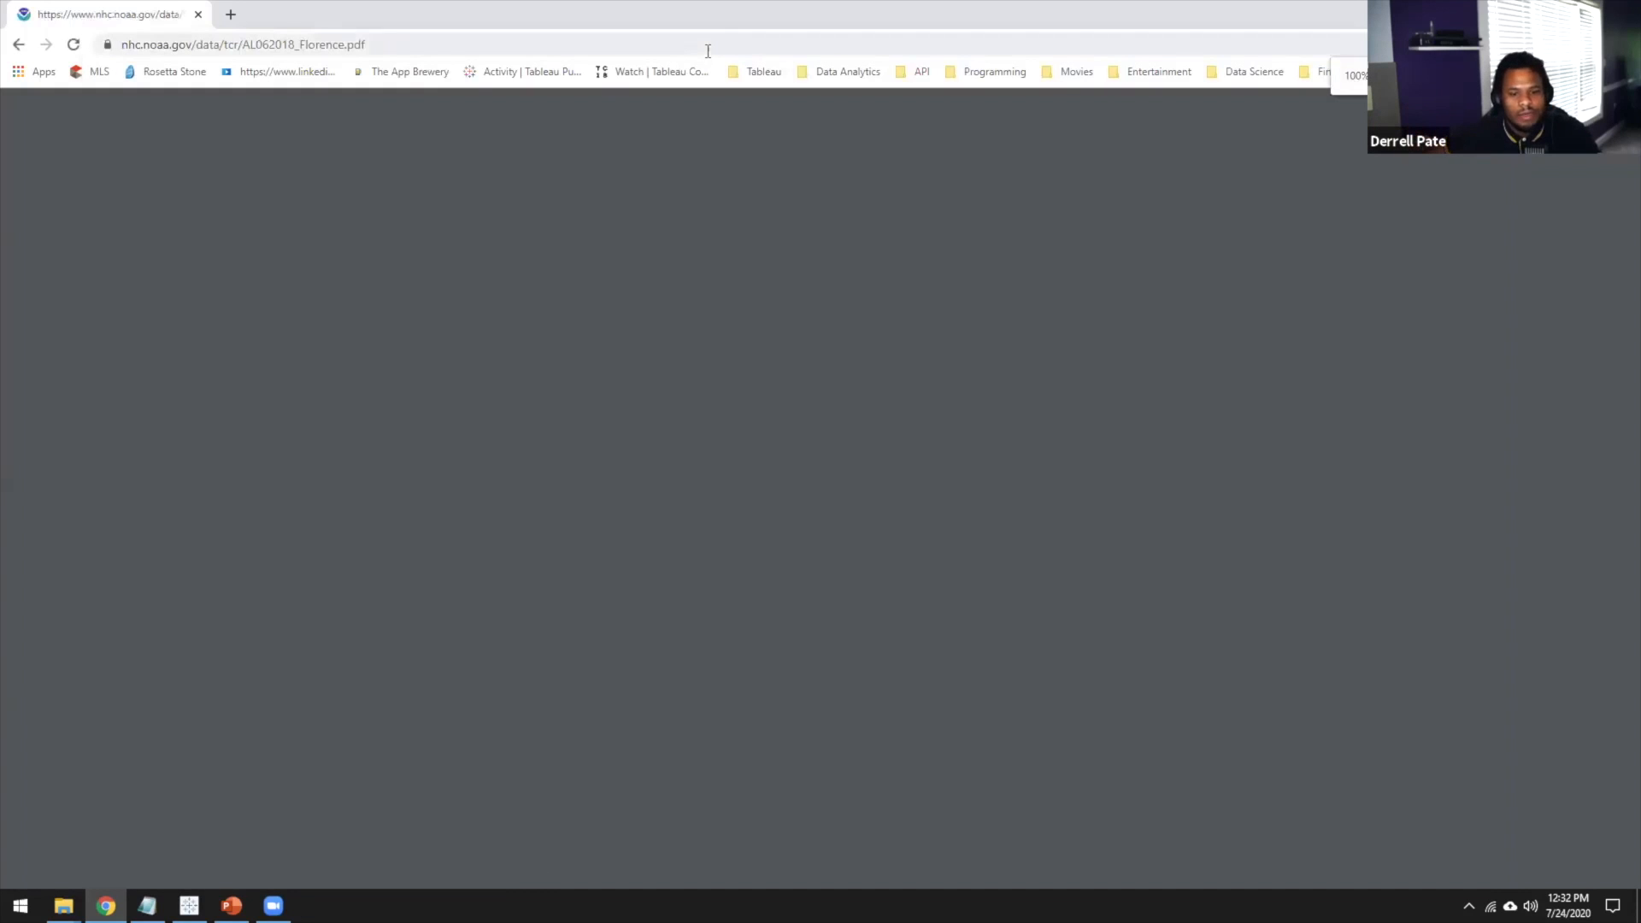
{"action": "scroll", "coordinate": [710, 469], "scroll_direction": "down", "scroll_amount": 5}
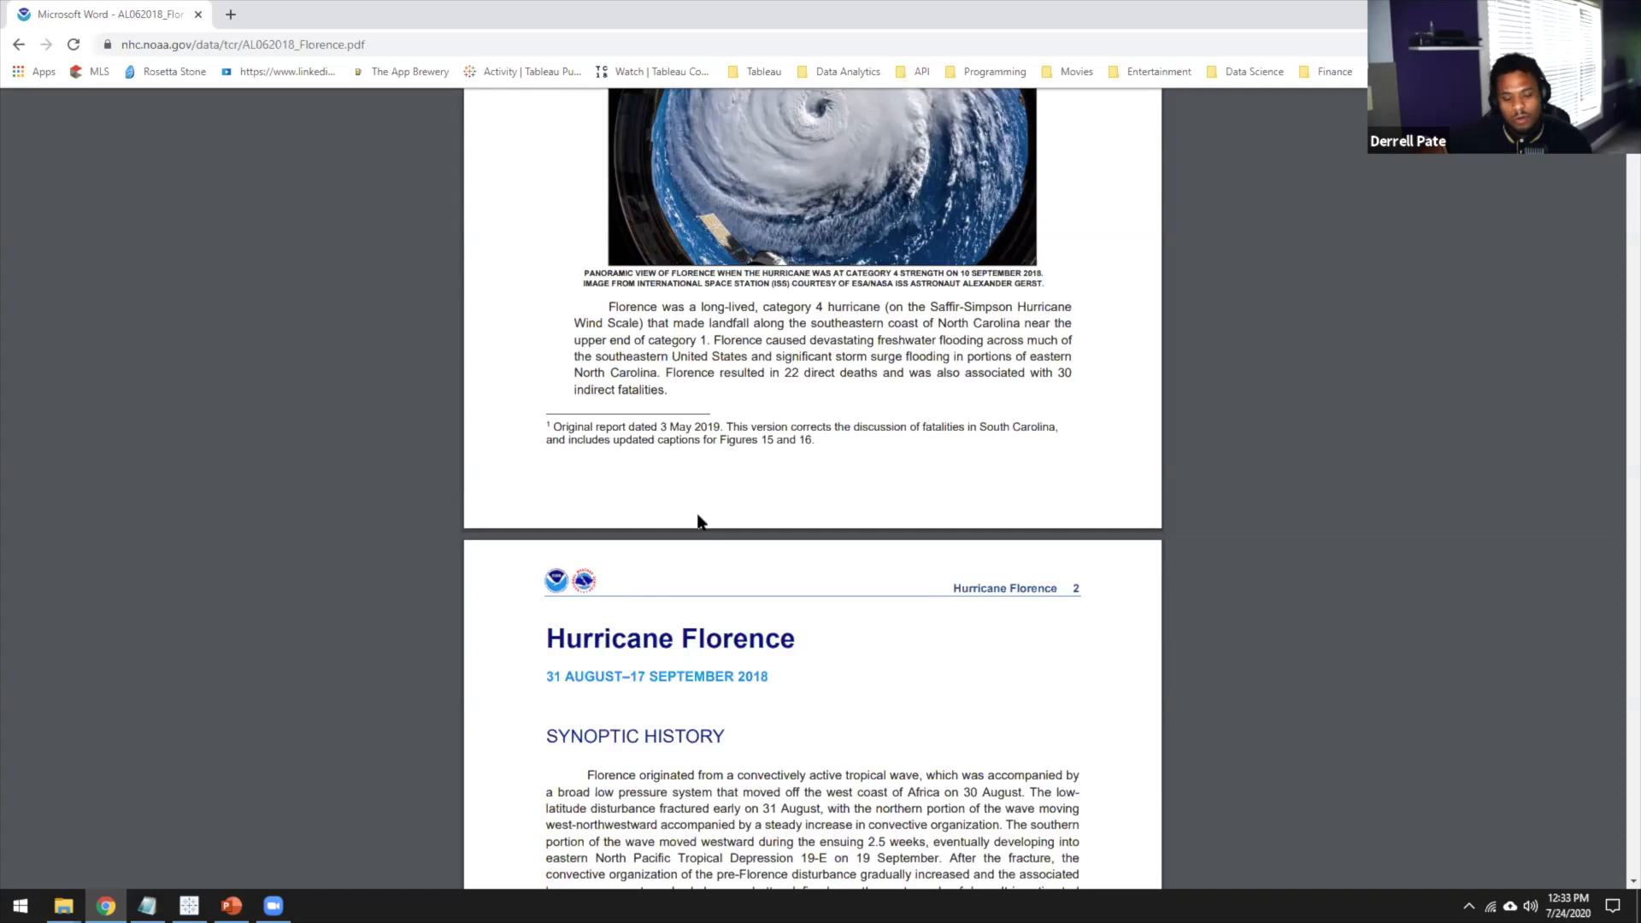
Read through the Hurricane Florence report from its cover to the storm surge, rainfall and North Carolina damage sections
{"action": "scroll", "coordinate": [698, 528], "scroll_direction": "down", "scroll_amount": 3}
{"action": "scroll", "coordinate": [697, 529], "scroll_direction": "down", "scroll_amount": 15}
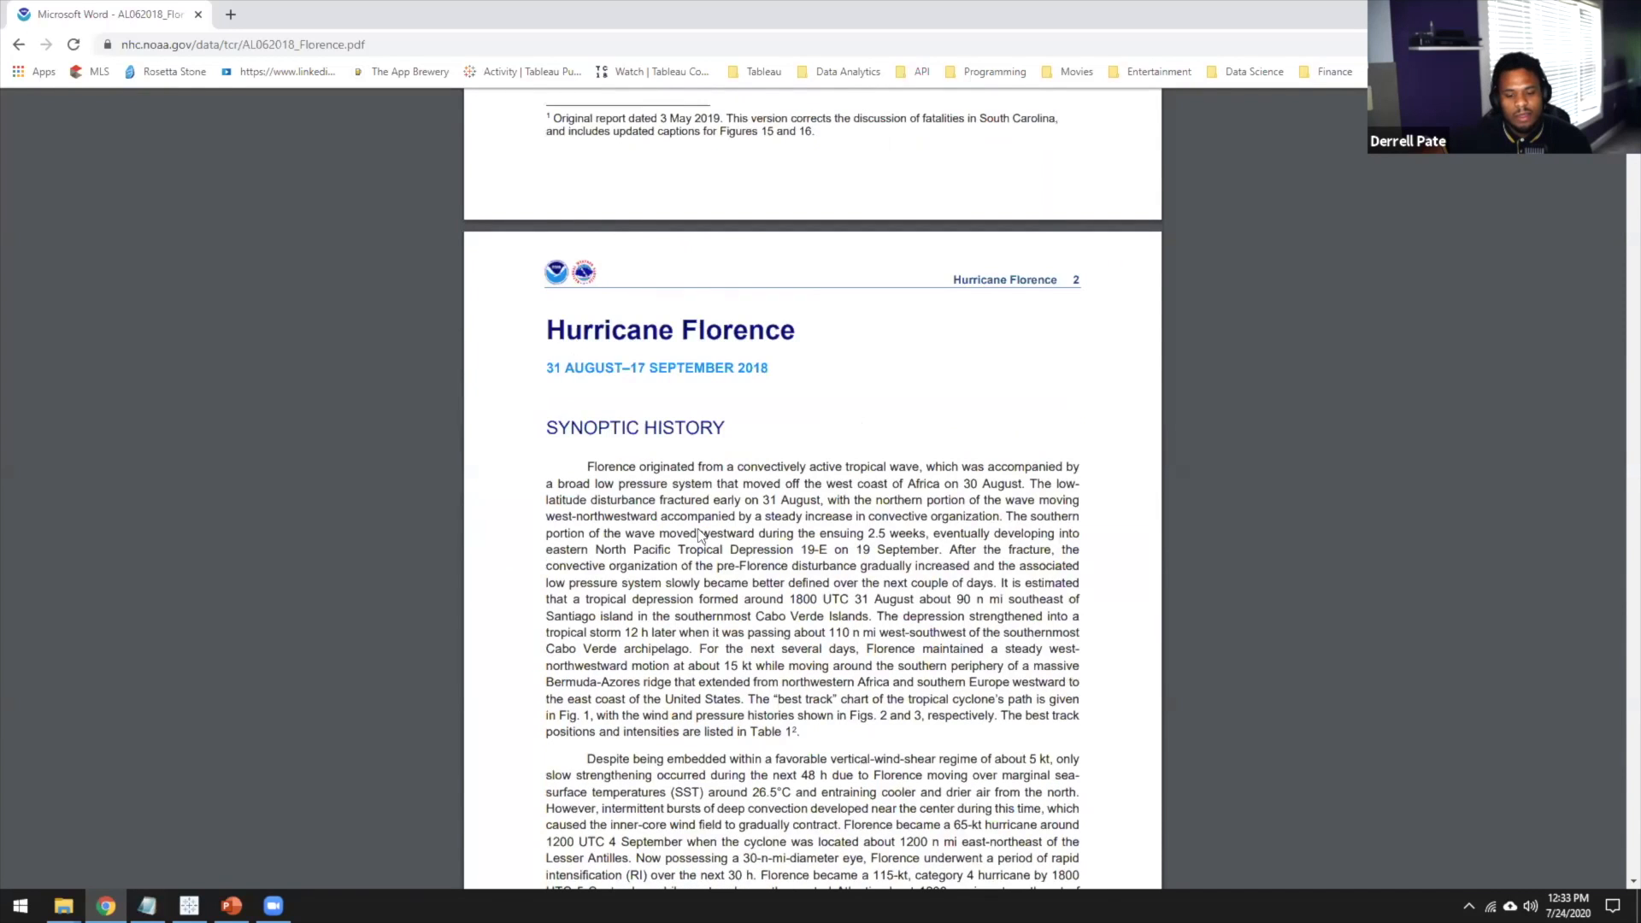
{"action": "scroll", "coordinate": [699, 534], "scroll_direction": "down", "scroll_amount": 13}
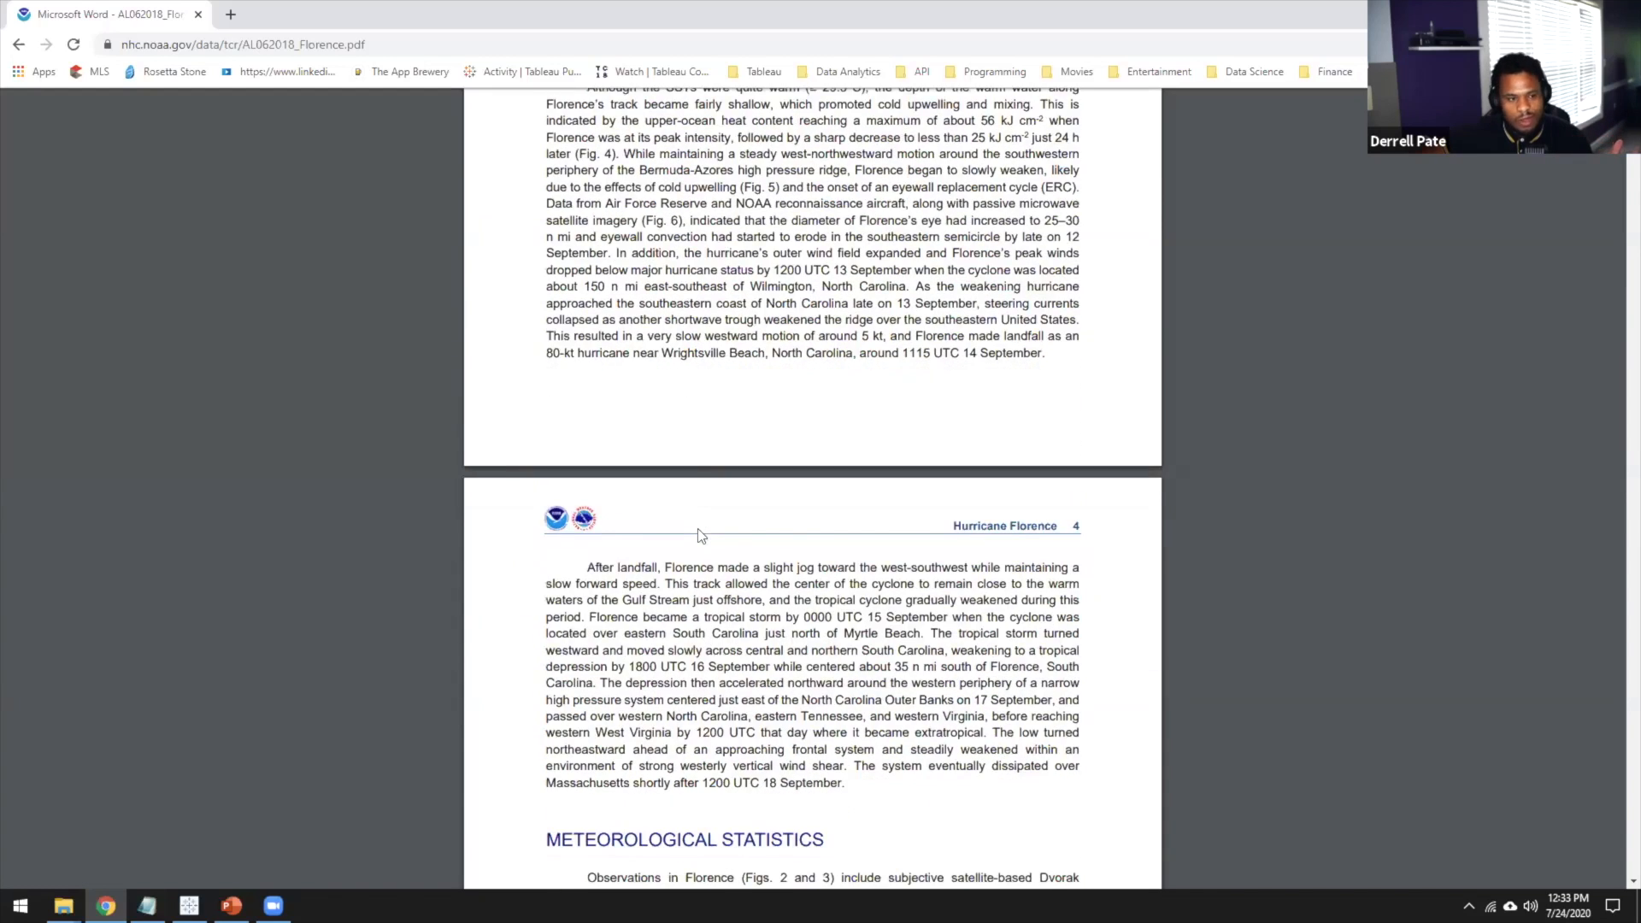
{"action": "scroll", "coordinate": [699, 534], "scroll_direction": "down", "scroll_amount": 14}
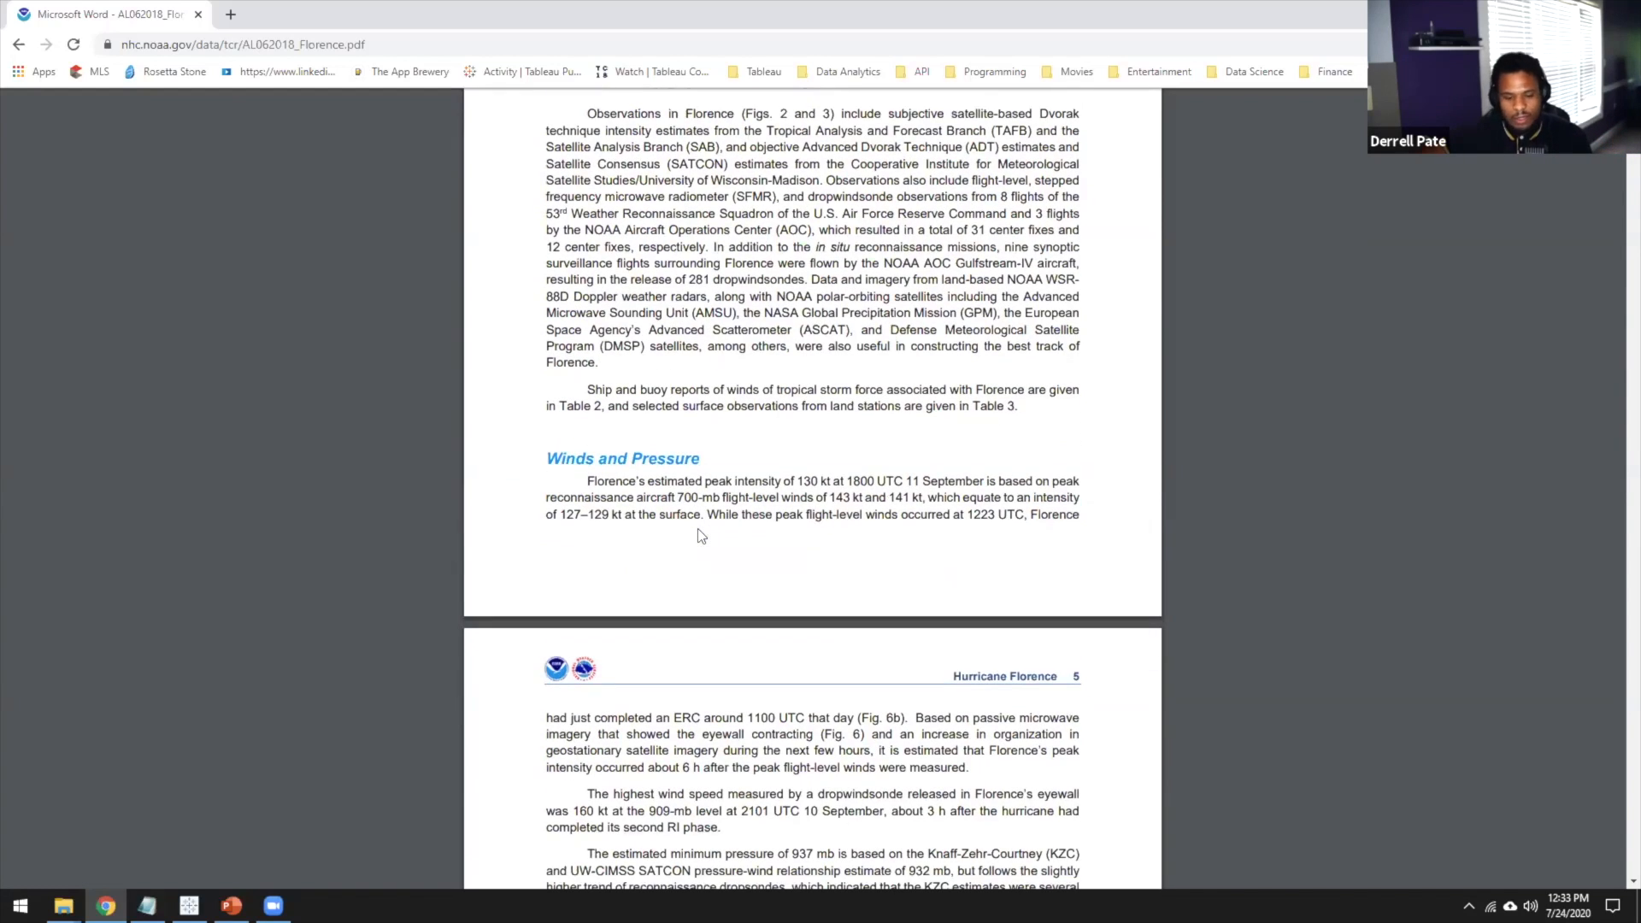
{"action": "scroll", "coordinate": [698, 535], "scroll_direction": "down", "scroll_amount": 8}
{"action": "scroll", "coordinate": [699, 529], "scroll_direction": "down", "scroll_amount": 9}
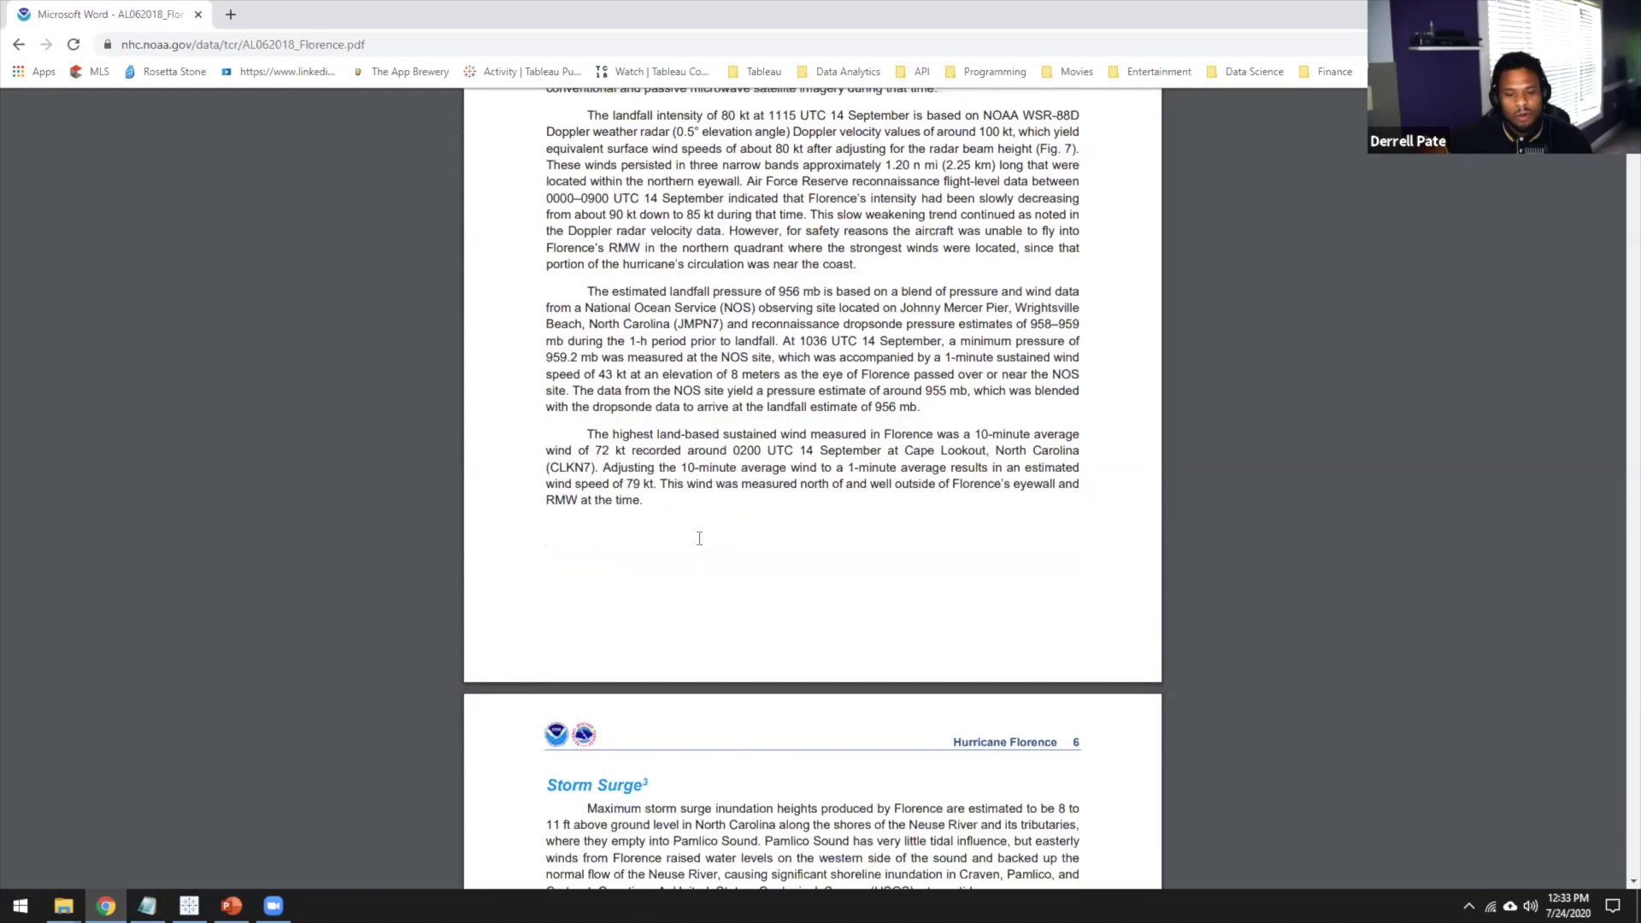
{"action": "scroll", "coordinate": [699, 539], "scroll_direction": "up", "scroll_amount": 18}
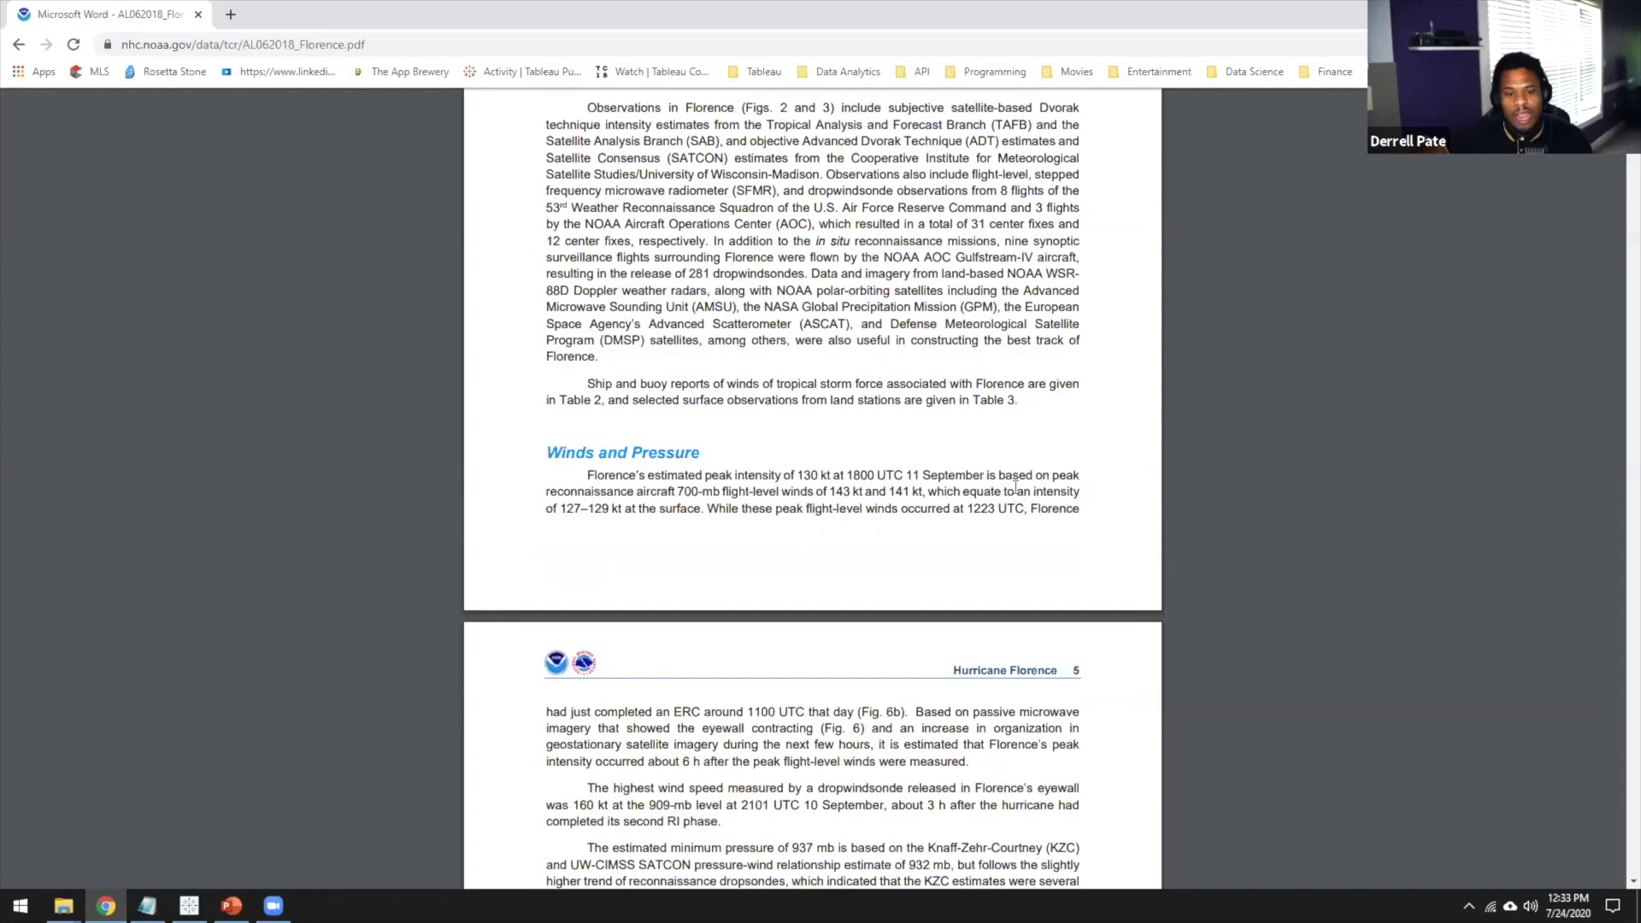
{"action": "scroll", "coordinate": [1067, 317], "scroll_direction": "up", "scroll_amount": 20}
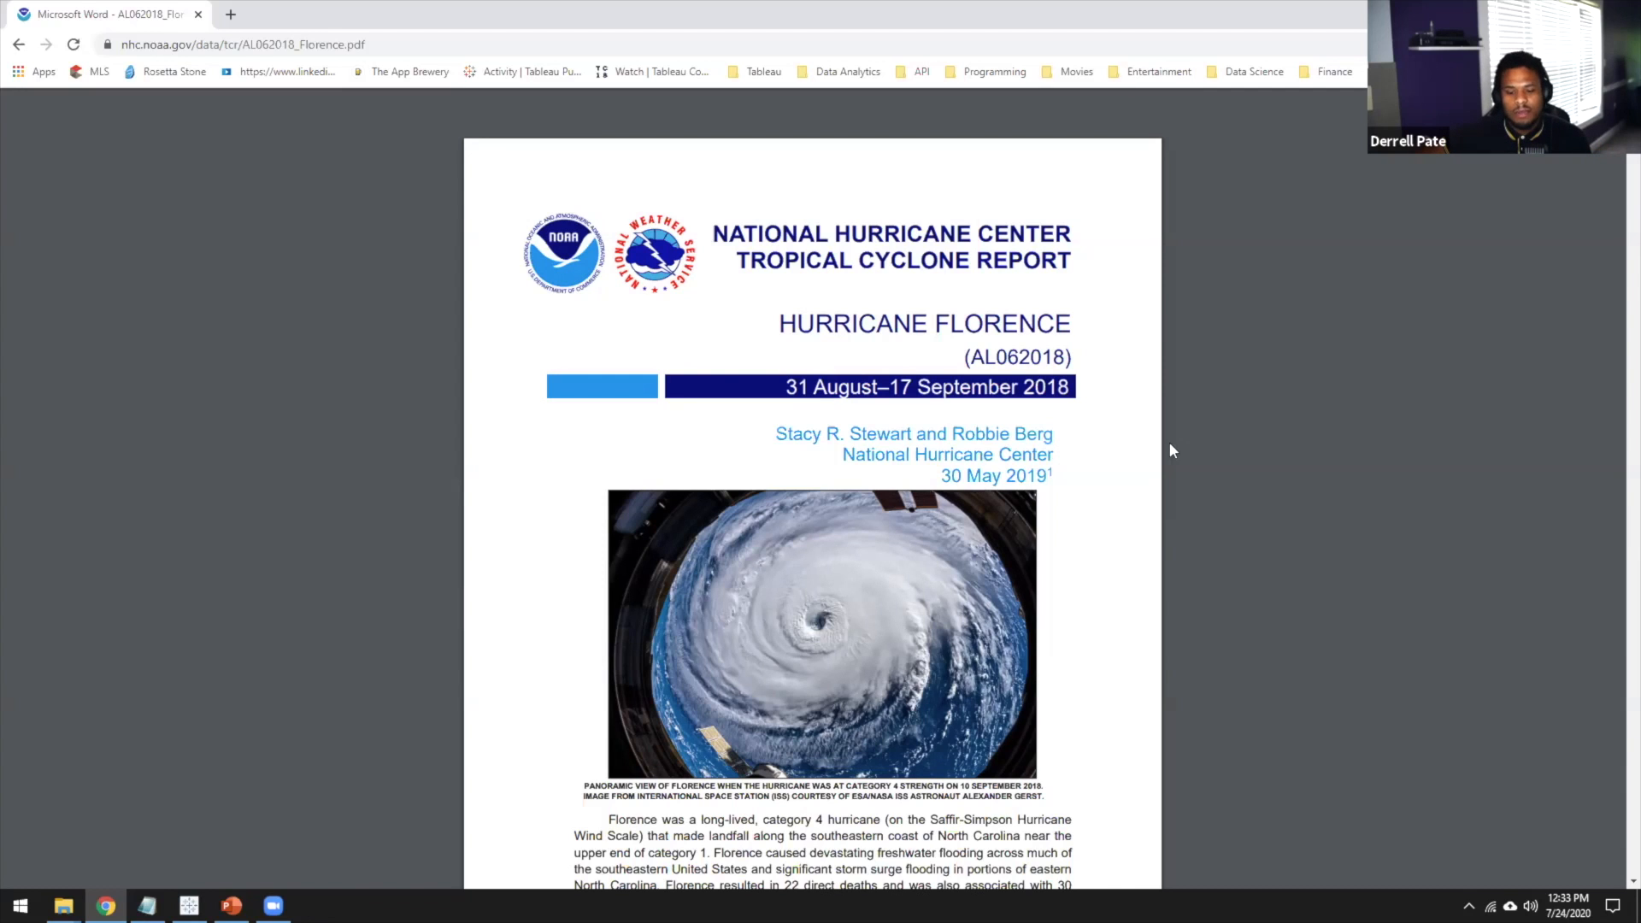
{"action": "scroll", "coordinate": [1140, 443], "scroll_direction": "down", "scroll_amount": 20}
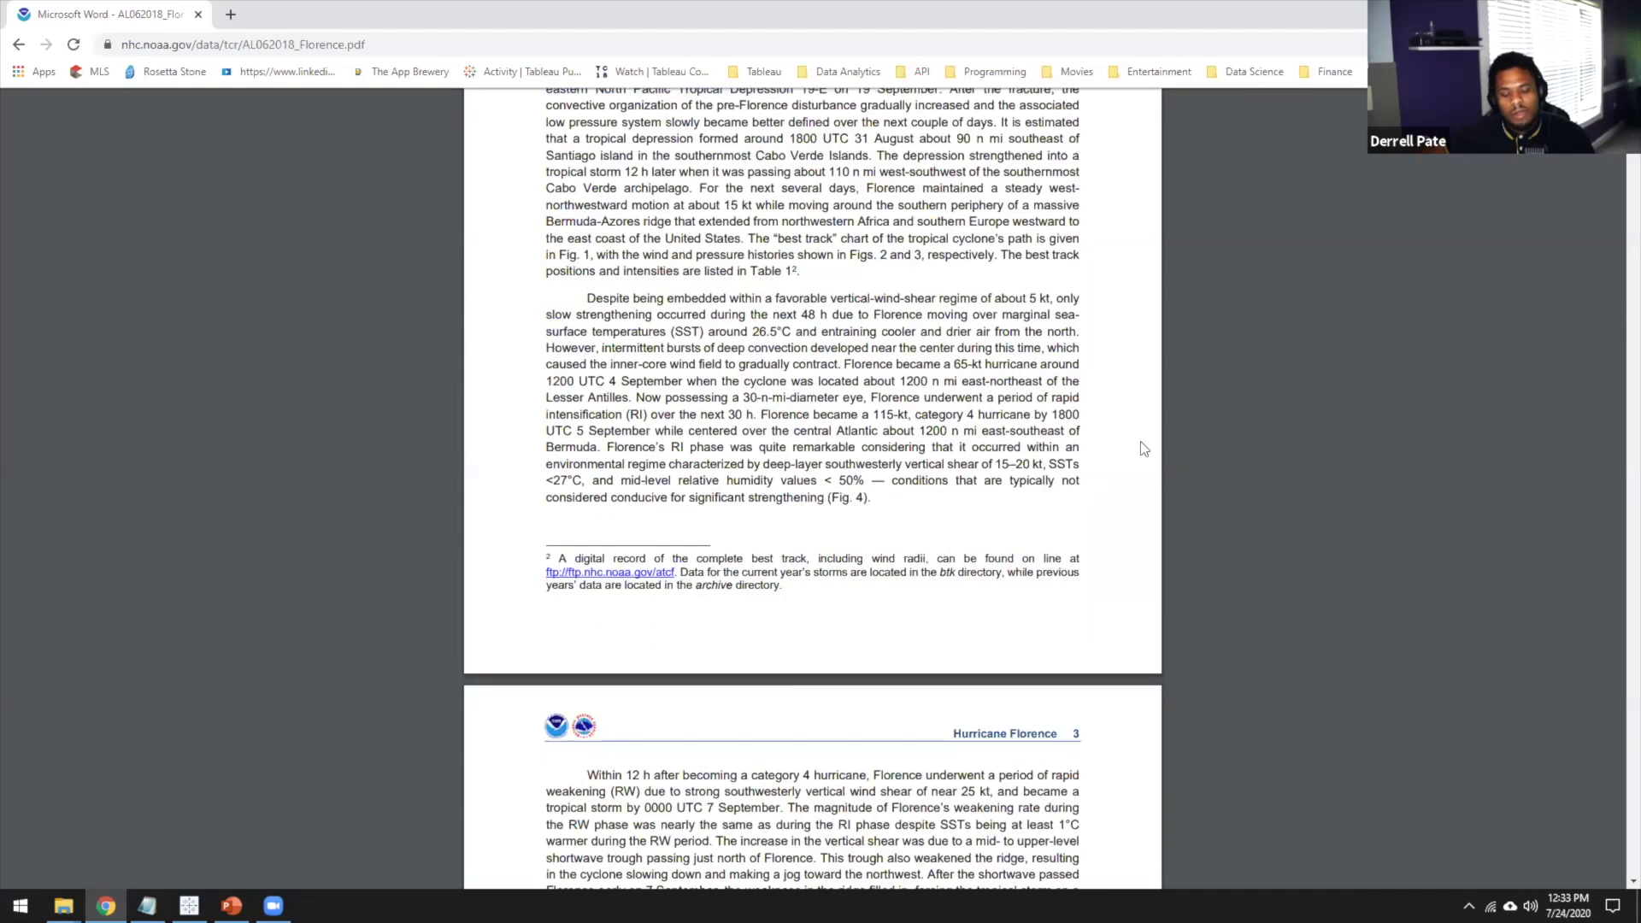
{"action": "scroll", "coordinate": [1140, 441], "scroll_direction": "down", "scroll_amount": 18}
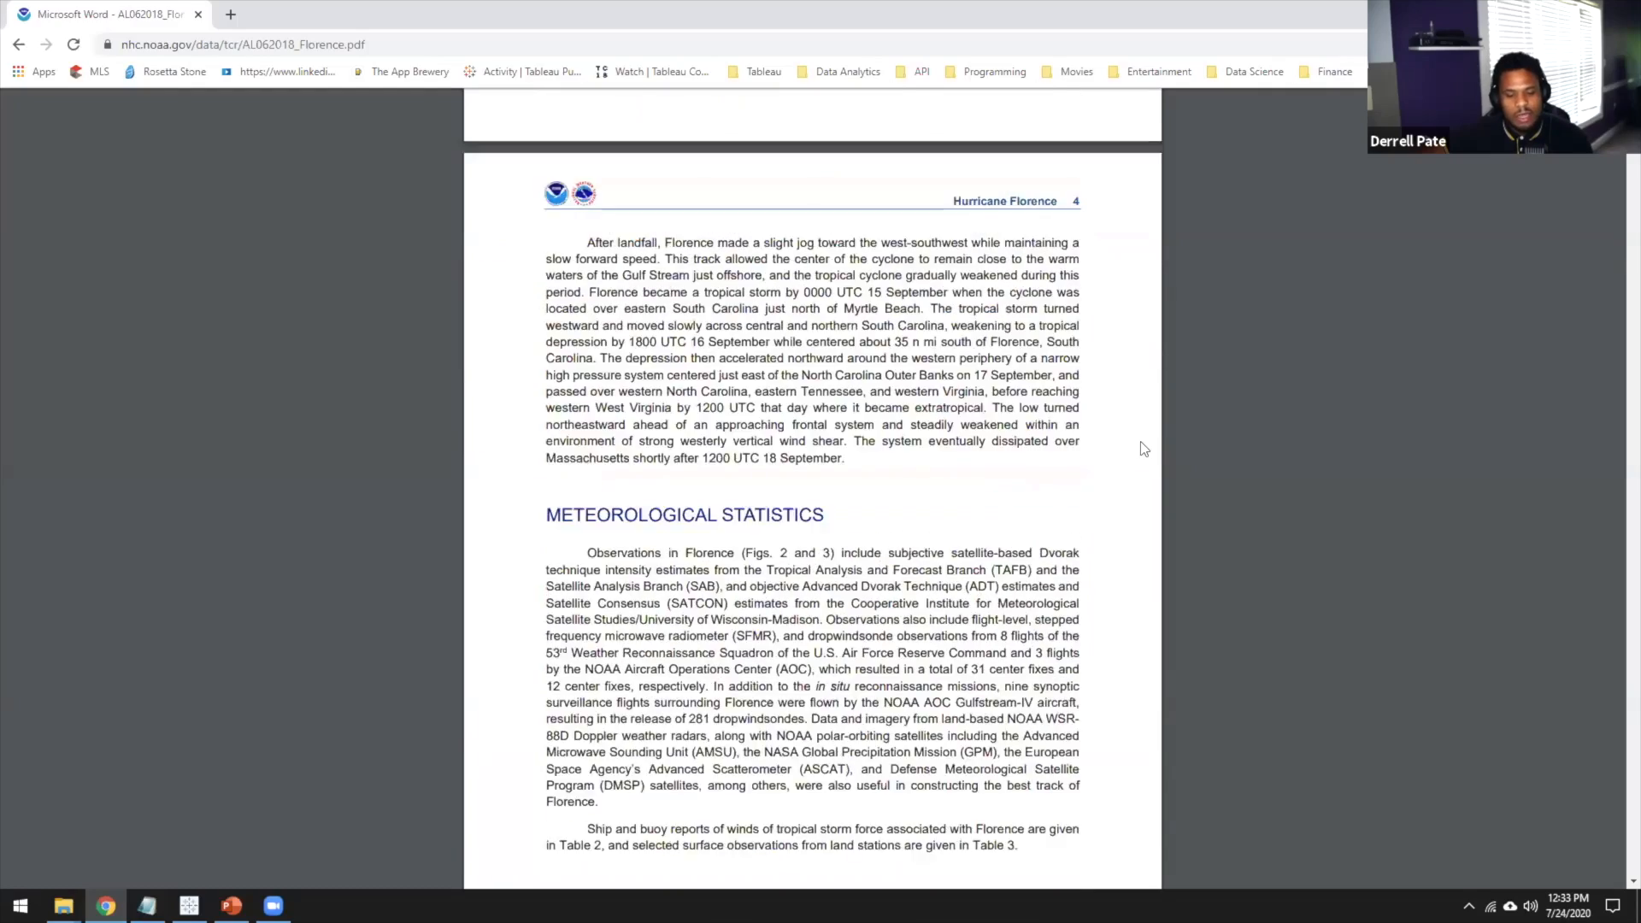
{"action": "scroll", "coordinate": [1140, 441], "scroll_direction": "down", "scroll_amount": 14}
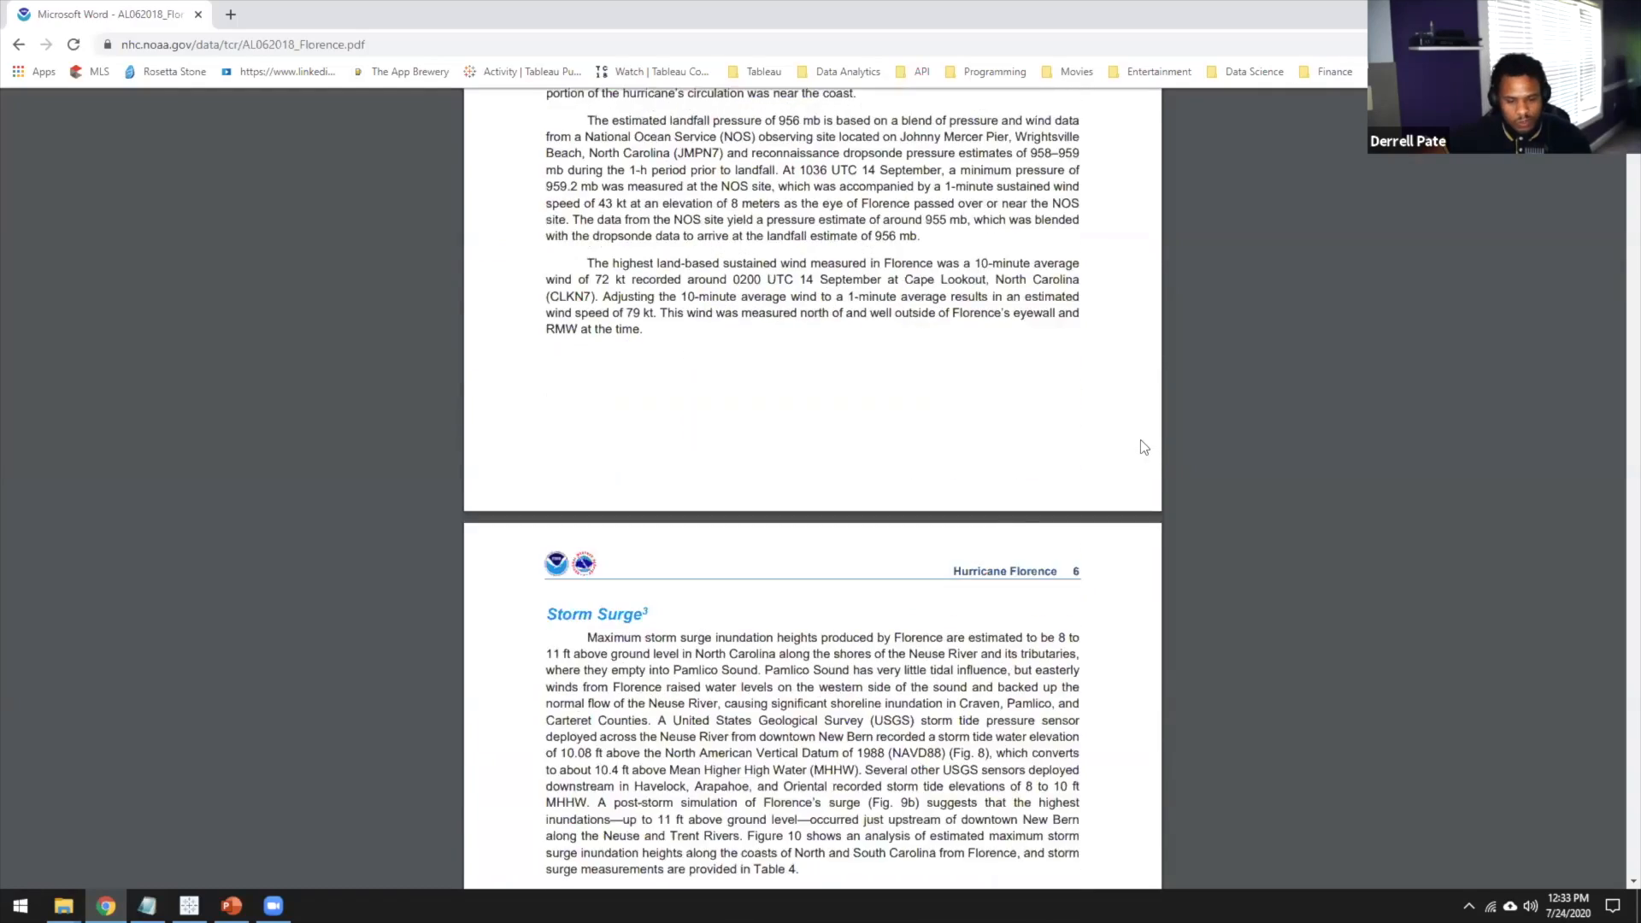
{"action": "scroll", "coordinate": [1140, 439], "scroll_direction": "down", "scroll_amount": 8}
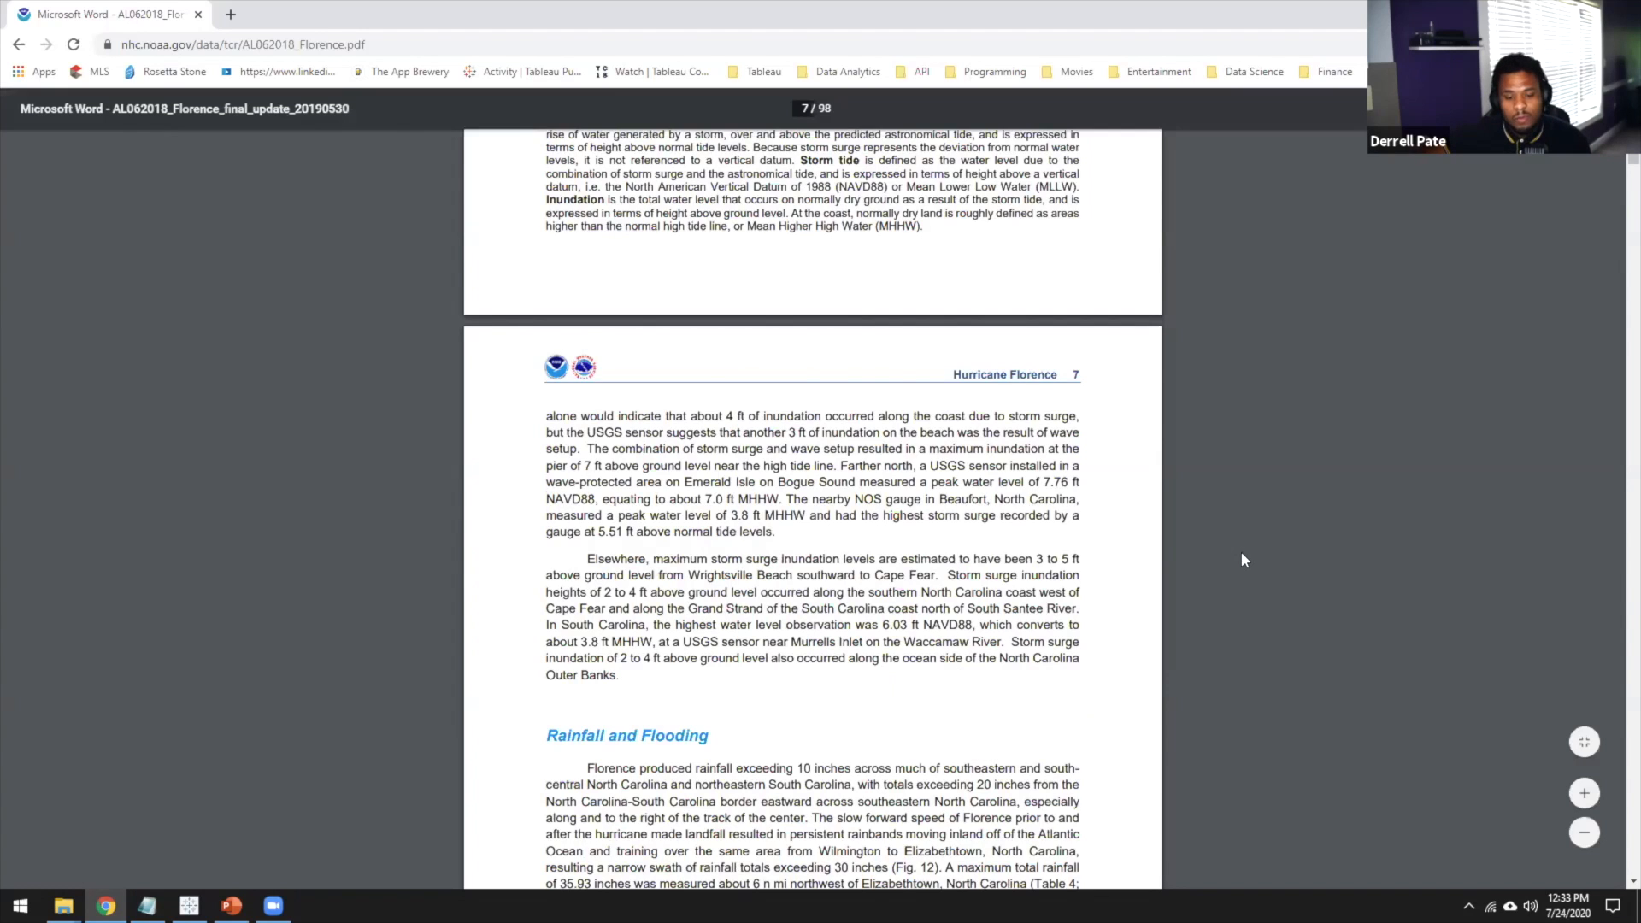
{"action": "scroll", "coordinate": [1241, 552], "scroll_direction": "down", "scroll_amount": 15}
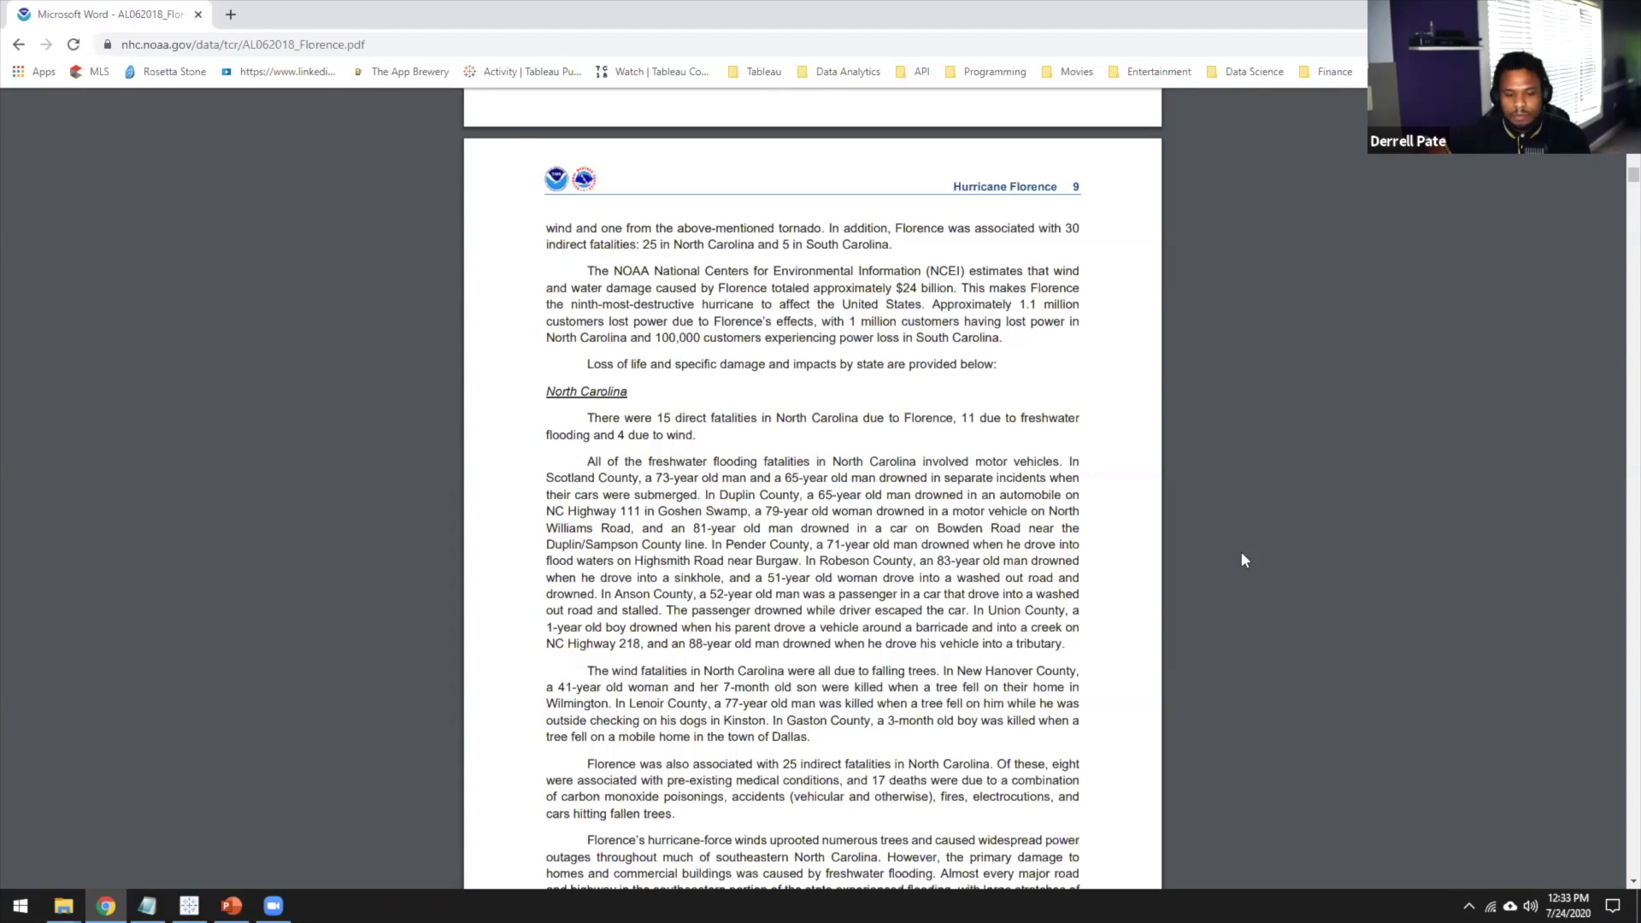
Leave the report, search the web for florence hurricane noaa, and open the Hurricane FLORENCE Advisory Archive page
{"action": "left_click", "coordinate": [20, 45]}
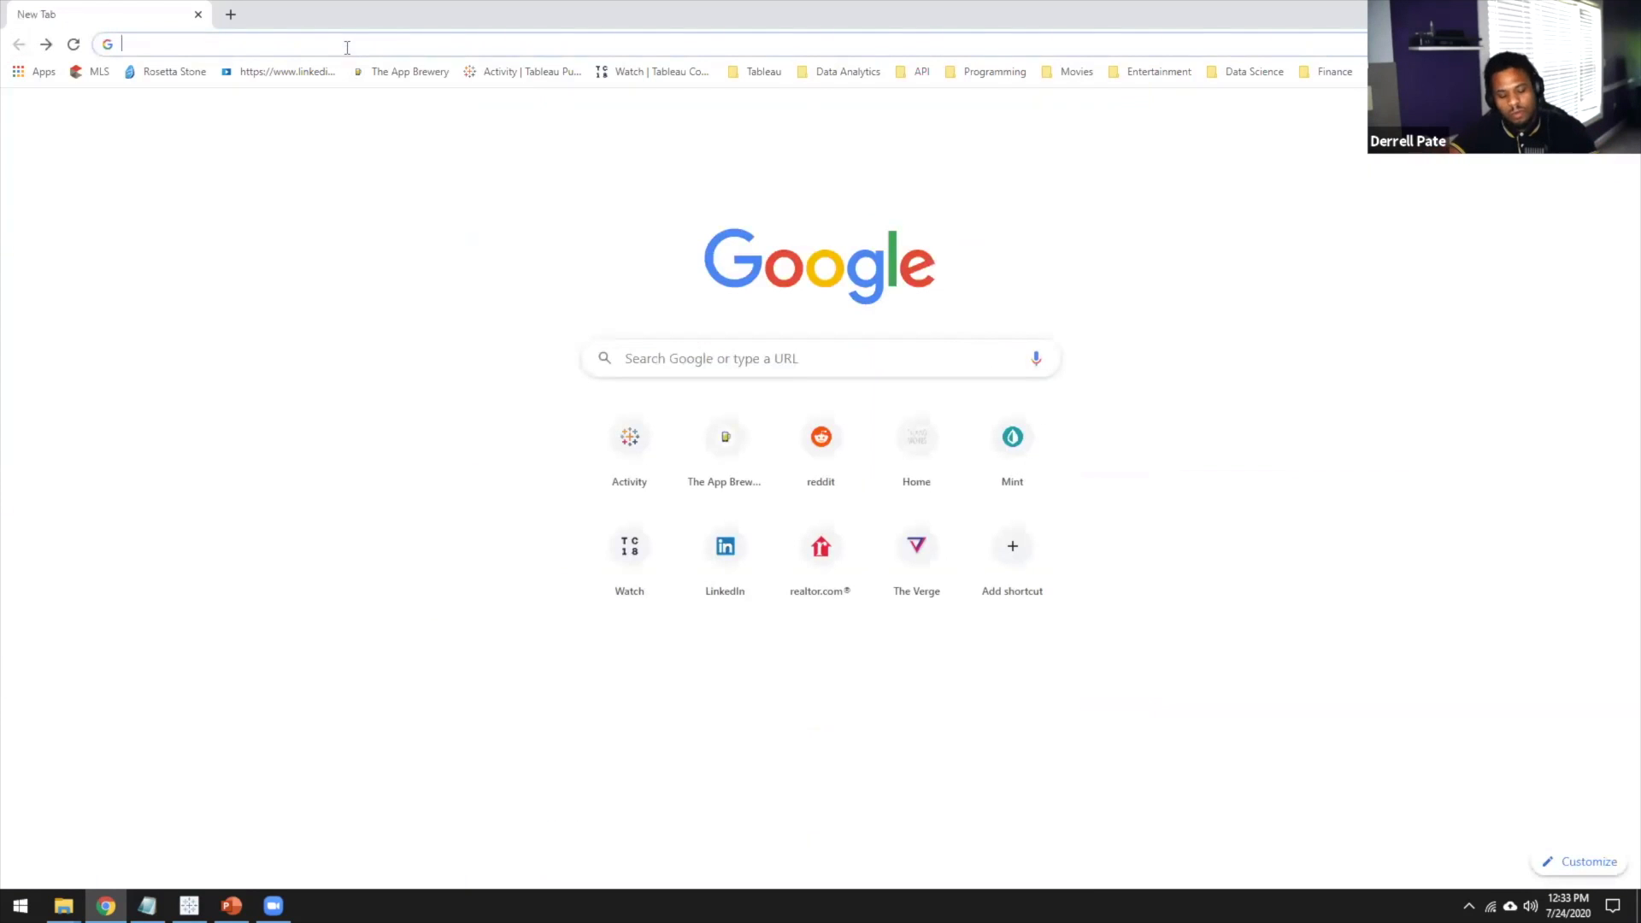
{"action": "type", "text": "florence"}
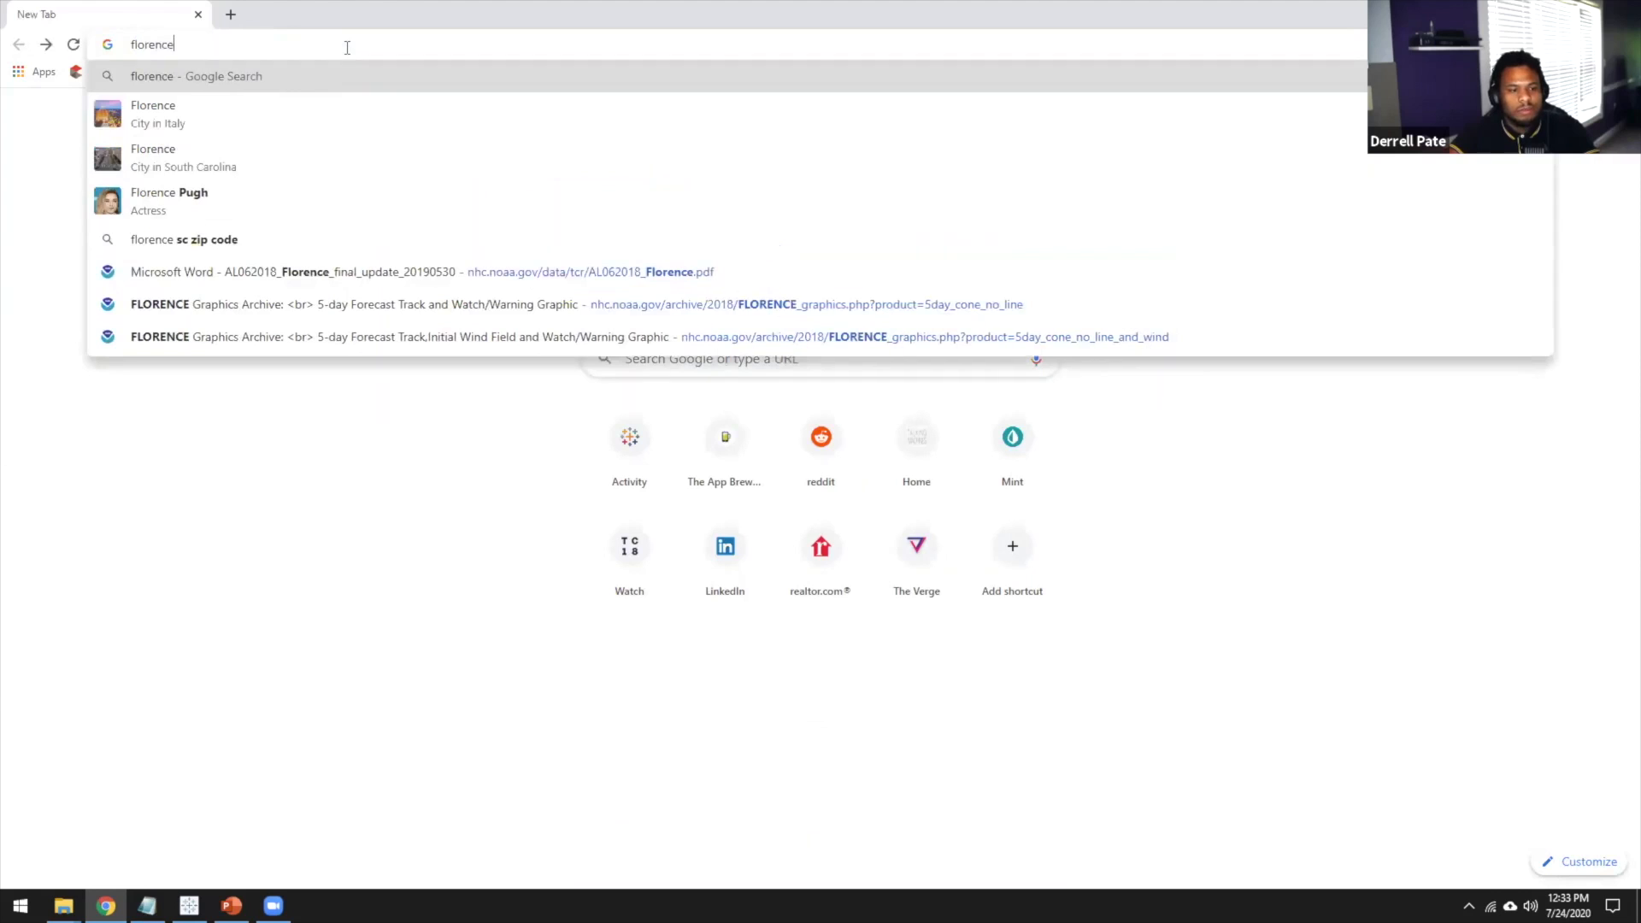
{"action": "type", "text": " hu"}
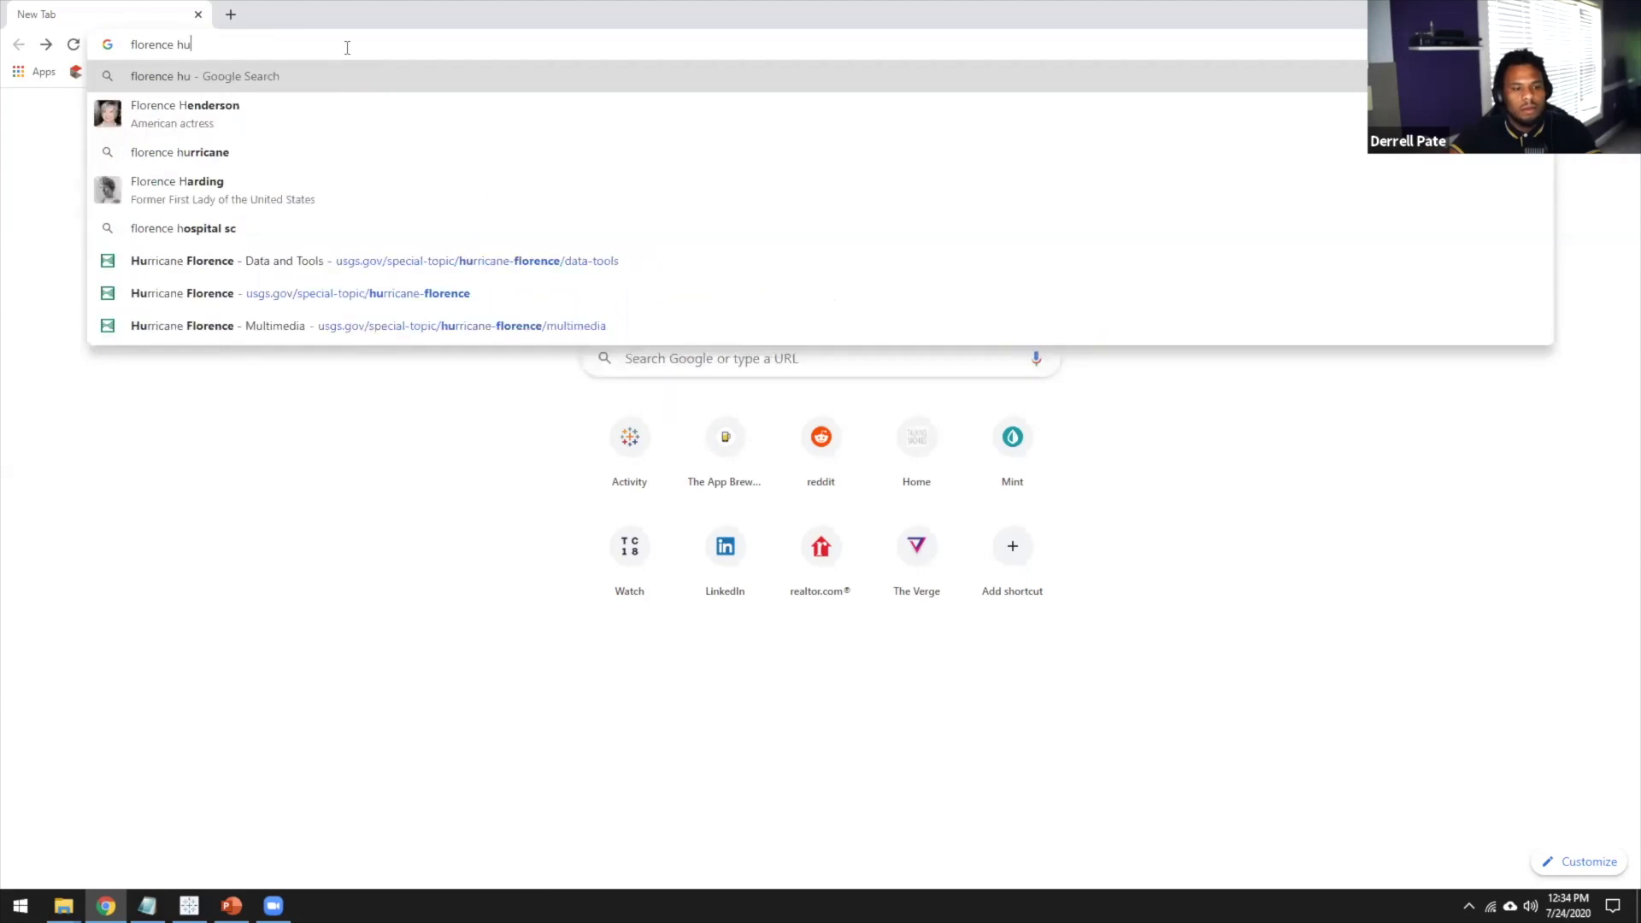
{"action": "type", "text": "rricane noaa"}
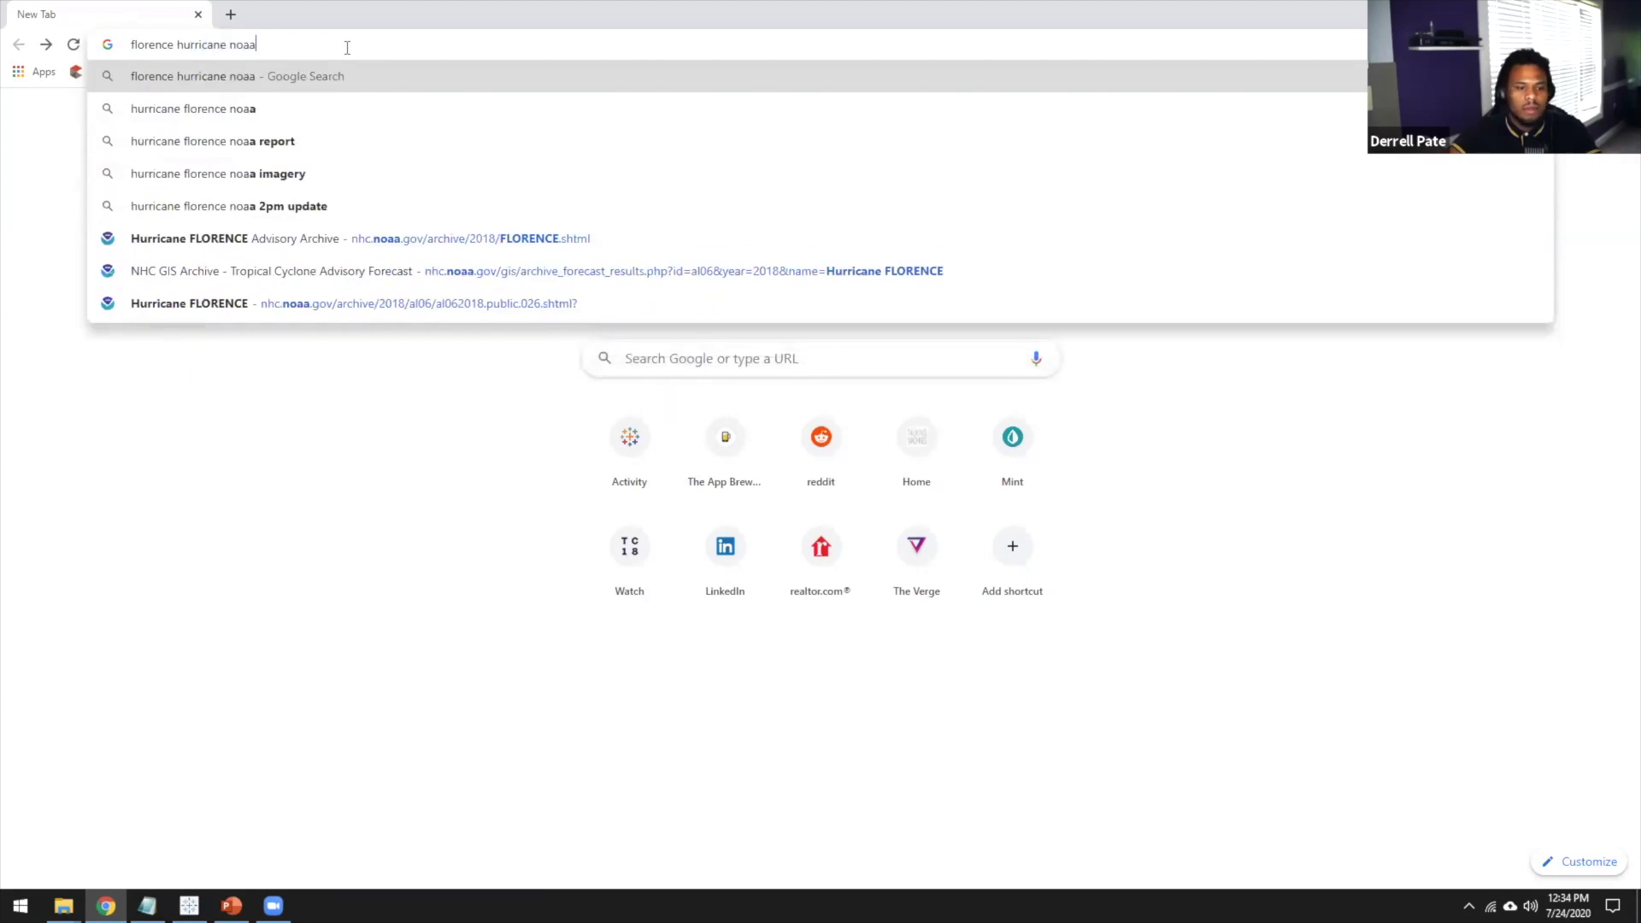
{"action": "key", "text": "Return"}
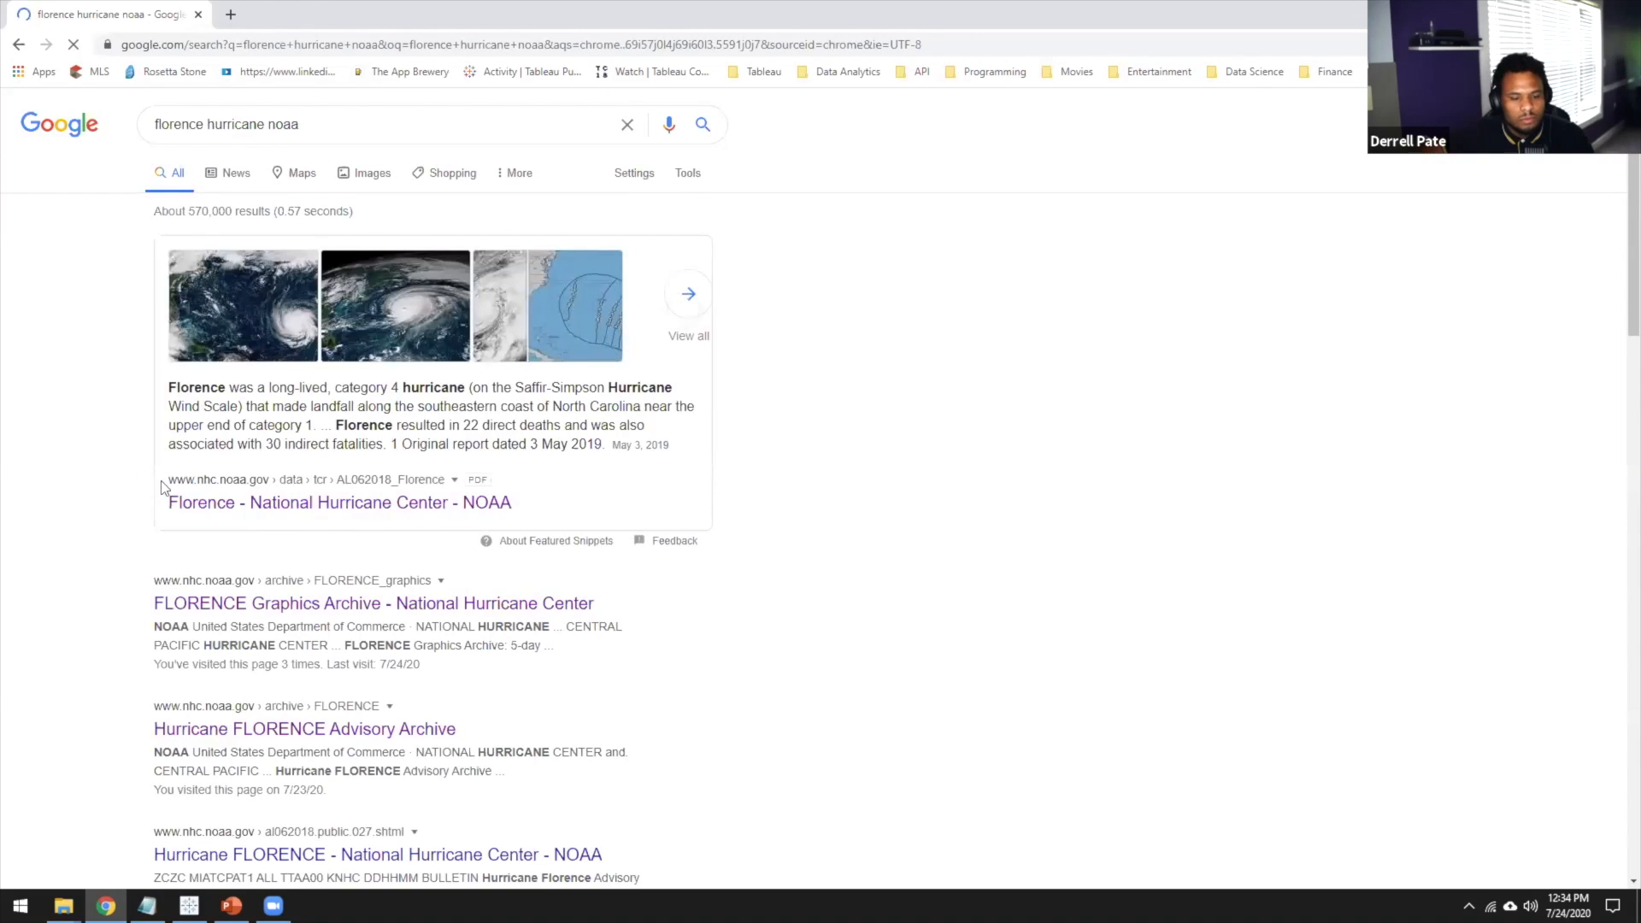
{"action": "scroll", "coordinate": [171, 483], "scroll_direction": "down", "scroll_amount": 3}
{"action": "left_click", "coordinate": [260, 476]}
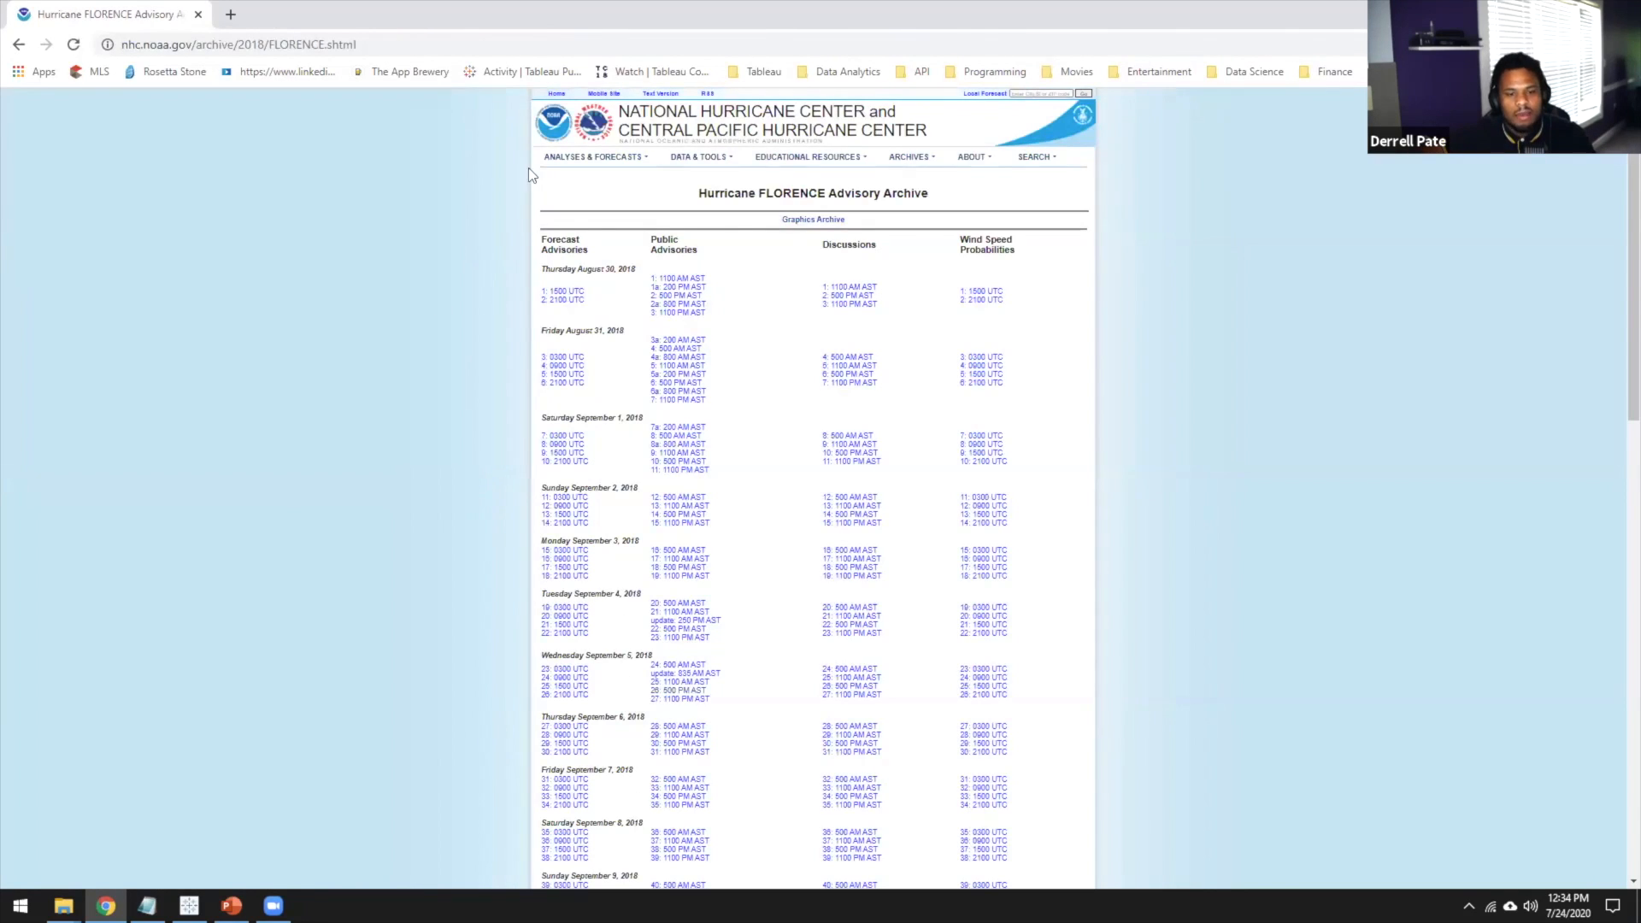
Open the National Hurricane Center's Tropical Cyclone Products page and view Tropical Storm Gonzalo's Warnings/Cone Interactive Map
{"action": "mouse_move", "coordinate": [696, 152]}
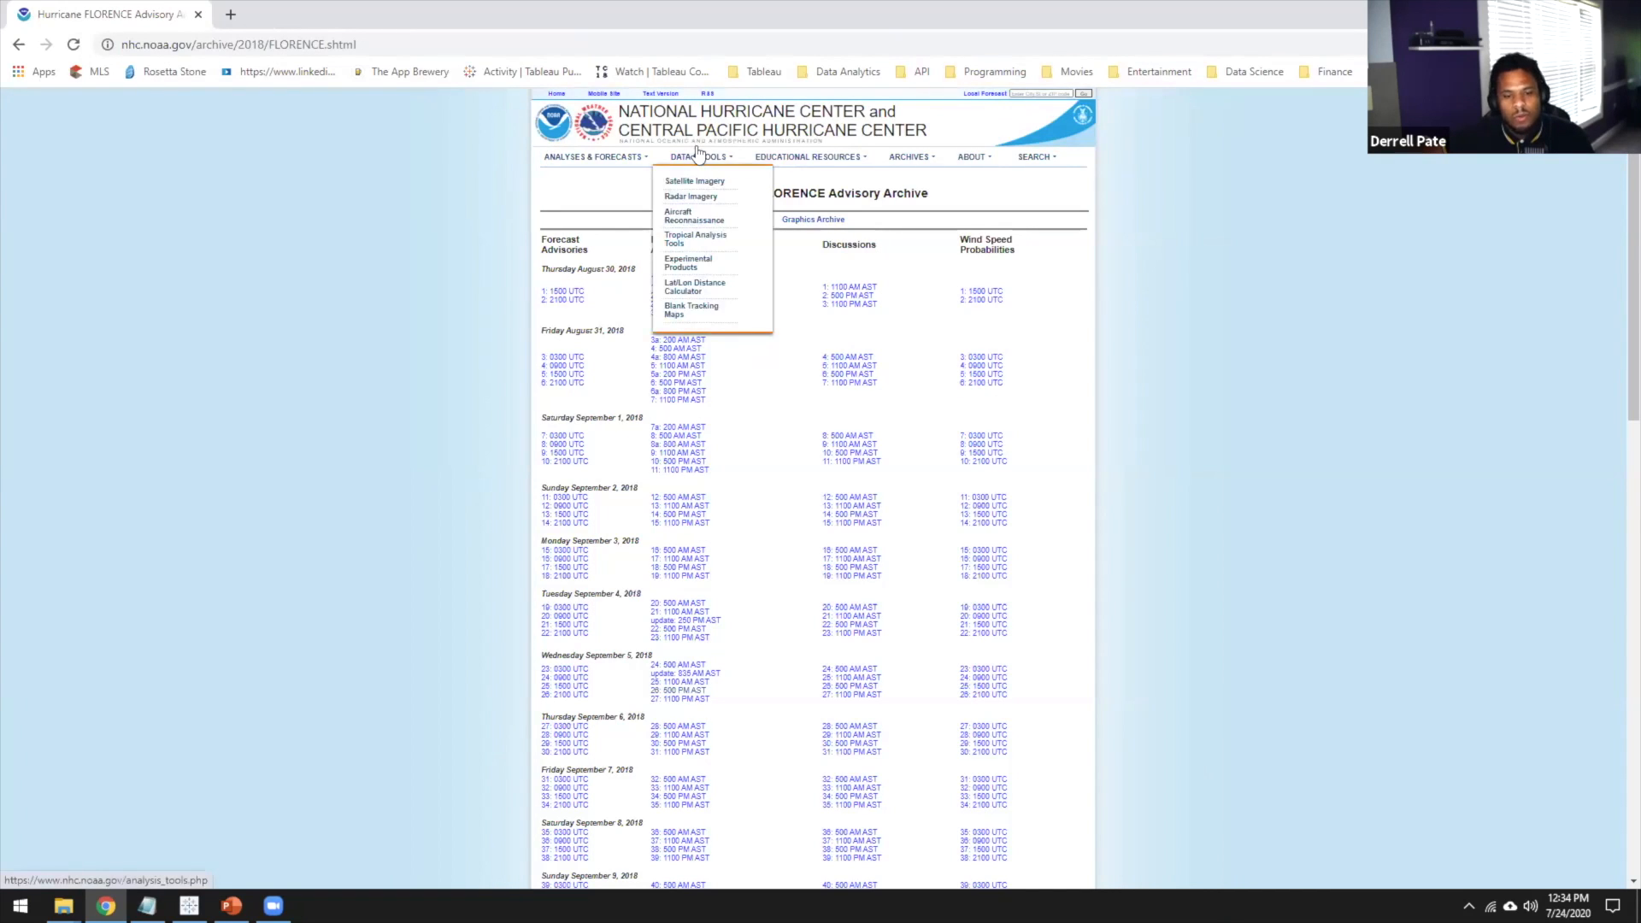
{"action": "mouse_move", "coordinate": [602, 165]}
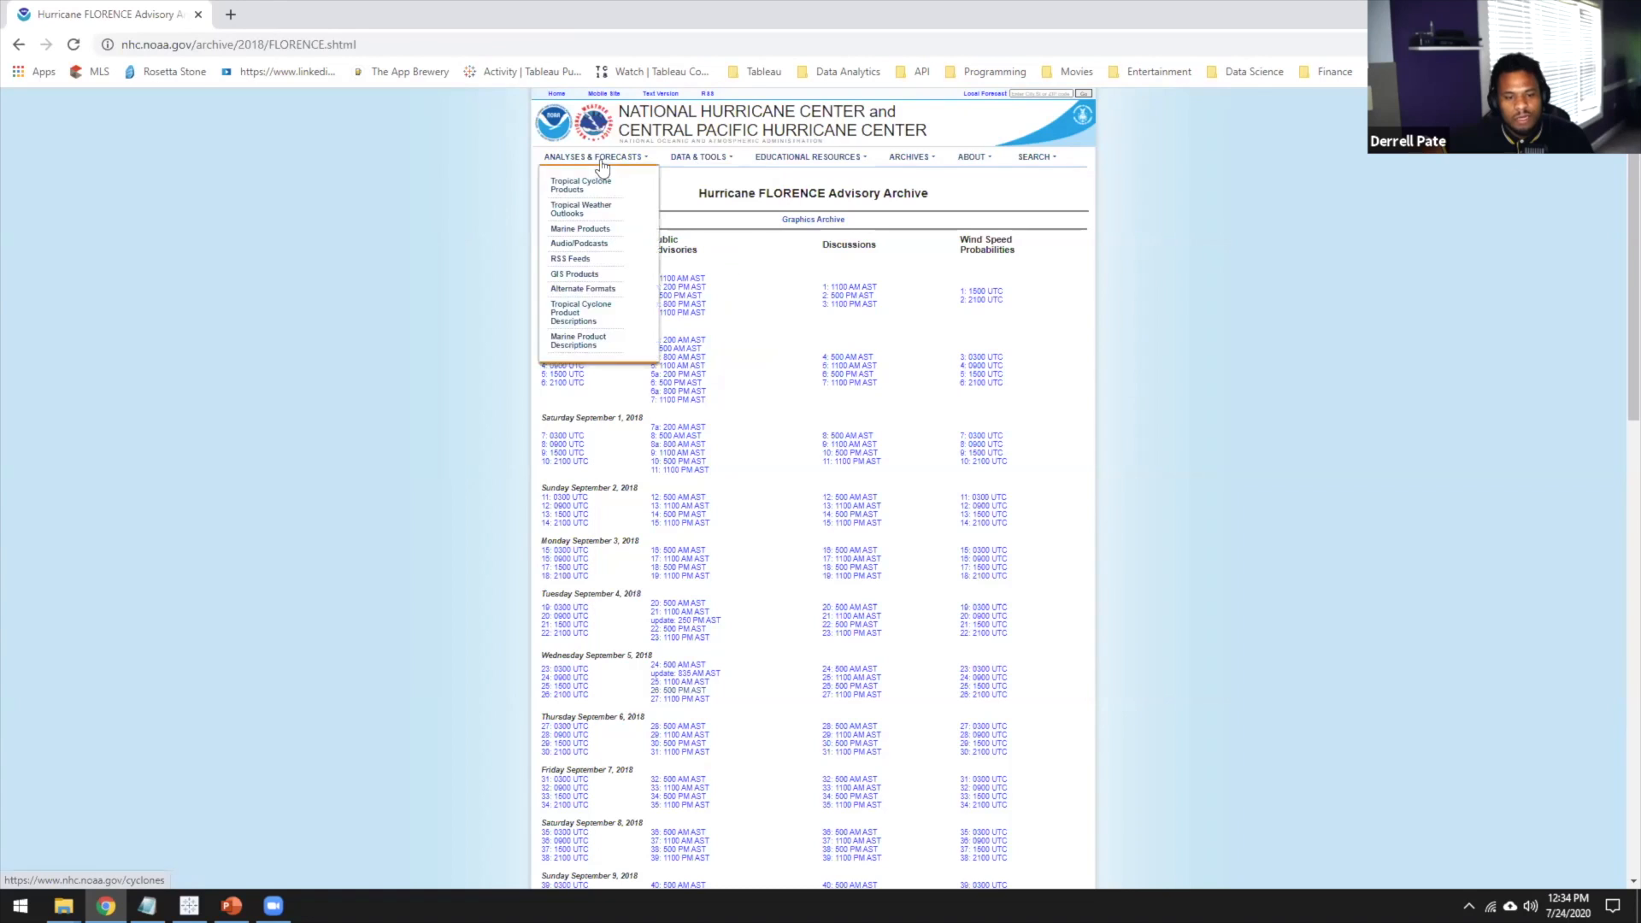
{"action": "left_click", "coordinate": [588, 189]}
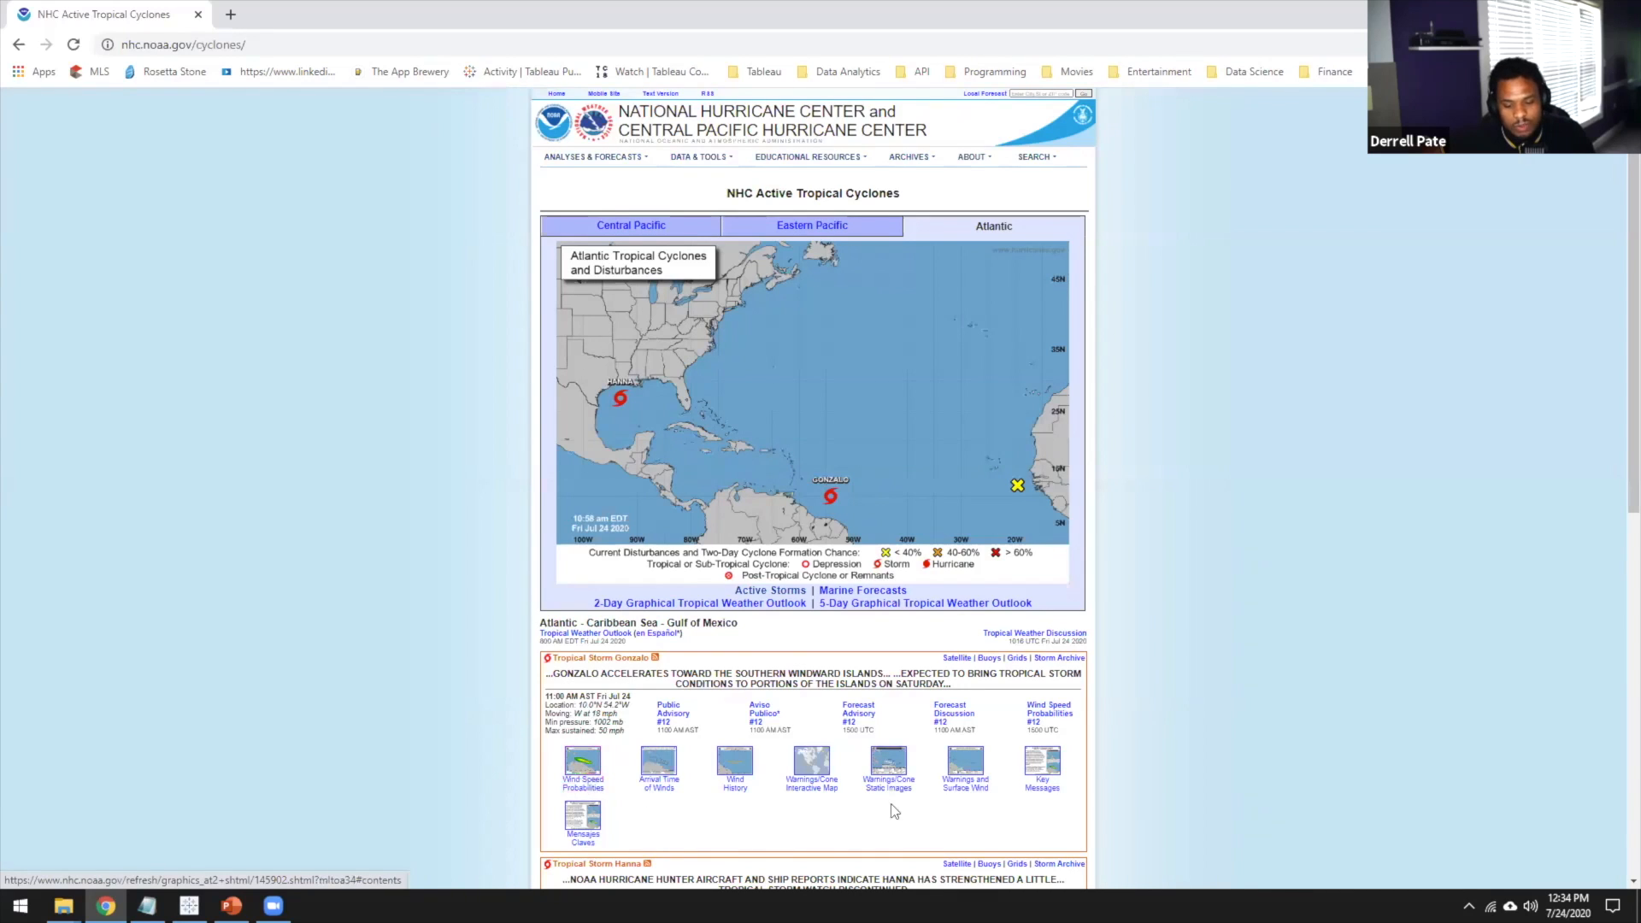
{"action": "left_click", "coordinate": [811, 786]}
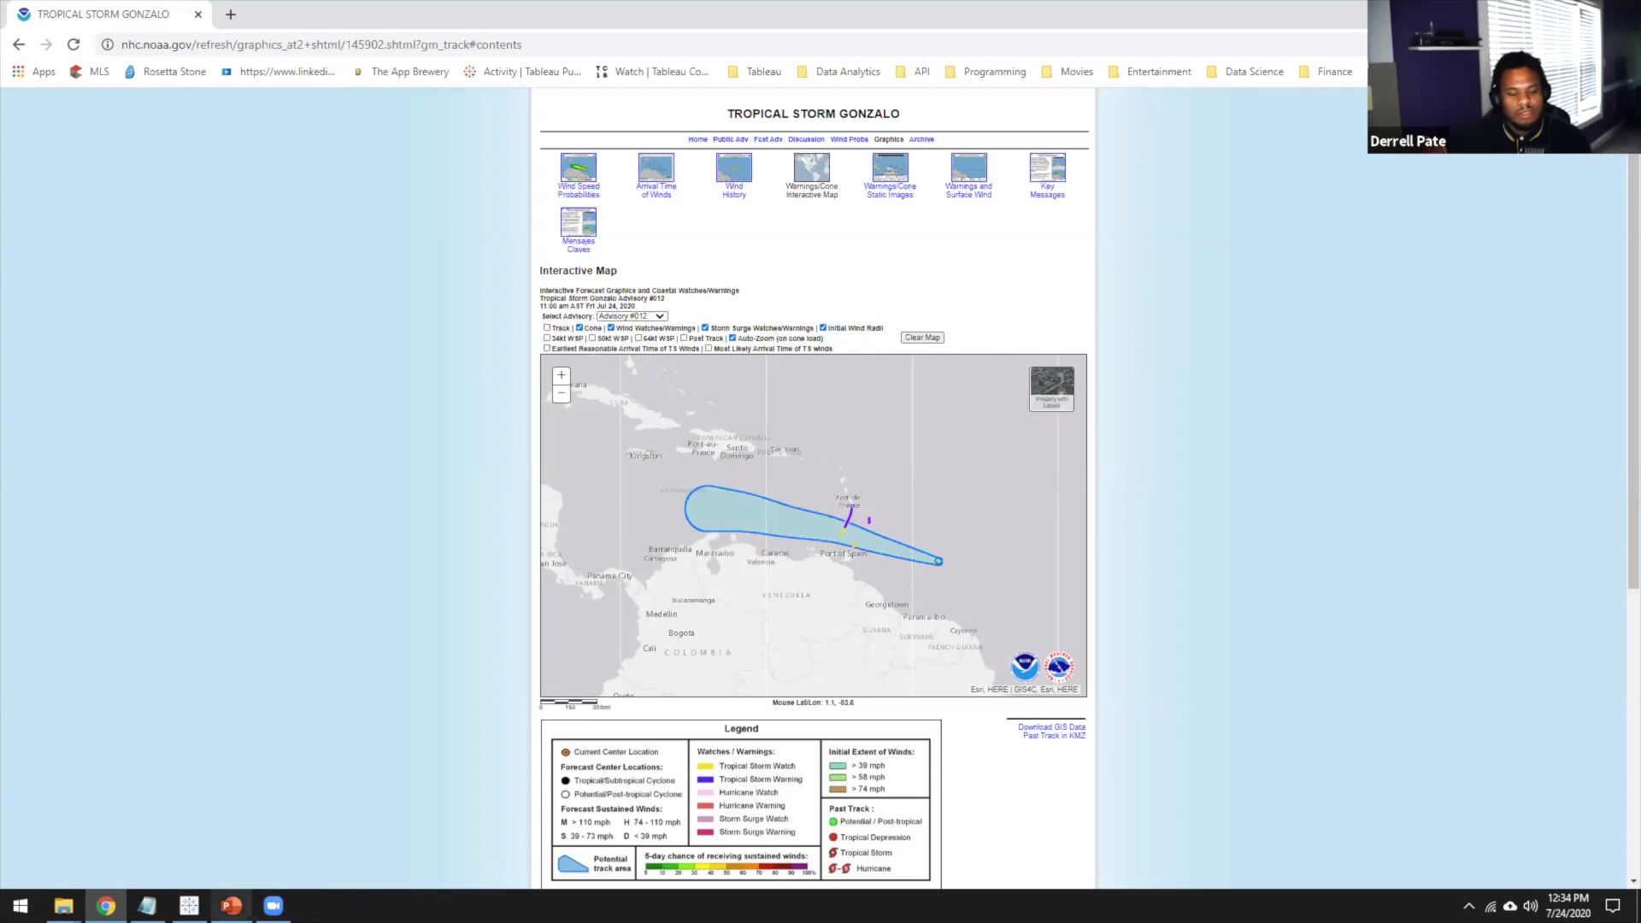
Switch to PowerPoint, follow the Hurricane Florence Data link on slide 8, and look through the NHC GIS Archive's forecast files
{"action": "left_click", "coordinate": [230, 905]}
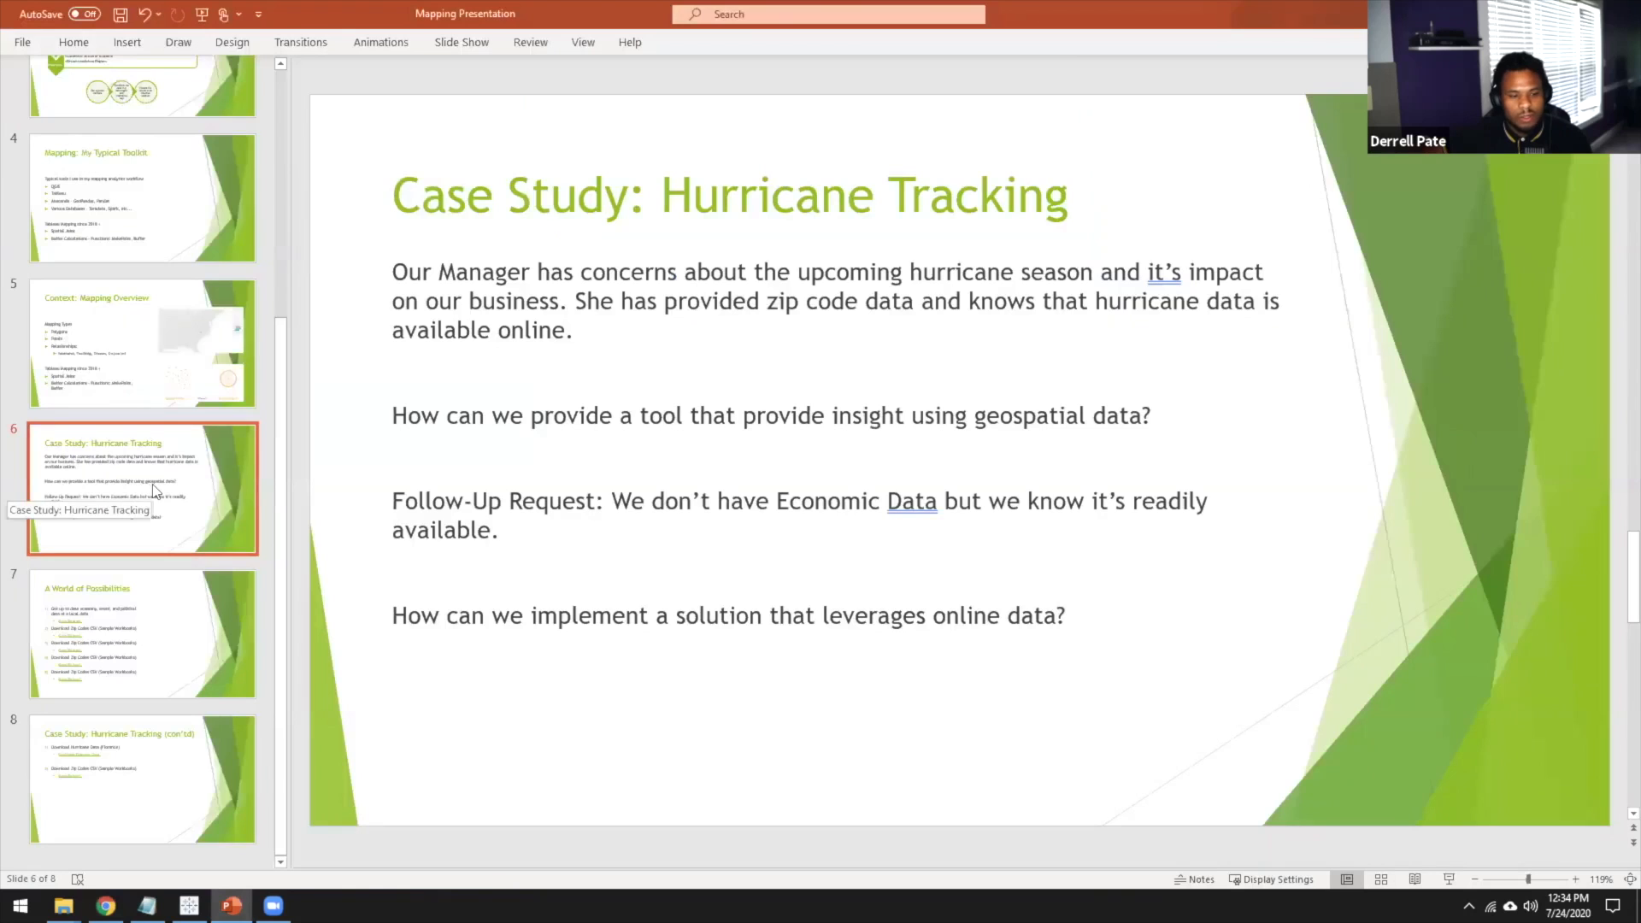
{"action": "left_click", "coordinate": [150, 792]}
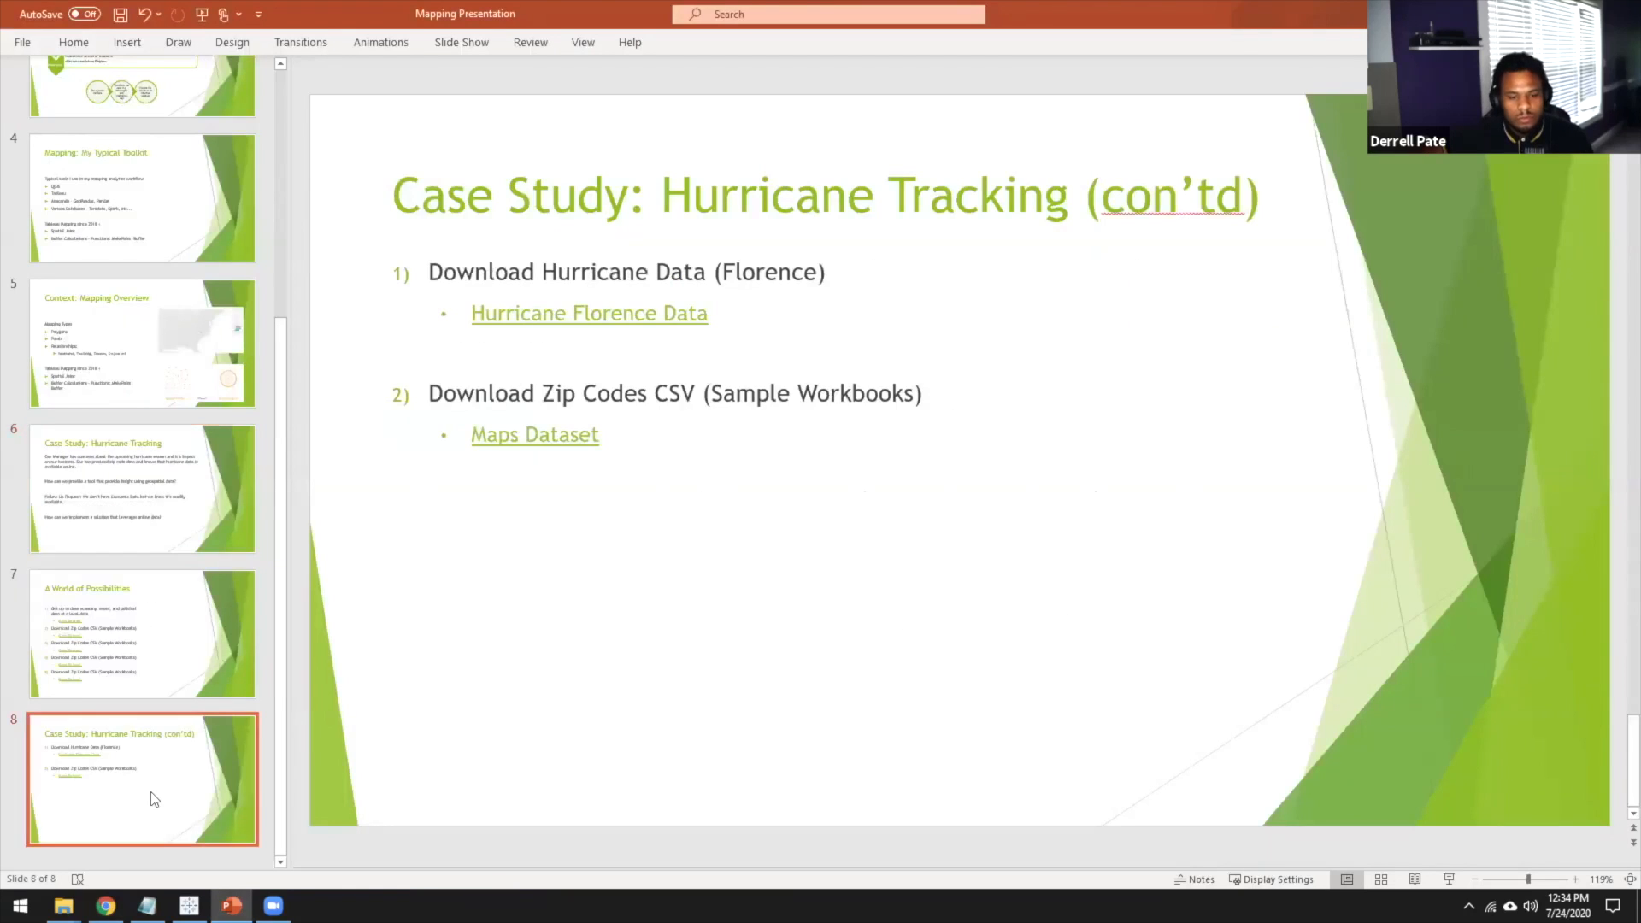
{"action": "left_click", "coordinate": [552, 311]}
{"action": "left_click", "coordinate": [552, 309], "text": "ctrl"}
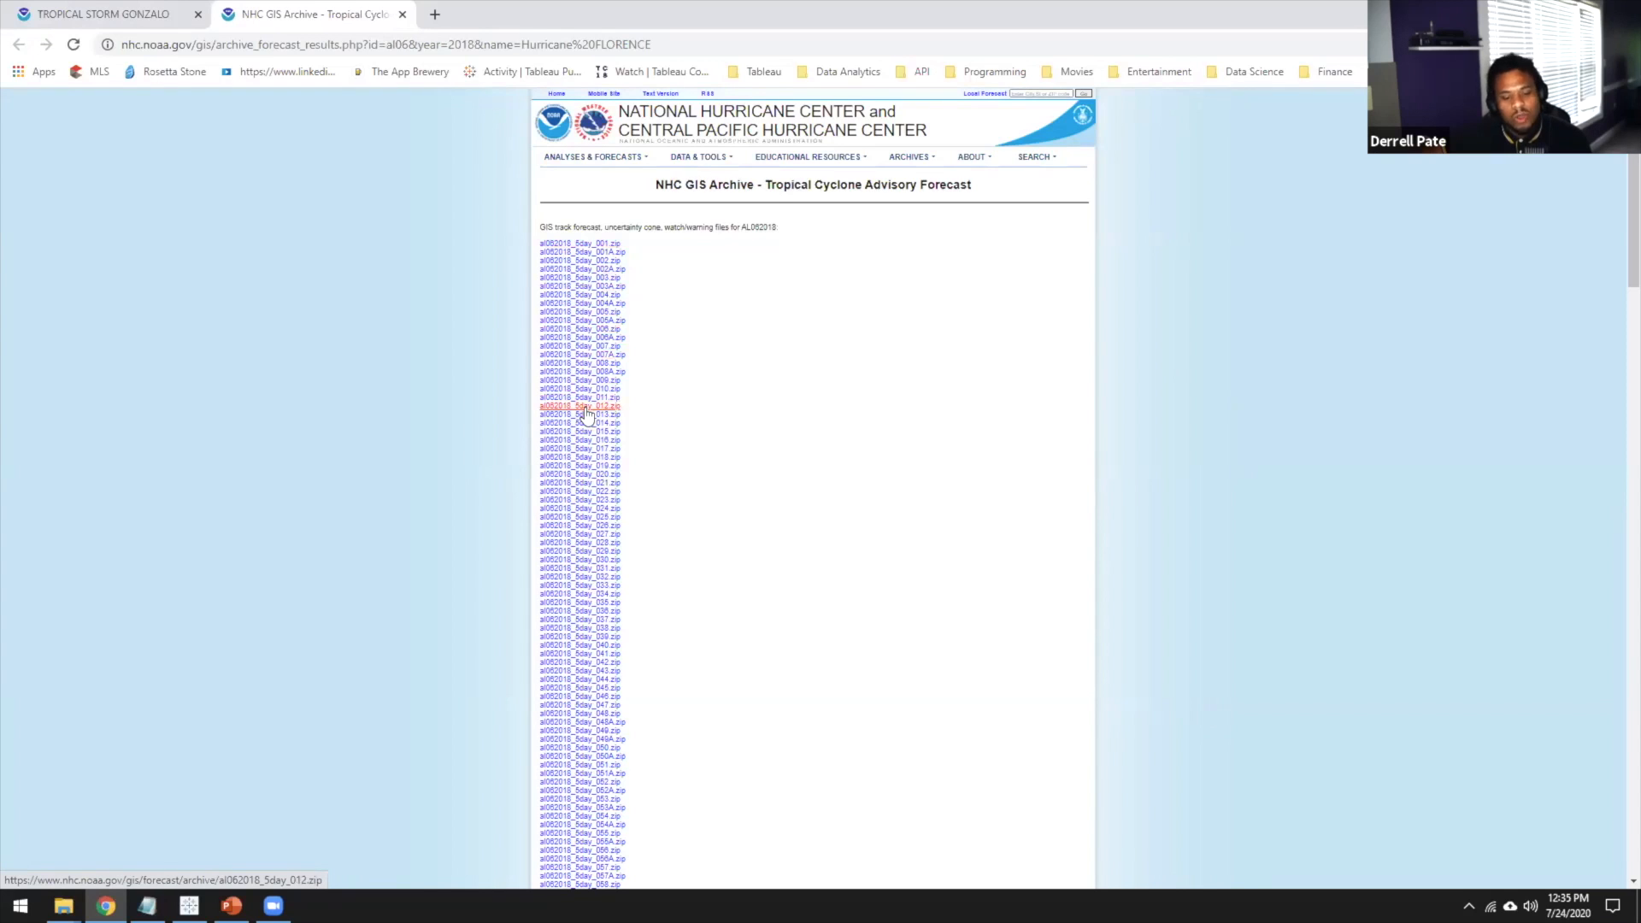
{"action": "scroll", "coordinate": [589, 462], "scroll_direction": "down", "scroll_amount": 9}
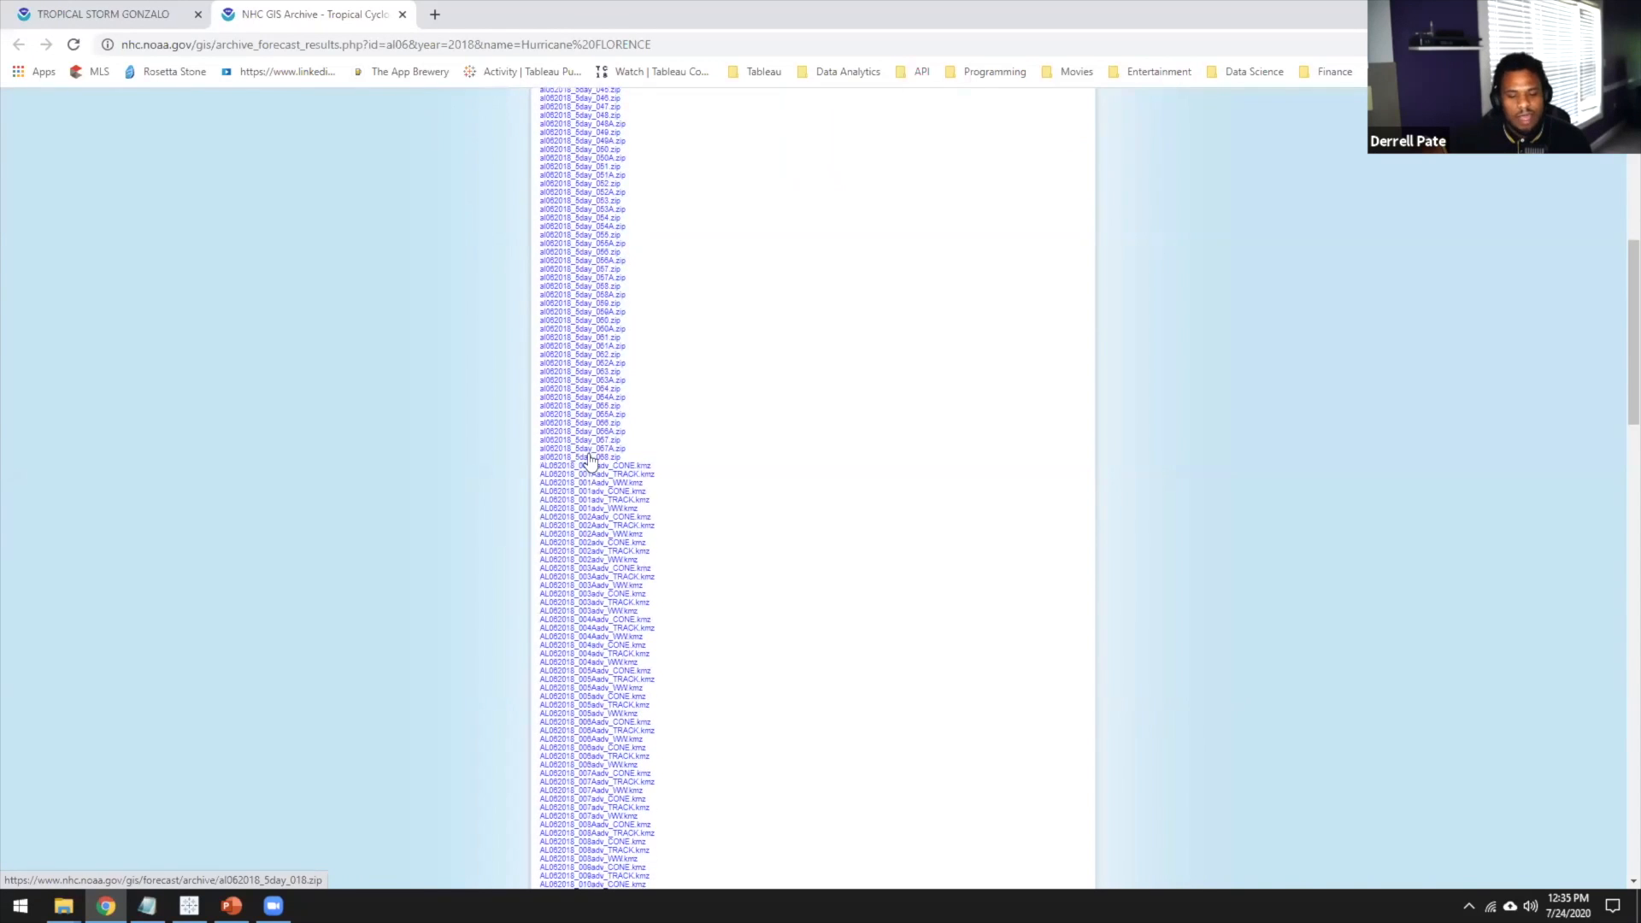
{"action": "scroll", "coordinate": [590, 465], "scroll_direction": "up", "scroll_amount": 2}
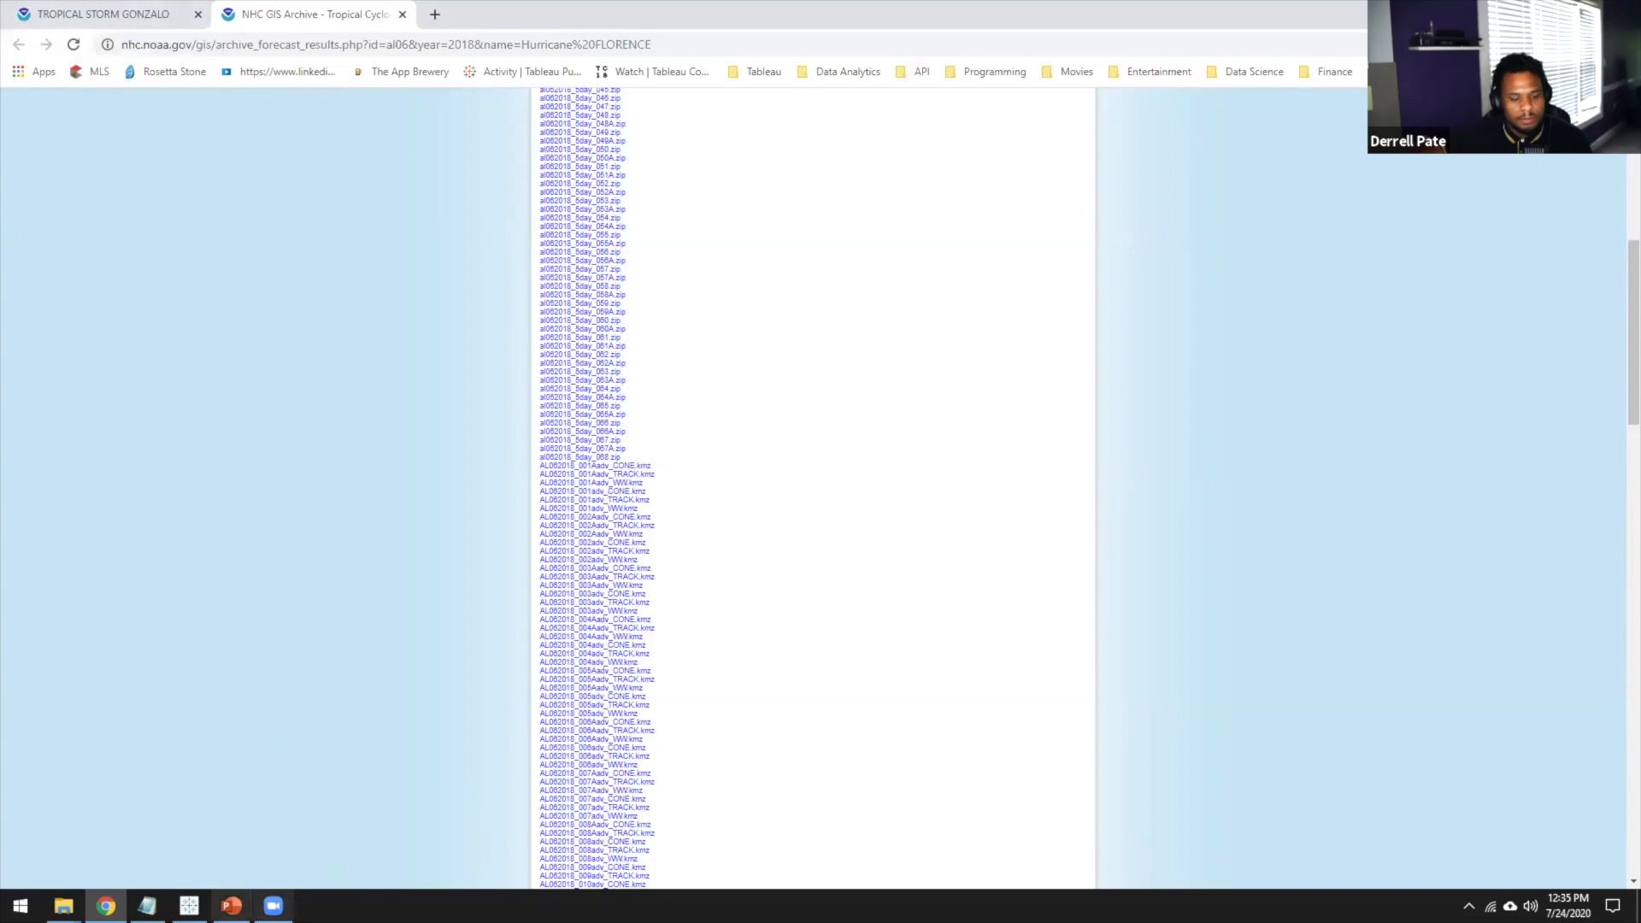
Return to slide 8 in PowerPoint, follow its Maps Dataset link to the US Zip Codes Database, and come back to the slides
{"action": "left_click", "coordinate": [230, 905]}
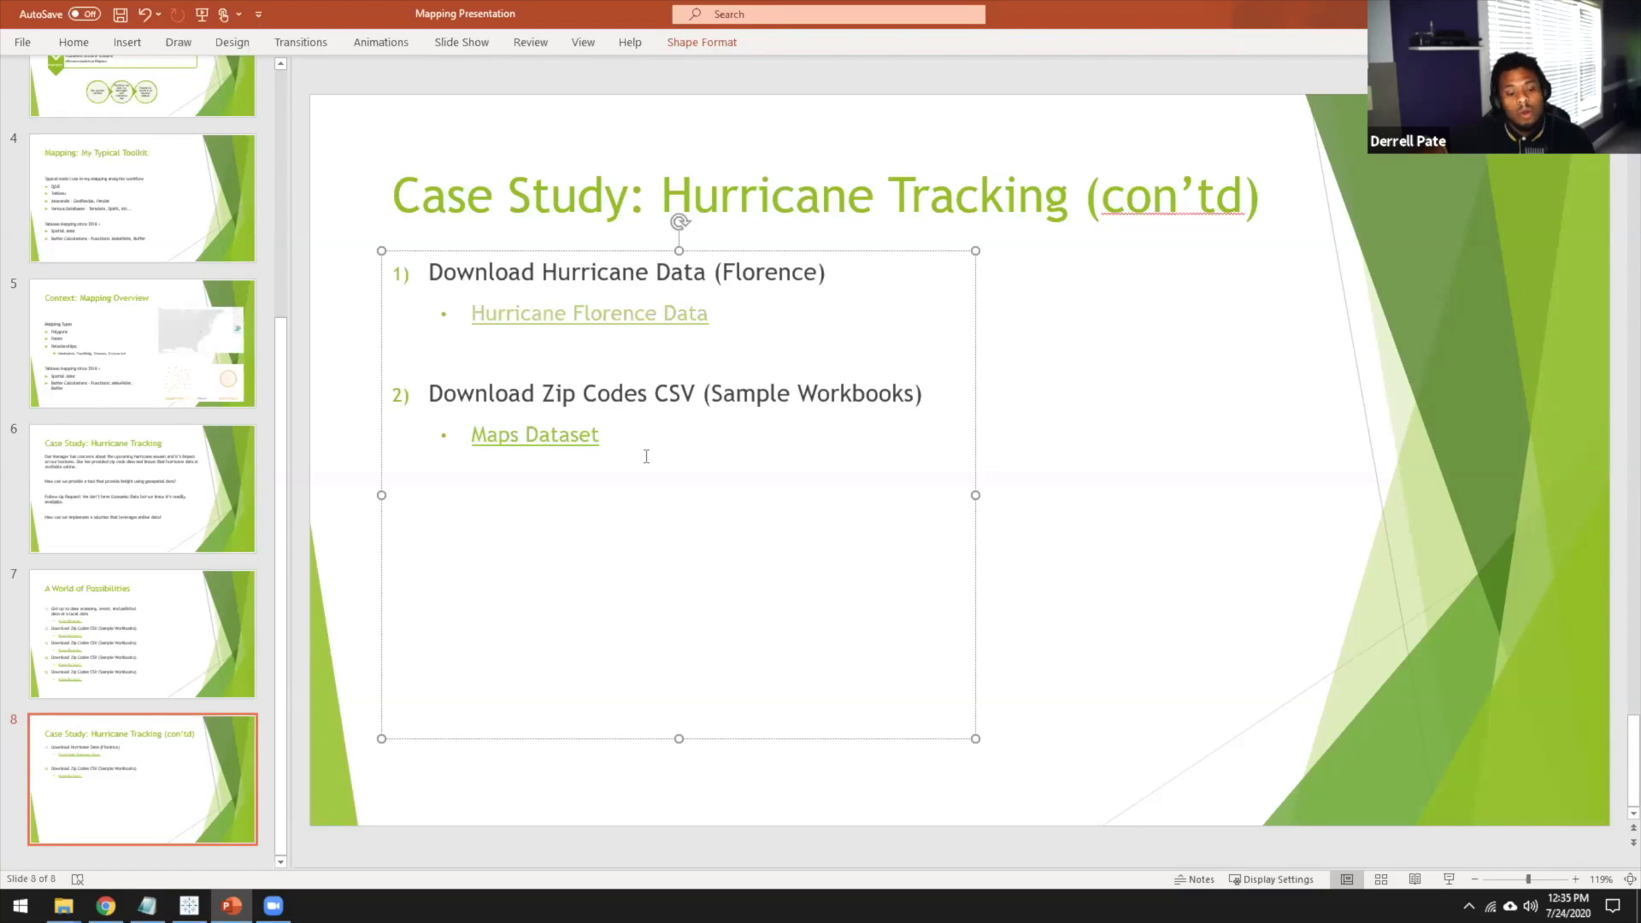
{"action": "left_click", "coordinate": [575, 436], "text": "ctrl"}
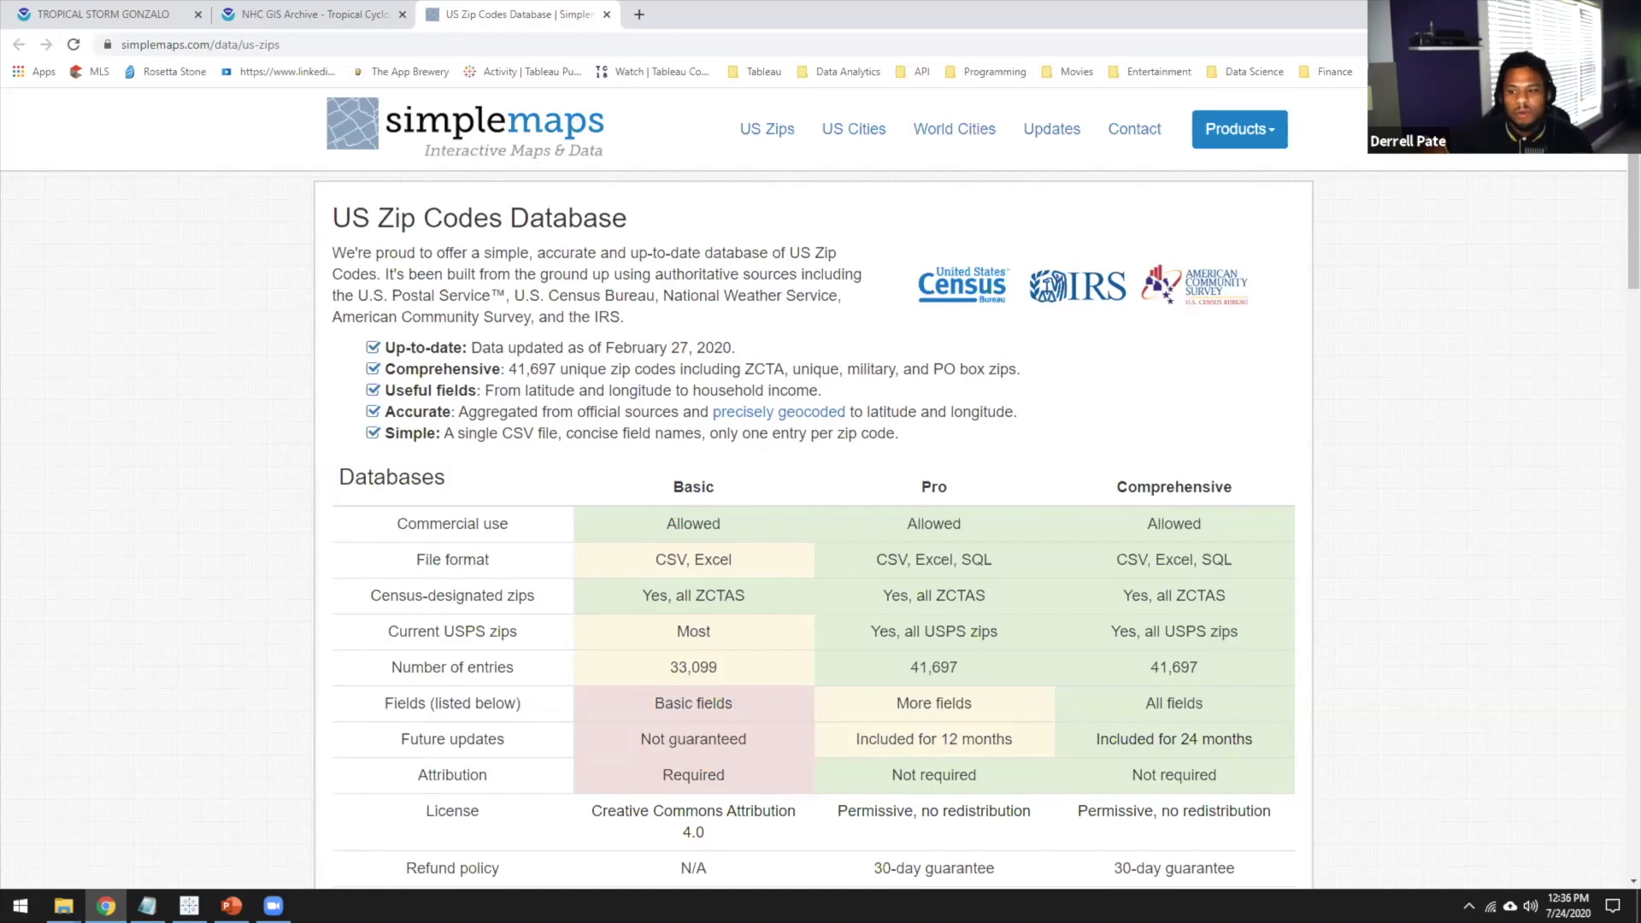
{"action": "key", "text": "alt+Tab"}
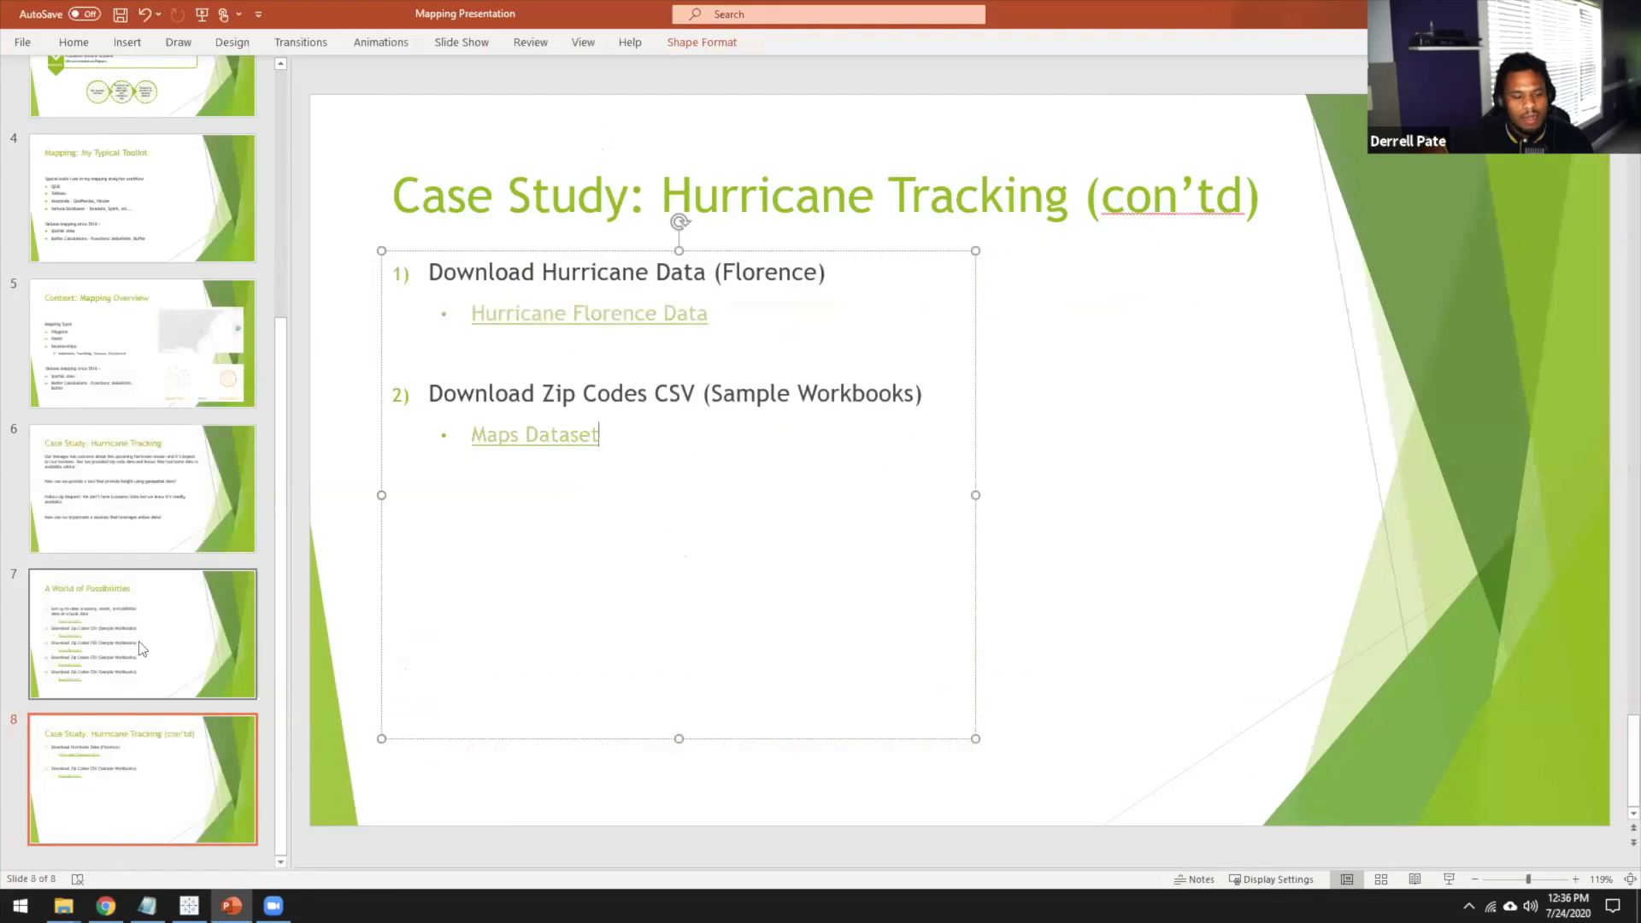
{"action": "left_click", "coordinate": [82, 783]}
{"action": "scroll", "coordinate": [144, 545], "scroll_direction": "up", "scroll_amount": 4}
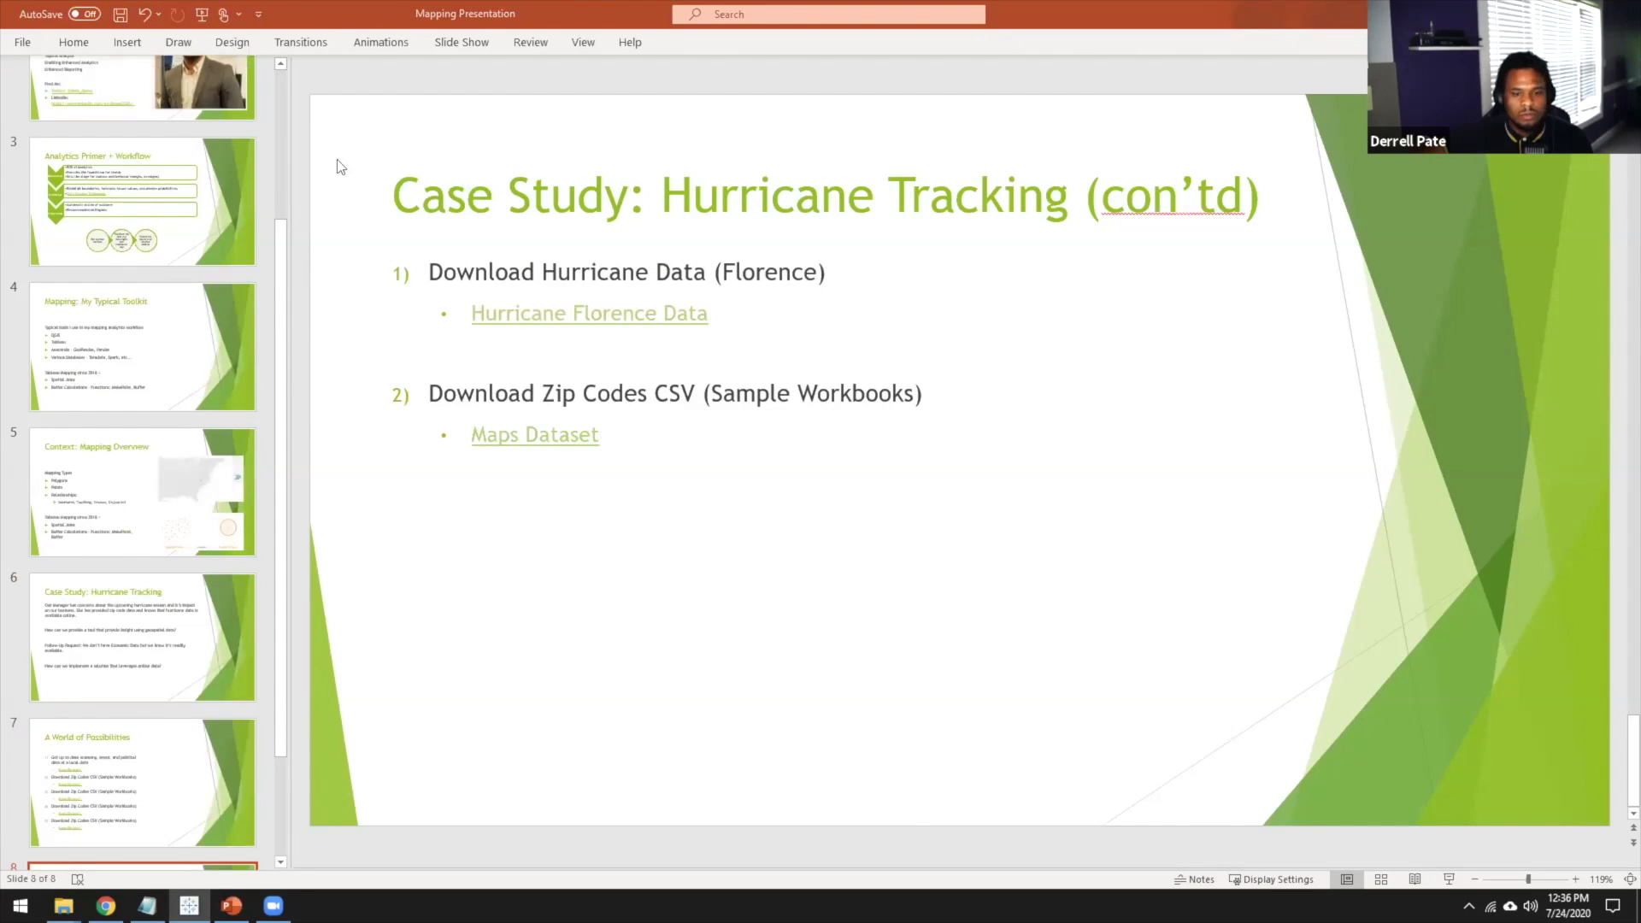
Switch to the Hurricane workbook in Tableau, view the Map-Hurricane sheet, and inspect the spatial join between al062018-058_5day_pgn.shp and zipcode_hurricane_enhanced.shp
{"action": "left_click", "coordinate": [188, 905]}
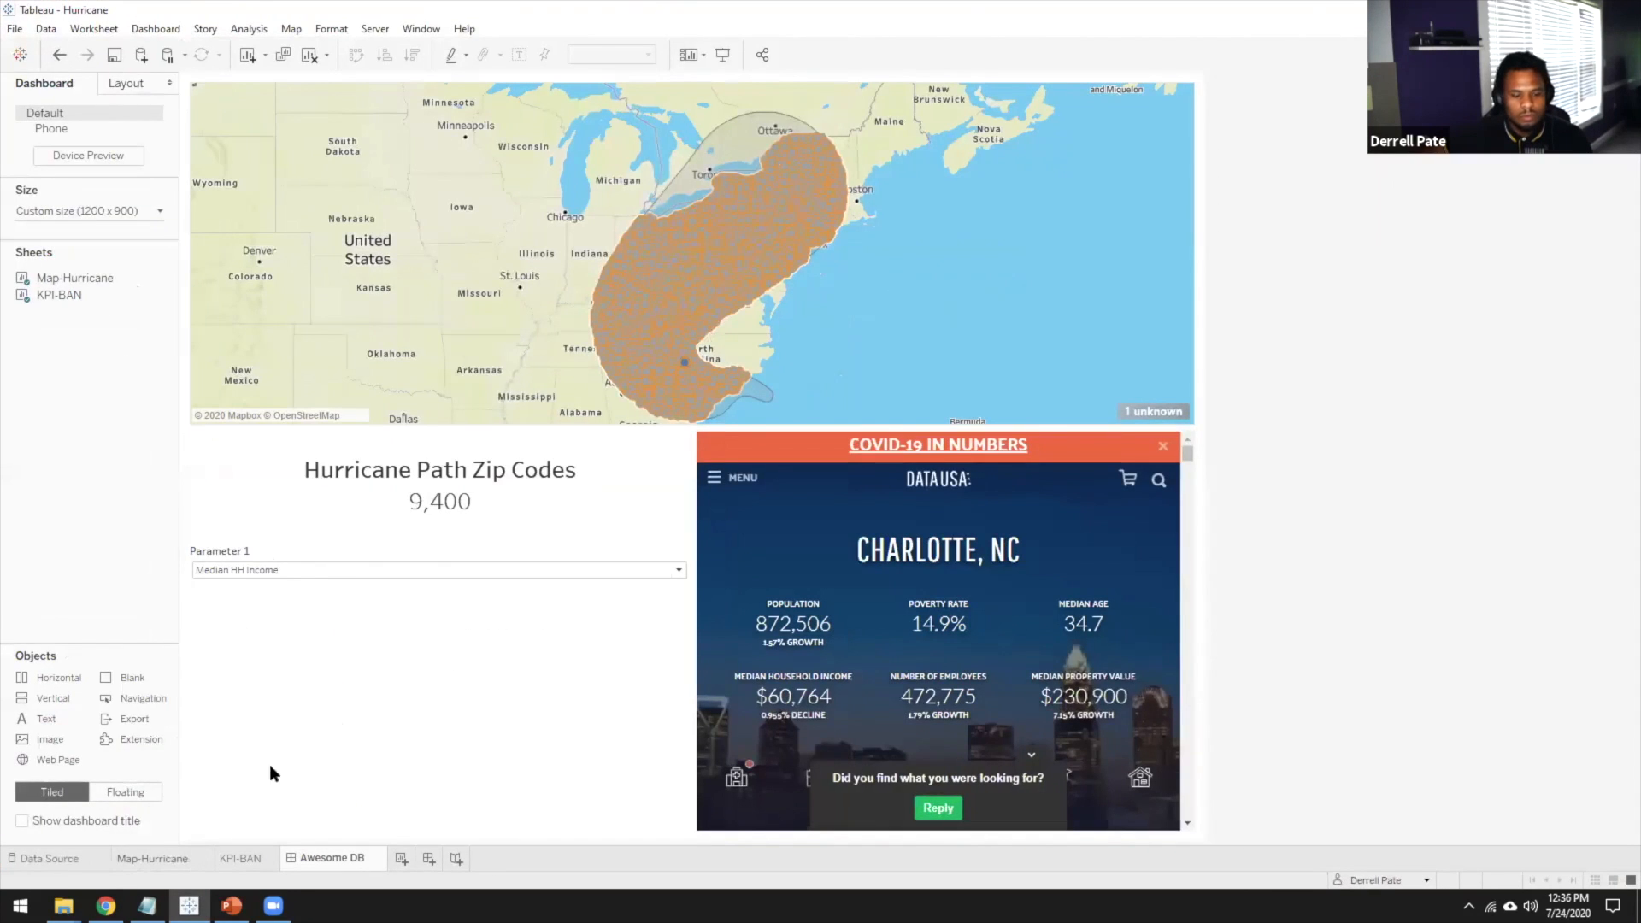
{"action": "left_click", "coordinate": [152, 858]}
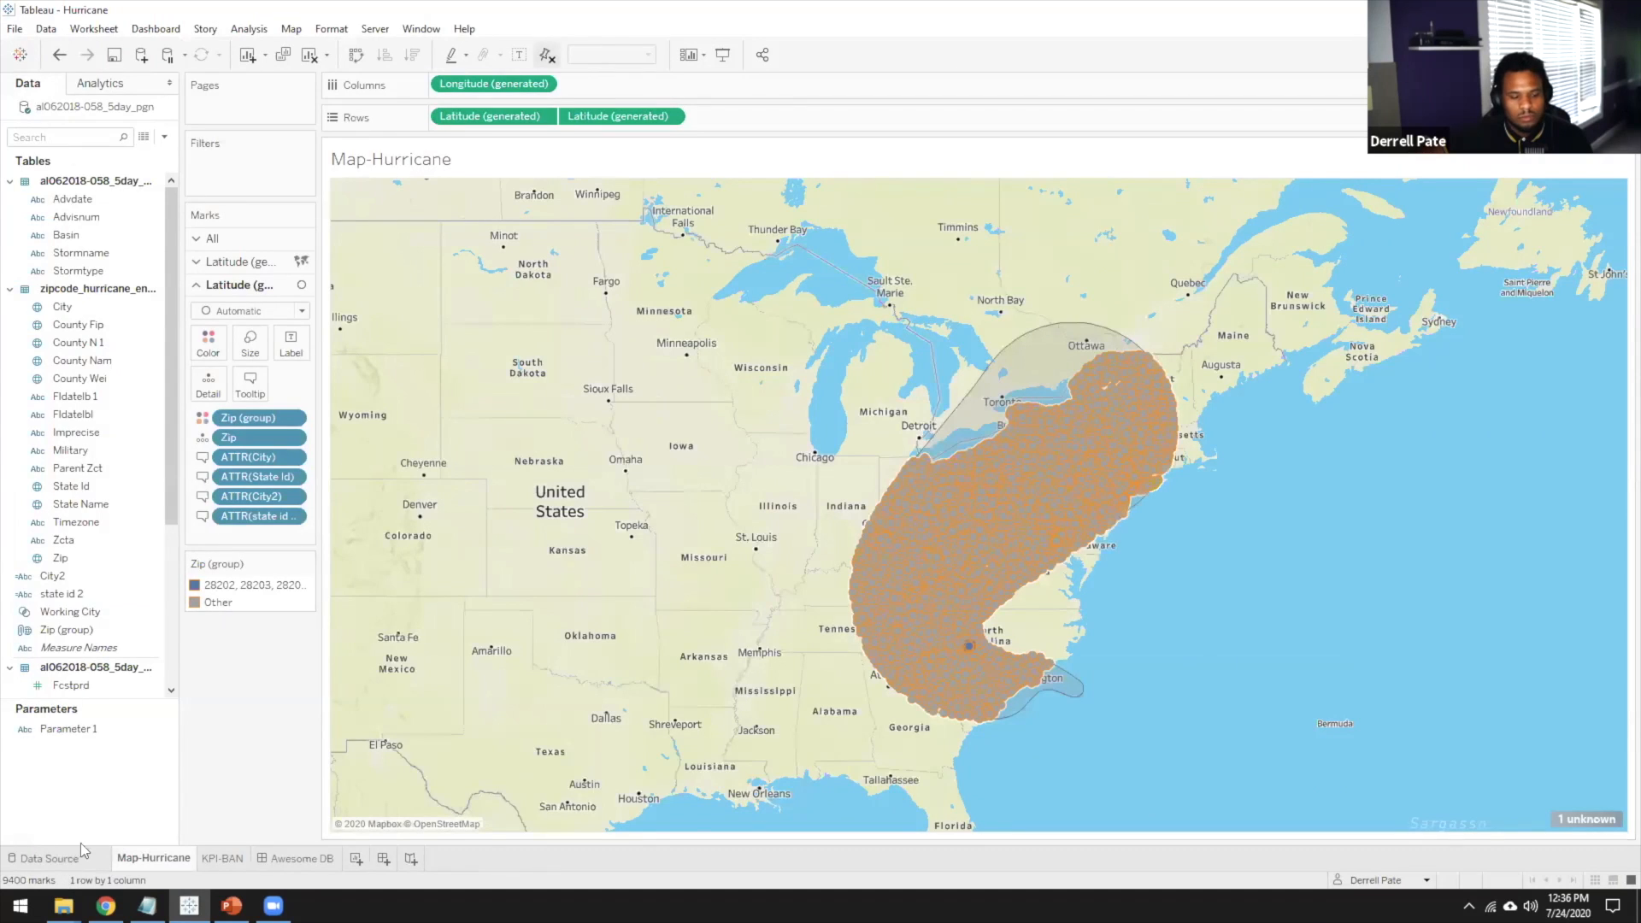
{"action": "left_click", "coordinate": [78, 857]}
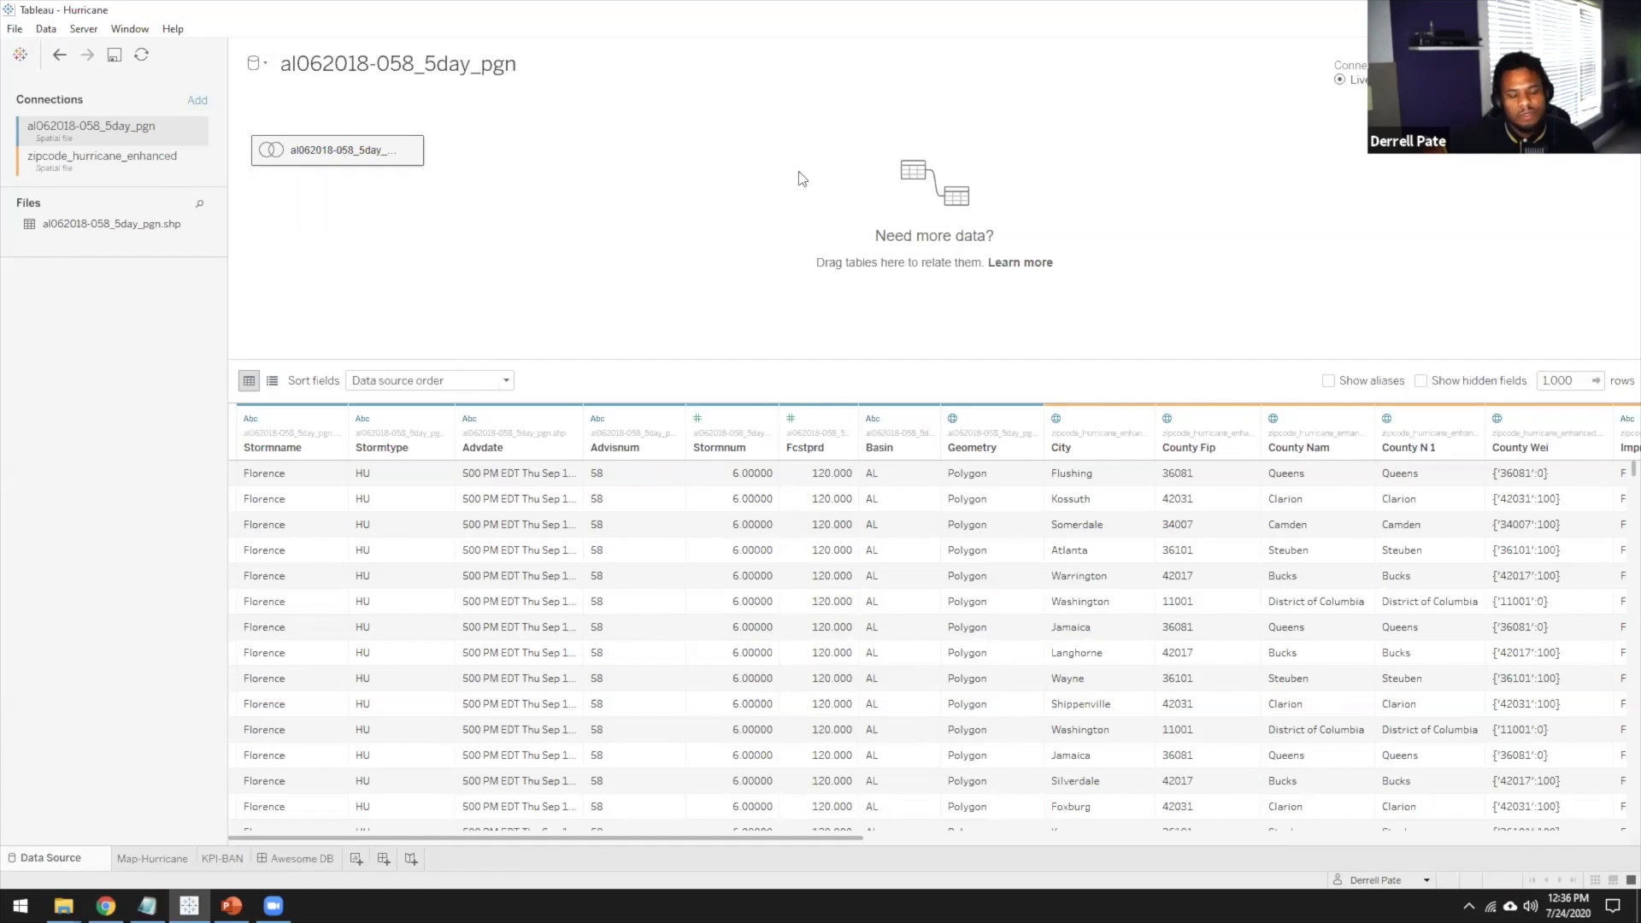
{"action": "double_click", "coordinate": [371, 149]}
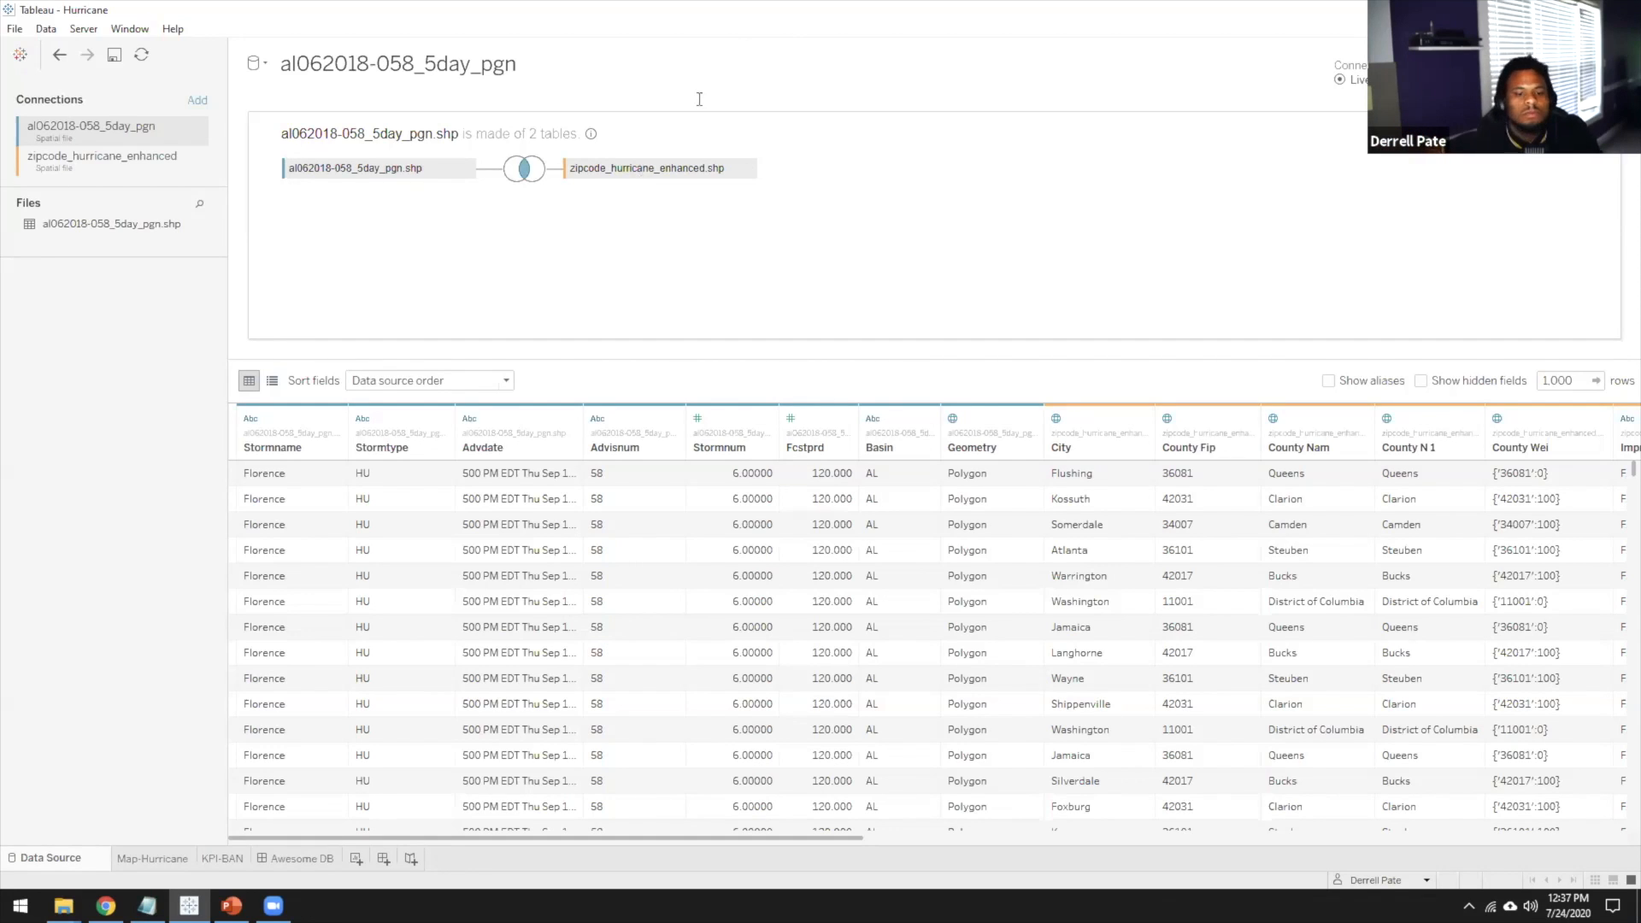
{"action": "left_click", "coordinate": [525, 171]}
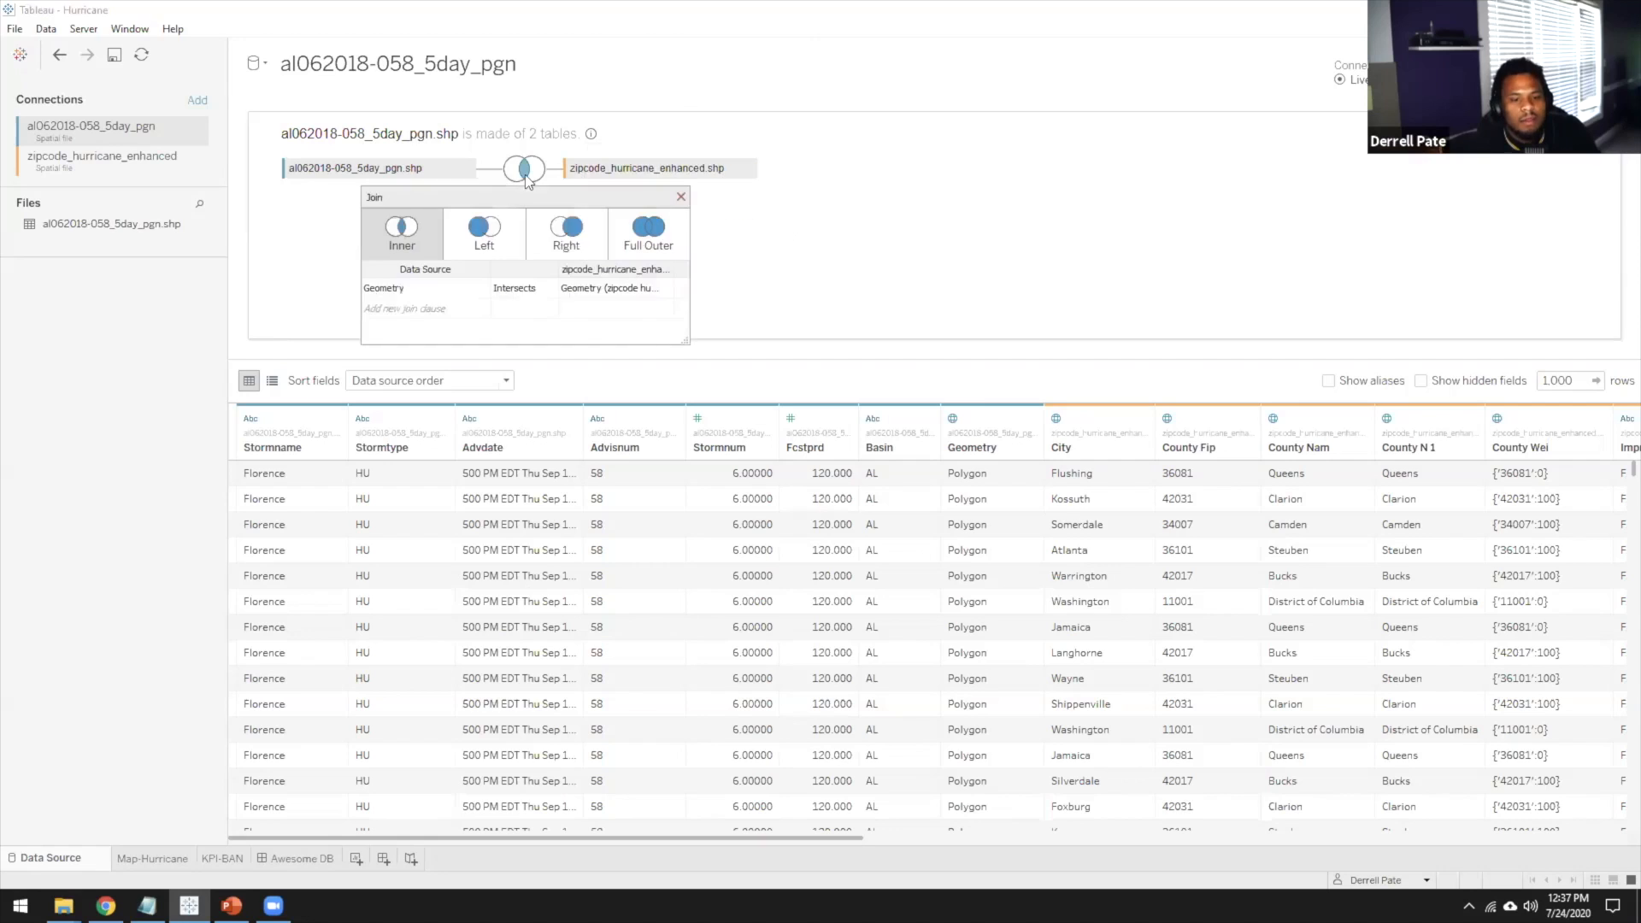
Review the operators for the Geometry join clause, keep Intersects, close the join settings, and return to the Map-Hurricane sheet
{"action": "left_click", "coordinate": [525, 290]}
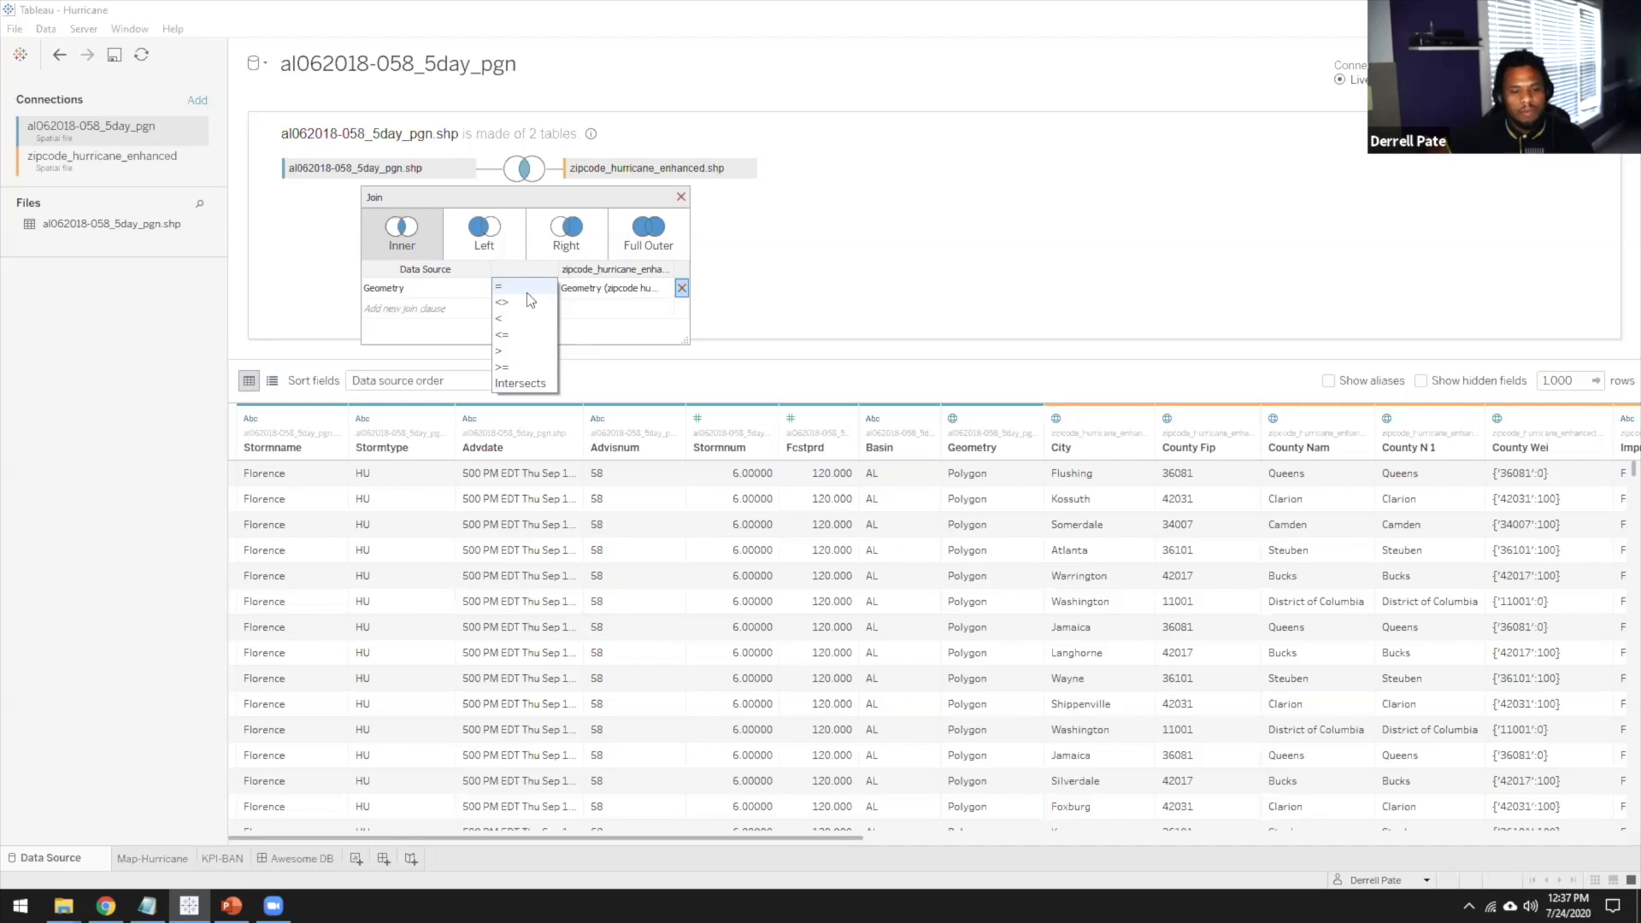
{"action": "left_click", "coordinate": [531, 385]}
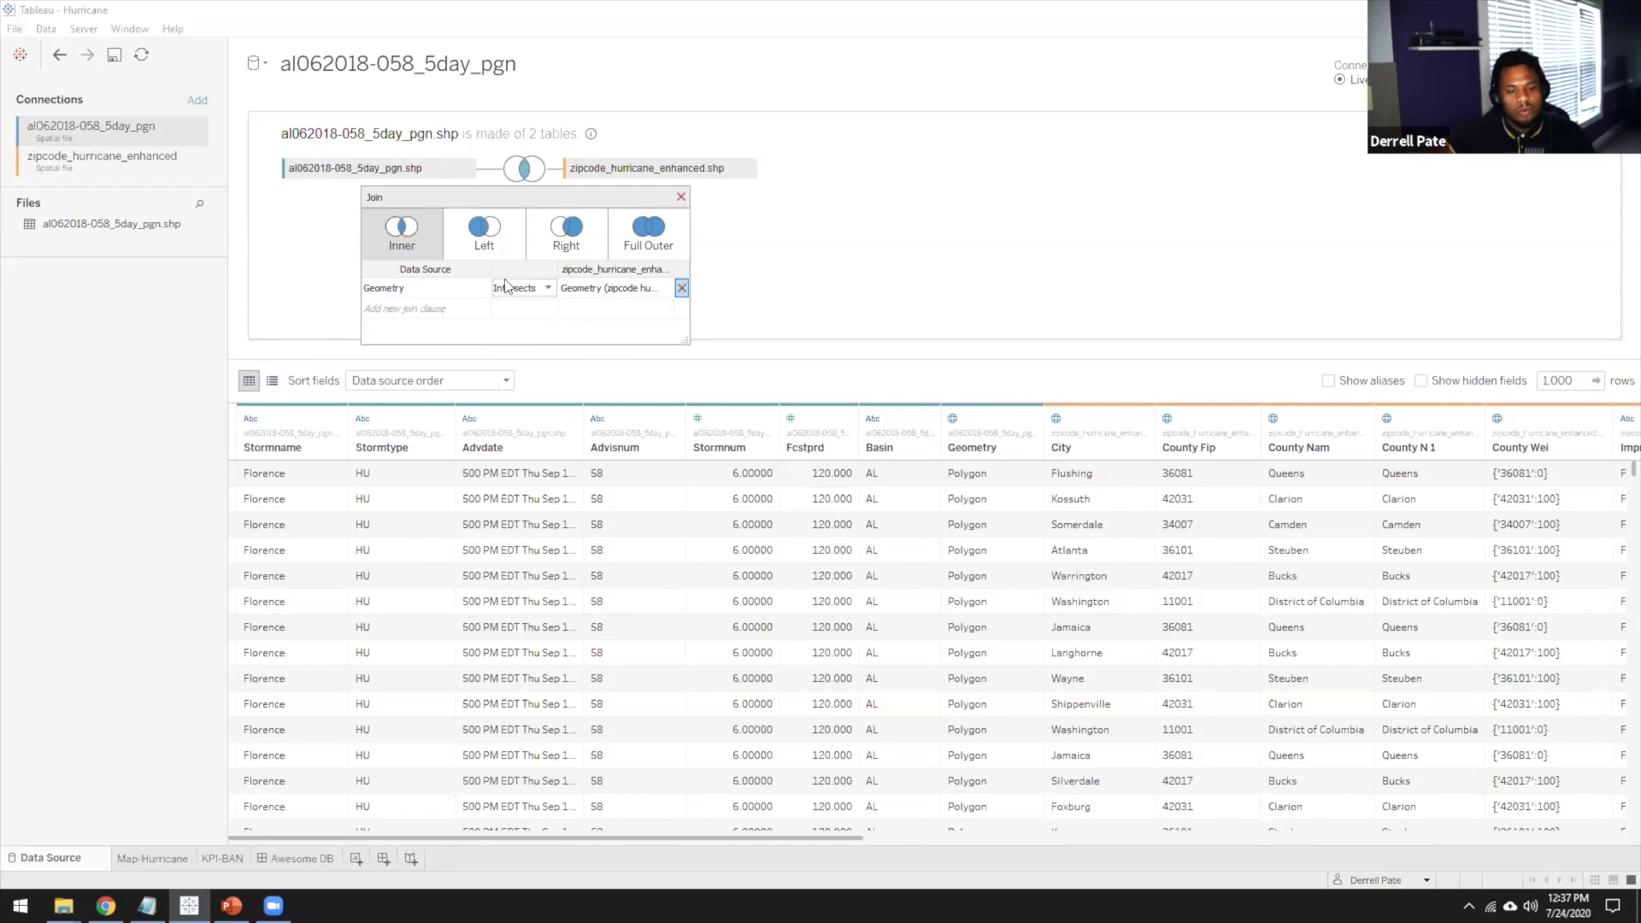
{"action": "left_click", "coordinate": [683, 198]}
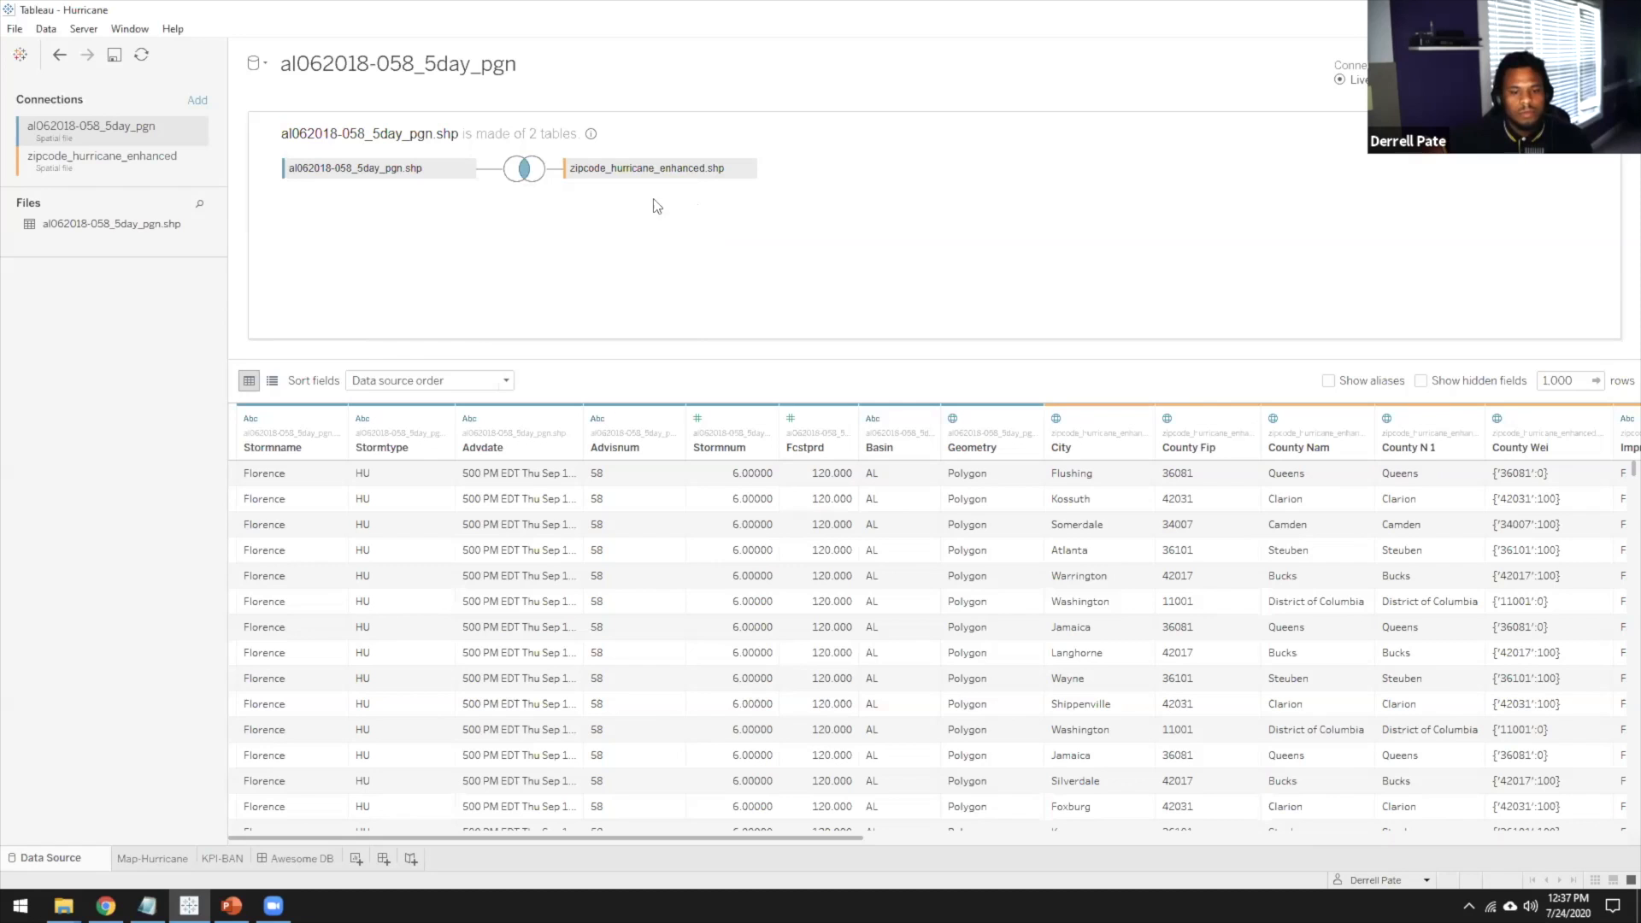
{"action": "left_click", "coordinate": [145, 857]}
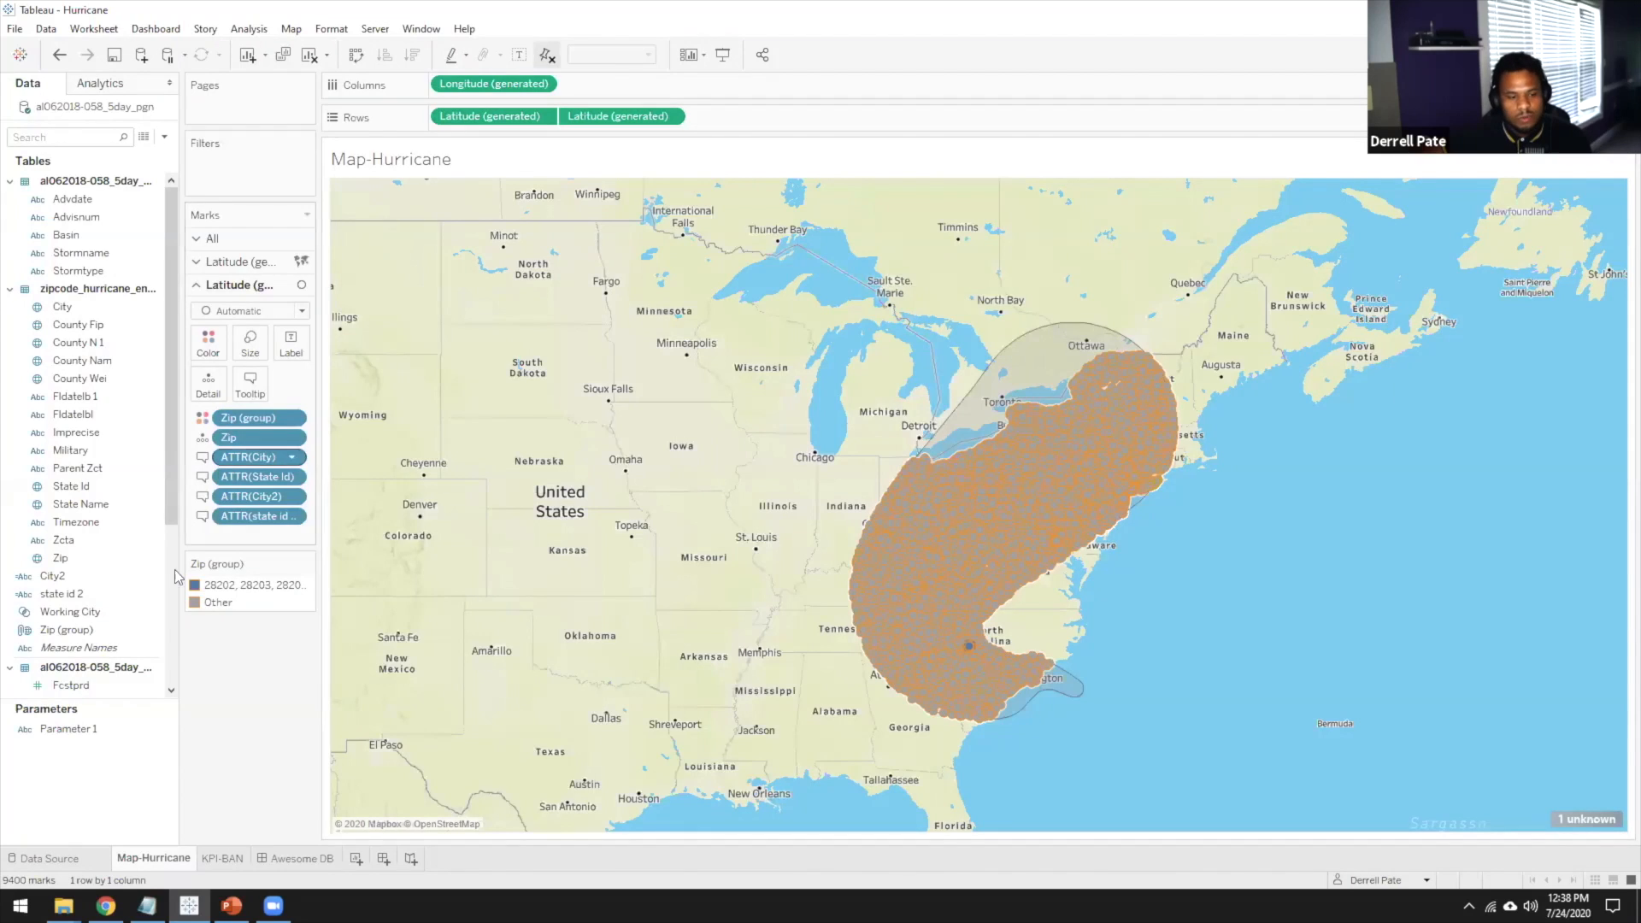
Remove the second Latitude (generated) from Rows and inspect the forecast cone alone around the Carolinas
{"action": "left_click_drag", "start_coordinate": [632, 124], "coordinate": [244, 684]}
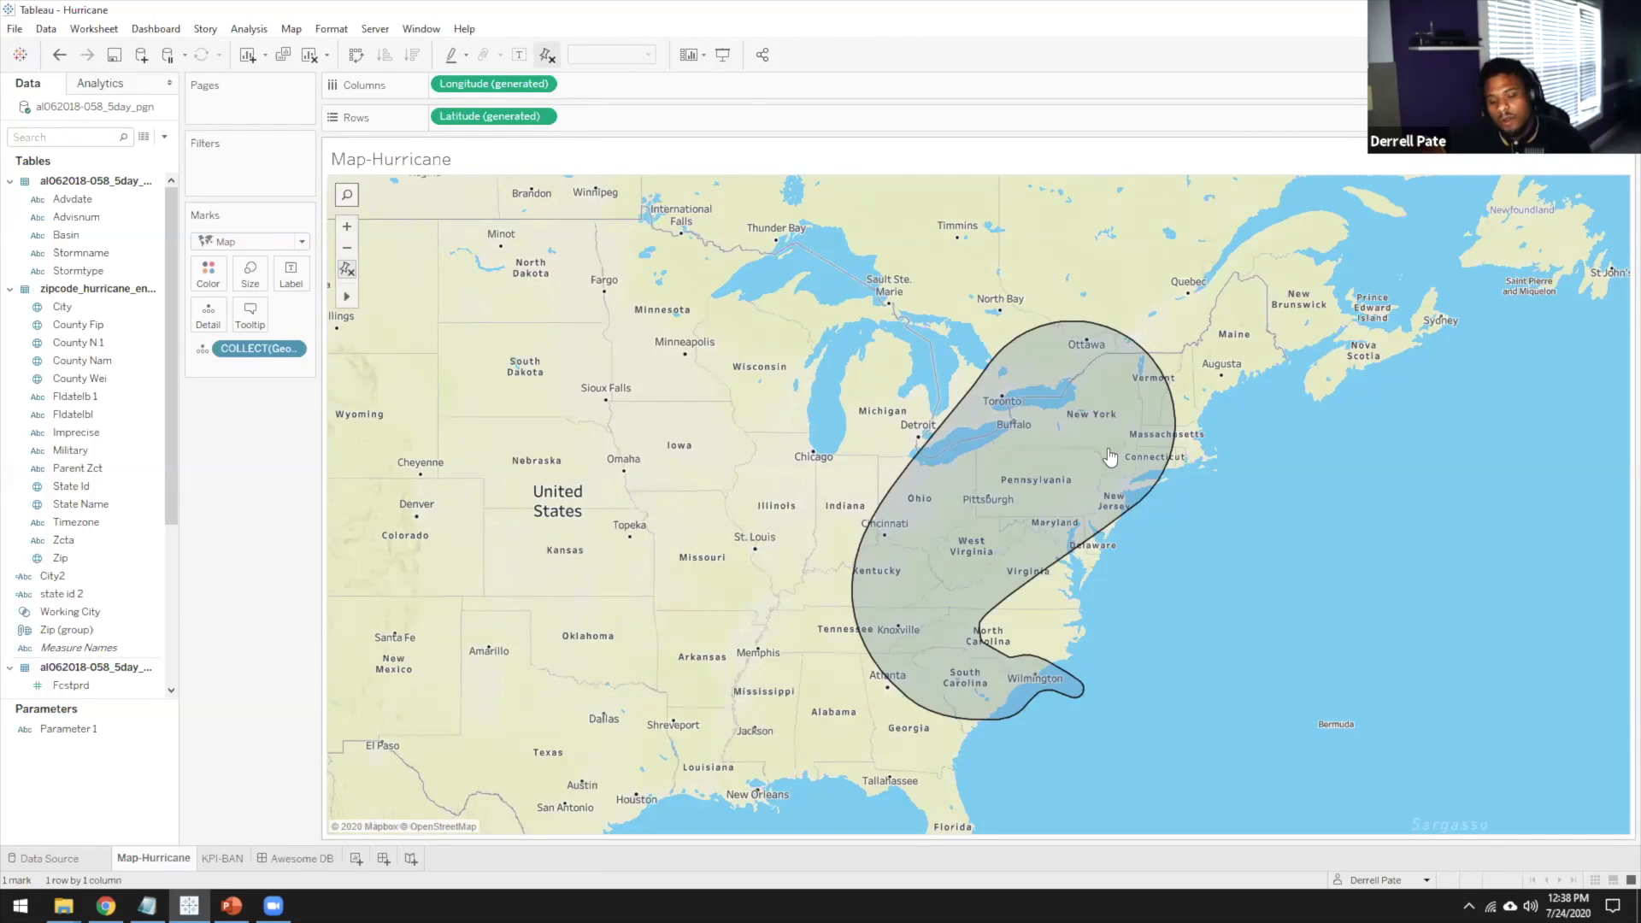
{"action": "scroll", "coordinate": [988, 595], "scroll_direction": "up", "scroll_amount": 3}
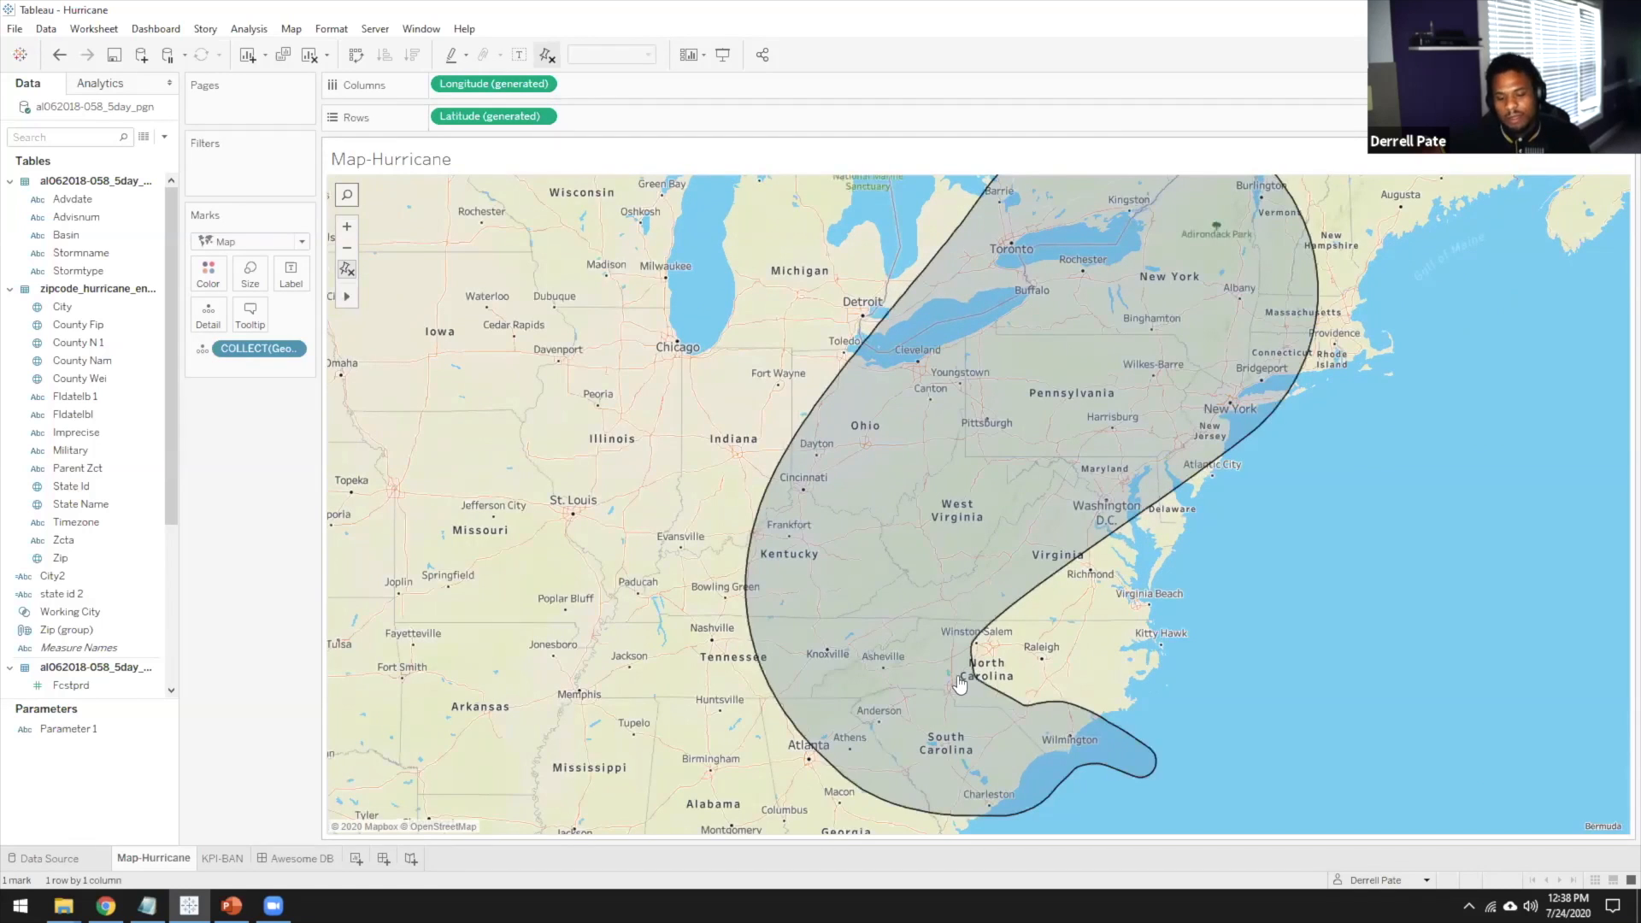
{"action": "scroll", "coordinate": [933, 680], "scroll_direction": "up", "scroll_amount": 2}
{"action": "scroll", "coordinate": [933, 681], "scroll_direction": "up", "scroll_amount": 3}
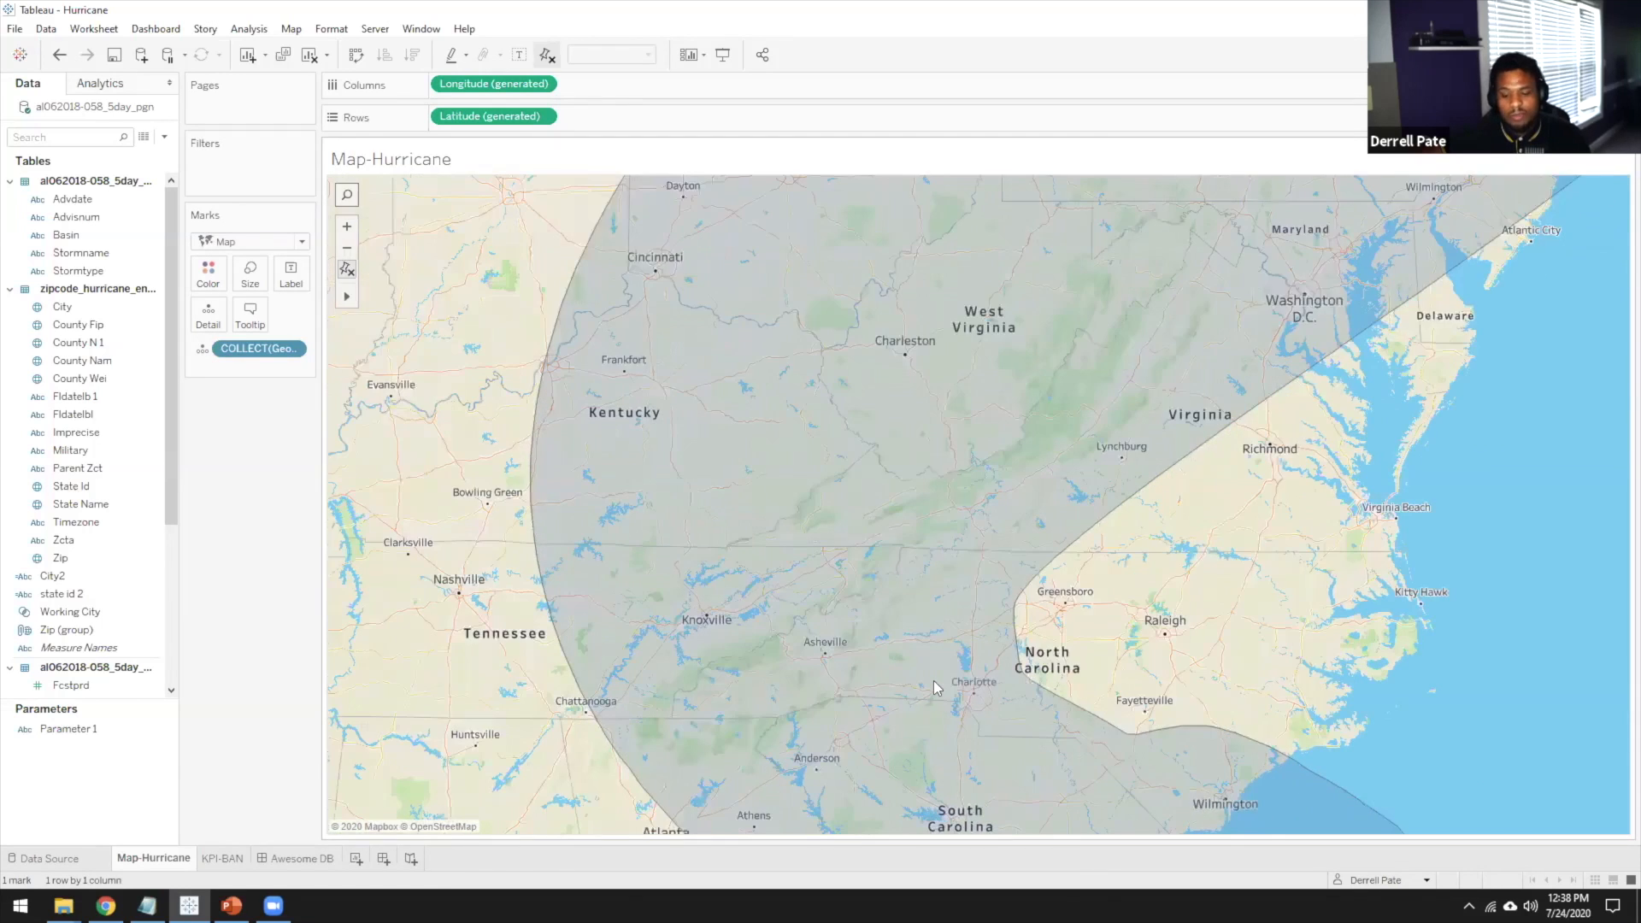
{"action": "scroll", "coordinate": [1000, 712], "scroll_direction": "up", "scroll_amount": 1}
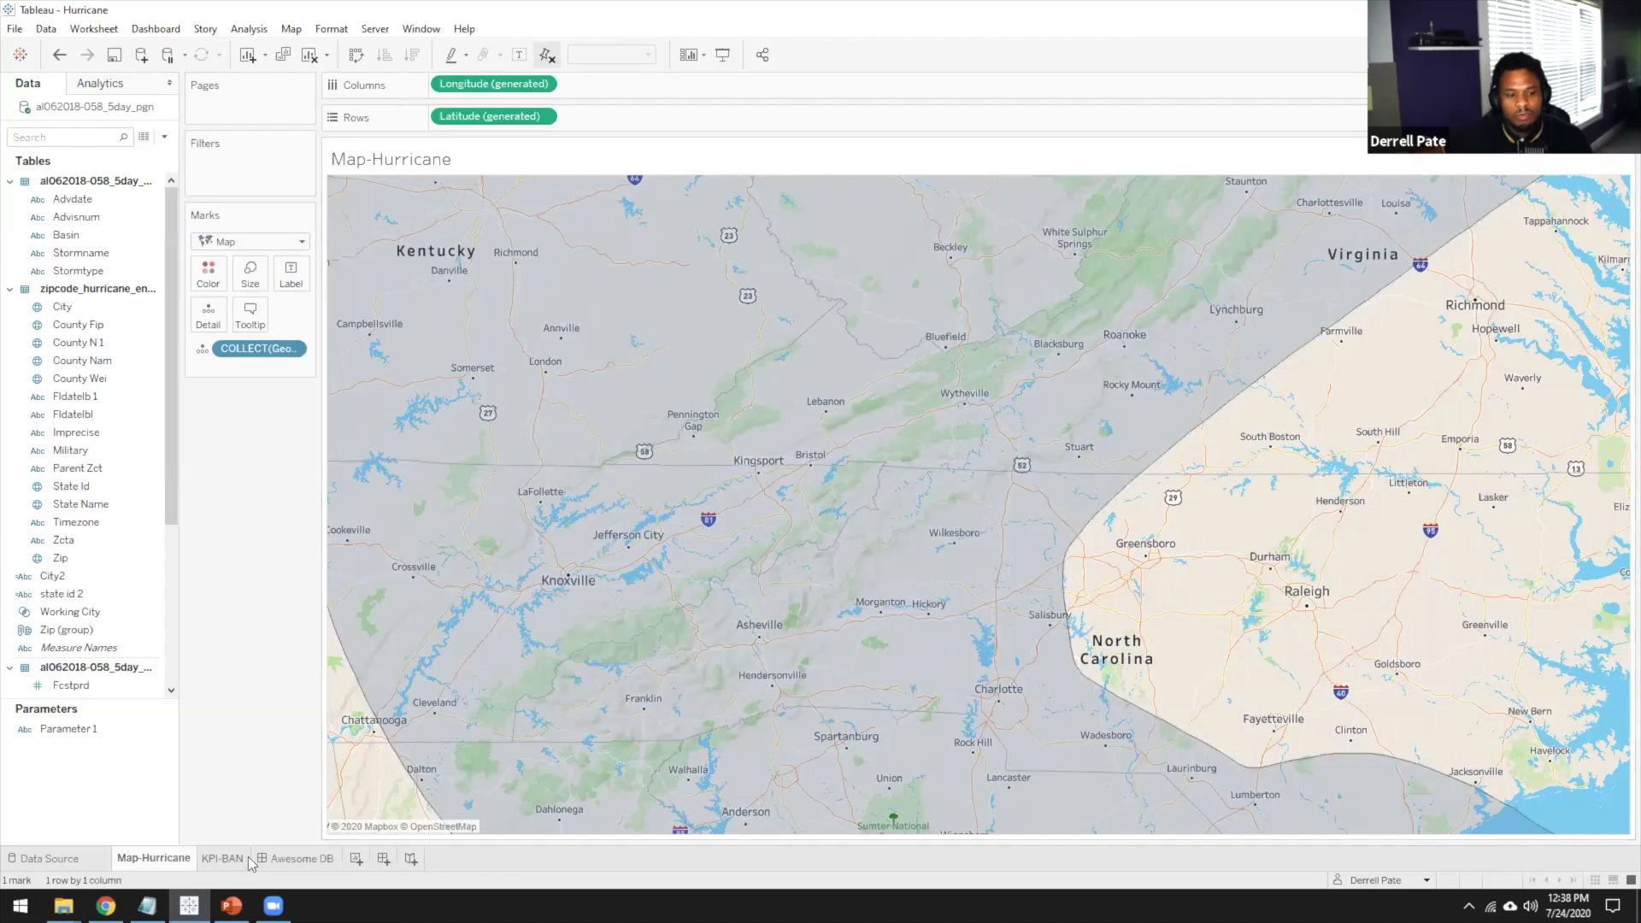
{"action": "mouse_move", "coordinate": [248, 856]}
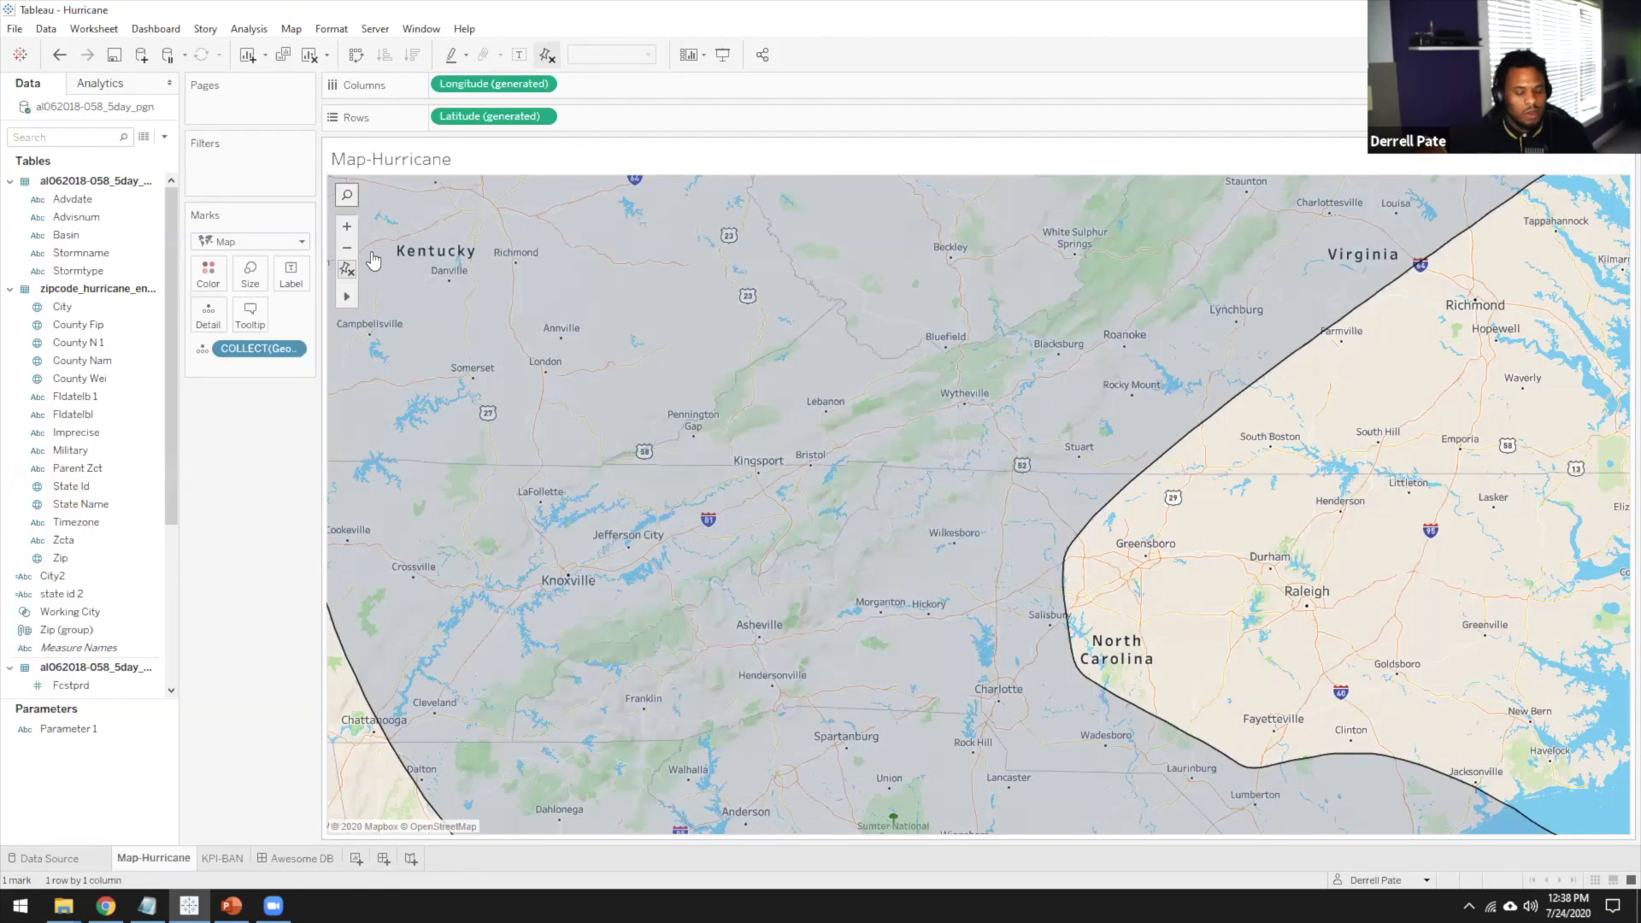
Undo the map zooming and the removal of the second Latitude (generated) from Rows
{"action": "key", "text": "ctrl+z"}
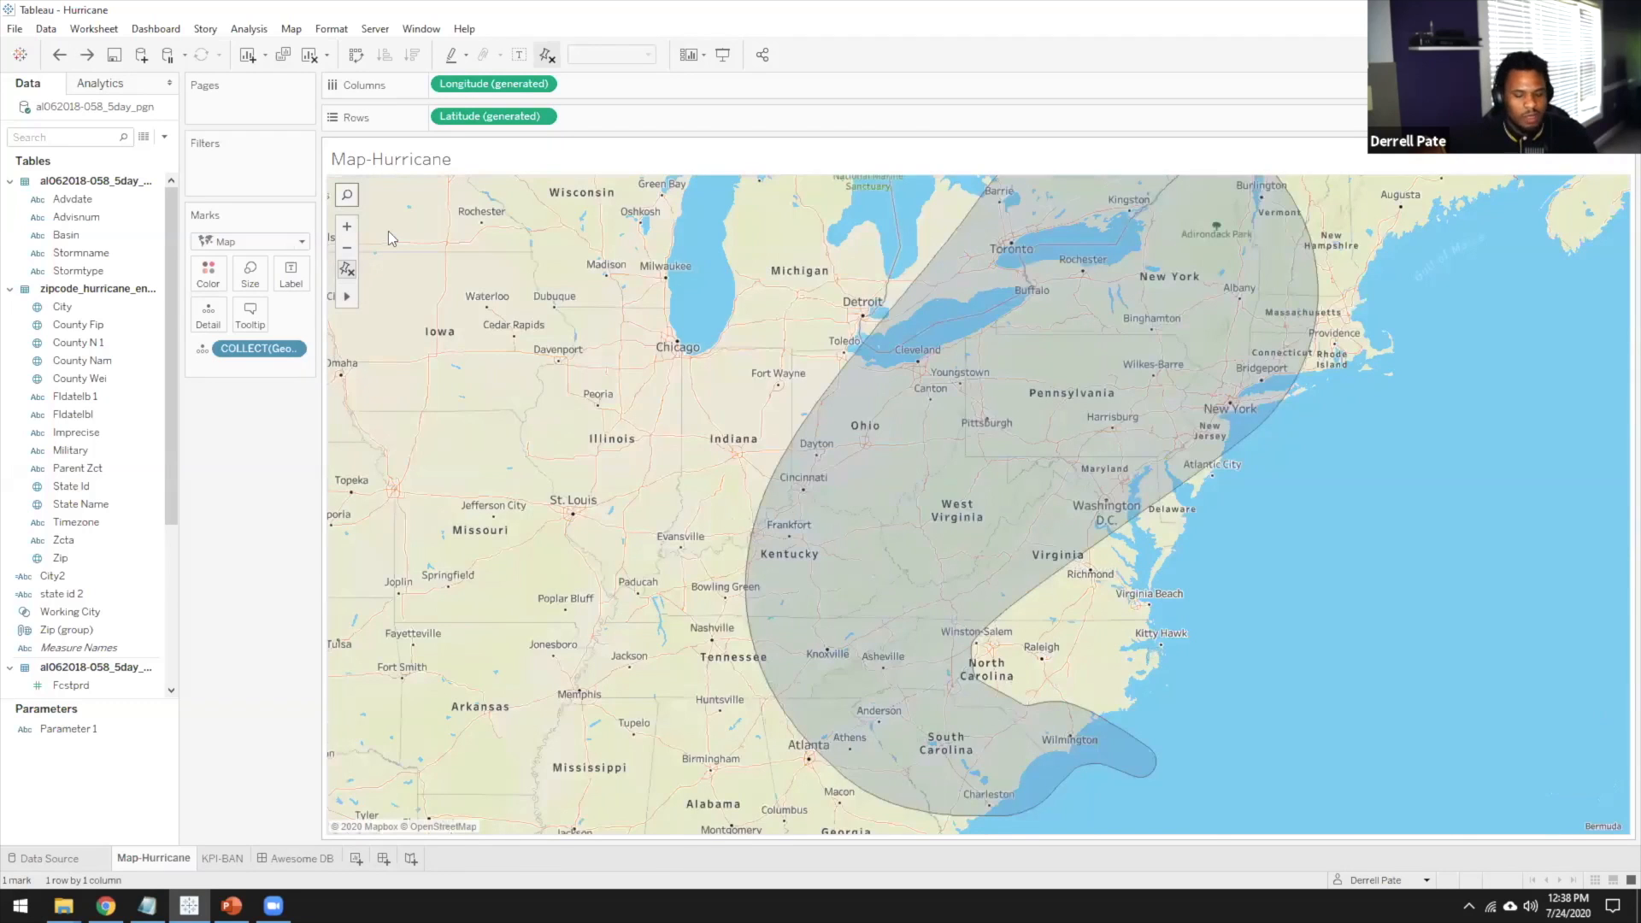
{"action": "key", "text": "ctrl+z"}
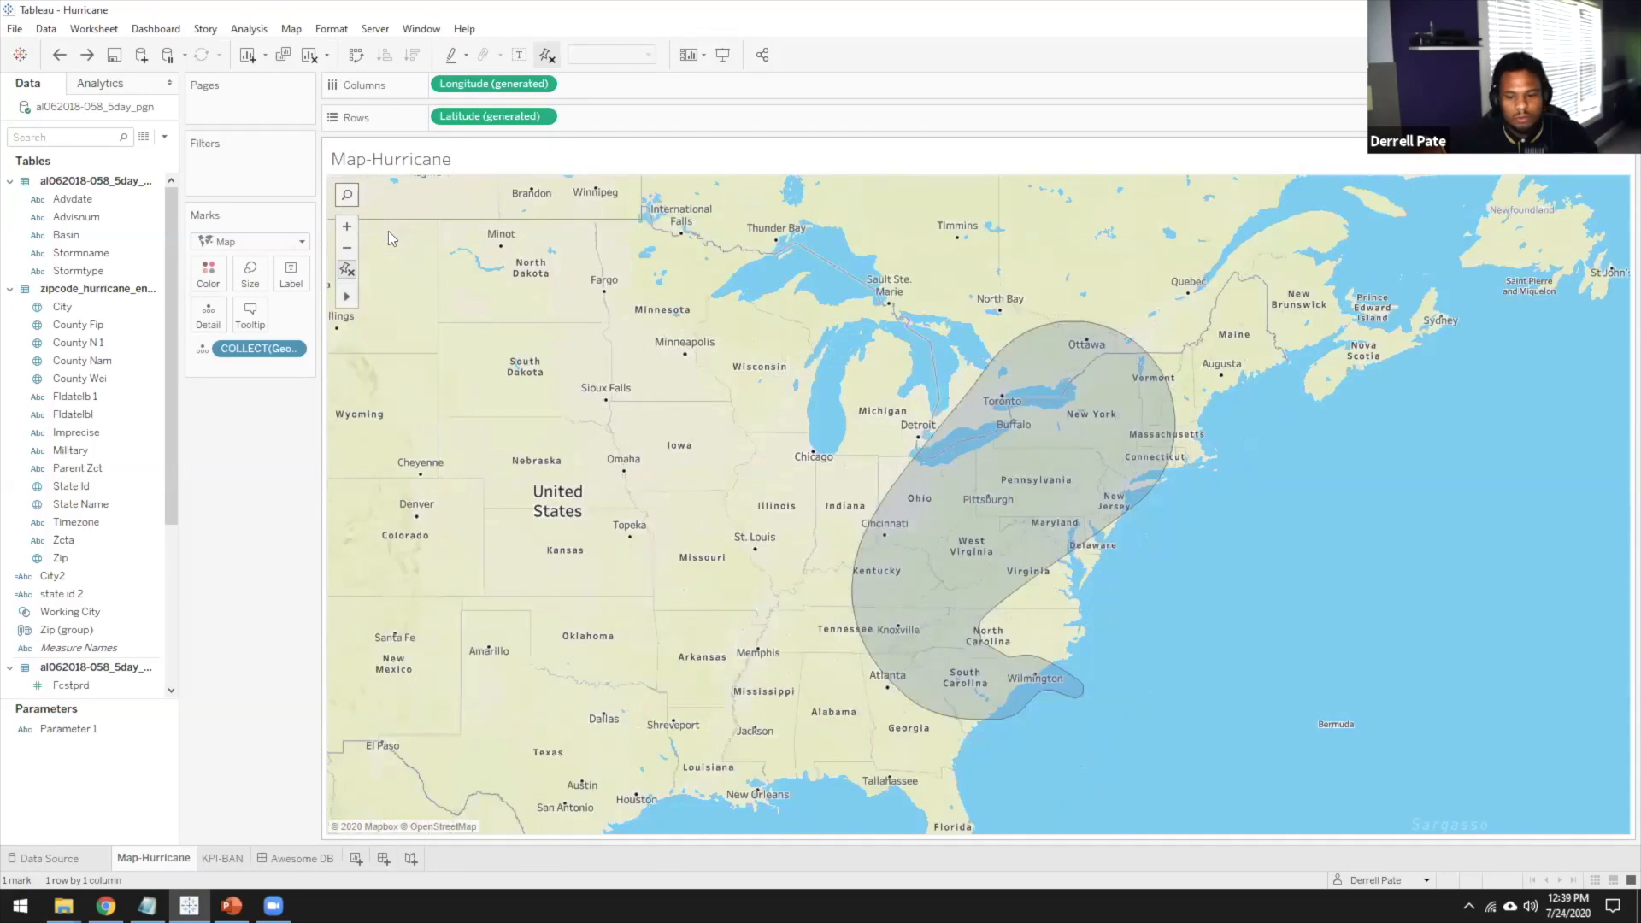
{"action": "key", "text": "ctrl+z"}
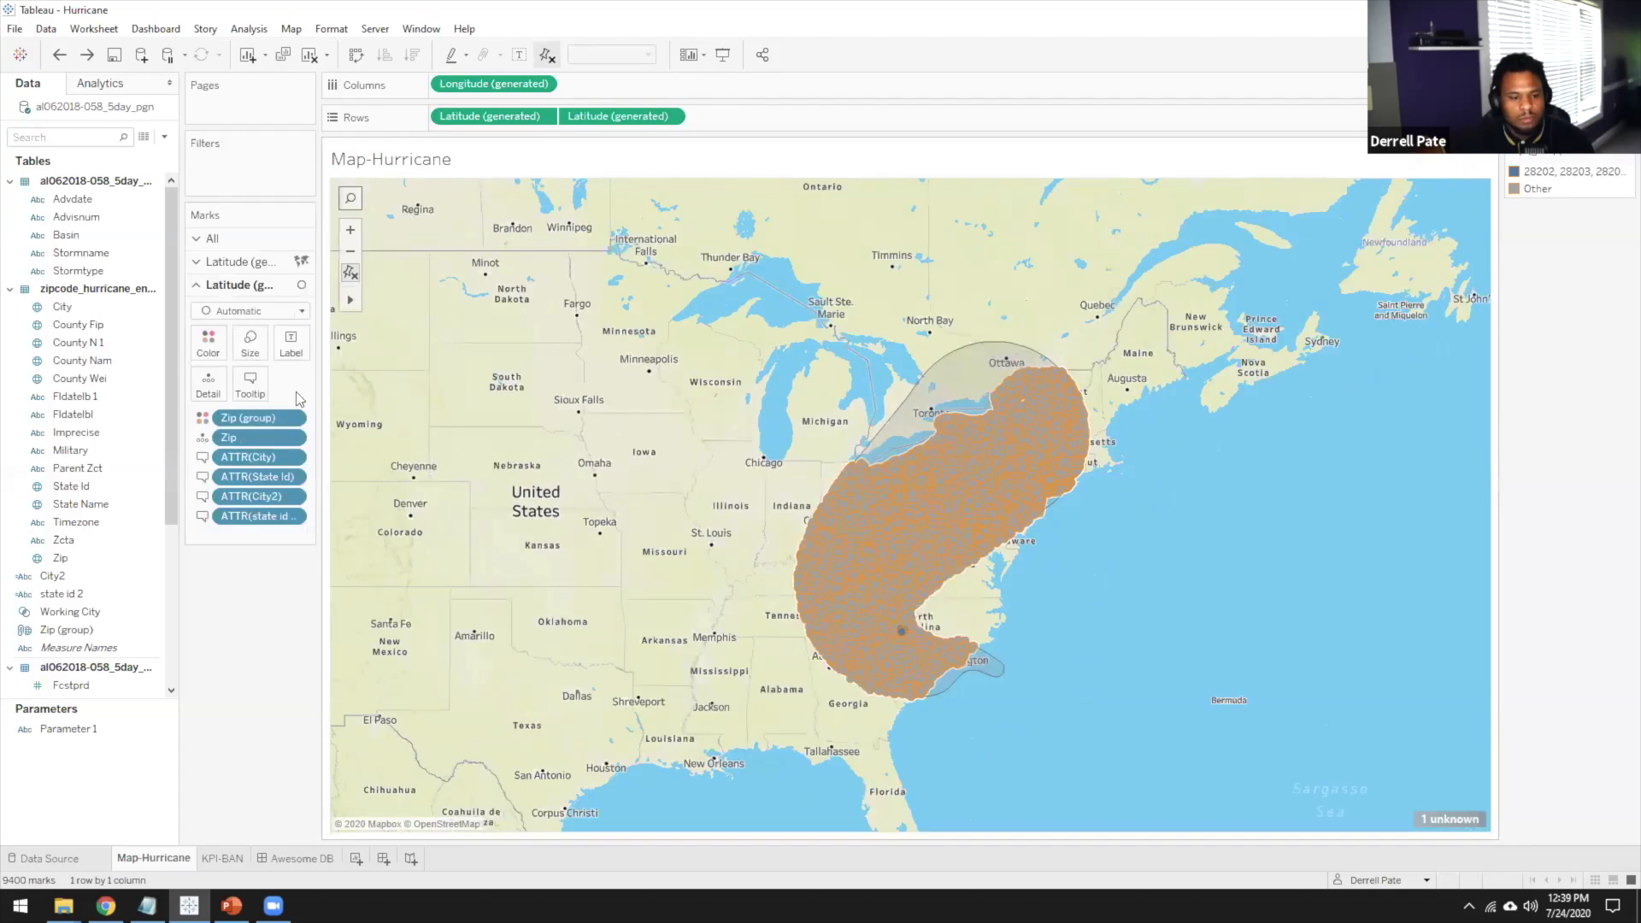
Remove the COLLECT(Geometry) field from the first Latitude (generated) layer's marks, leaving only the zip code points on the map
{"action": "left_click", "coordinate": [267, 263]}
{"action": "left_click_drag", "start_coordinate": [249, 392], "coordinate": [284, 591]}
{"action": "left_click_drag", "start_coordinate": [734, 530], "coordinate": [812, 590]}
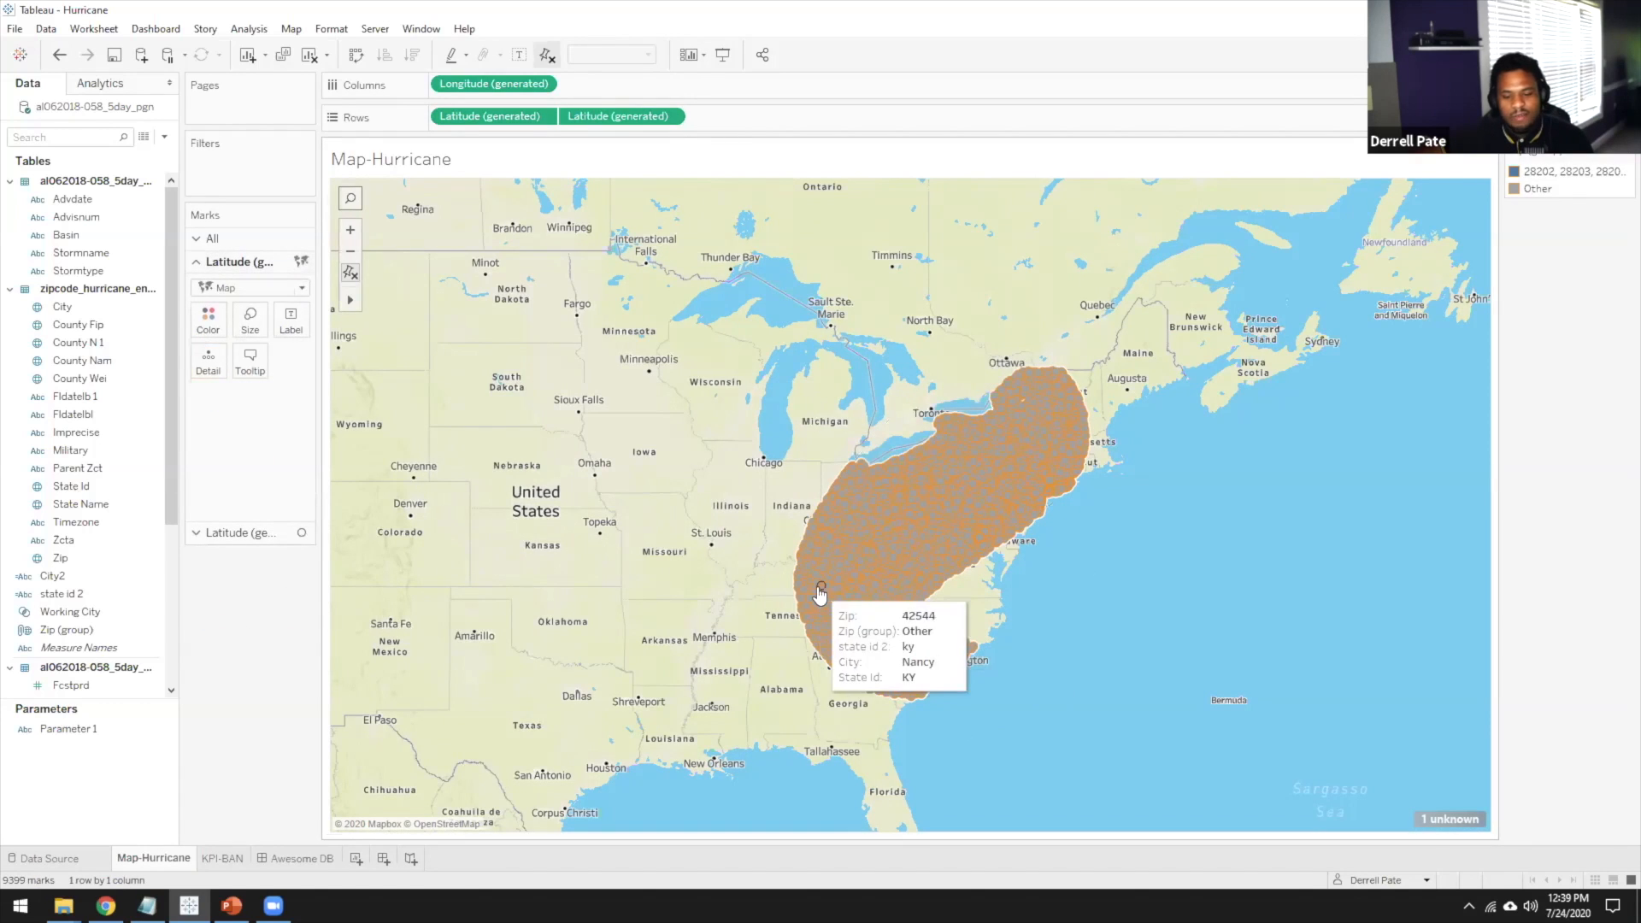
Examine the grouped zip code points around Charlotte, North Carolina, including the details for zip 28213, and return to the full map
{"action": "scroll", "coordinate": [853, 608], "scroll_direction": "up", "scroll_amount": 3}
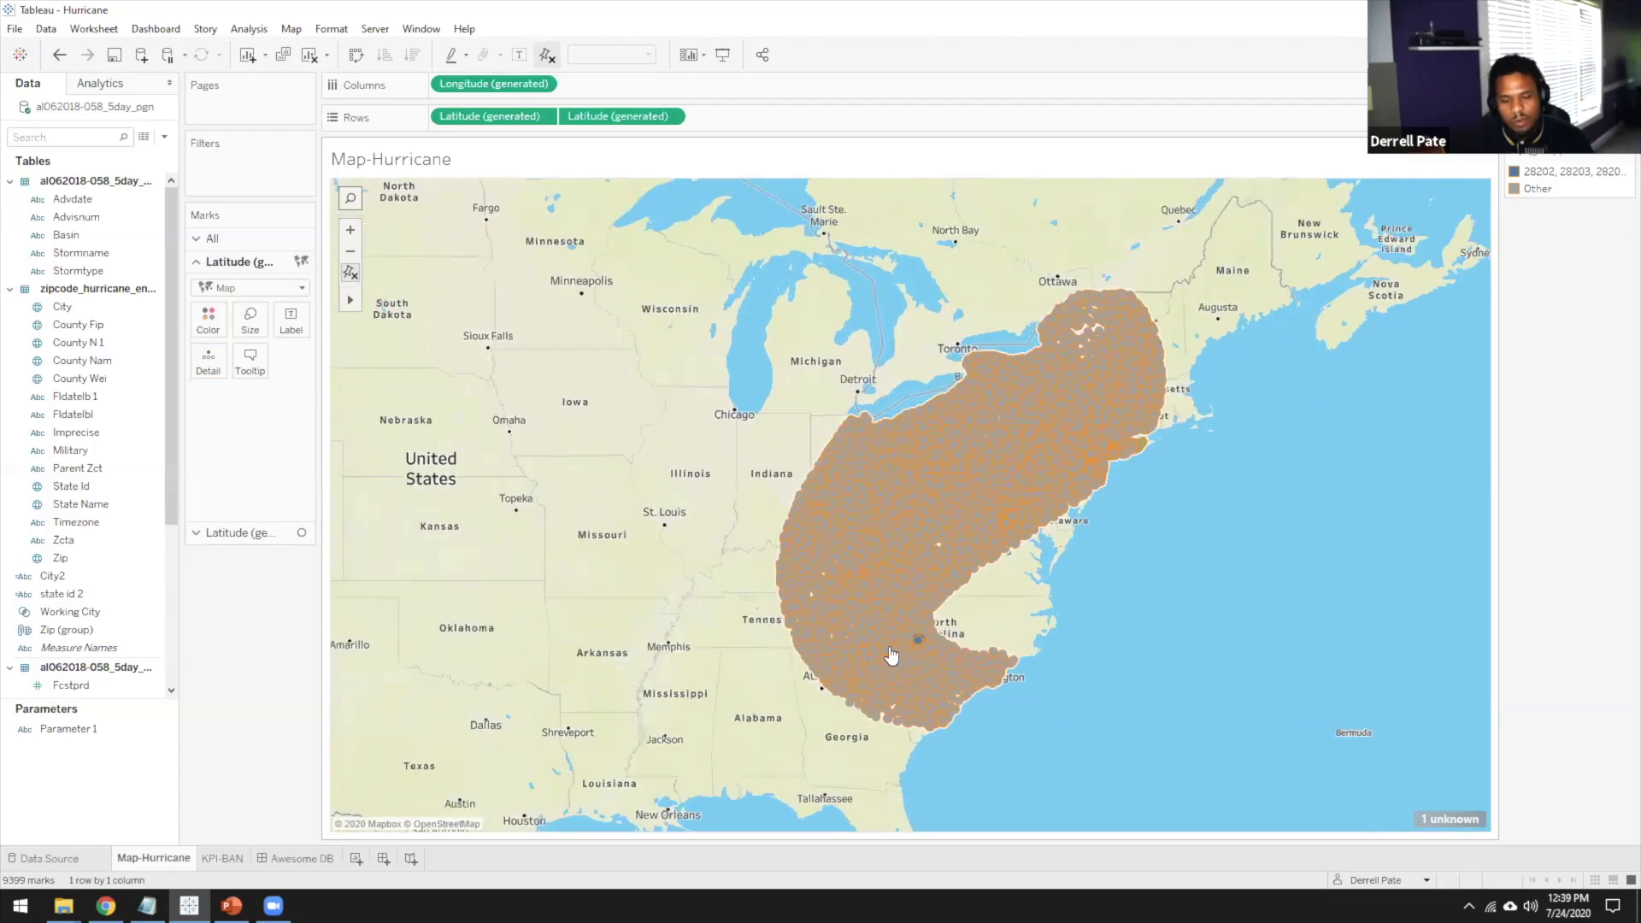
{"action": "scroll", "coordinate": [889, 654], "scroll_direction": "up", "scroll_amount": 5}
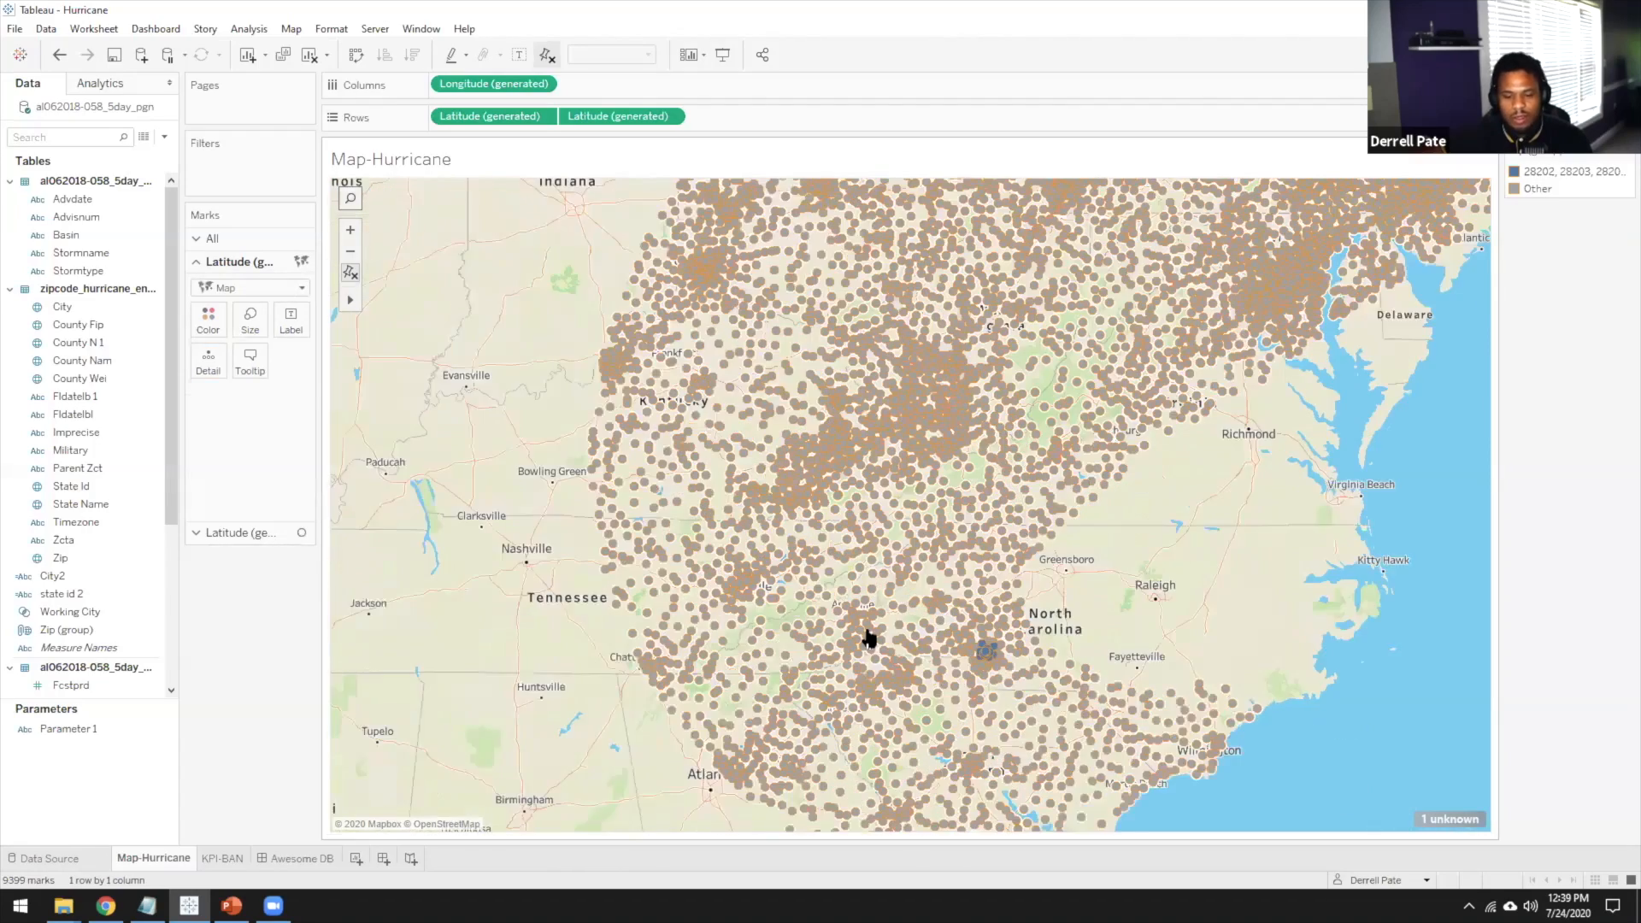
{"action": "scroll", "coordinate": [998, 629], "scroll_direction": "up", "scroll_amount": 3}
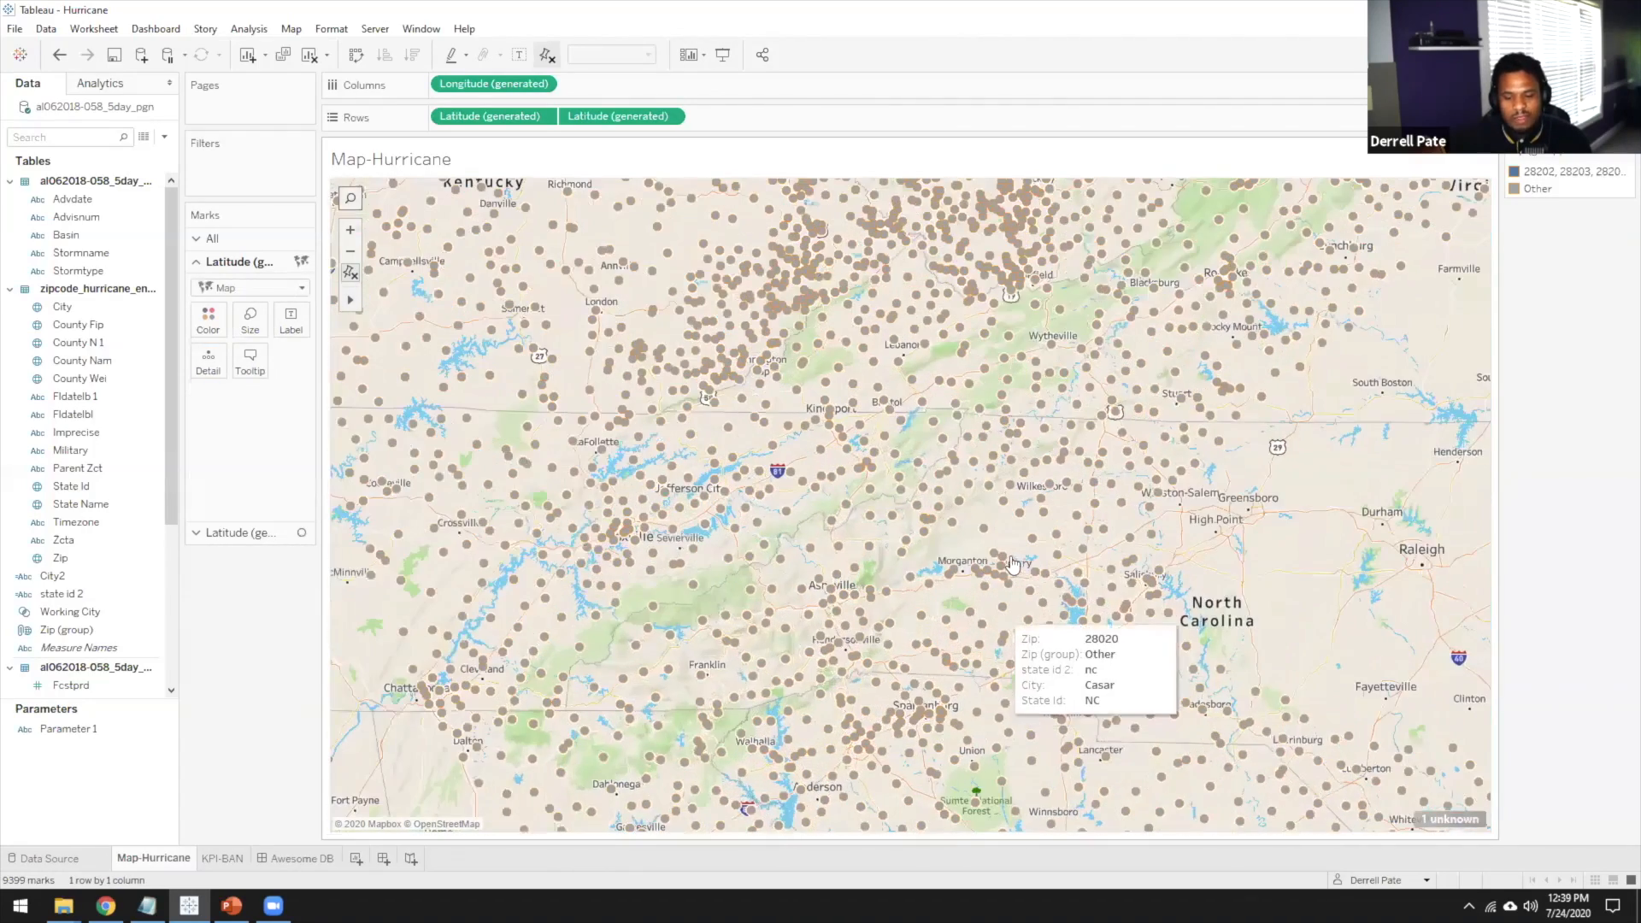
{"action": "scroll", "coordinate": [1094, 677], "scroll_direction": "up", "scroll_amount": 3}
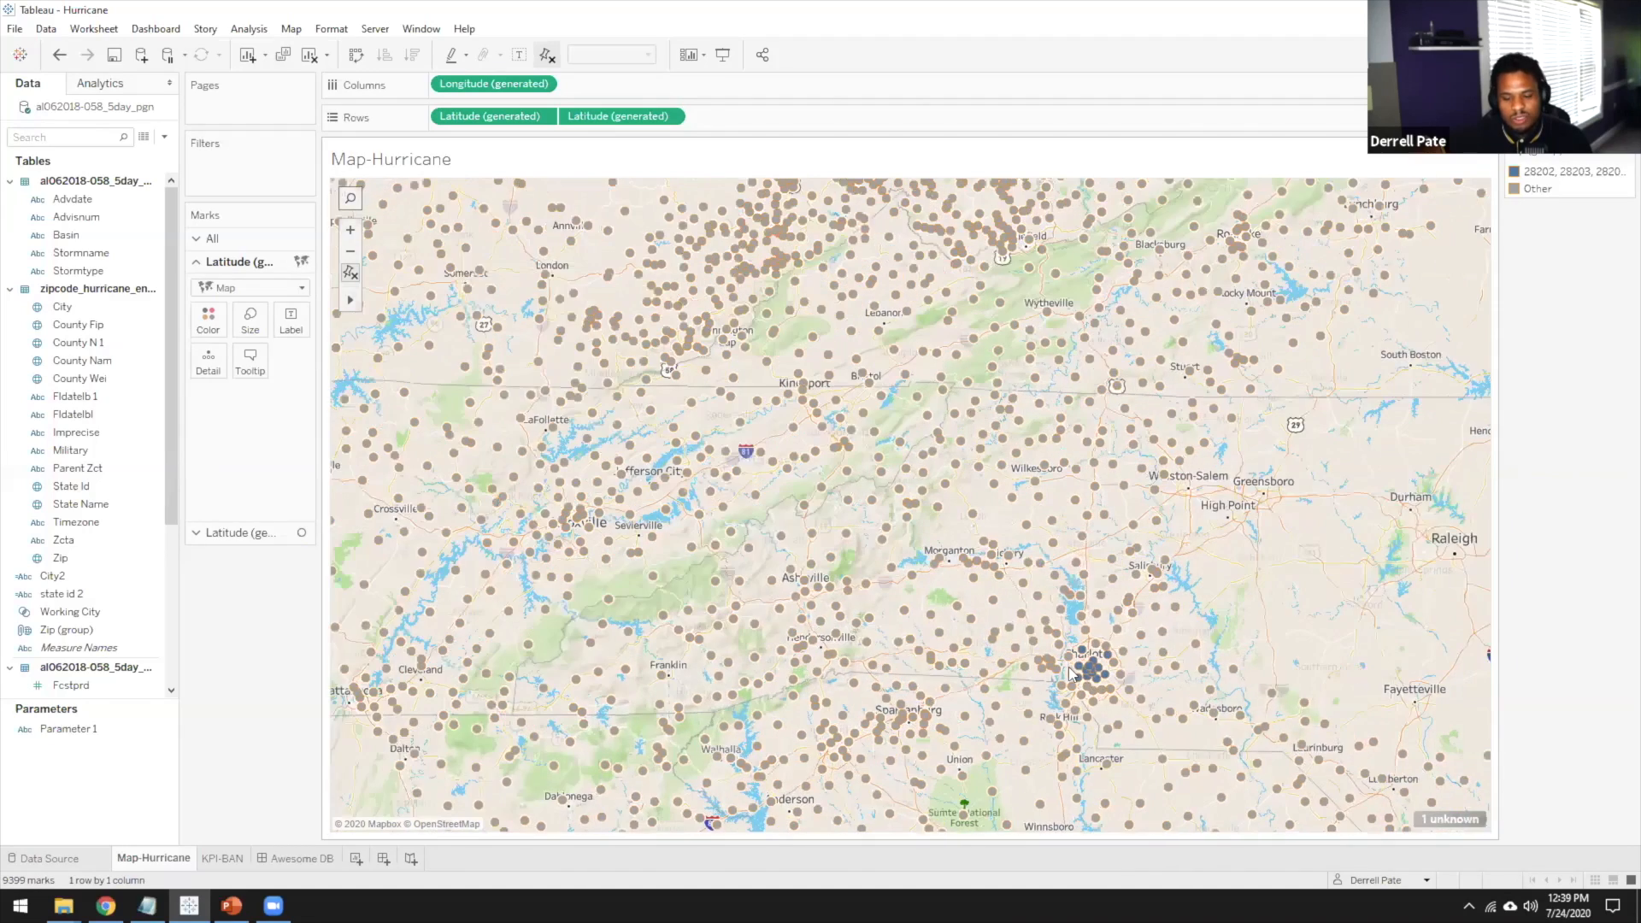
{"action": "scroll", "coordinate": [1087, 675], "scroll_direction": "up", "scroll_amount": 3}
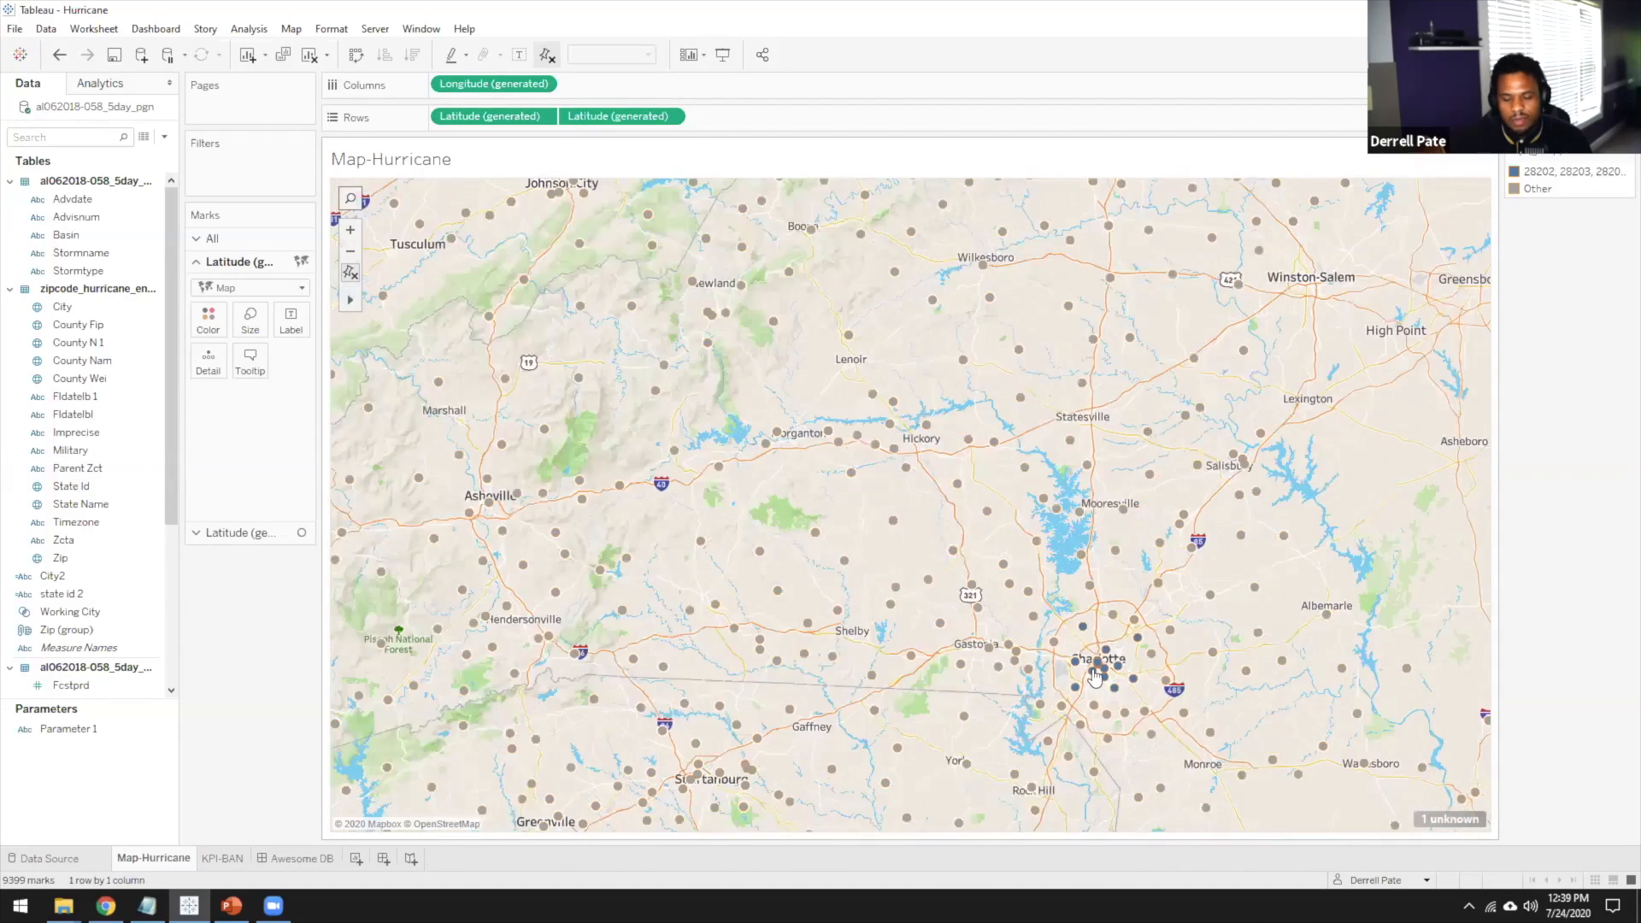
{"action": "scroll", "coordinate": [1098, 674], "scroll_direction": "up", "scroll_amount": 2}
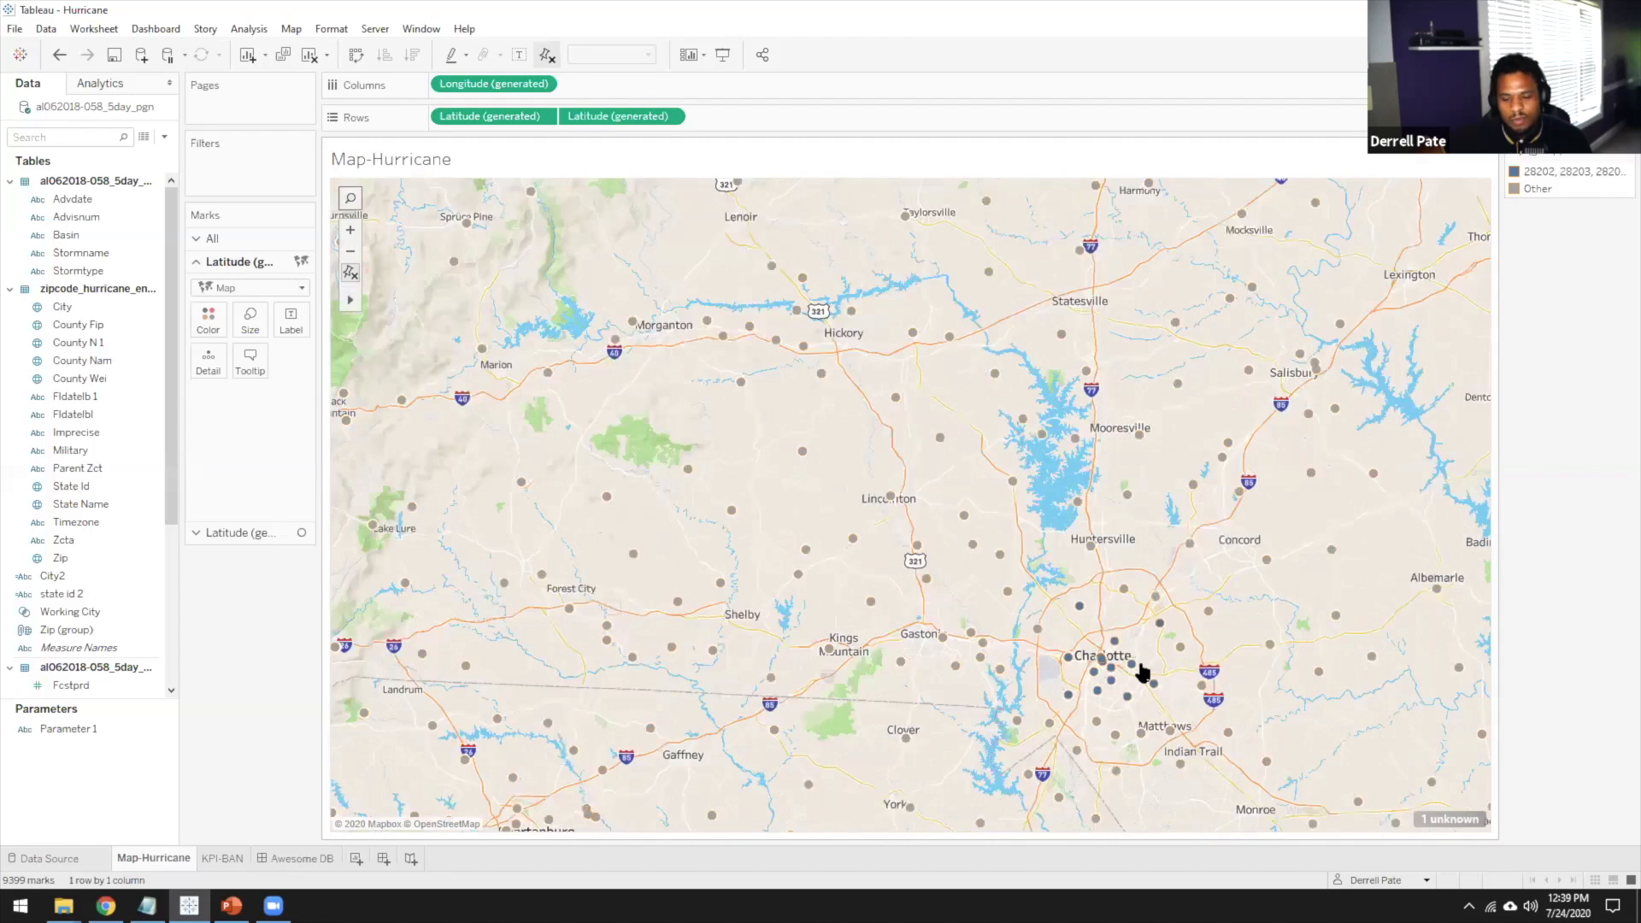
{"action": "scroll", "coordinate": [1163, 663], "scroll_direction": "up", "scroll_amount": 2}
{"action": "scroll", "coordinate": [1146, 633], "scroll_direction": "up", "scroll_amount": 2}
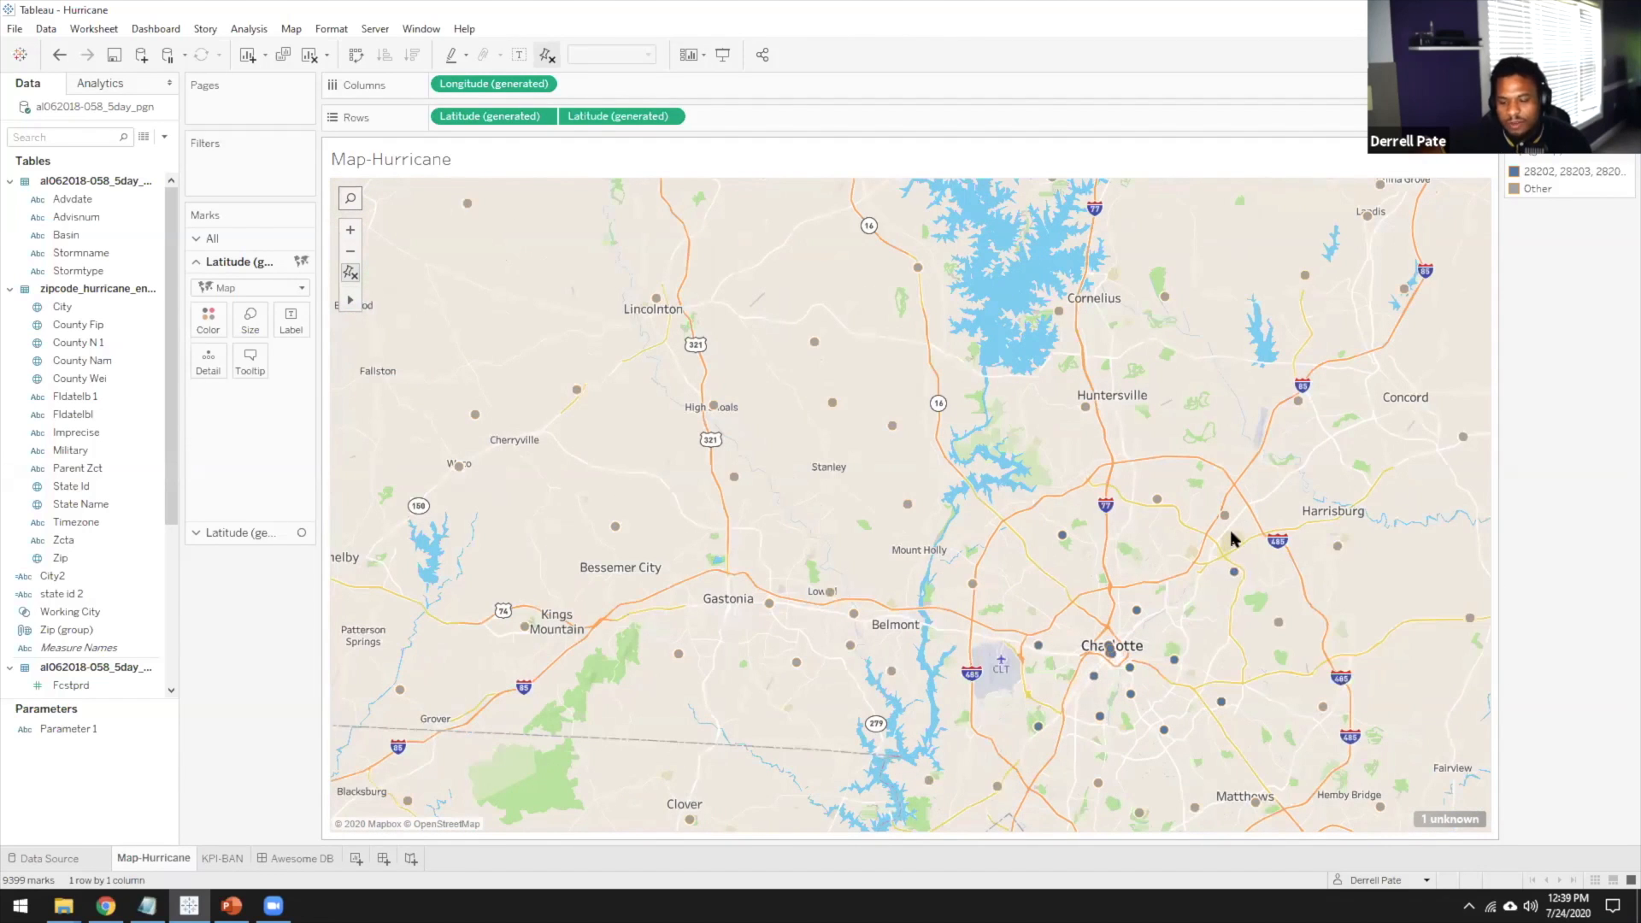
{"action": "mouse_move", "coordinate": [1234, 578]}
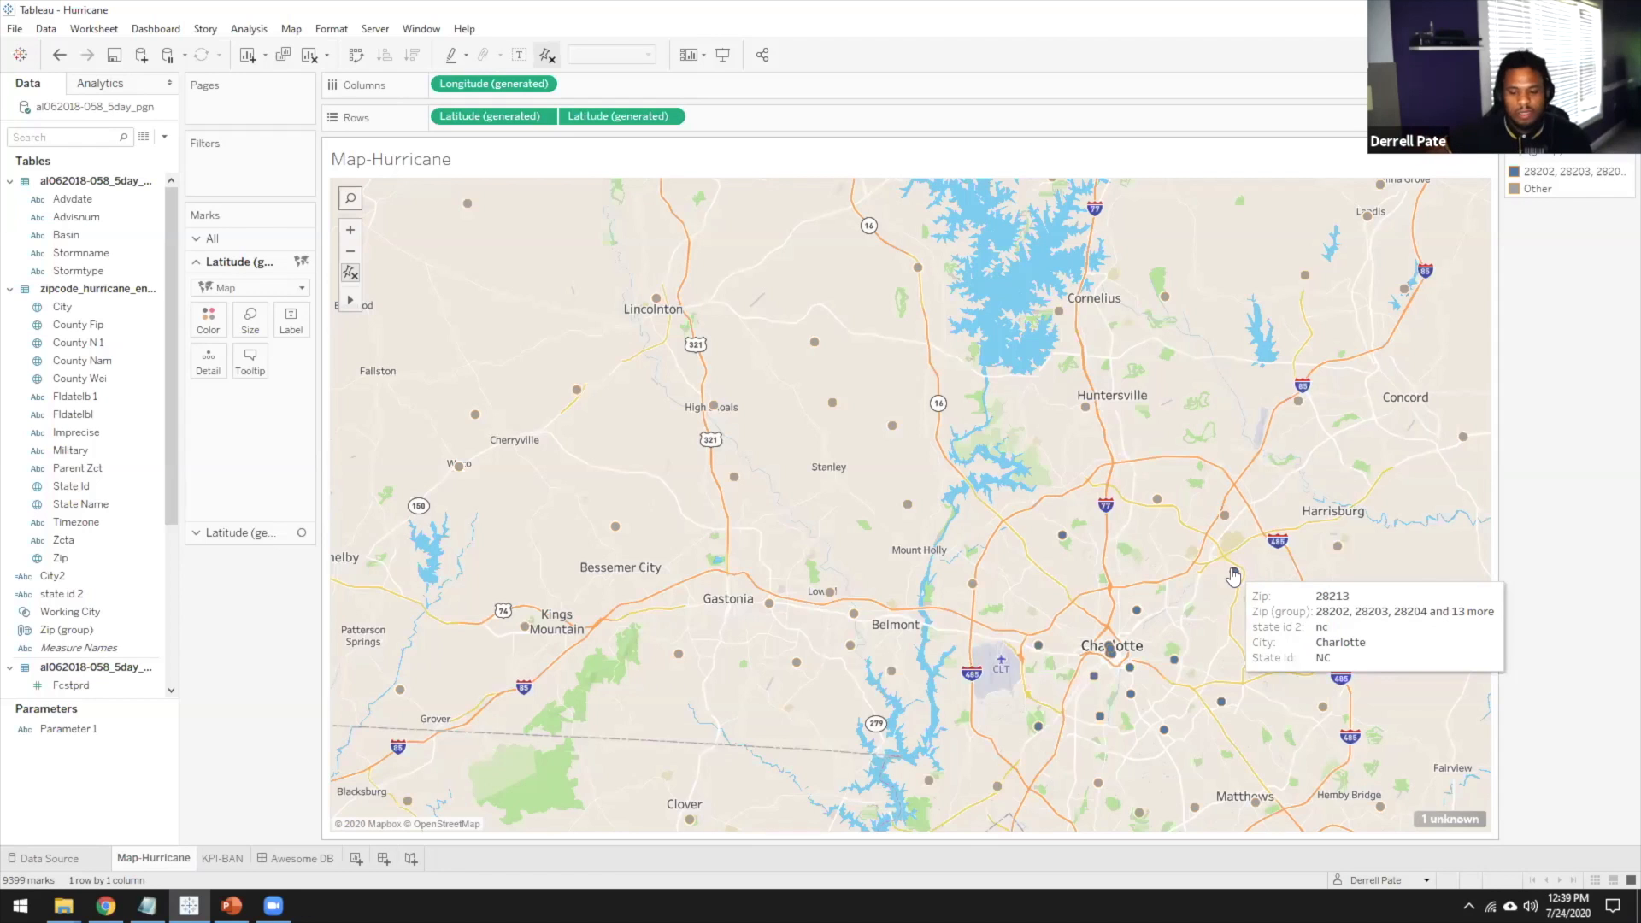
{"action": "scroll", "coordinate": [1233, 576], "scroll_direction": "down", "scroll_amount": 5}
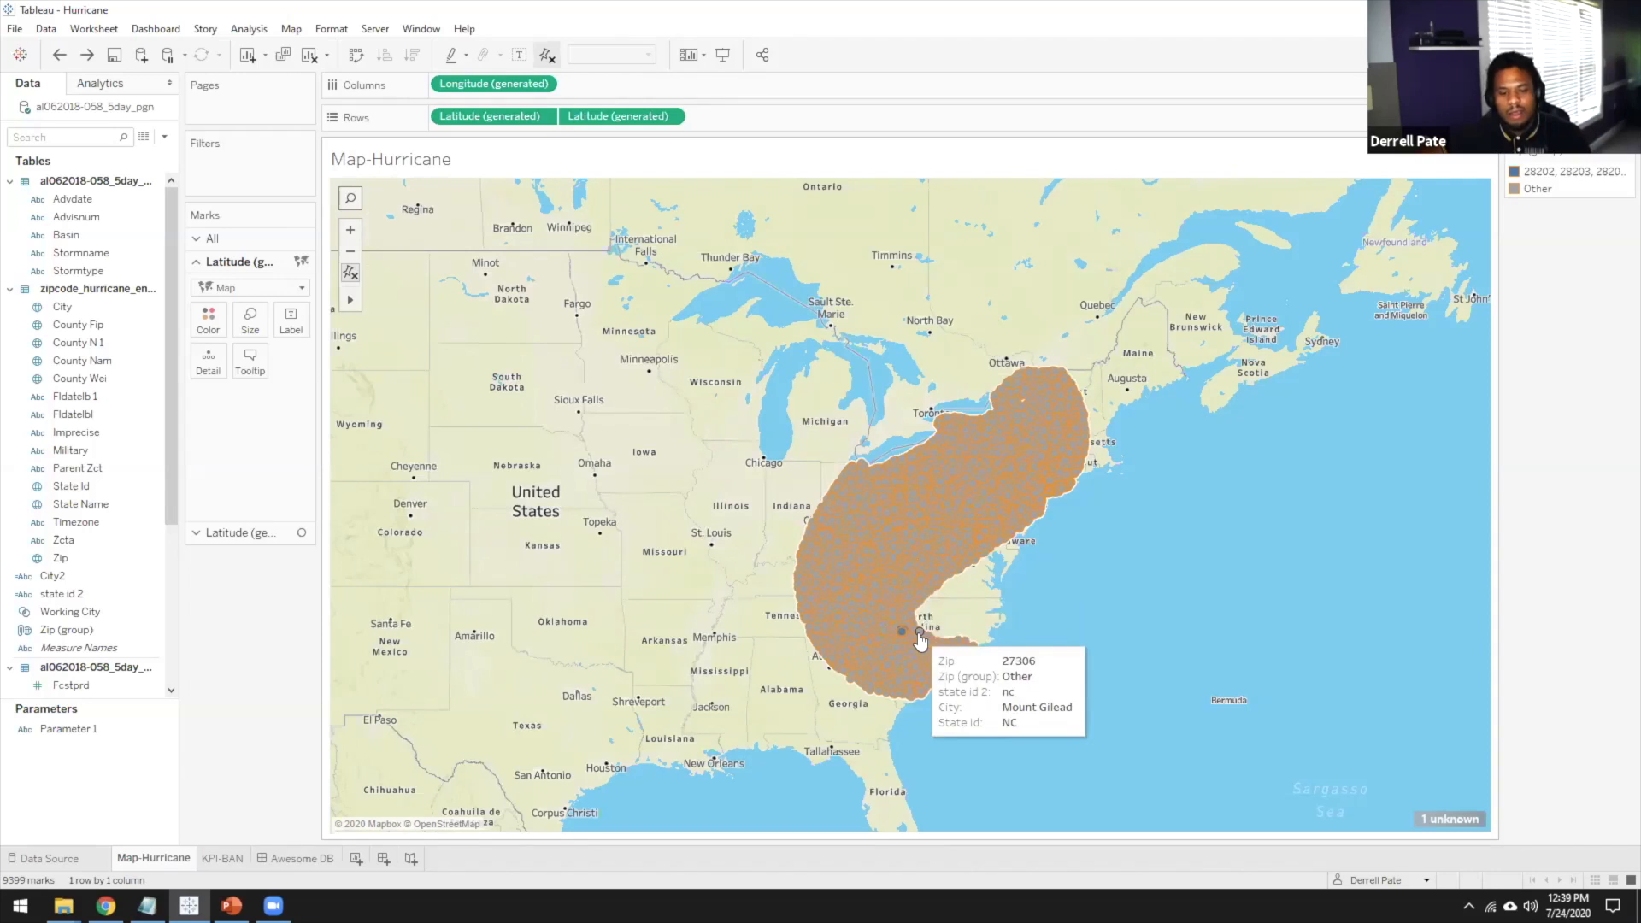
View the KPI-BAN sheet, open the Awesome DB dashboard, and inspect its Hurricane Path Zip Codes figure
{"action": "left_click", "coordinate": [141, 558]}
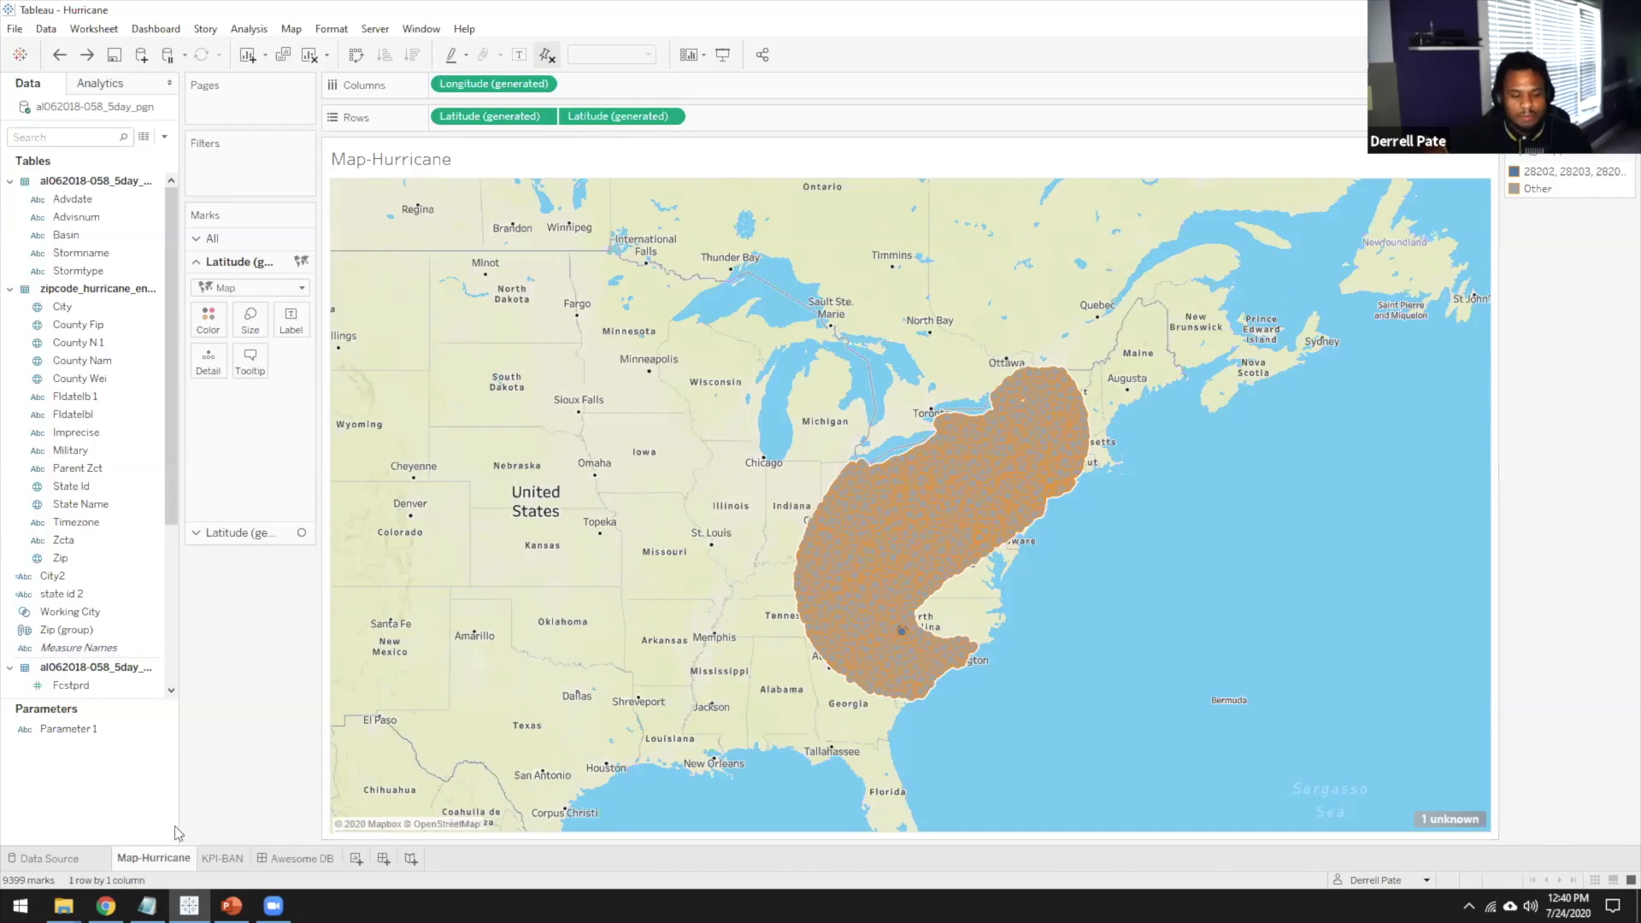
{"action": "mouse_move", "coordinate": [231, 870]}
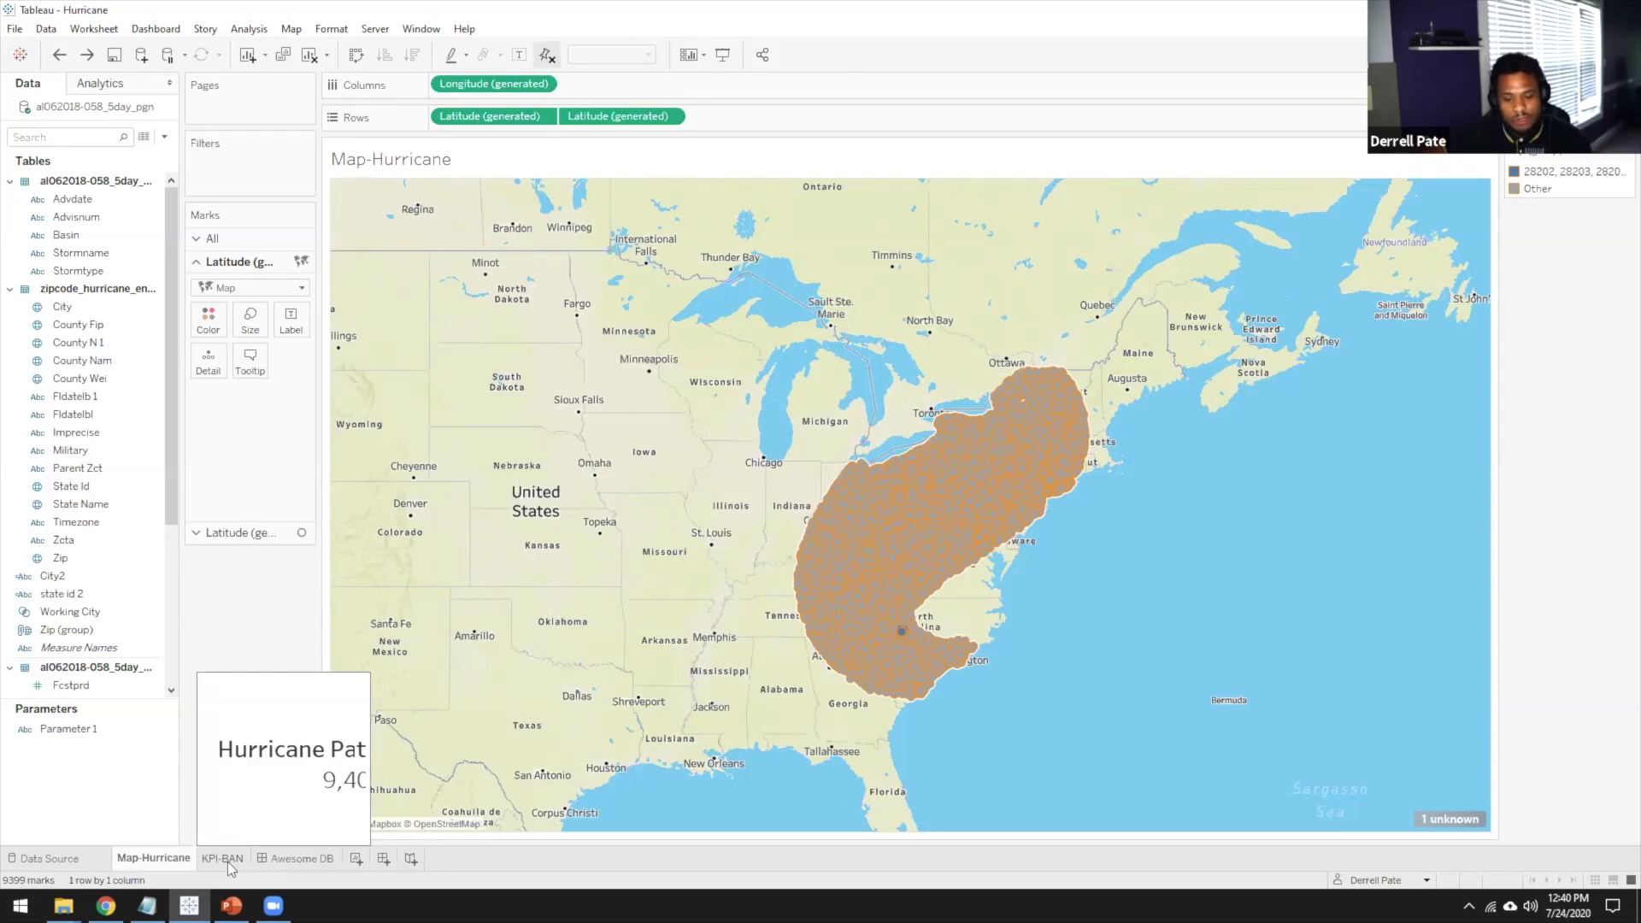
{"action": "left_click", "coordinate": [224, 859]}
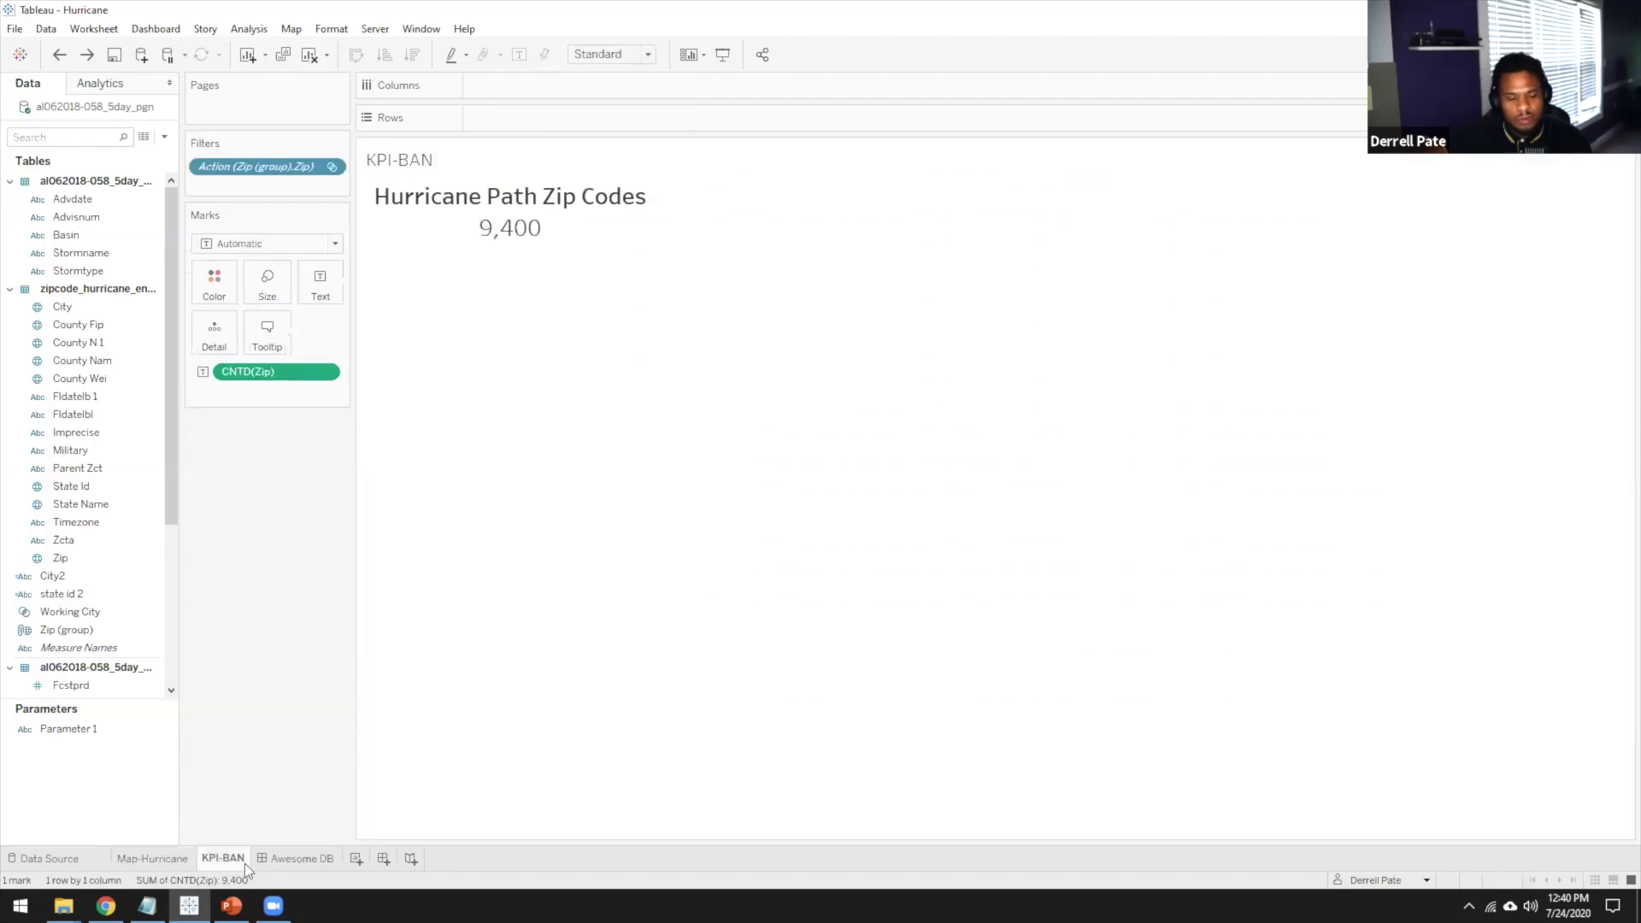
{"action": "left_click", "coordinate": [290, 860]}
{"action": "mouse_move", "coordinate": [488, 503]}
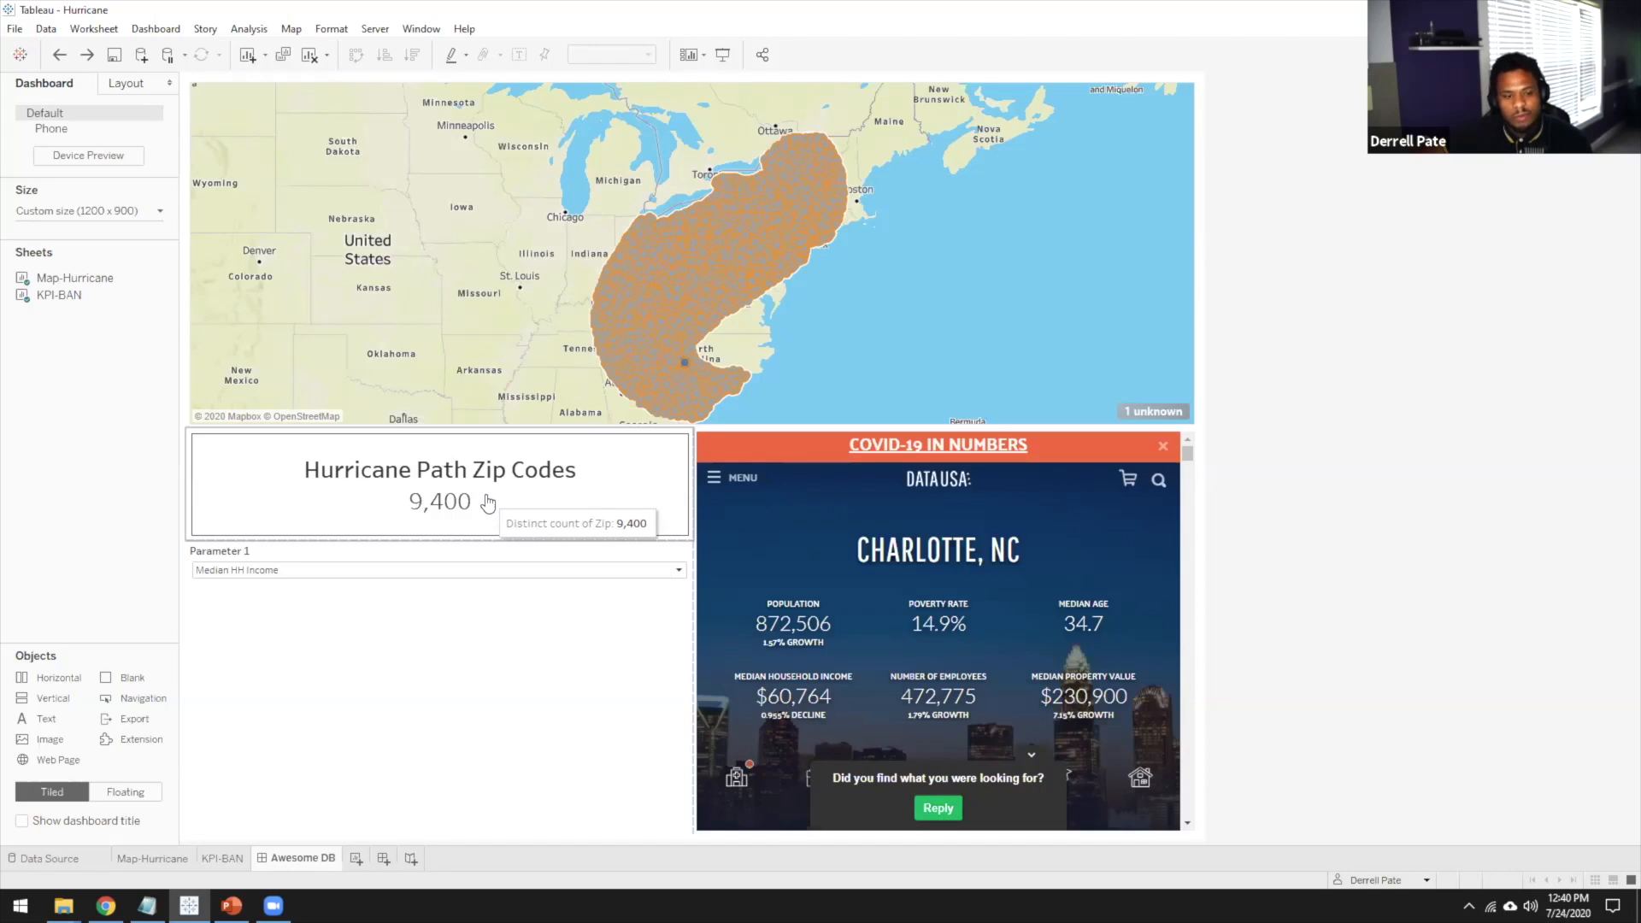
Open the dashboard's actions, examine the New Link action's datausa.io URL with its City2 and state id 2 fields, and cancel the edit
{"action": "left_click", "coordinate": [288, 29]}
{"action": "mouse_move", "coordinate": [178, 29]}
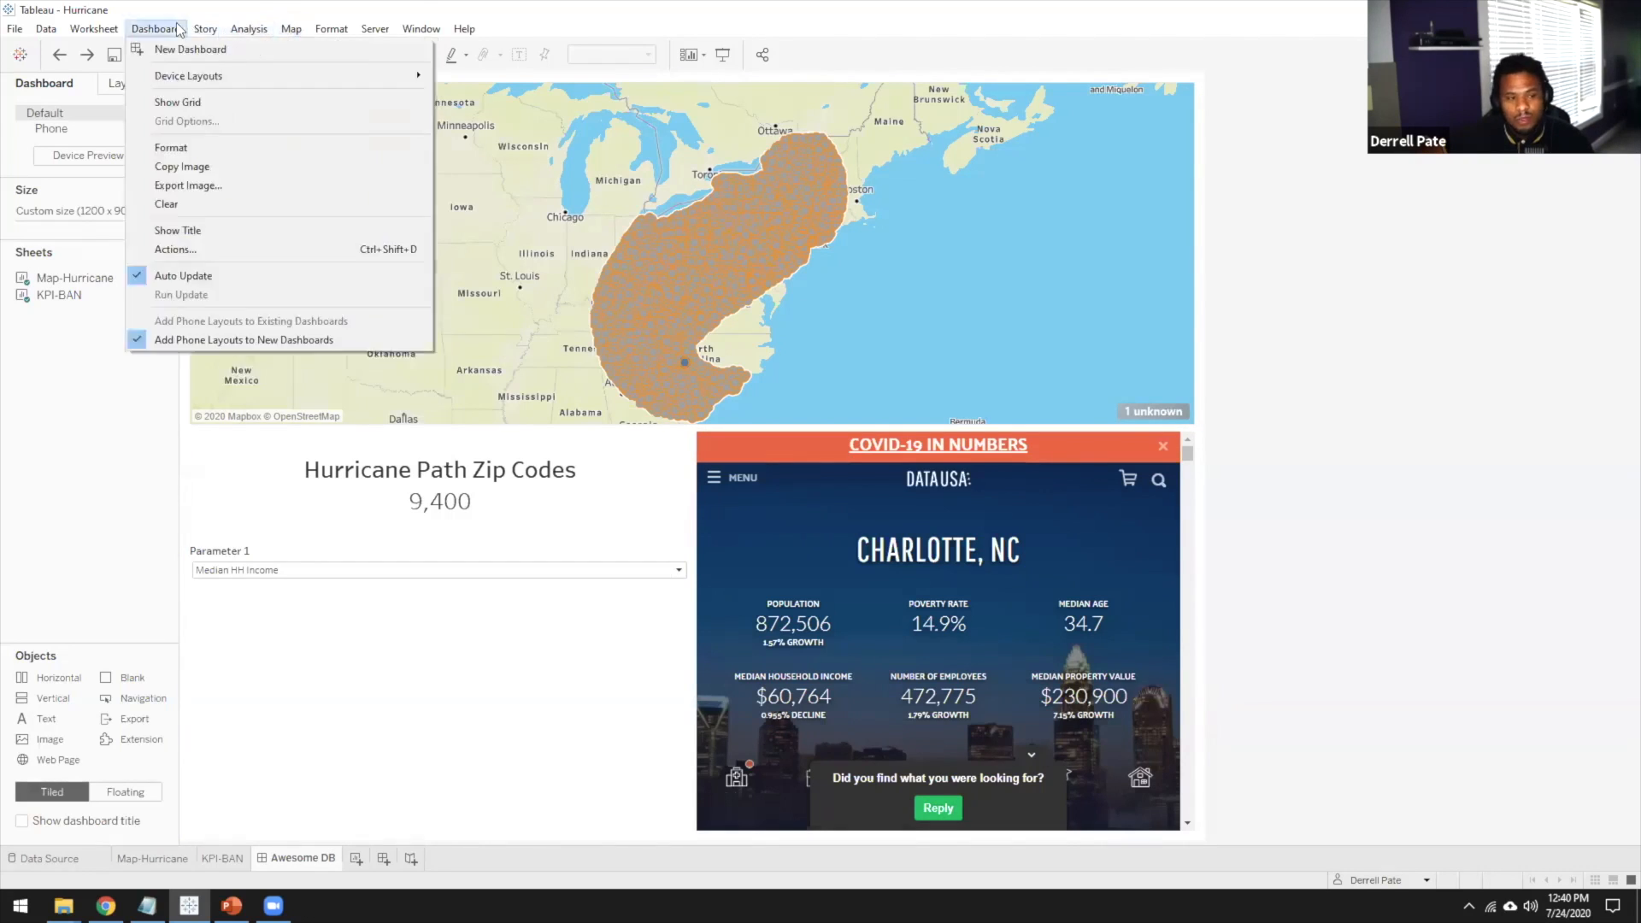
{"action": "left_click", "coordinate": [159, 250]}
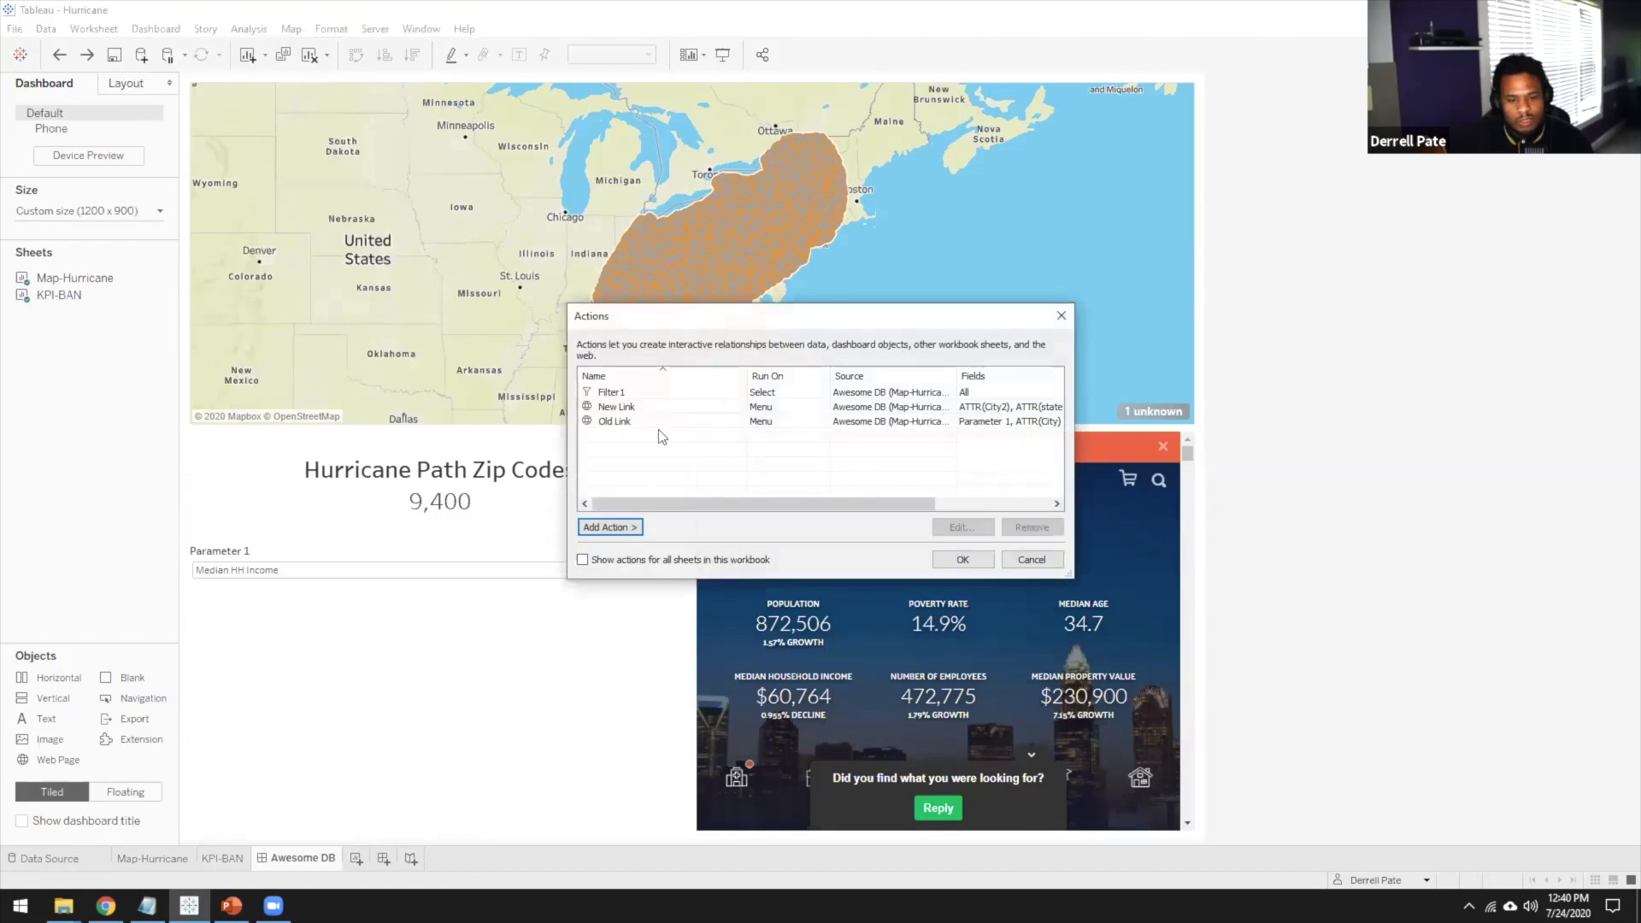
{"action": "left_click", "coordinate": [663, 407]}
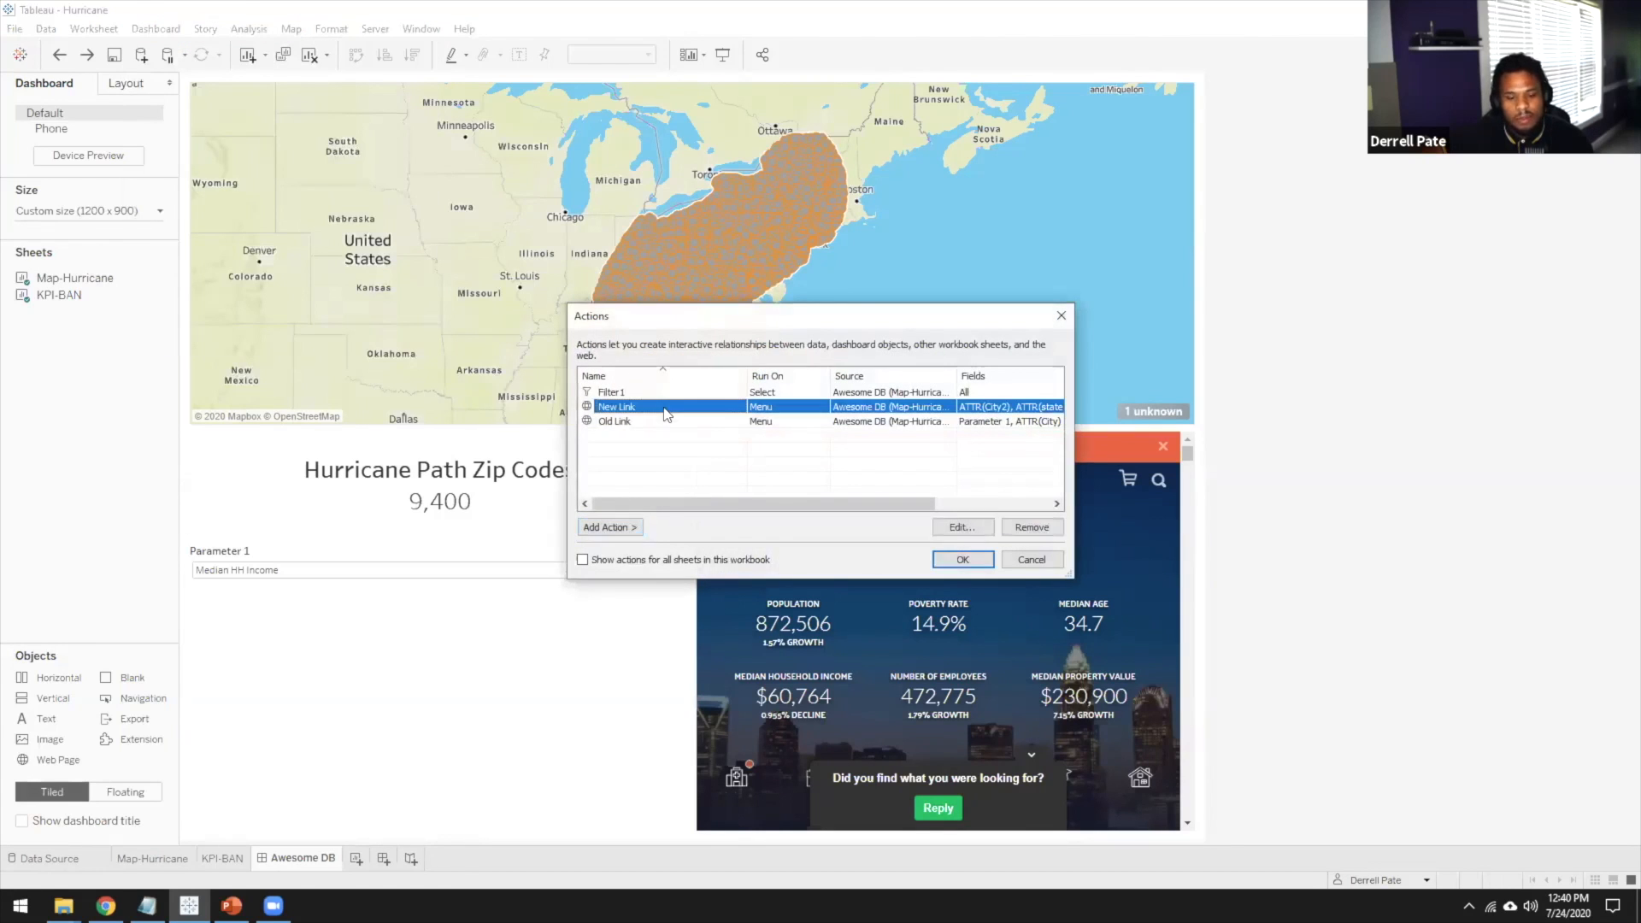
{"action": "left_click", "coordinate": [952, 528]}
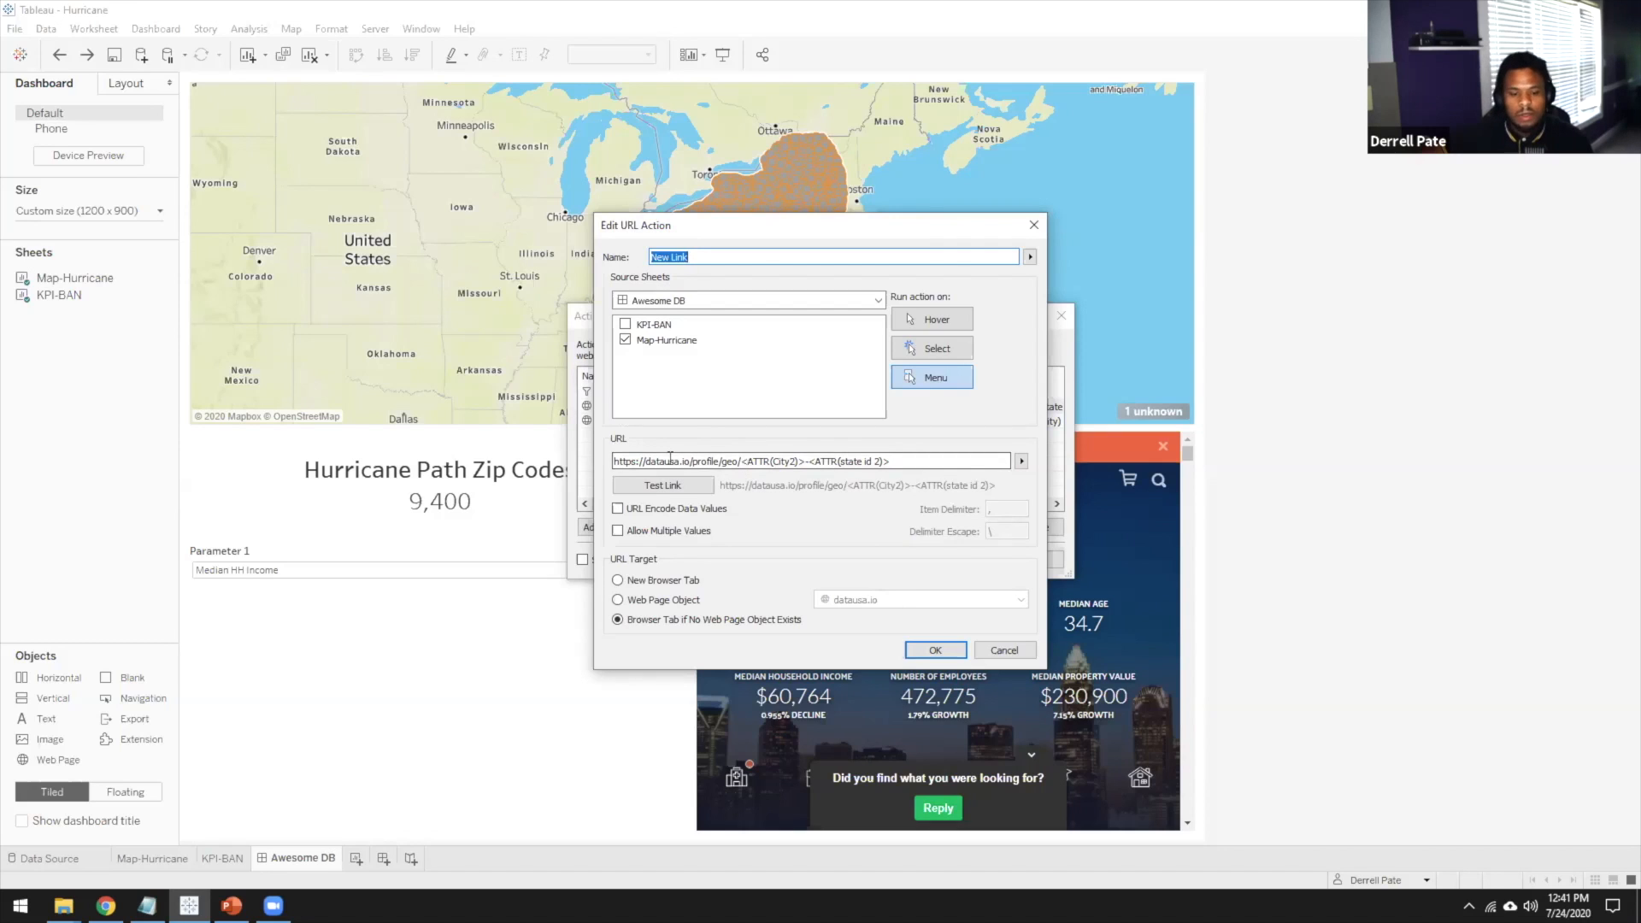
{"action": "left_click_drag", "start_coordinate": [614, 462], "coordinate": [729, 466]}
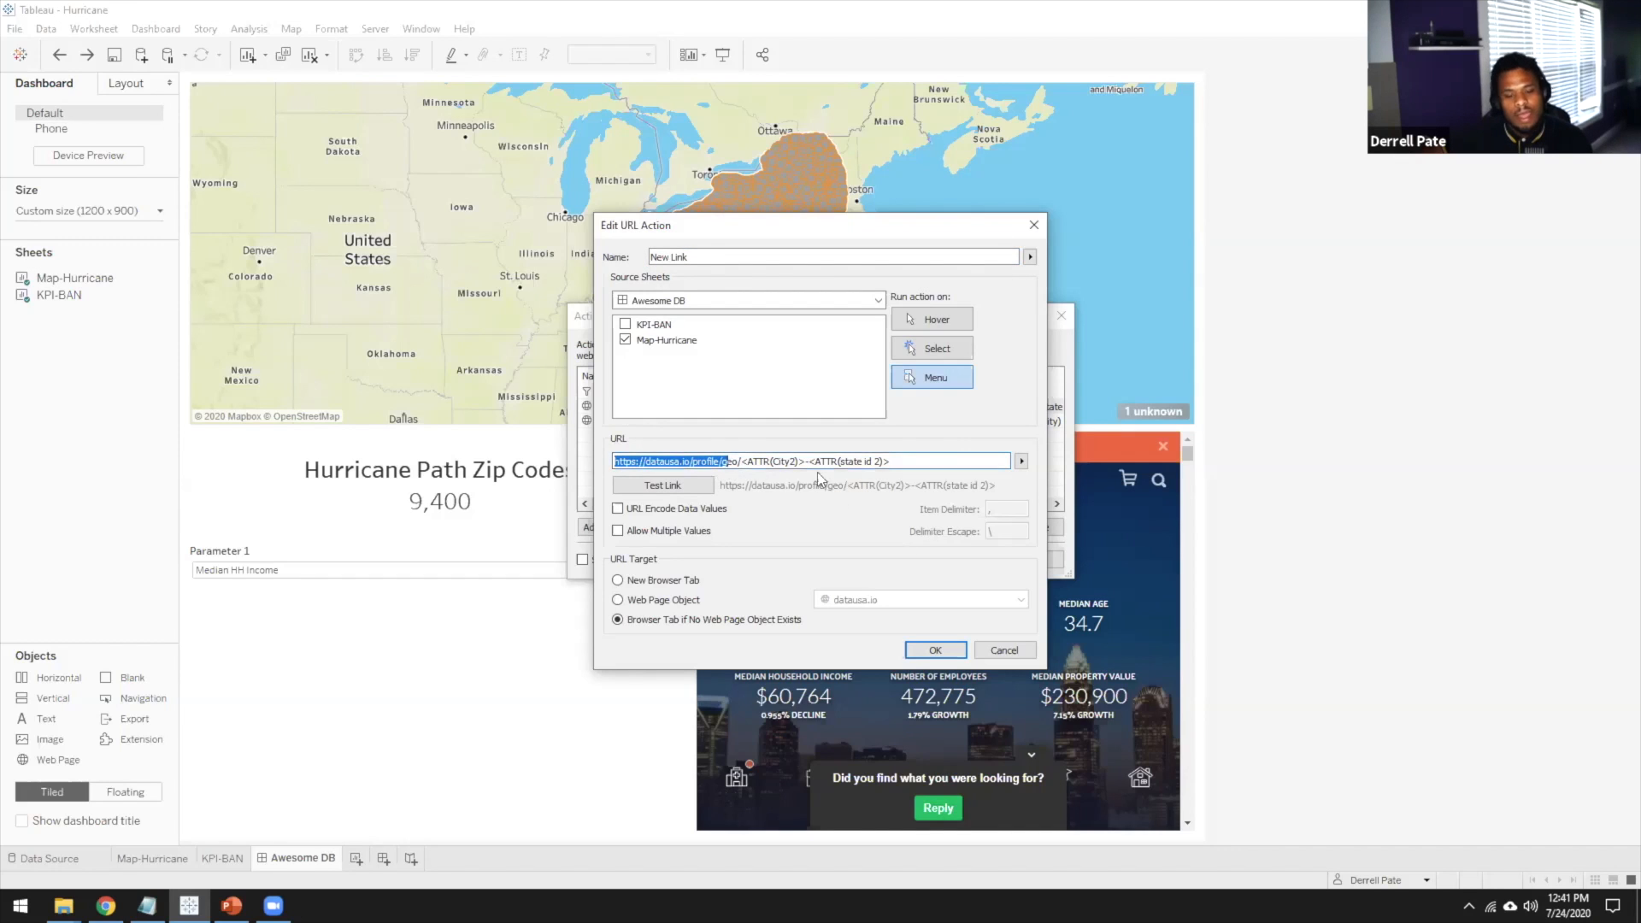
{"action": "left_click_drag", "start_coordinate": [770, 462], "coordinate": [881, 462]}
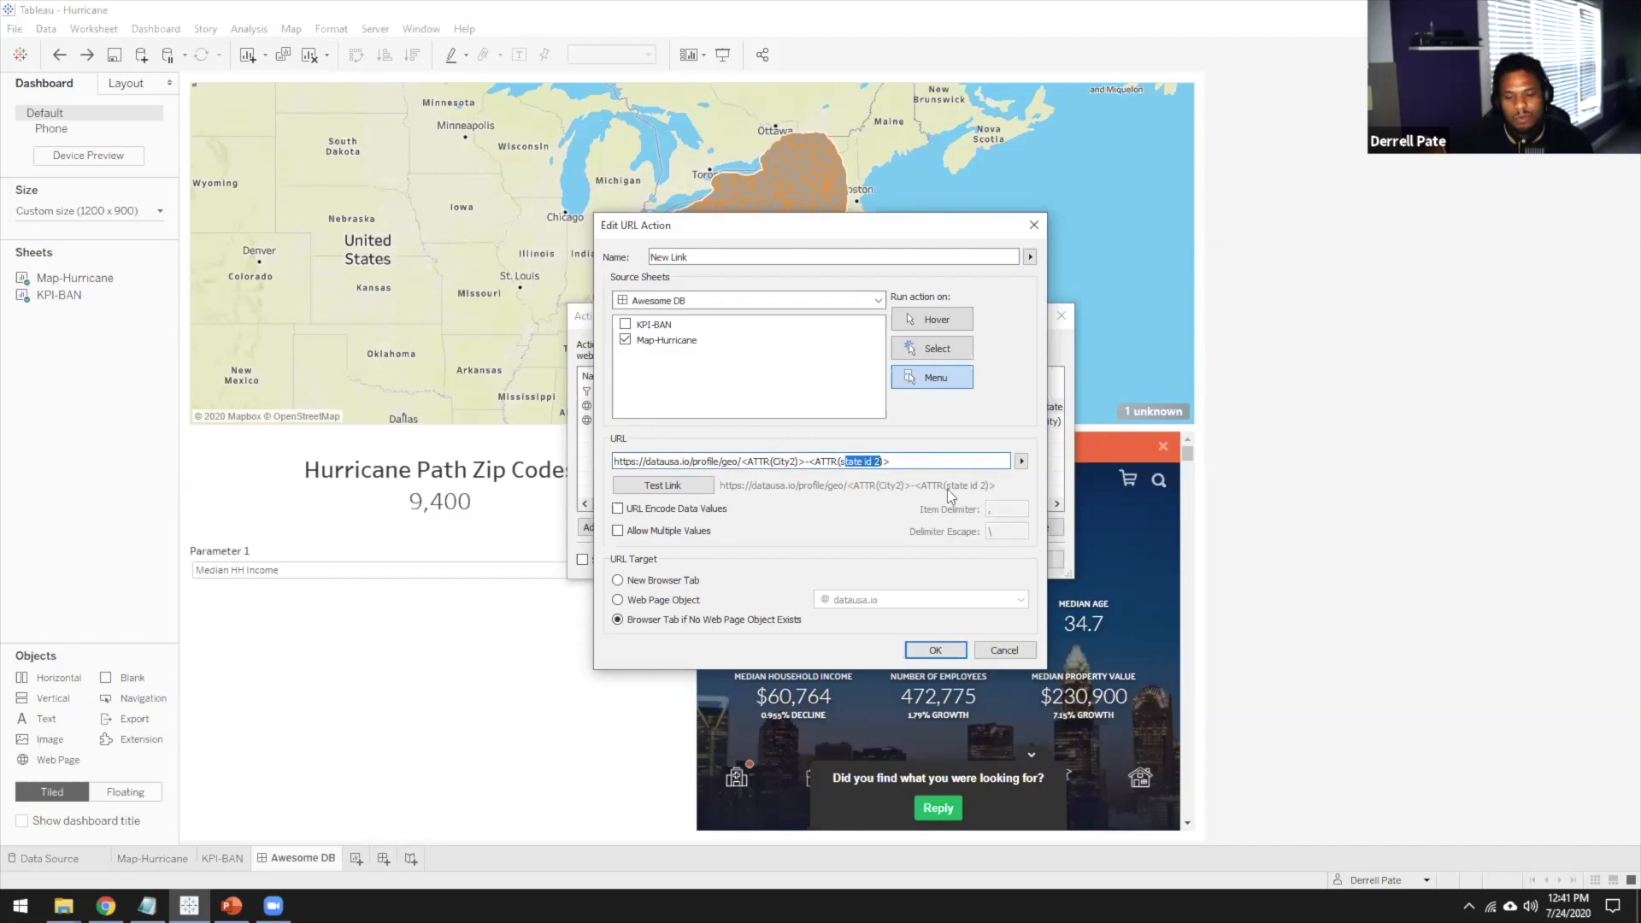
{"action": "left_click", "coordinate": [993, 650]}
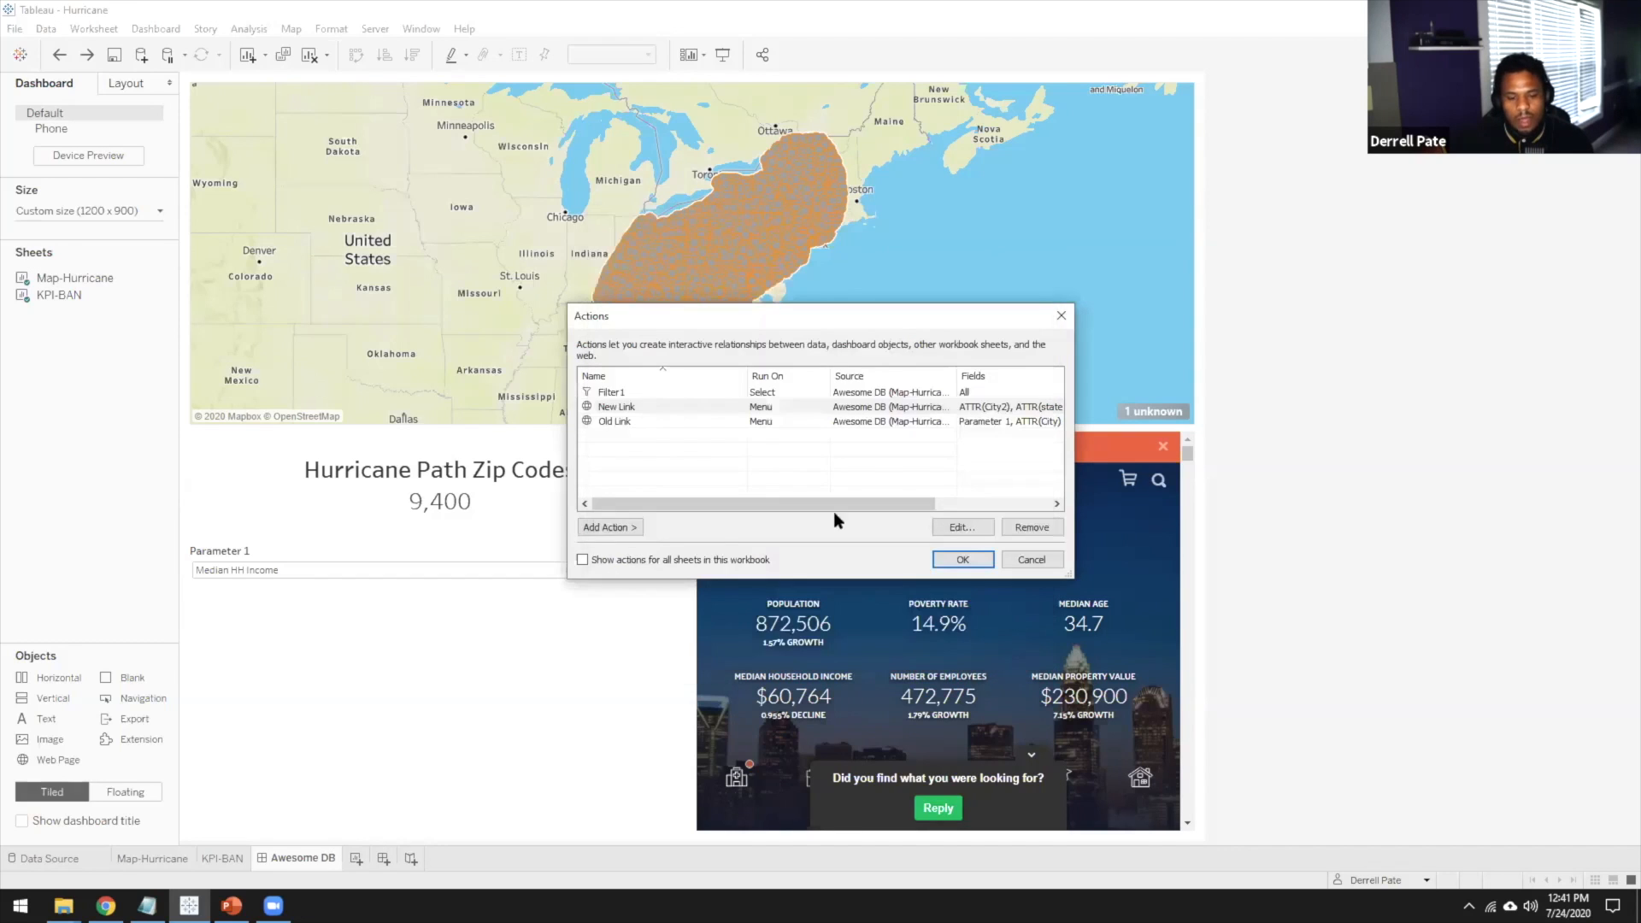
Inspect the Old Link action's Google search URL with its City and Parameter 1 values, and close it without changes
{"action": "left_click", "coordinate": [752, 422]}
{"action": "left_click", "coordinate": [945, 528]}
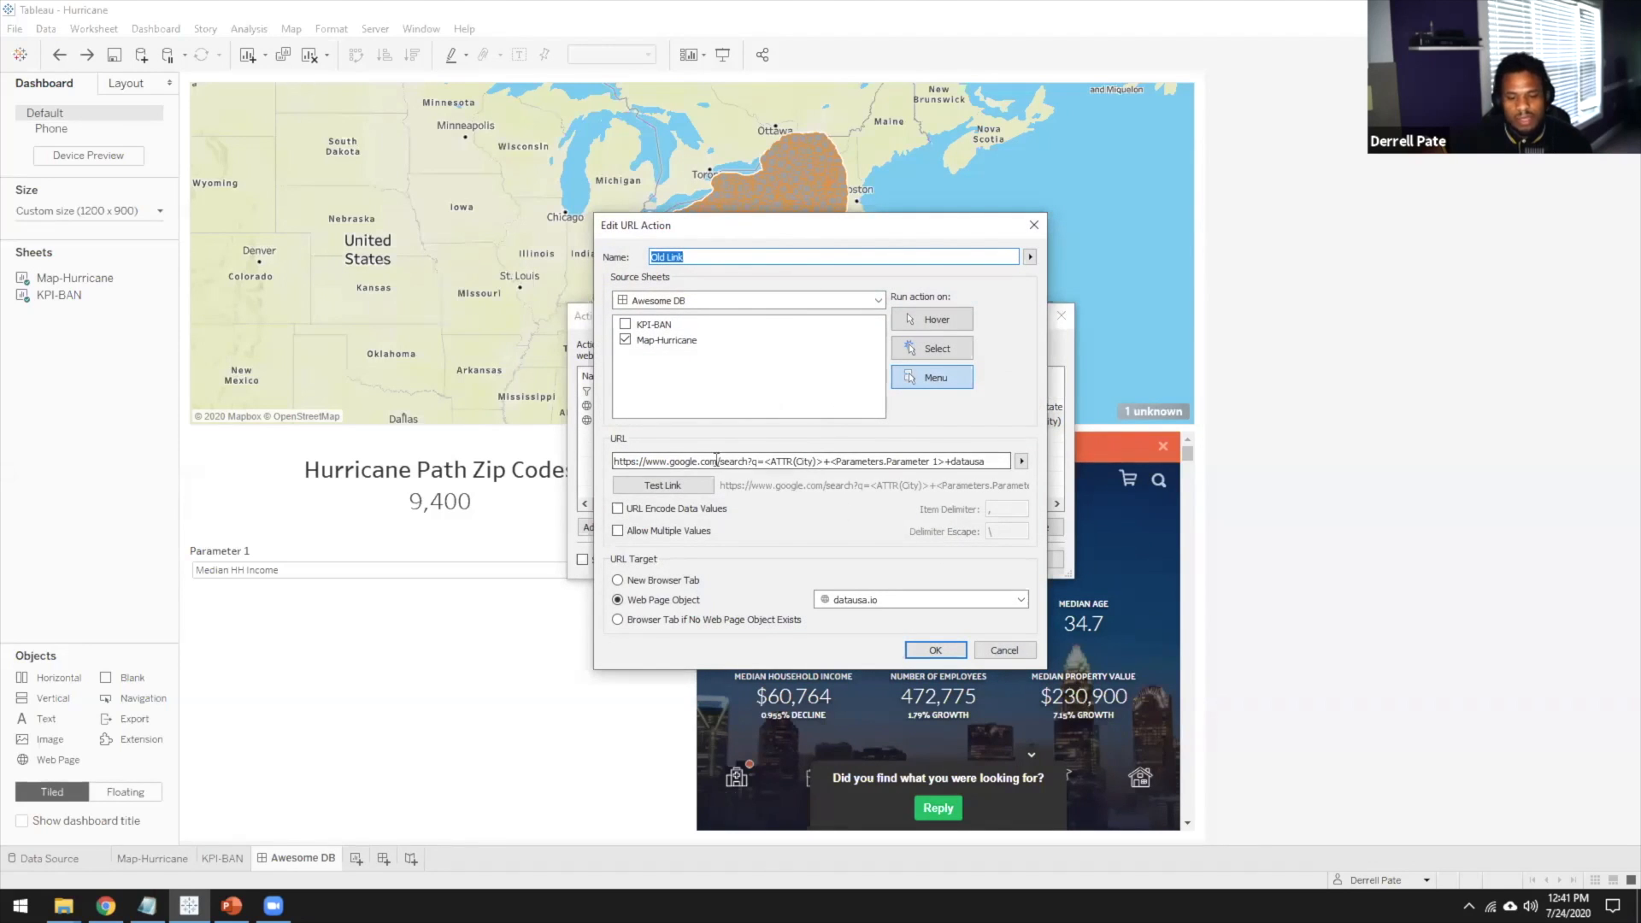
{"action": "left_click", "coordinate": [1004, 650]}
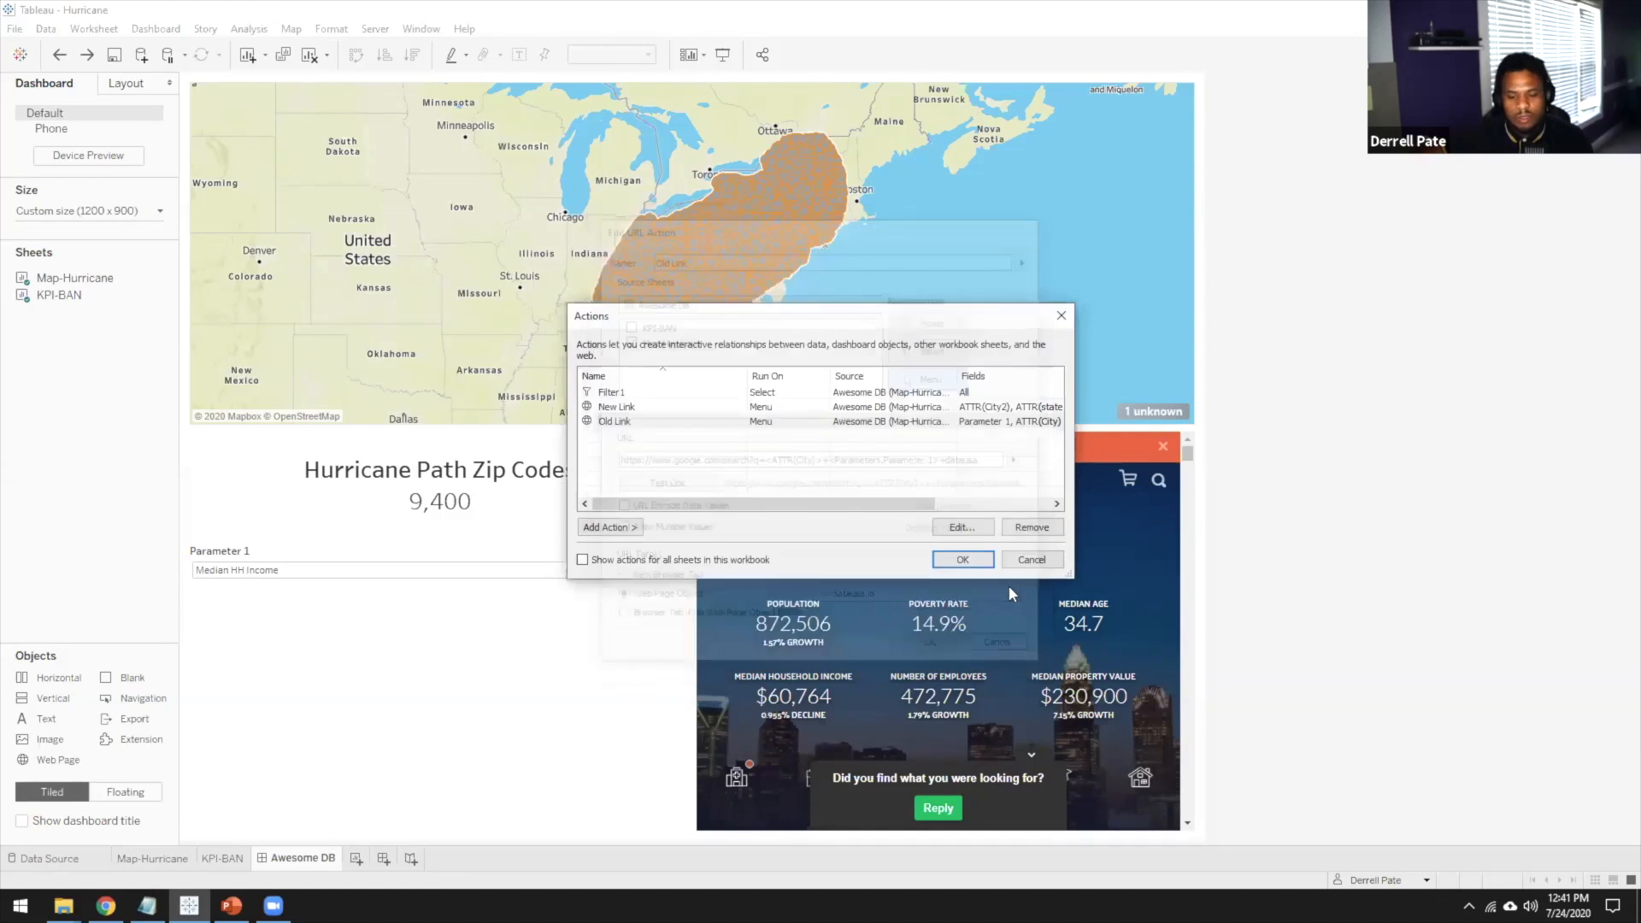
Close the dashboard actions unchanged, radially select zip codes around western Virginia to check the Hurricane Path Zip Codes figure, and clear the selection
{"action": "left_click", "coordinate": [1030, 559]}
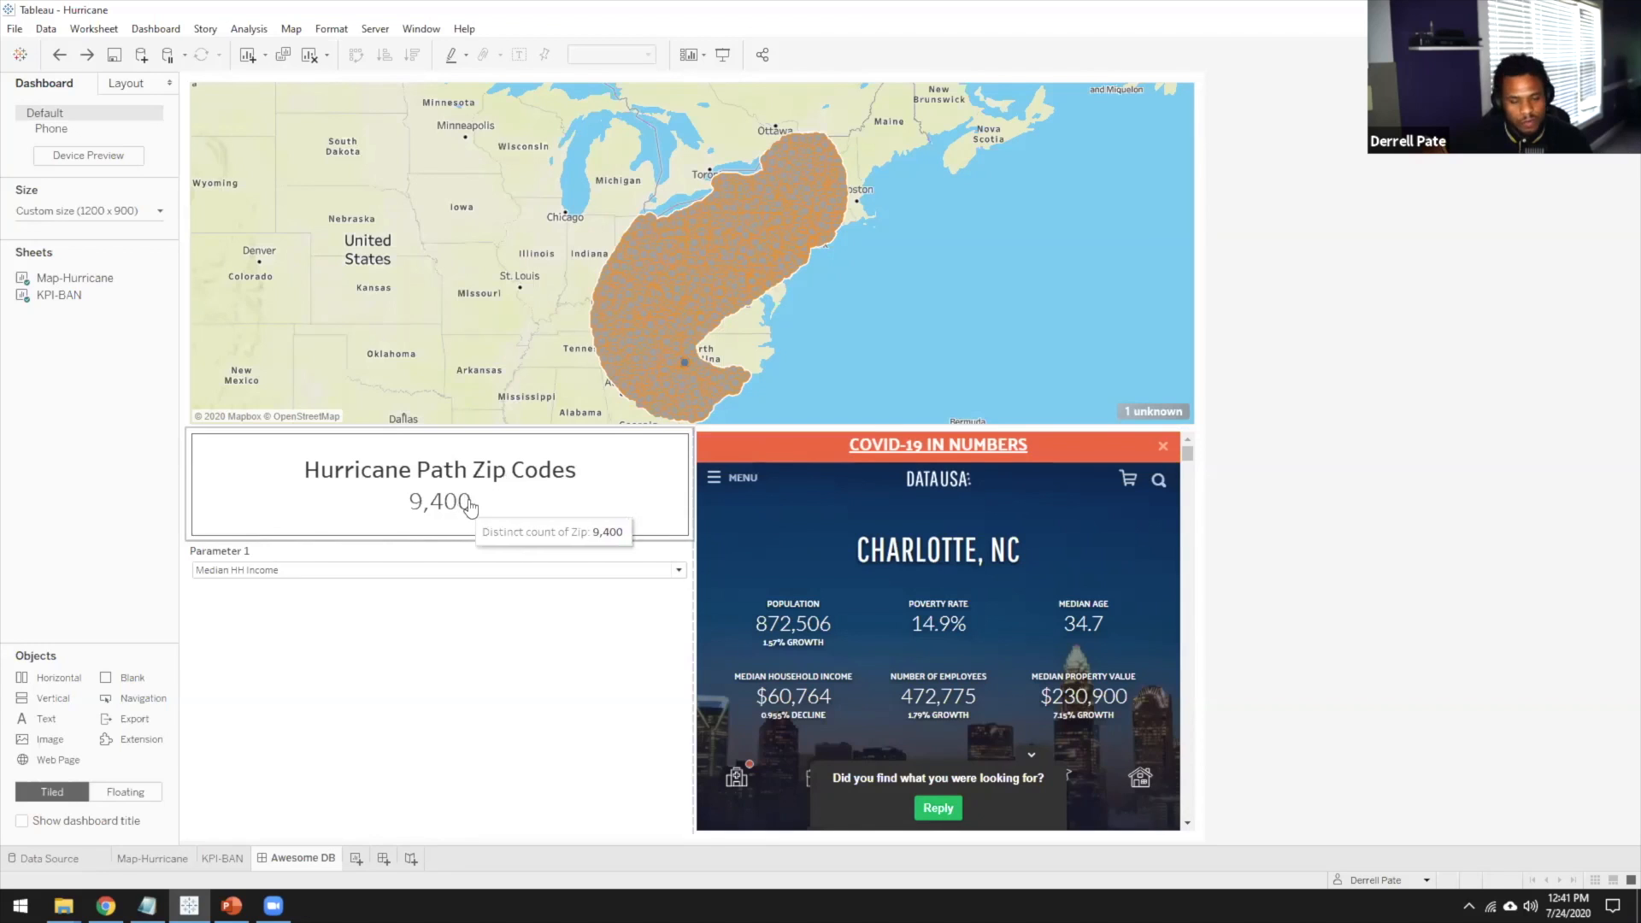
{"action": "left_click", "coordinate": [249, 211]}
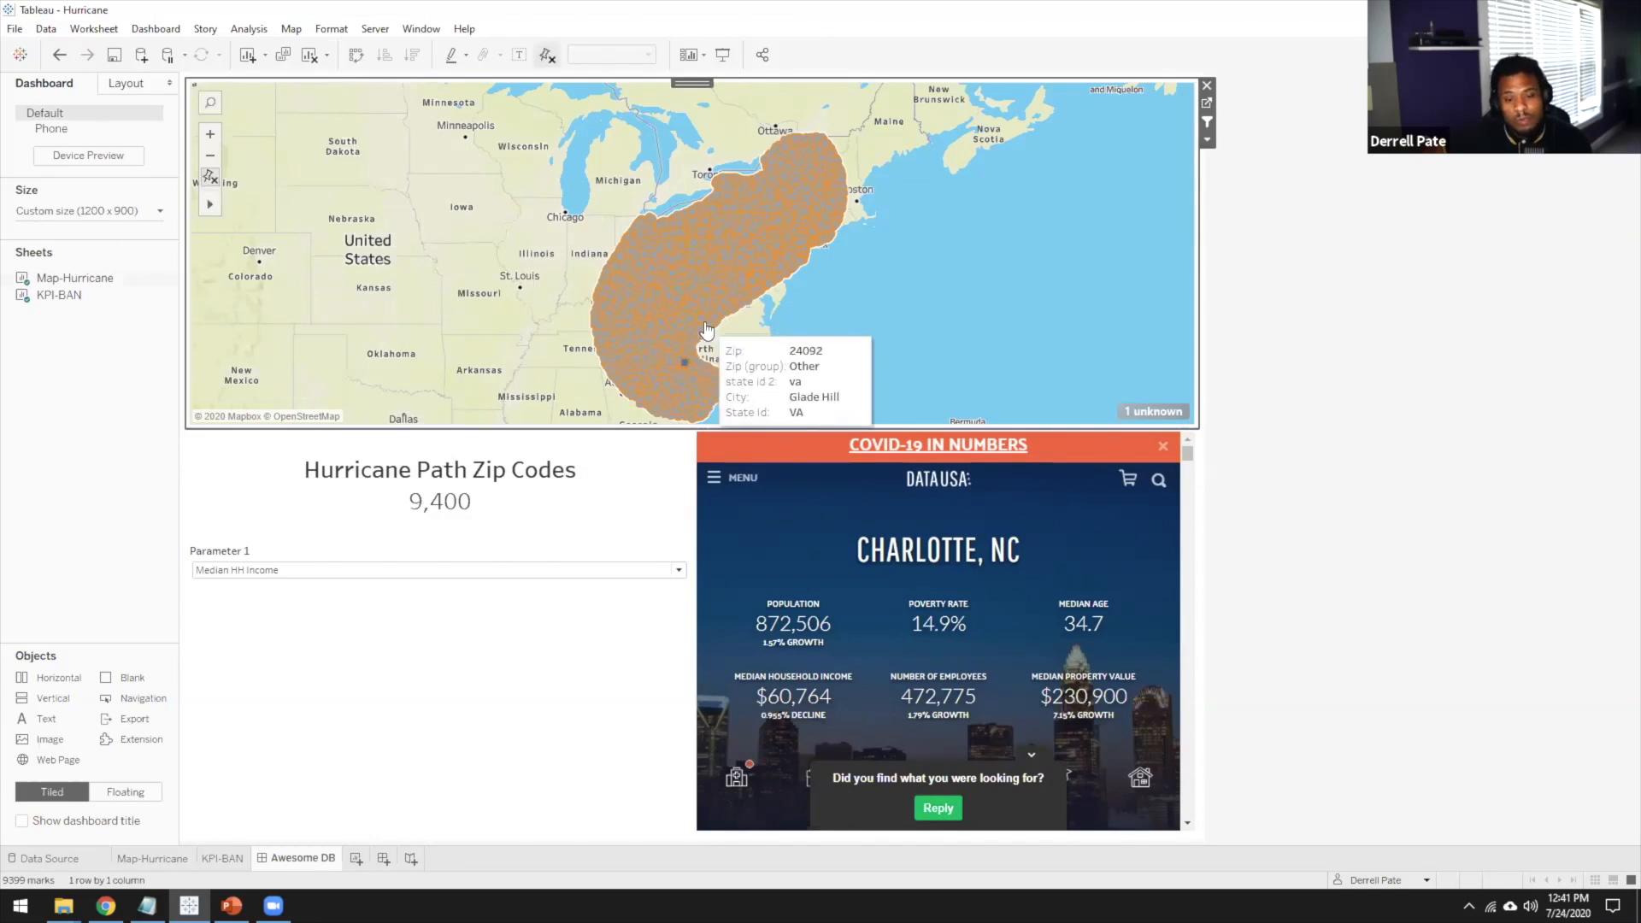
{"action": "left_click_drag", "start_coordinate": [700, 320], "coordinate": [731, 330]}
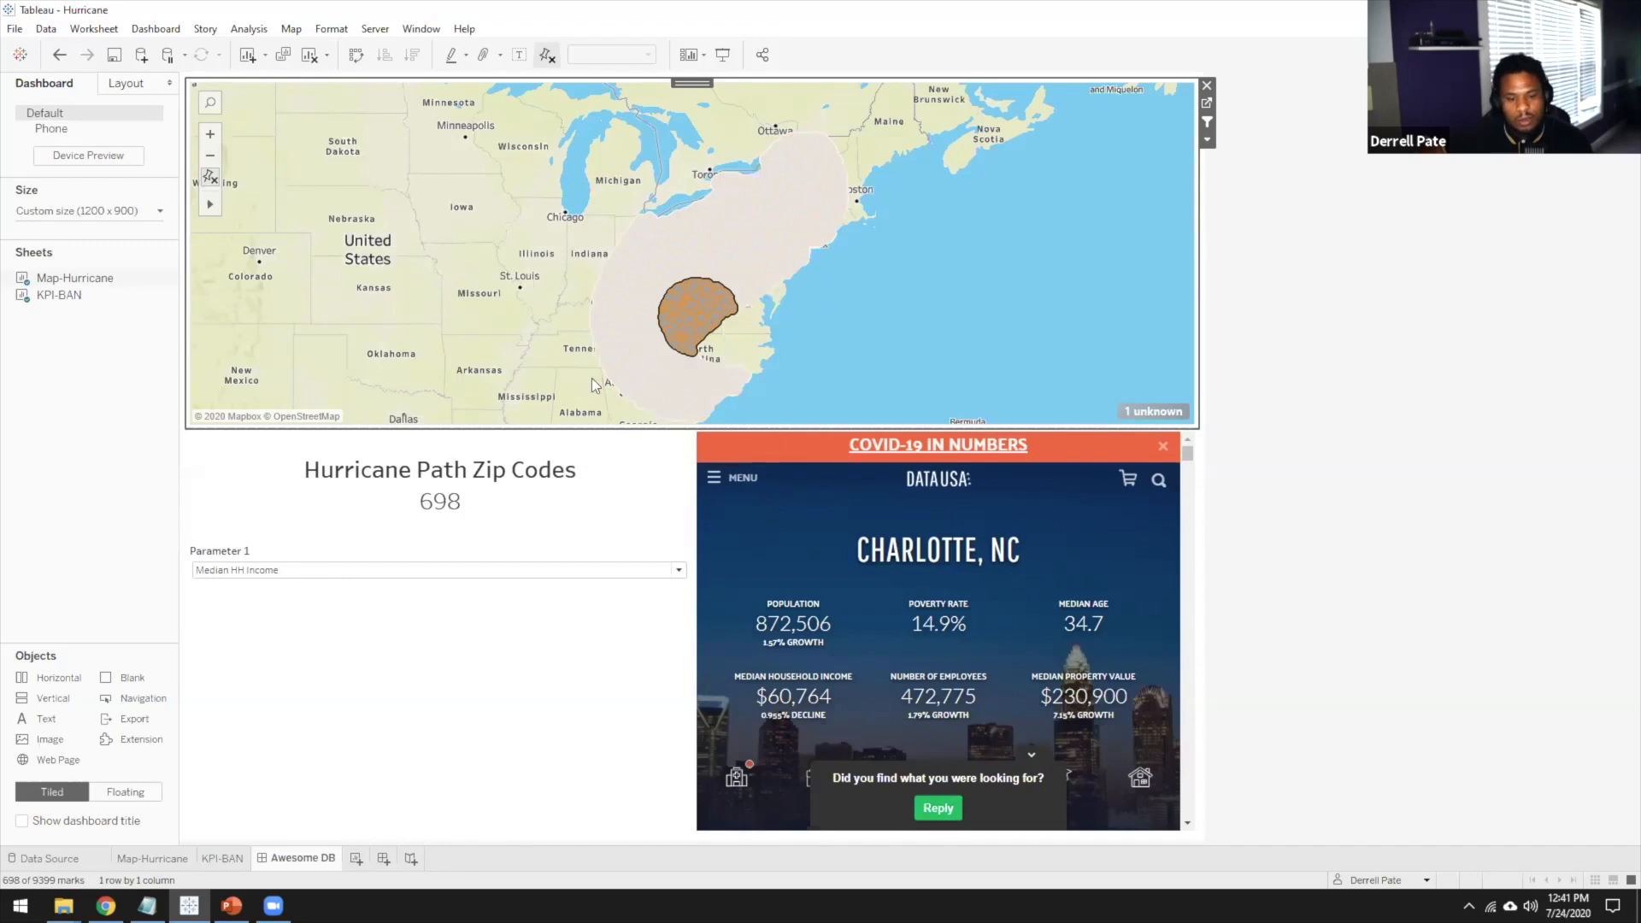
{"action": "mouse_move", "coordinate": [440, 506]}
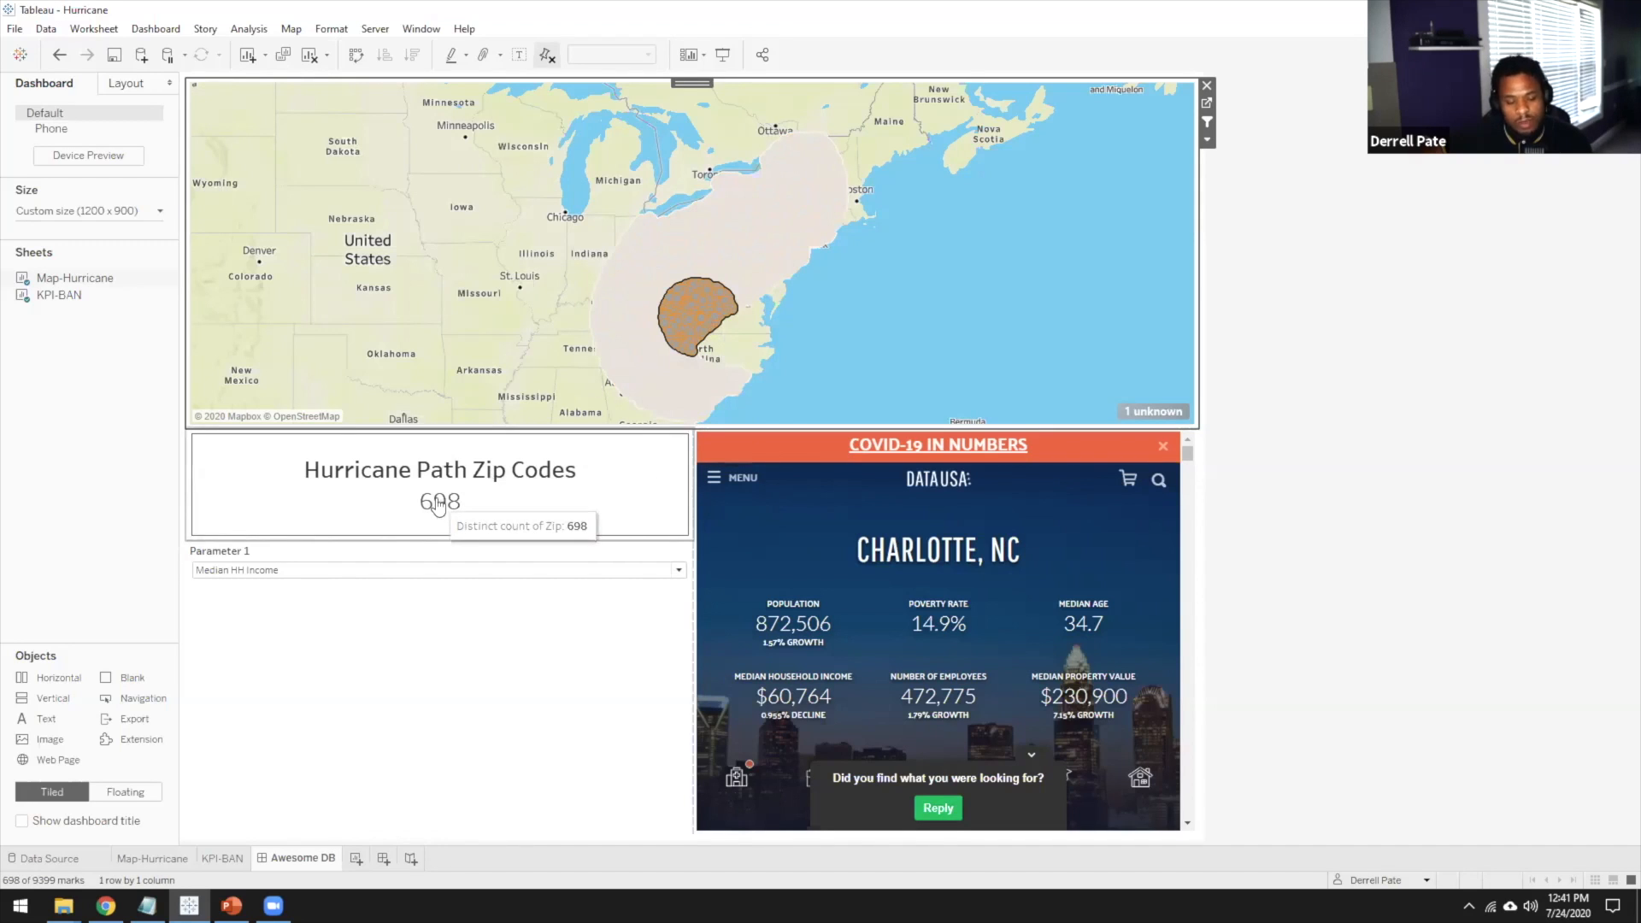
{"action": "scroll", "coordinate": [695, 358], "scroll_direction": "up", "scroll_amount": 2}
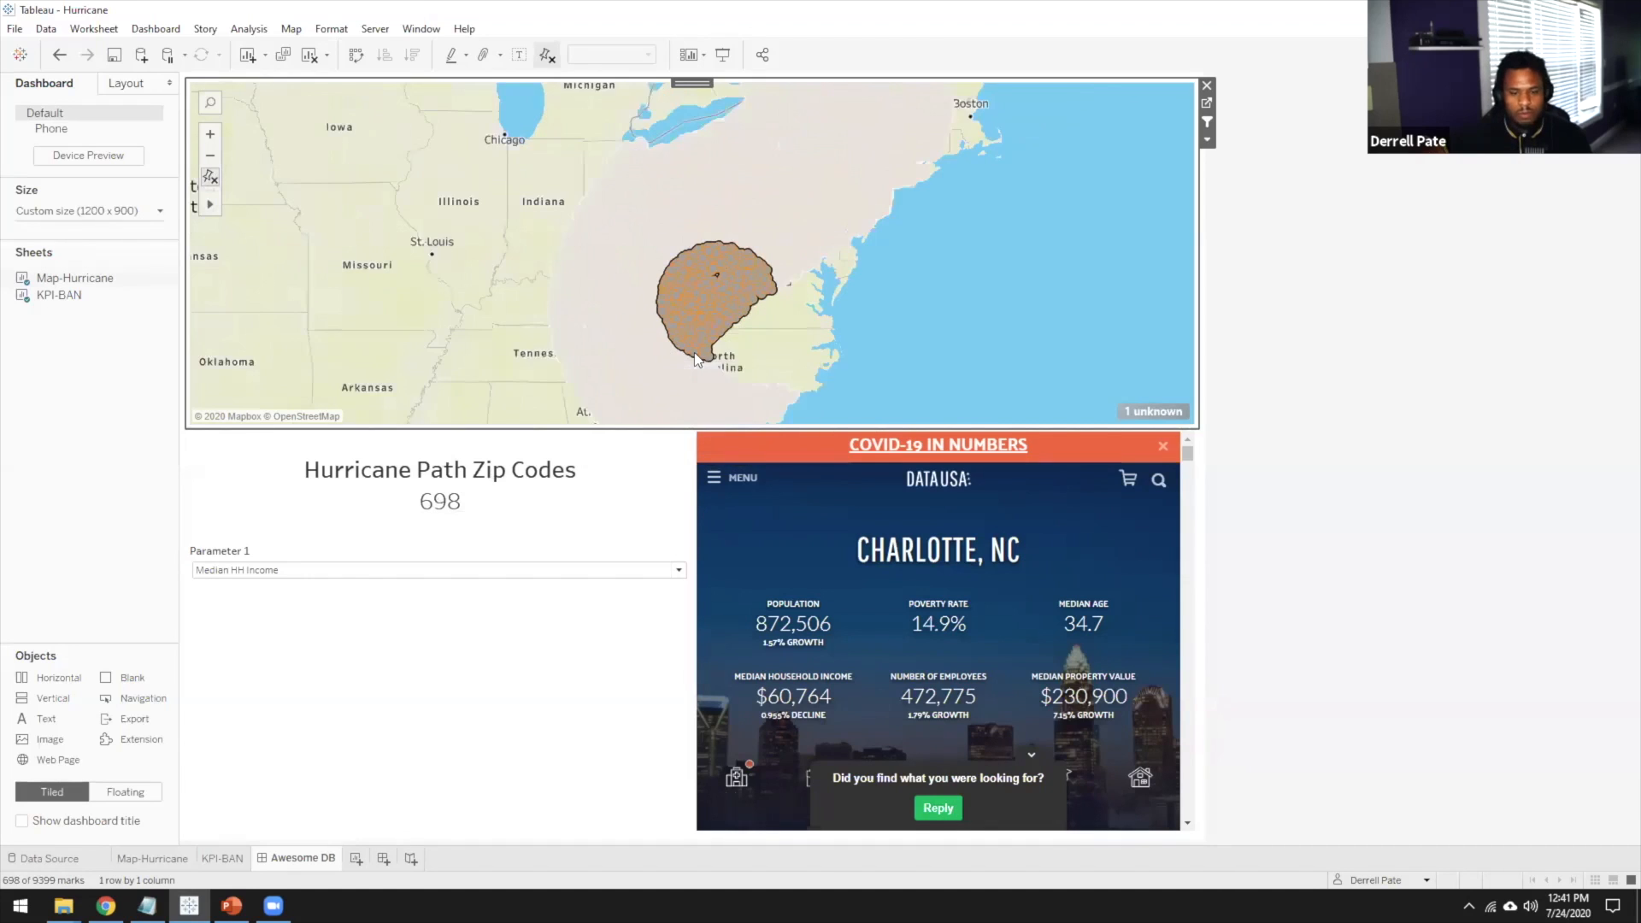
{"action": "scroll", "coordinate": [695, 358], "scroll_direction": "up", "scroll_amount": 4}
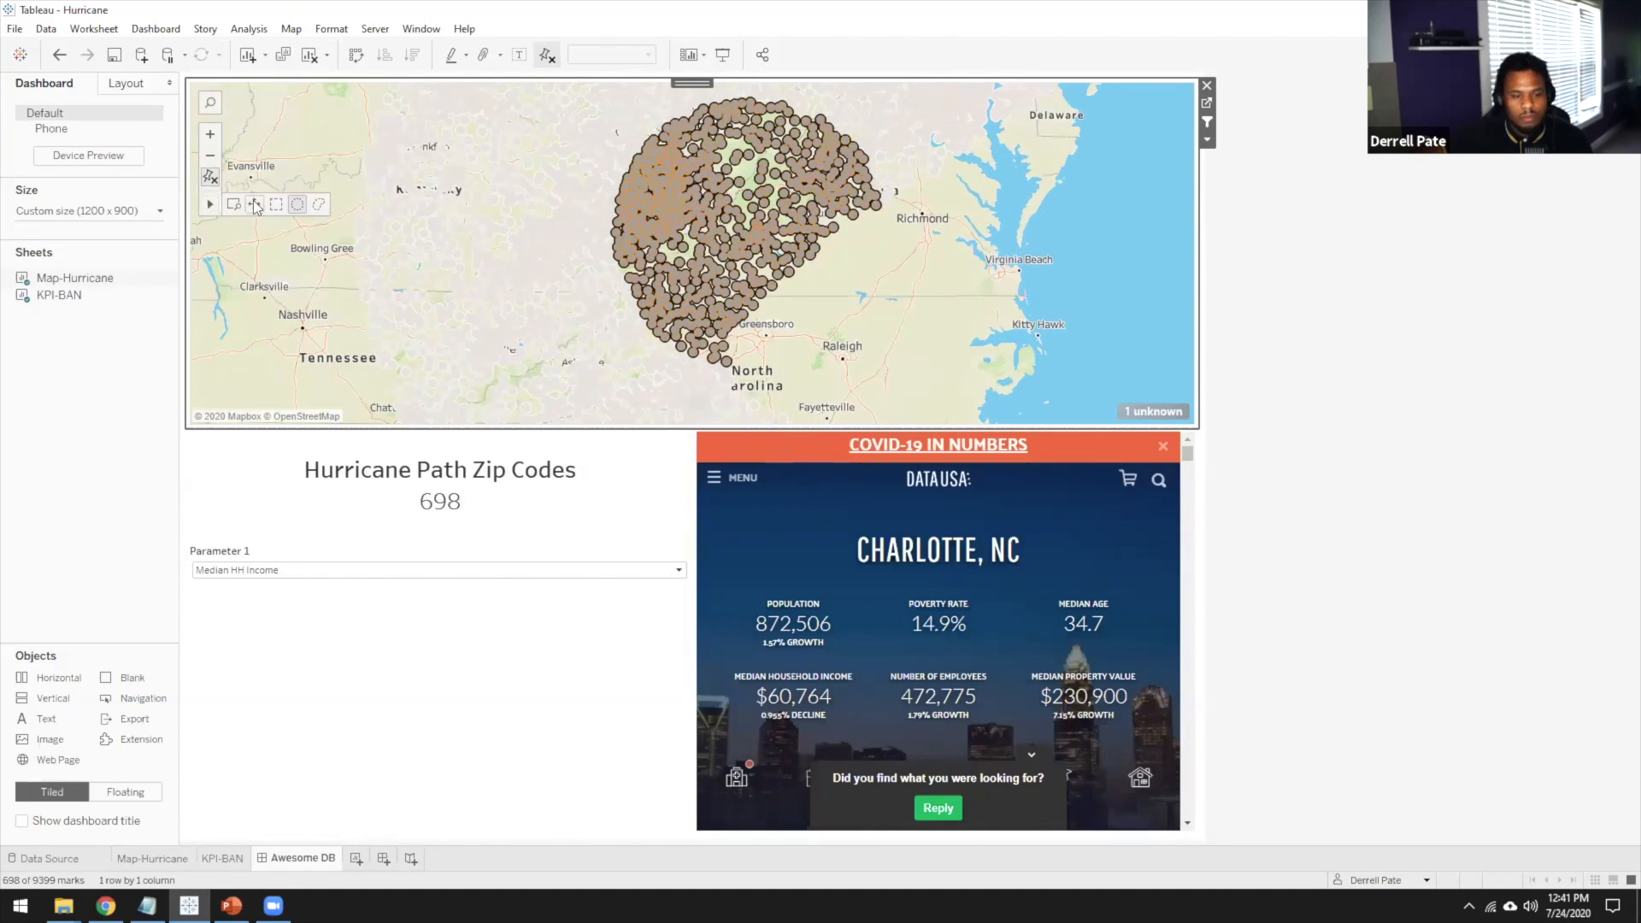
{"action": "left_click", "coordinate": [803, 335]}
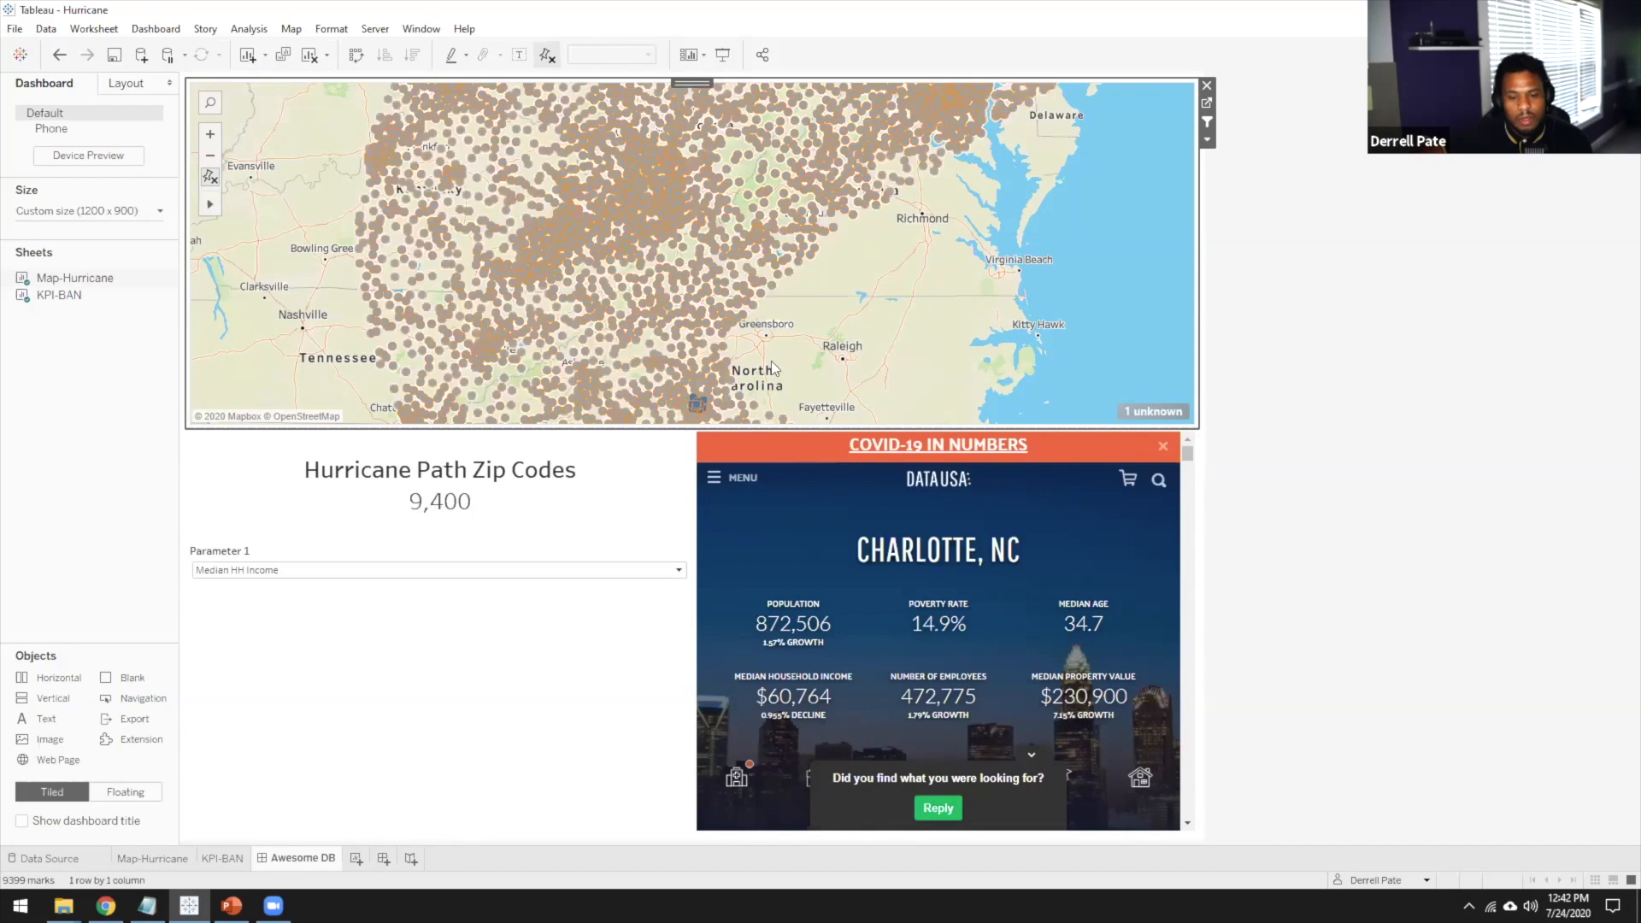
Select the zip 28202 point in Charlotte on the dashboard map and run its Old Link action
{"action": "left_click_drag", "start_coordinate": [687, 347], "coordinate": [737, 312]}
{"action": "scroll", "coordinate": [662, 342], "scroll_direction": "up", "scroll_amount": 3}
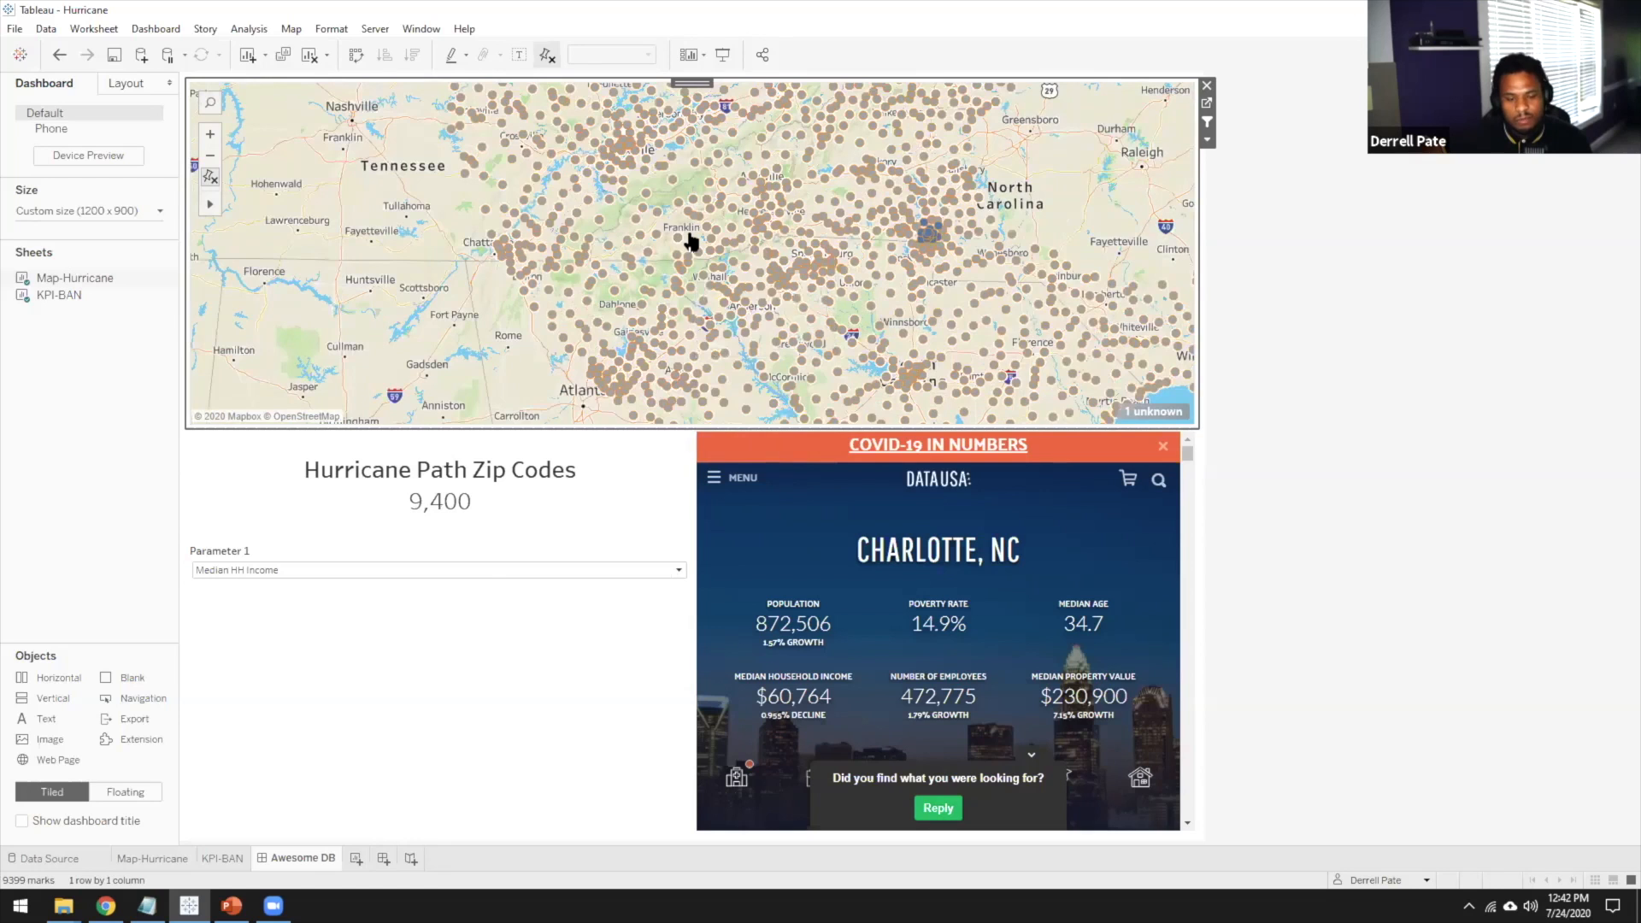
{"action": "scroll", "coordinate": [691, 240], "scroll_direction": "up", "scroll_amount": 3}
{"action": "left_click_drag", "start_coordinate": [692, 239], "coordinate": [613, 157]}
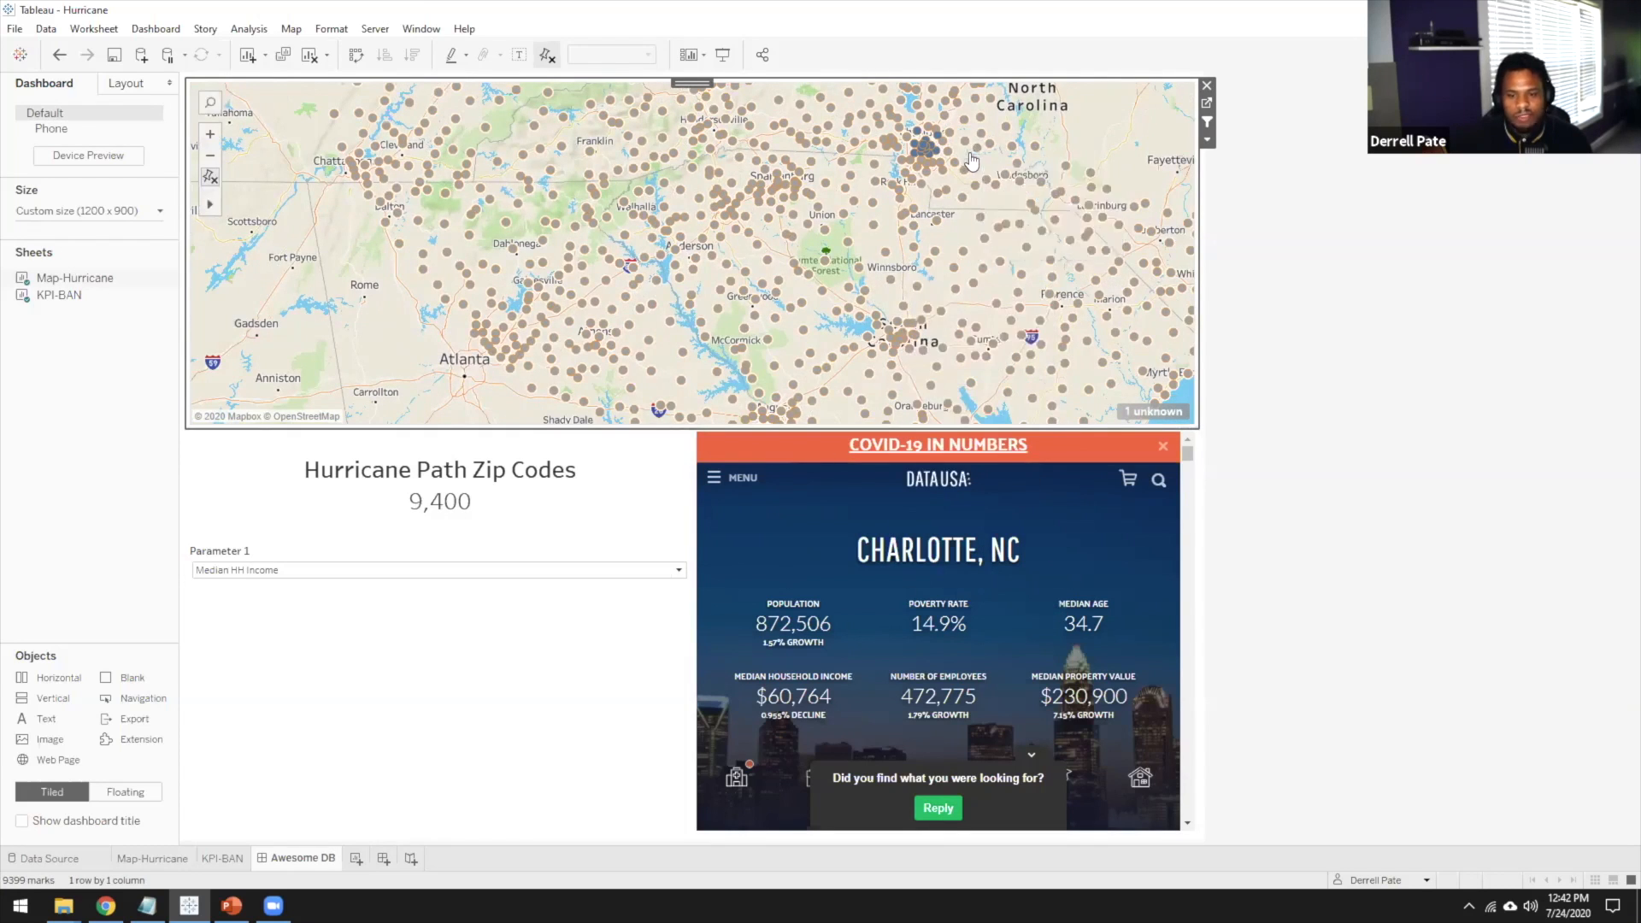
{"action": "scroll", "coordinate": [946, 181], "scroll_direction": "up", "scroll_amount": 3}
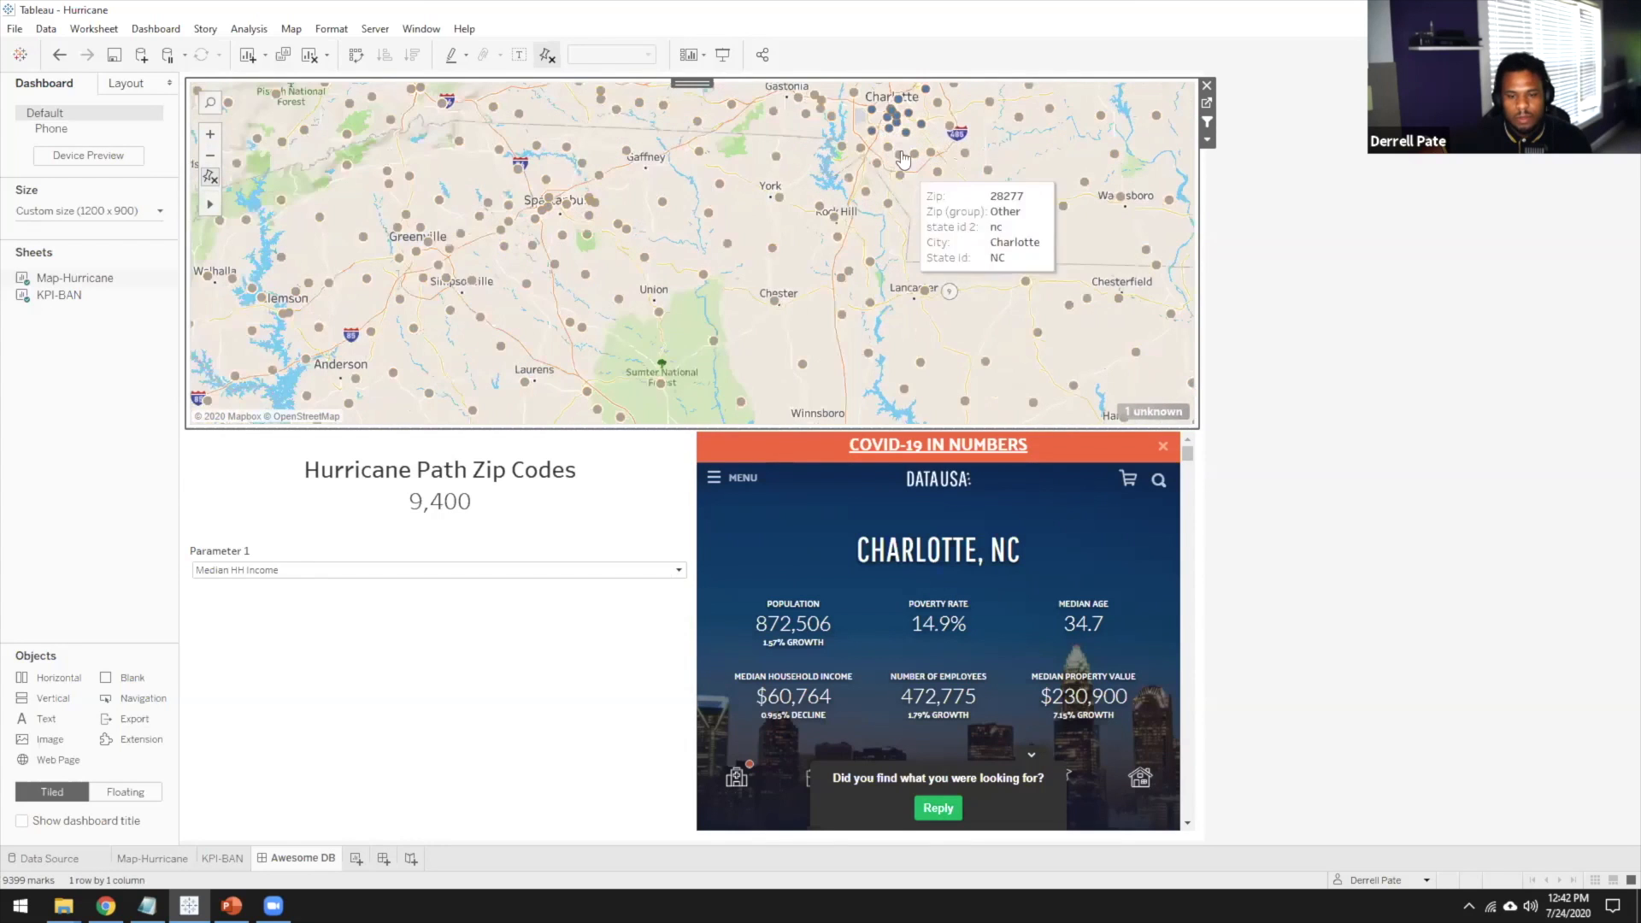
{"action": "left_click_drag", "start_coordinate": [892, 174], "coordinate": [910, 308]}
{"action": "scroll", "coordinate": [919, 295], "scroll_direction": "up", "scroll_amount": 2}
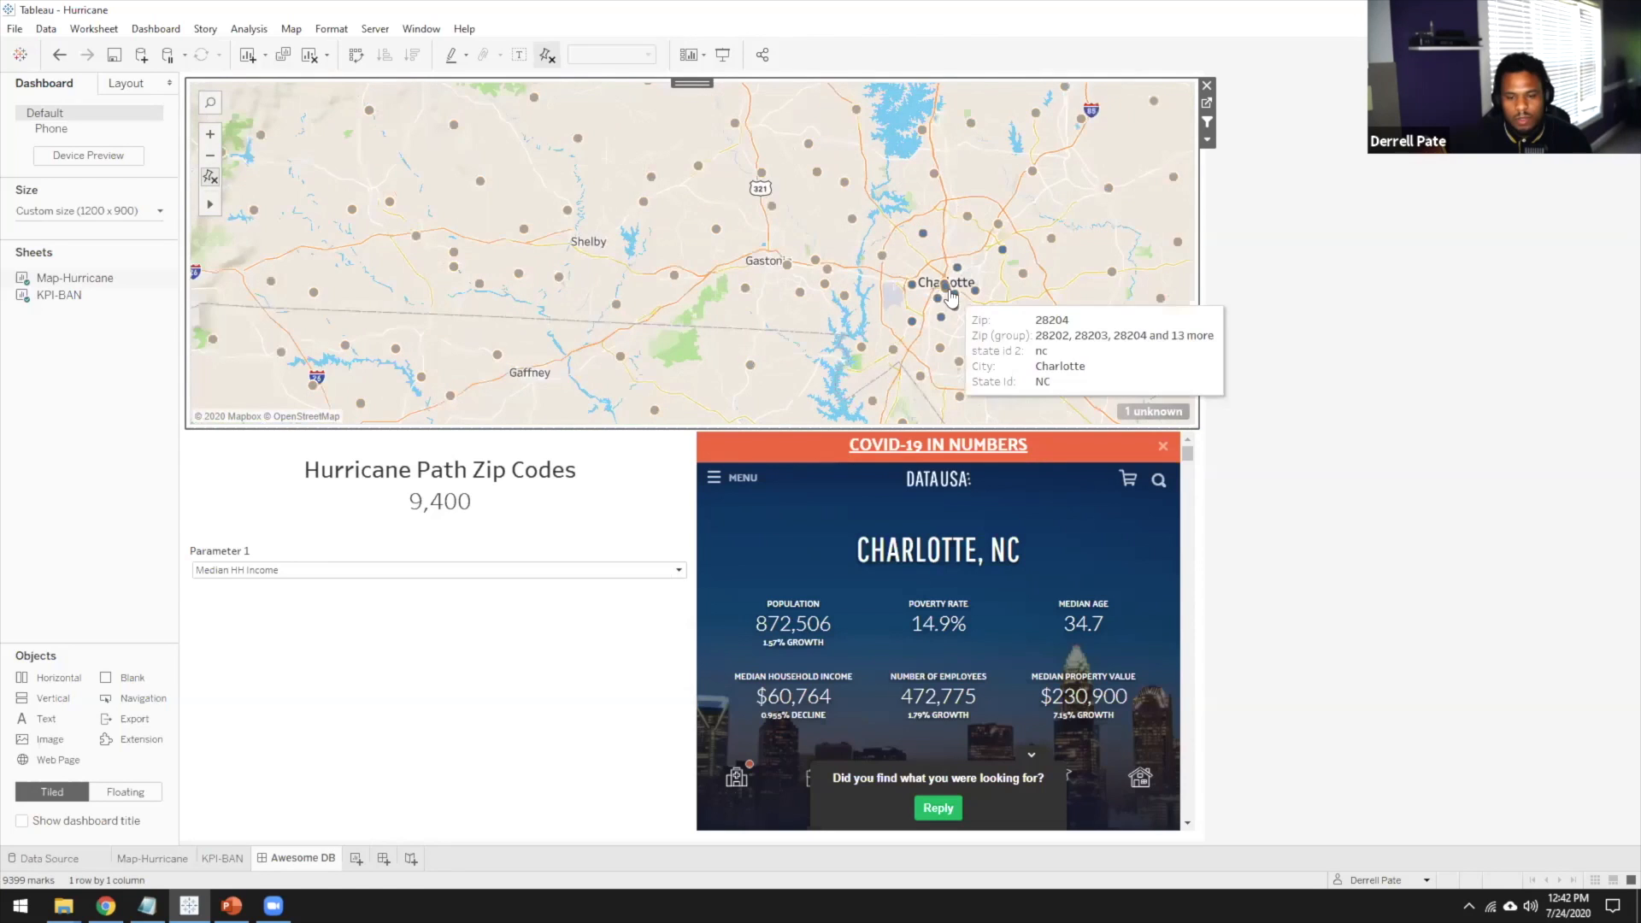
{"action": "left_click", "coordinate": [945, 289]}
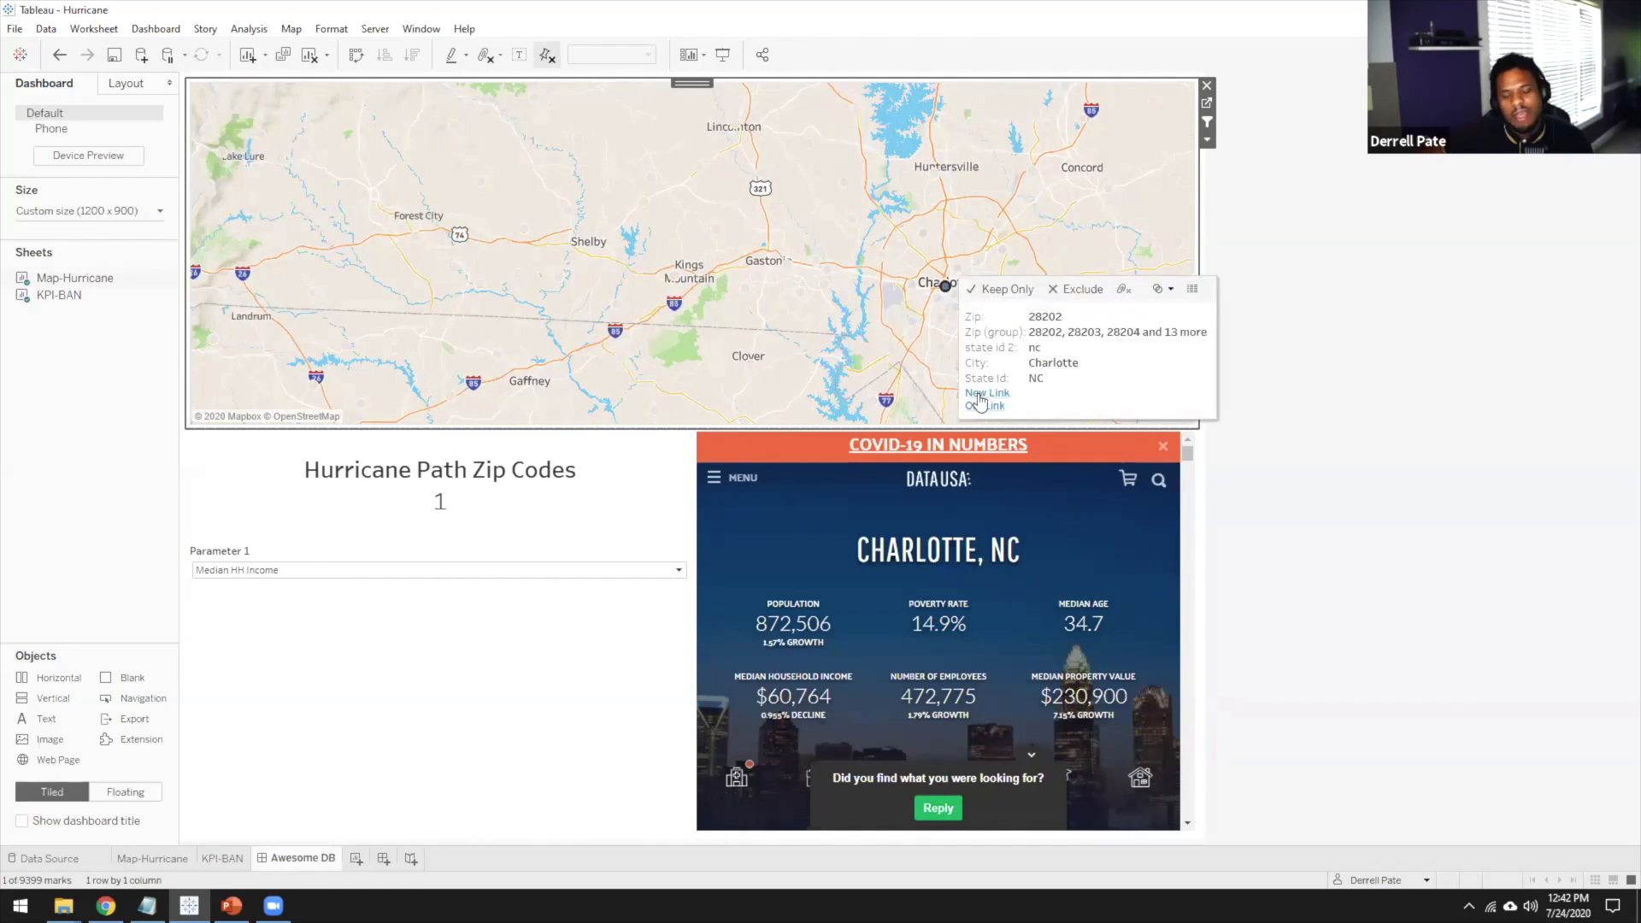
{"action": "left_click", "coordinate": [980, 407]}
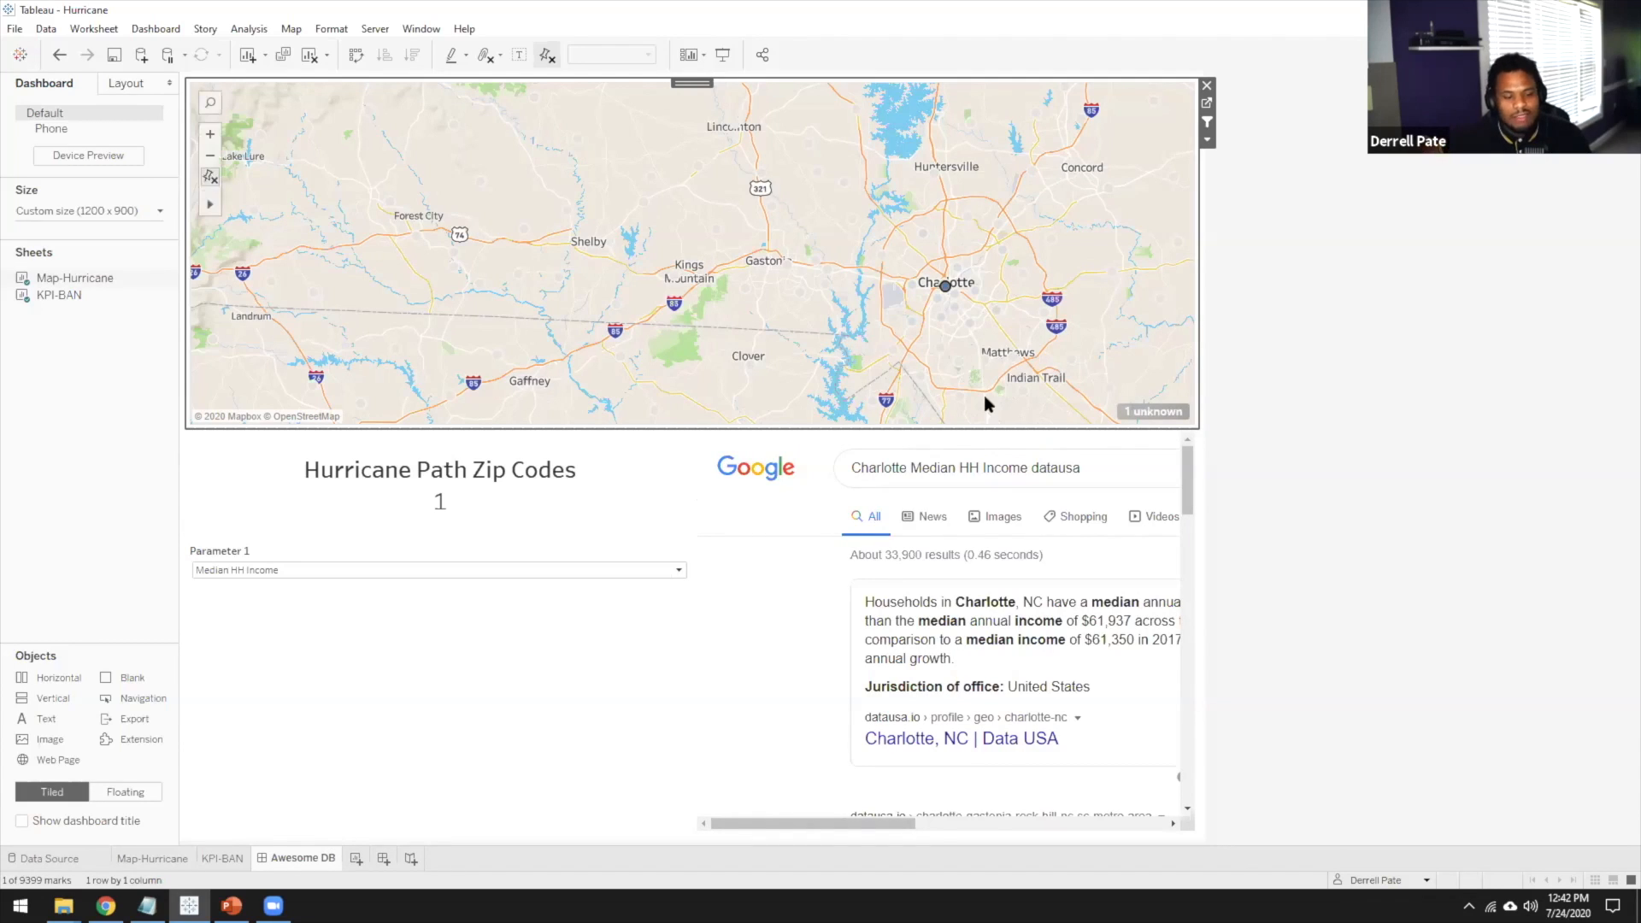
Review the Parameter 1 options without changing the choice, and examine the embedded Google results for Charlotte Median HH Income
{"action": "left_click", "coordinate": [412, 574]}
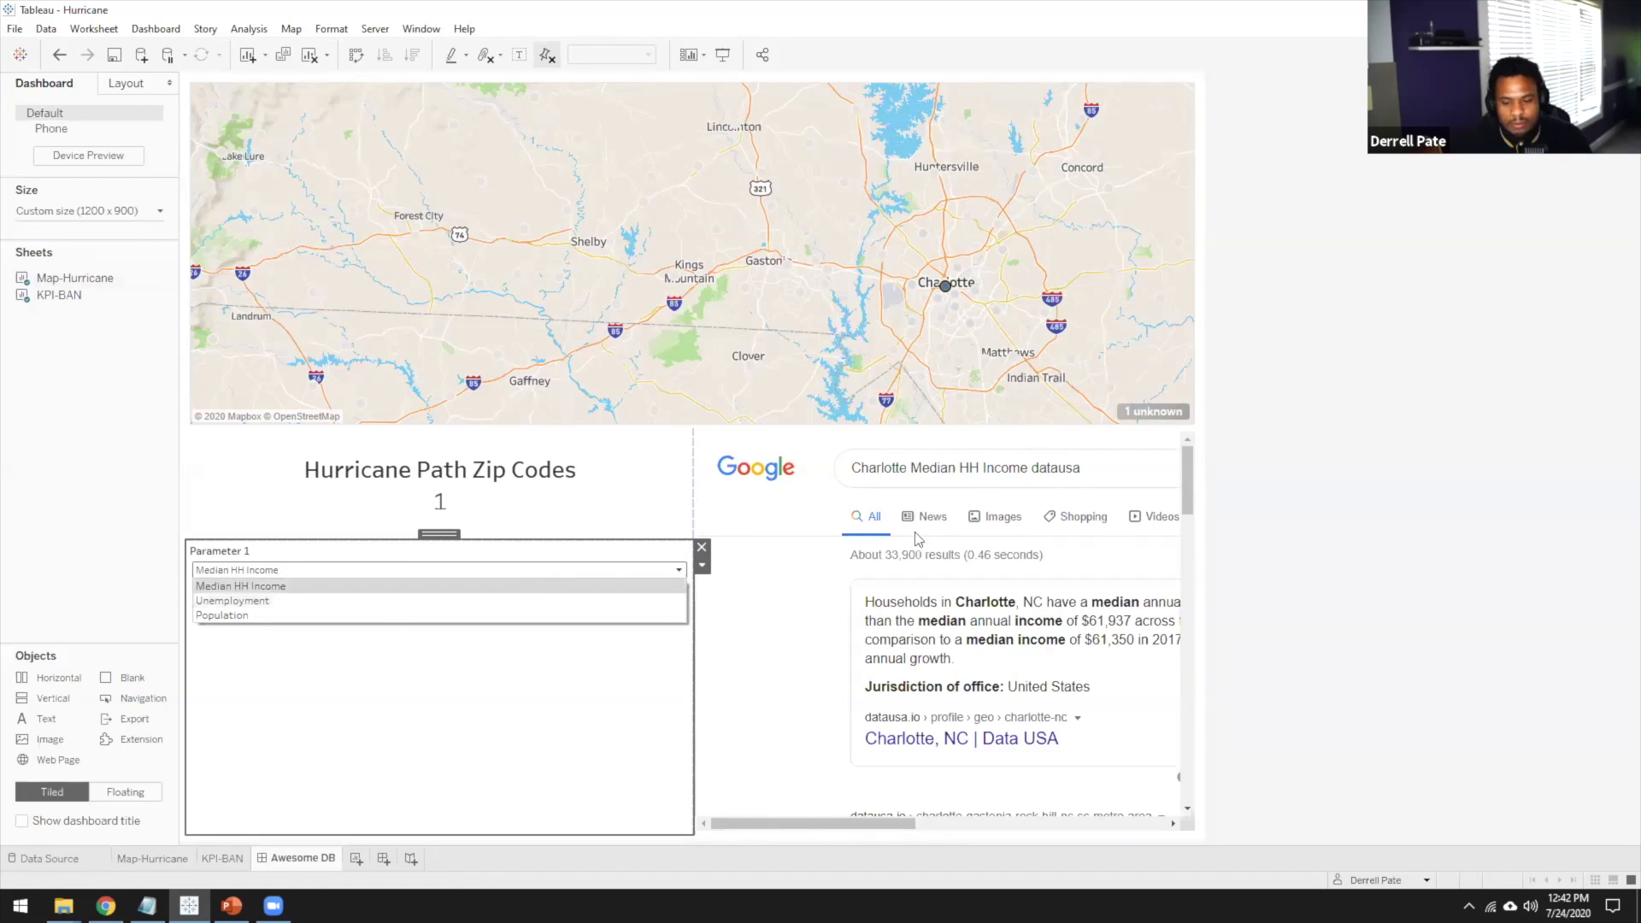
{"action": "left_click", "coordinate": [759, 668]}
{"action": "left_click_drag", "start_coordinate": [814, 826], "coordinate": [866, 846]}
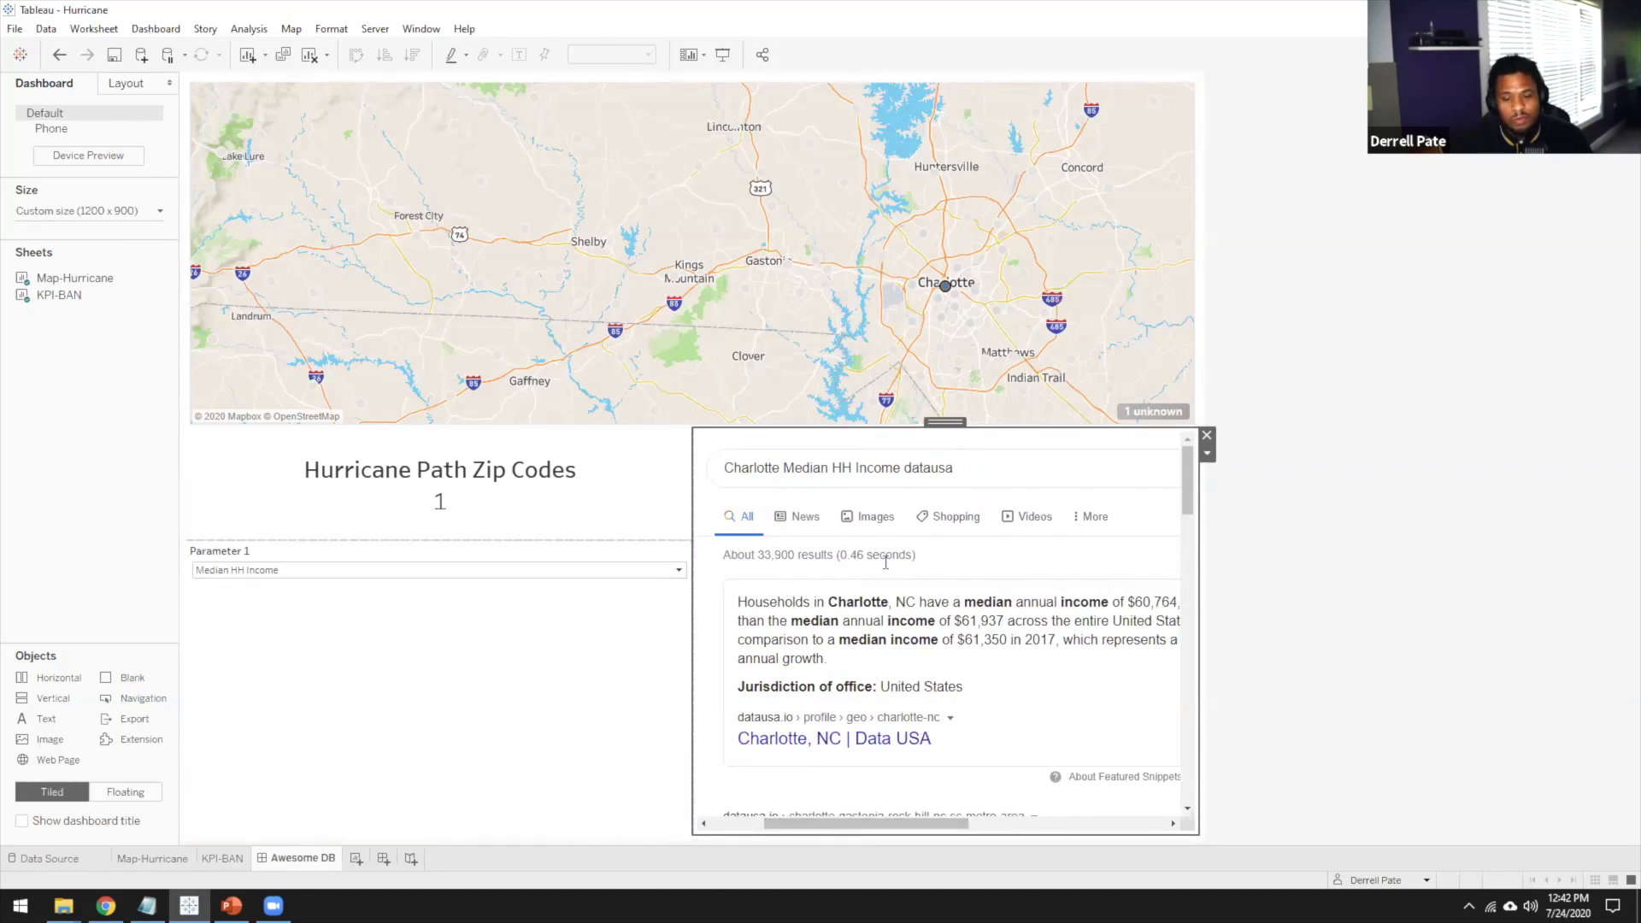
Set Parameter 1 to Unemployment and run the Old Link action for Charlotte zip 28202
{"action": "mouse_move", "coordinate": [953, 303]}
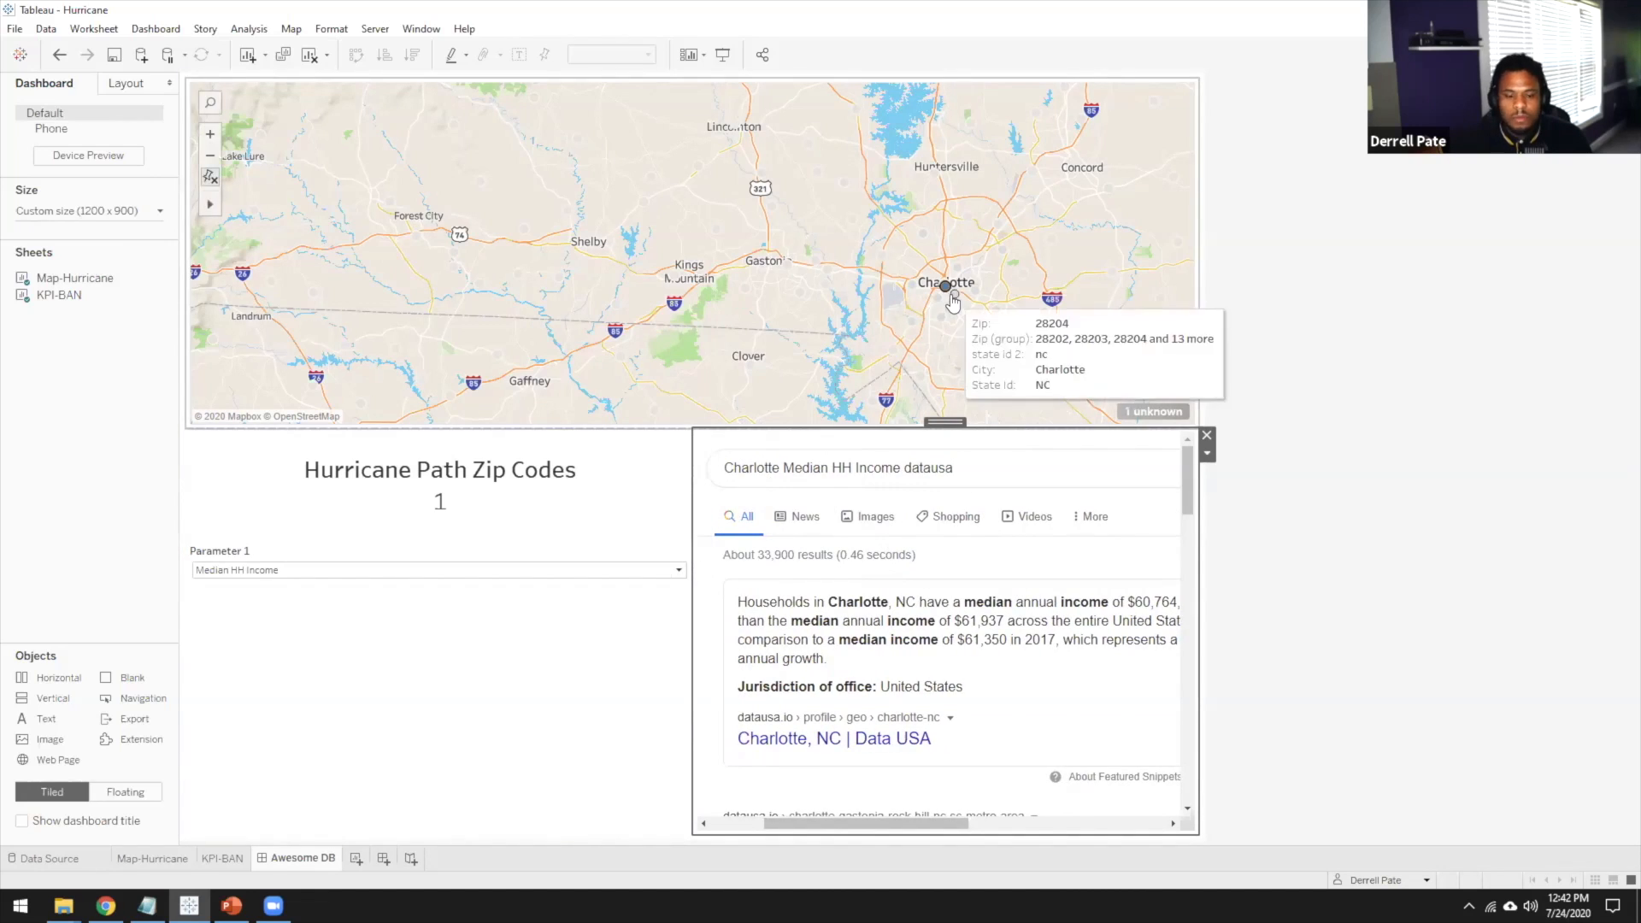
{"action": "left_click", "coordinate": [401, 570]}
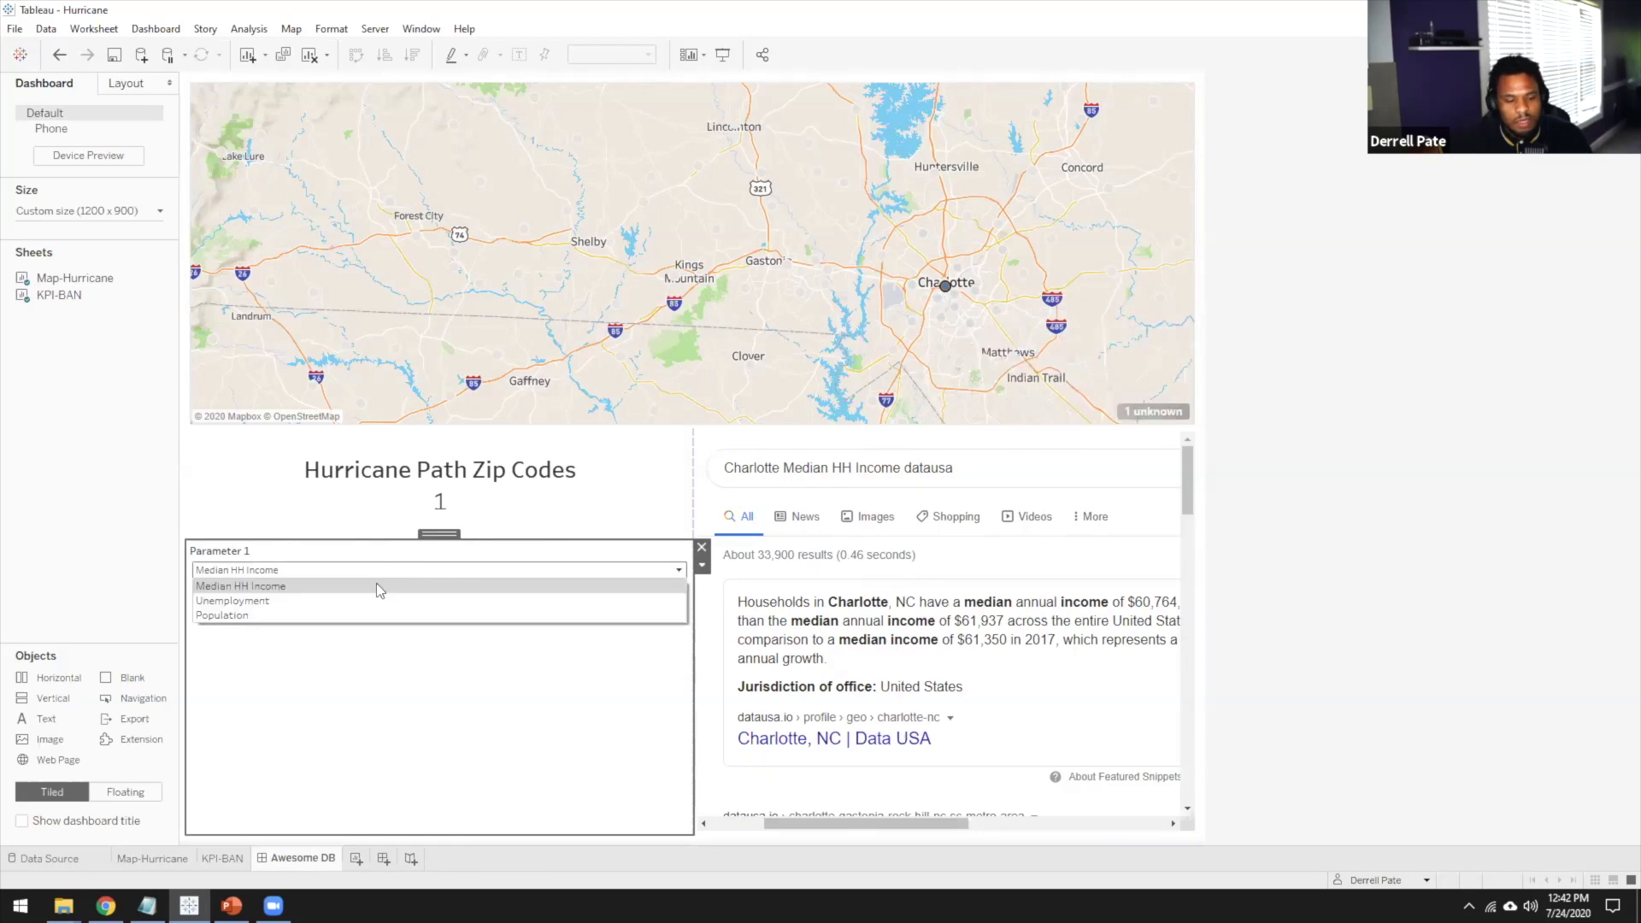
{"action": "left_click", "coordinate": [370, 598]}
{"action": "mouse_move", "coordinate": [949, 296]}
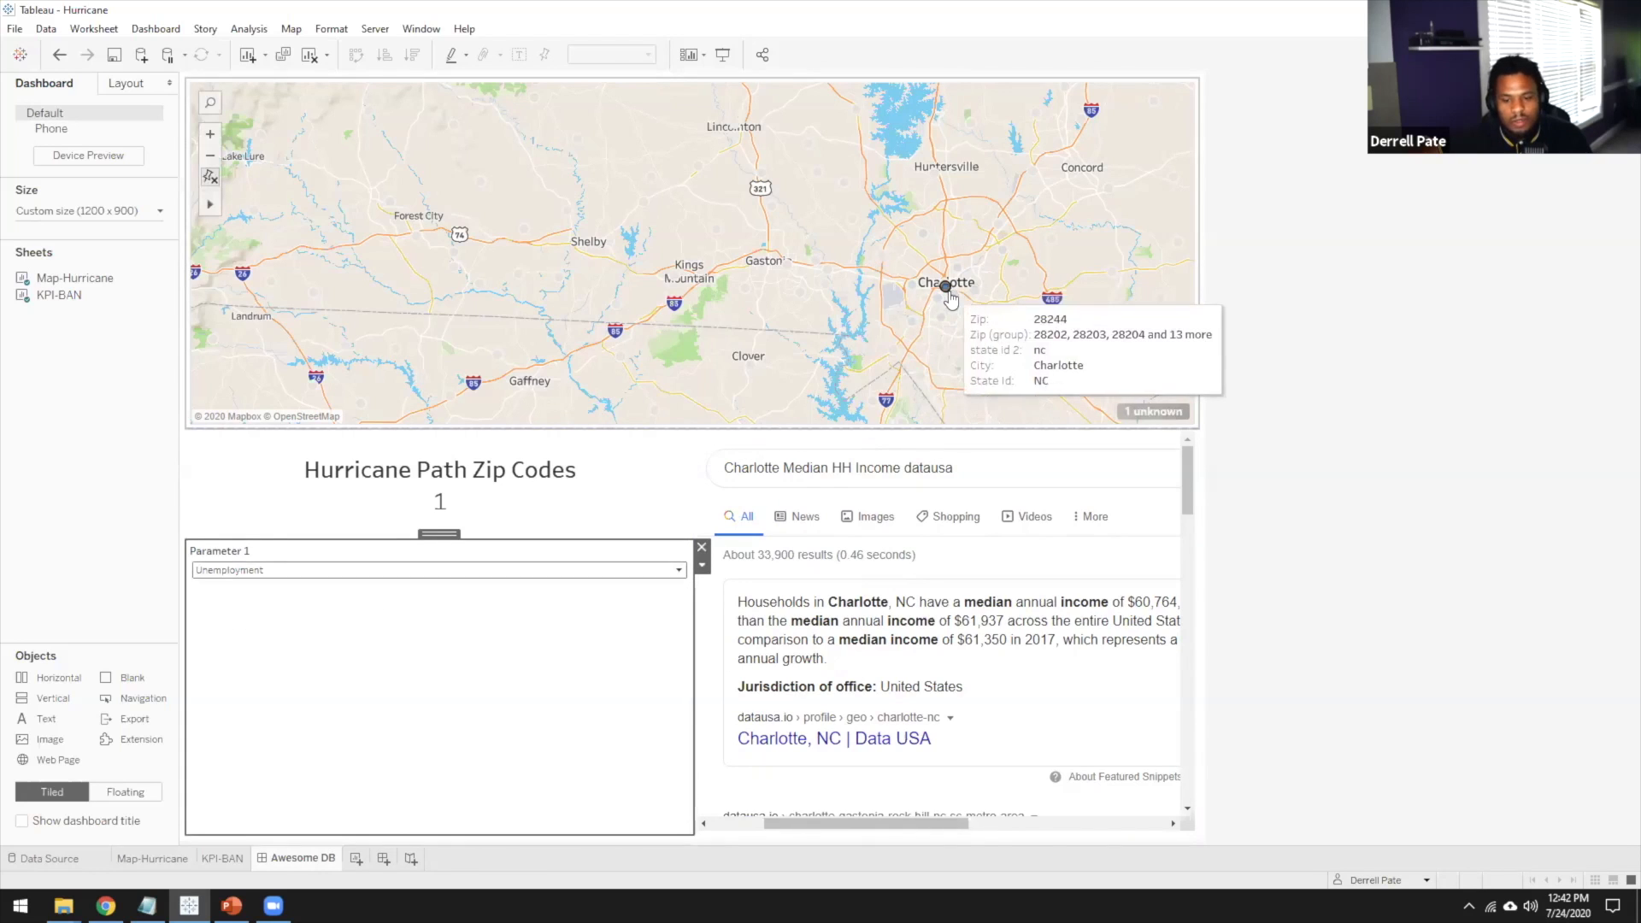
{"action": "scroll", "coordinate": [948, 291], "scroll_direction": "up", "scroll_amount": 3}
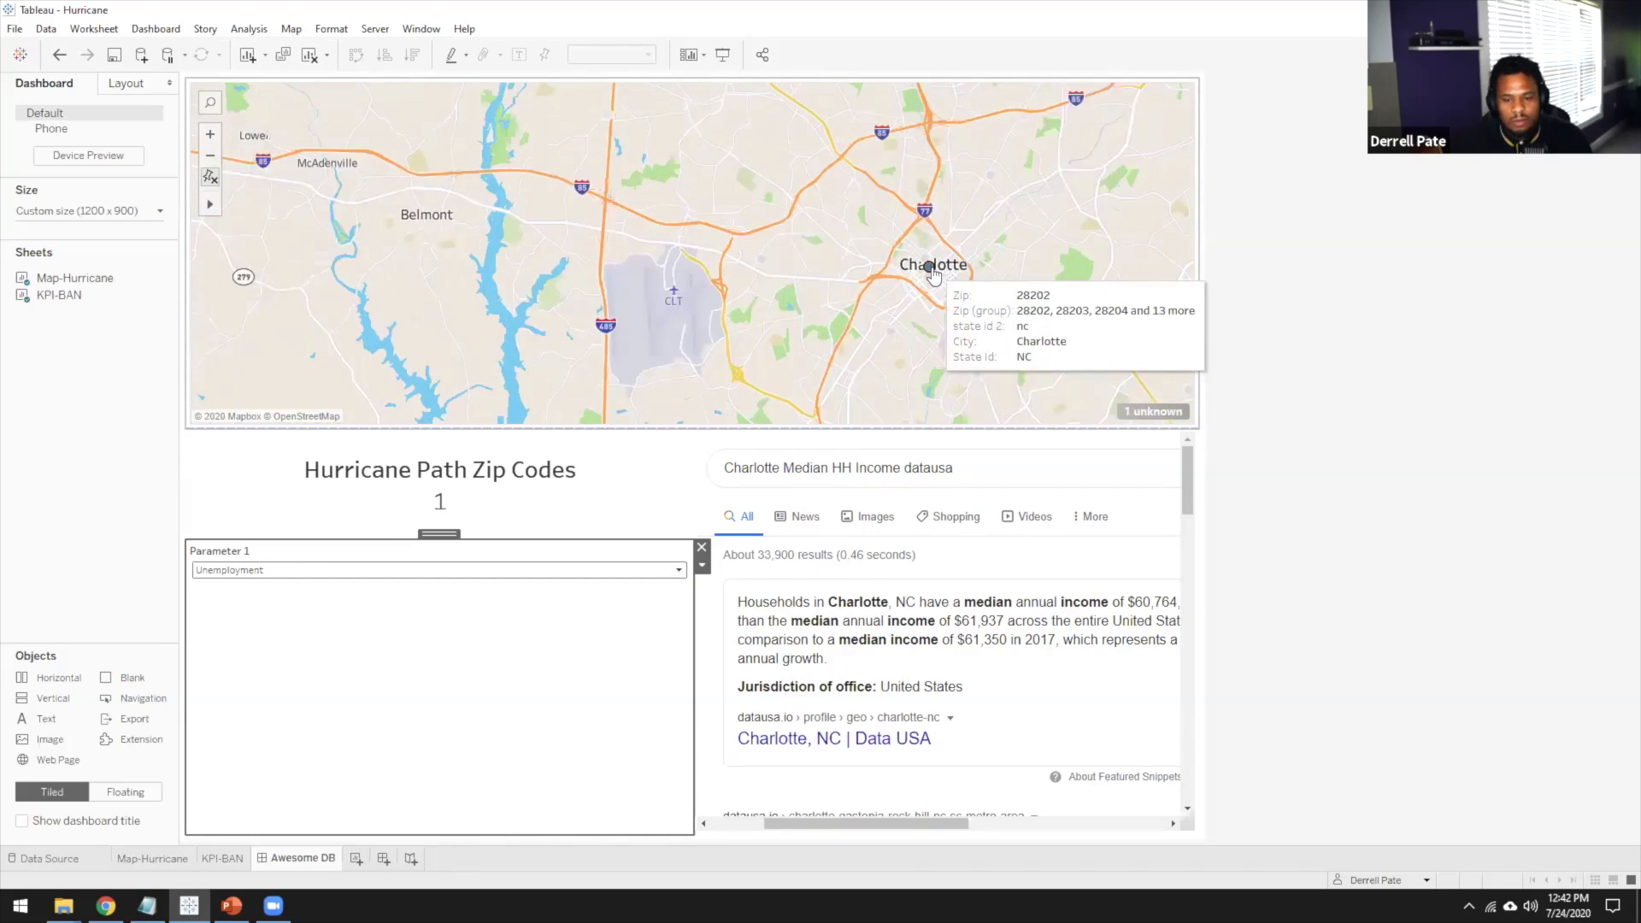
{"action": "left_click", "coordinate": [933, 272]}
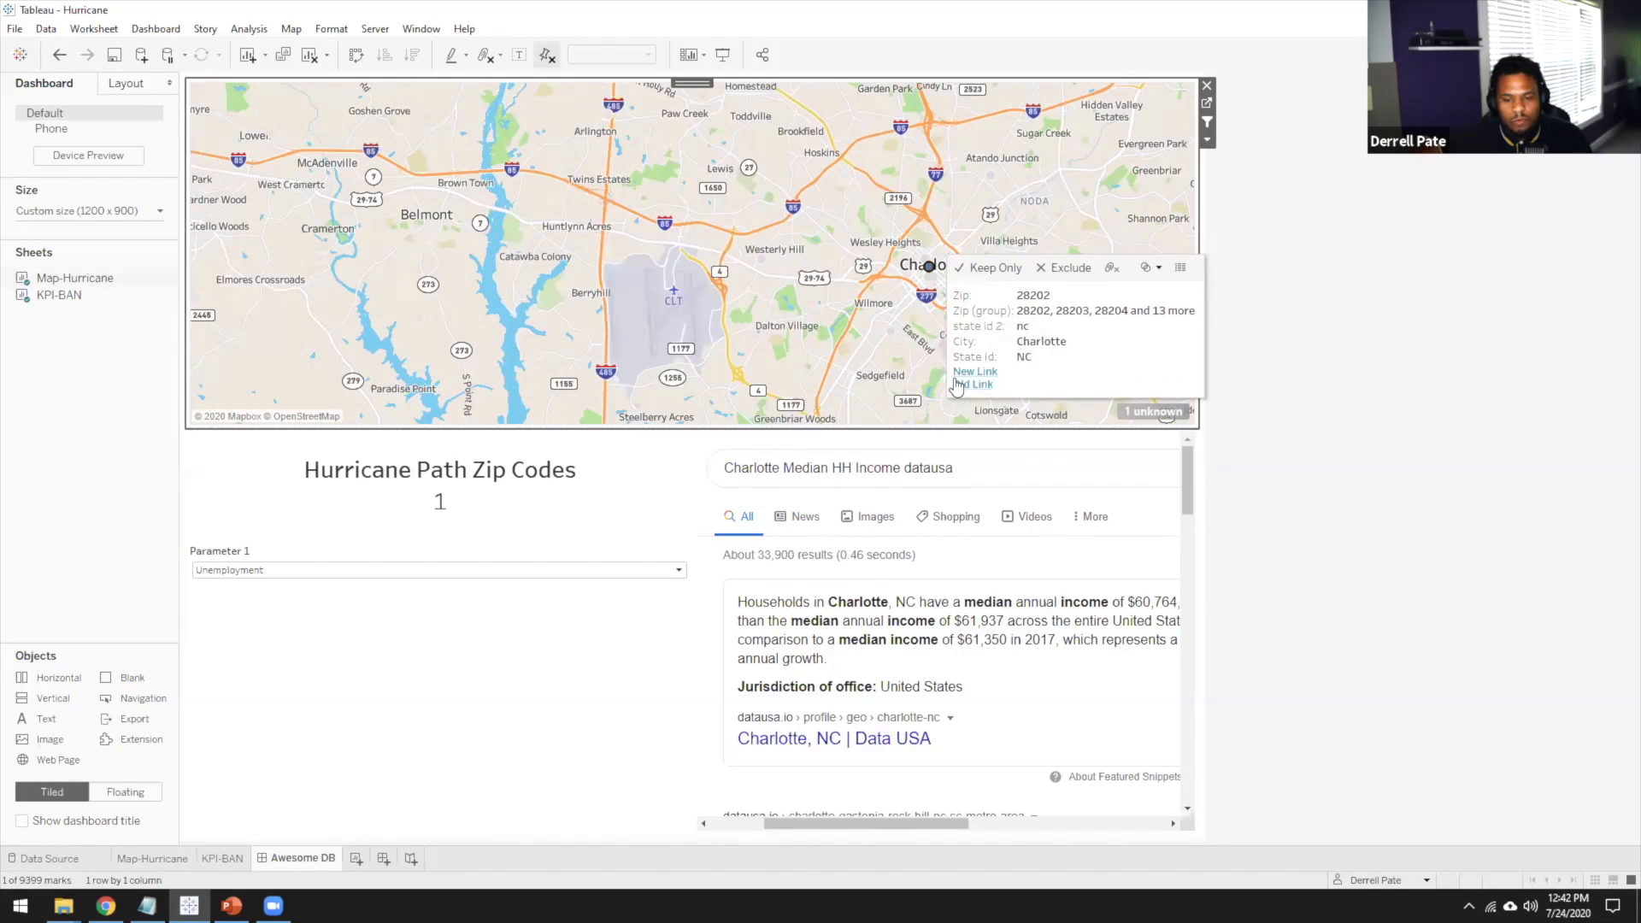
{"action": "left_click", "coordinate": [958, 385]}
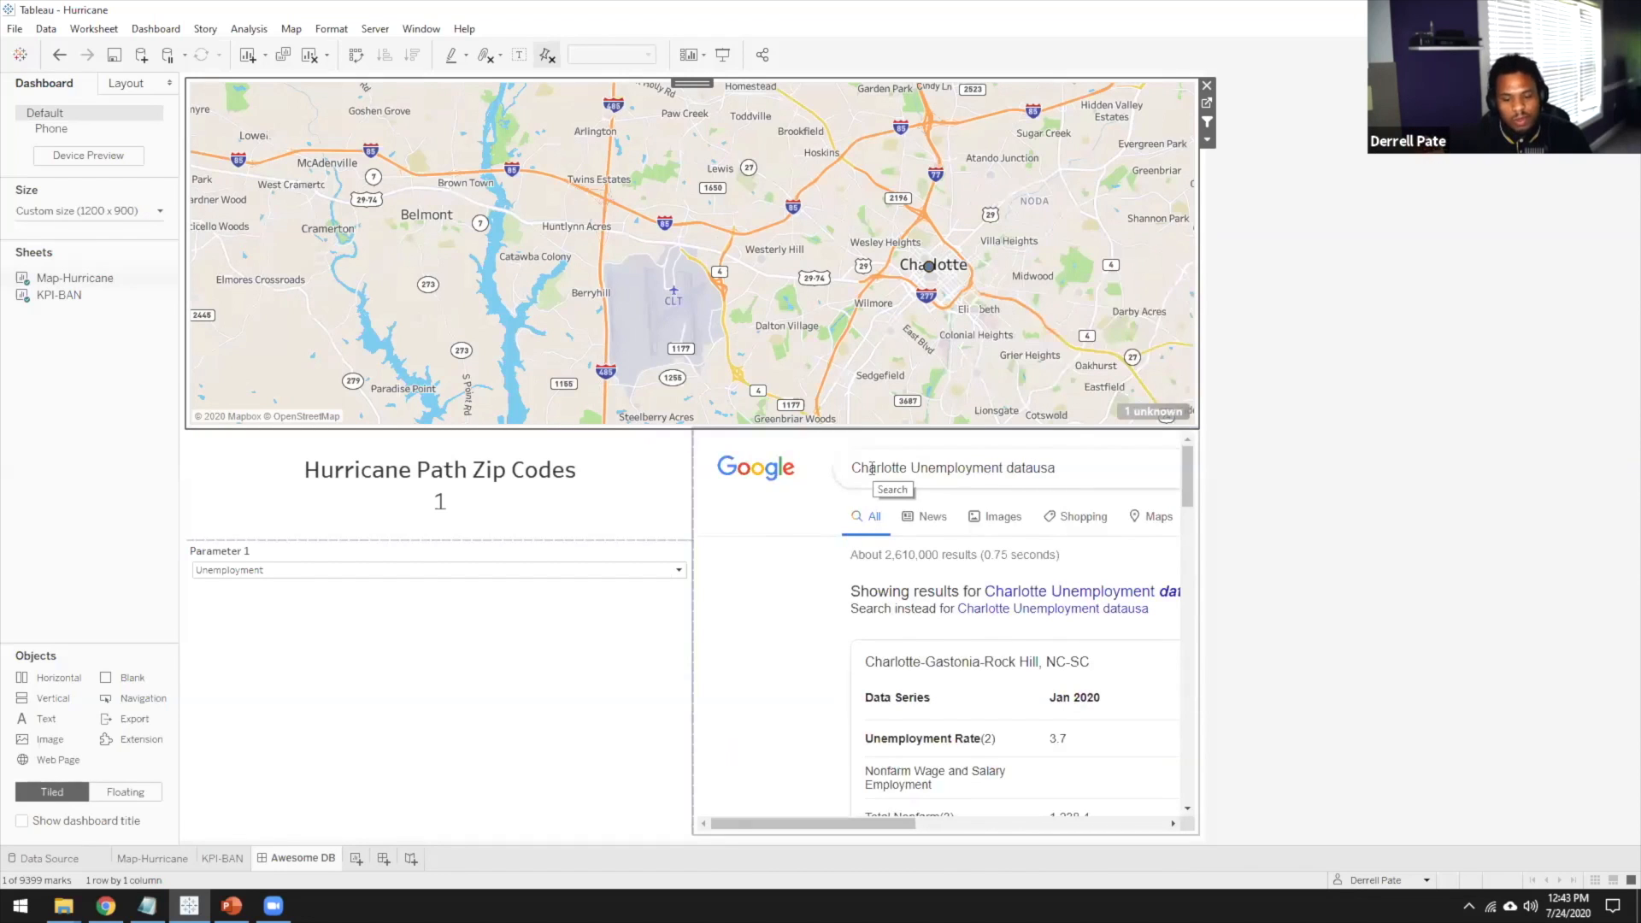
Examine the embedded Charlotte unemployment search results and clear the zip 28202 selection on the map
{"action": "scroll", "coordinate": [968, 652], "scroll_direction": "down", "scroll_amount": 1}
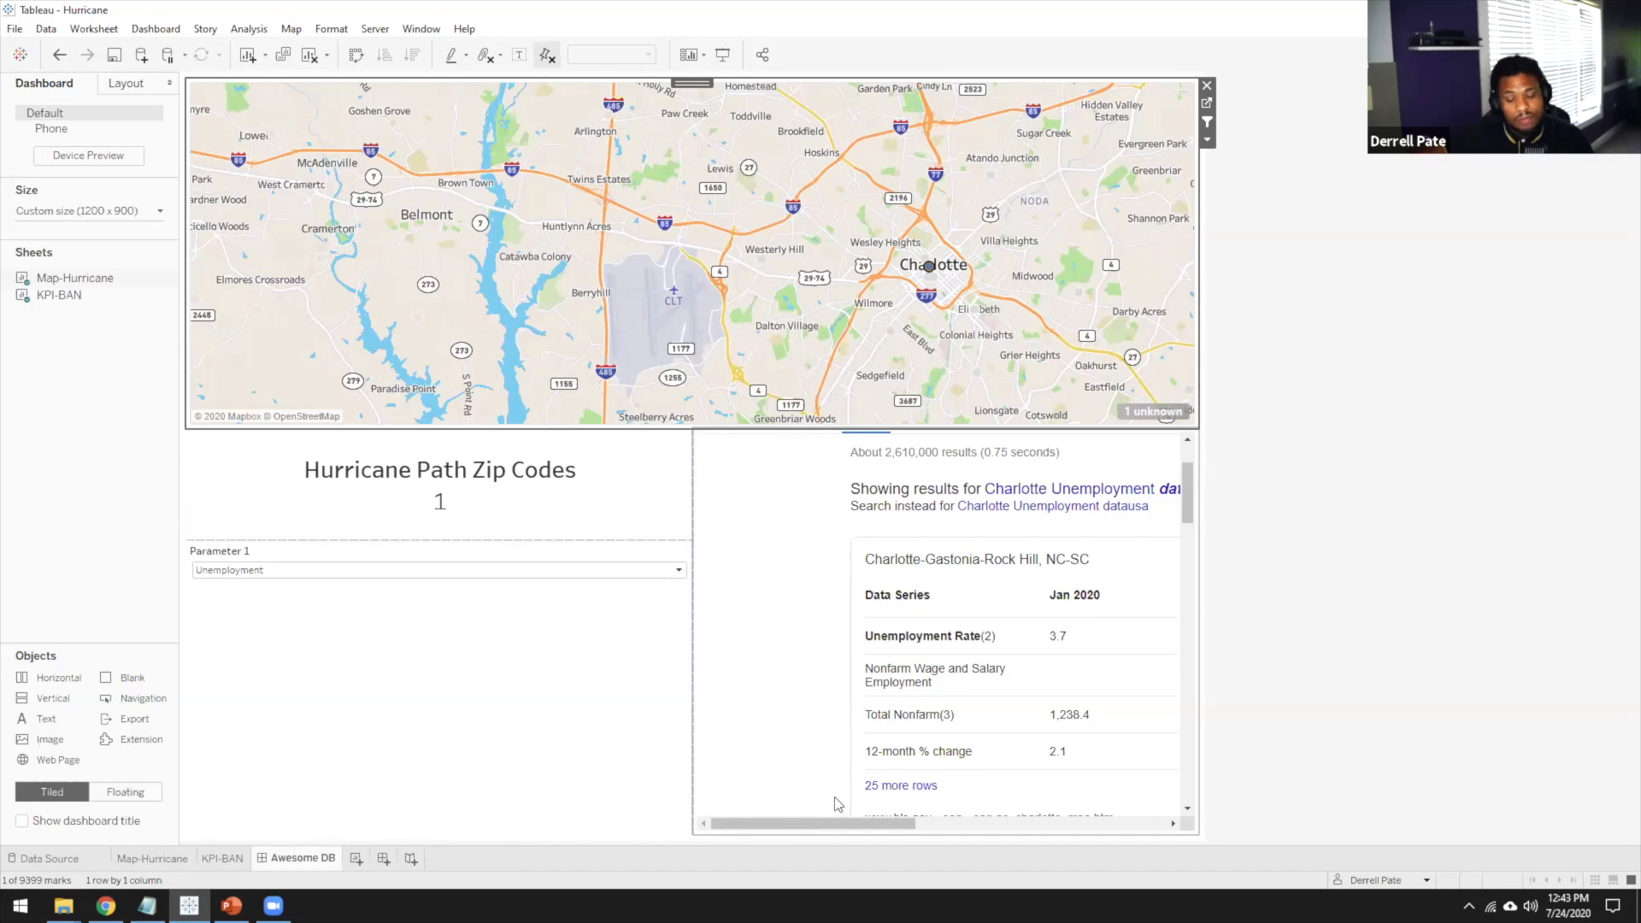
{"action": "left_click_drag", "start_coordinate": [842, 824], "coordinate": [920, 835]}
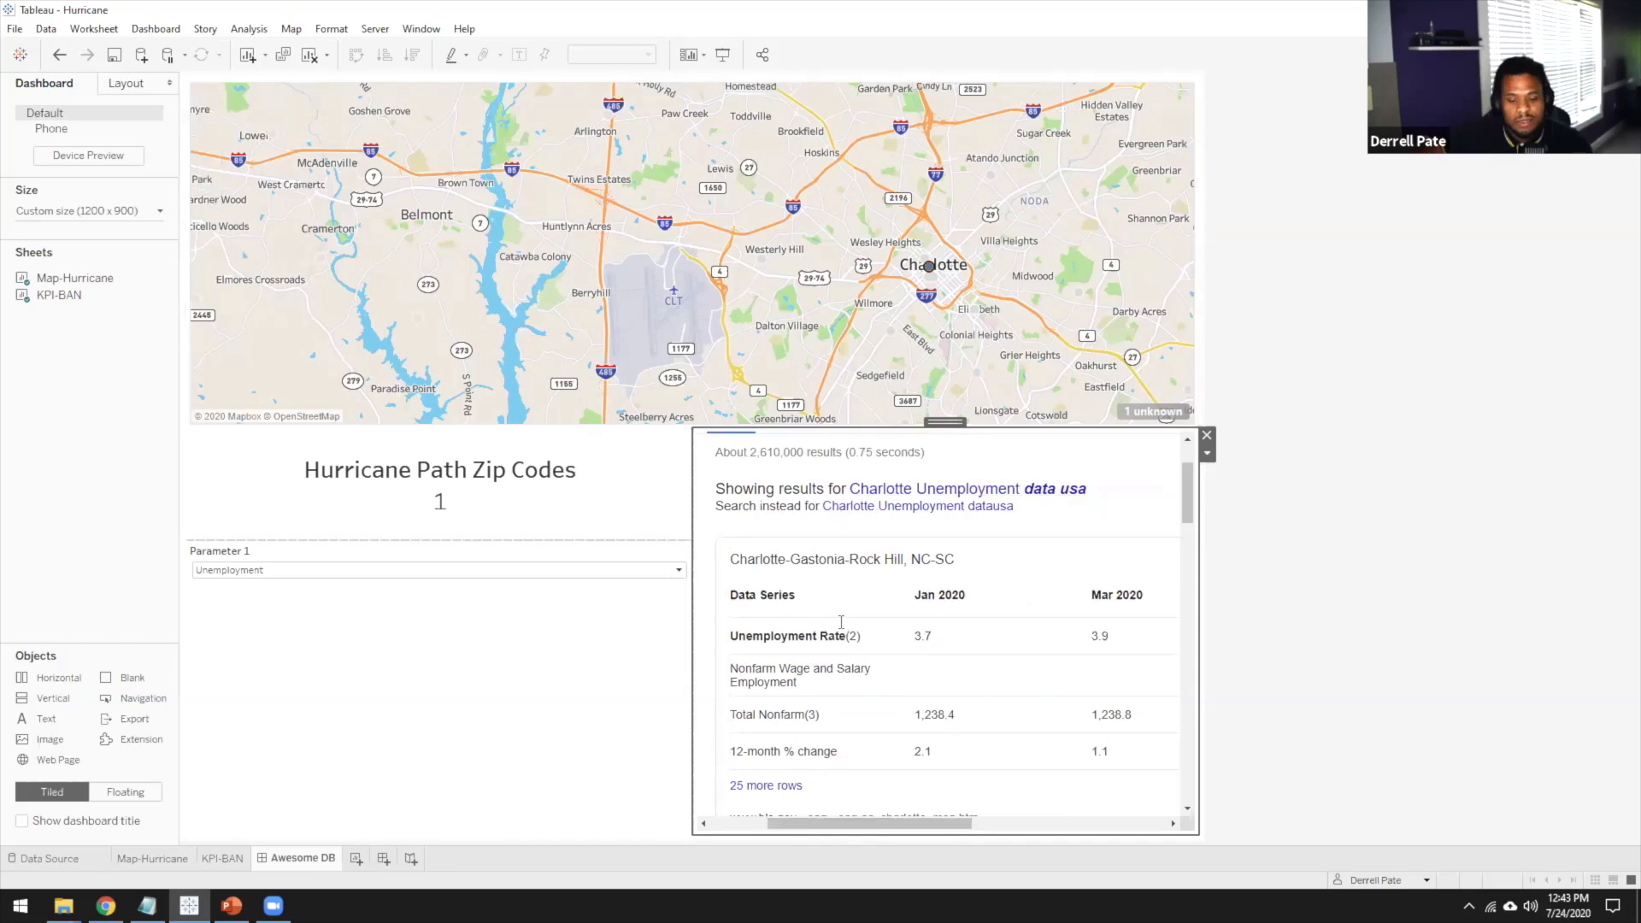
{"action": "left_click", "coordinate": [936, 278]}
{"action": "left_click", "coordinate": [933, 272]}
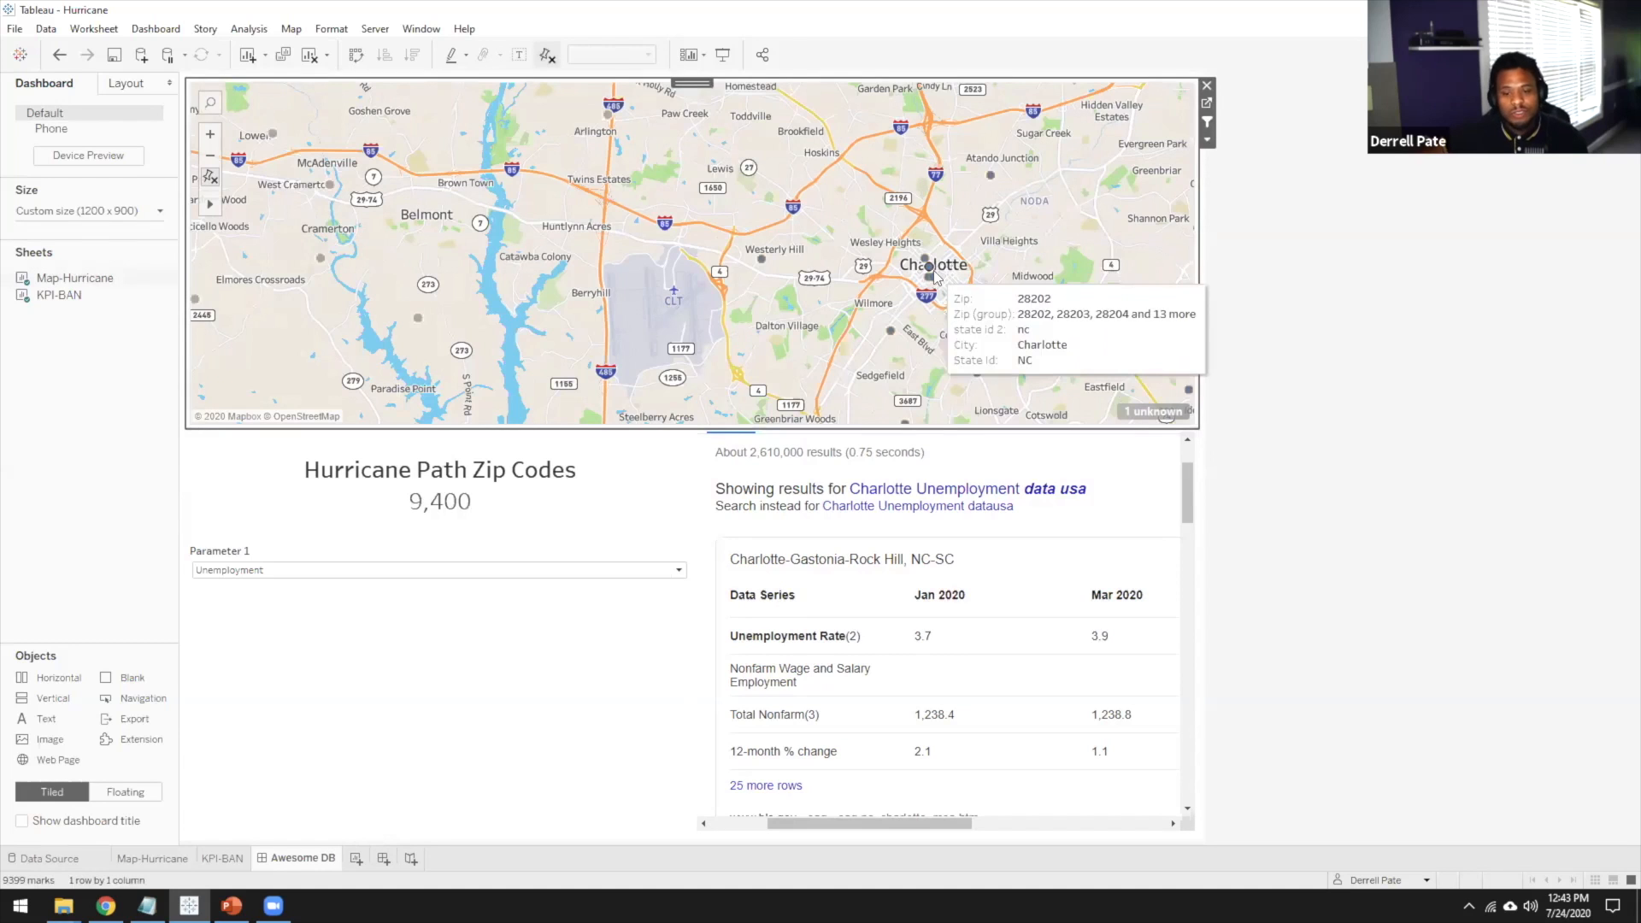
Look over the zip code points around Charlotte, including zip 28204, and switch to the Mapping Presentation slides in PowerPoint
{"action": "scroll", "coordinate": [933, 270], "scroll_direction": "down", "scroll_amount": 2}
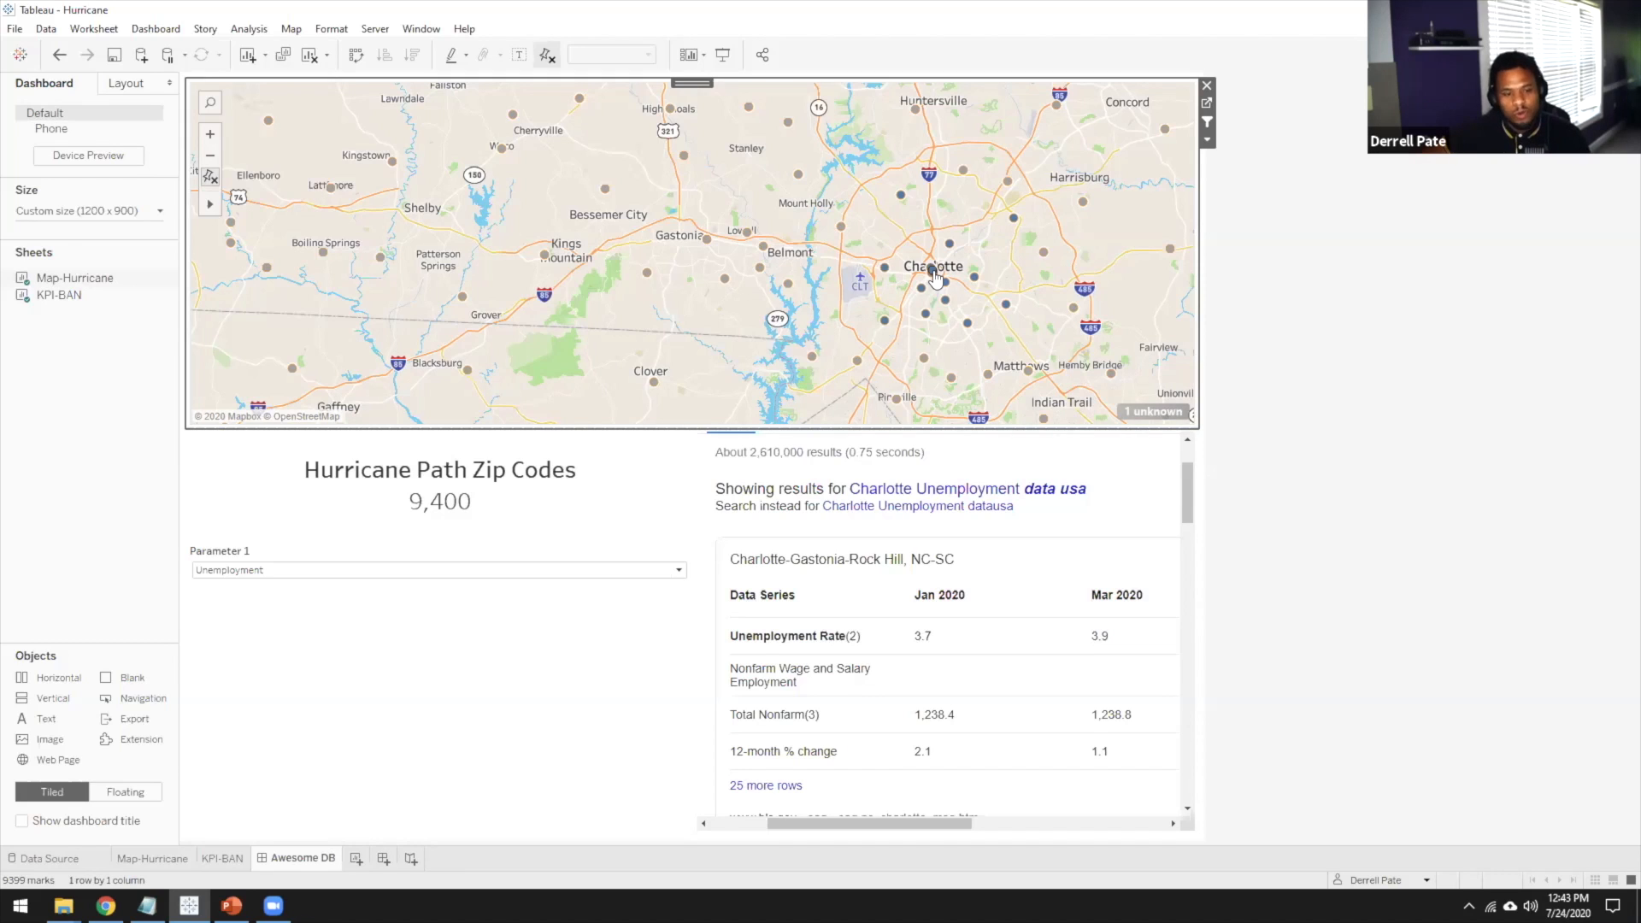
{"action": "scroll", "coordinate": [934, 275], "scroll_direction": "up", "scroll_amount": 1}
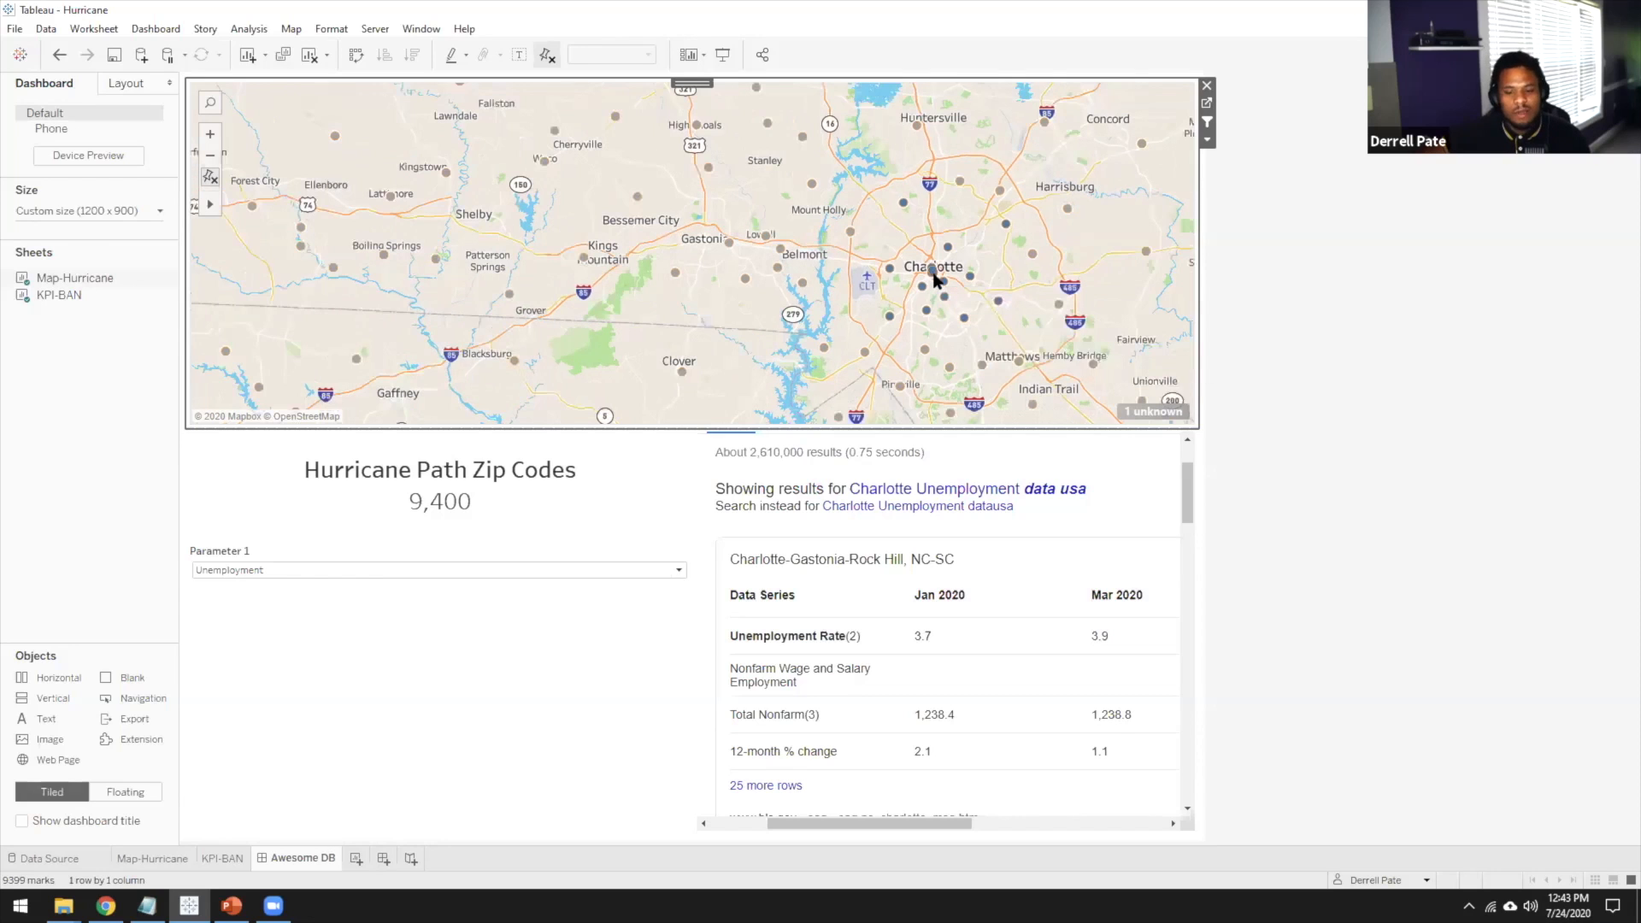
{"action": "mouse_move", "coordinate": [939, 291]}
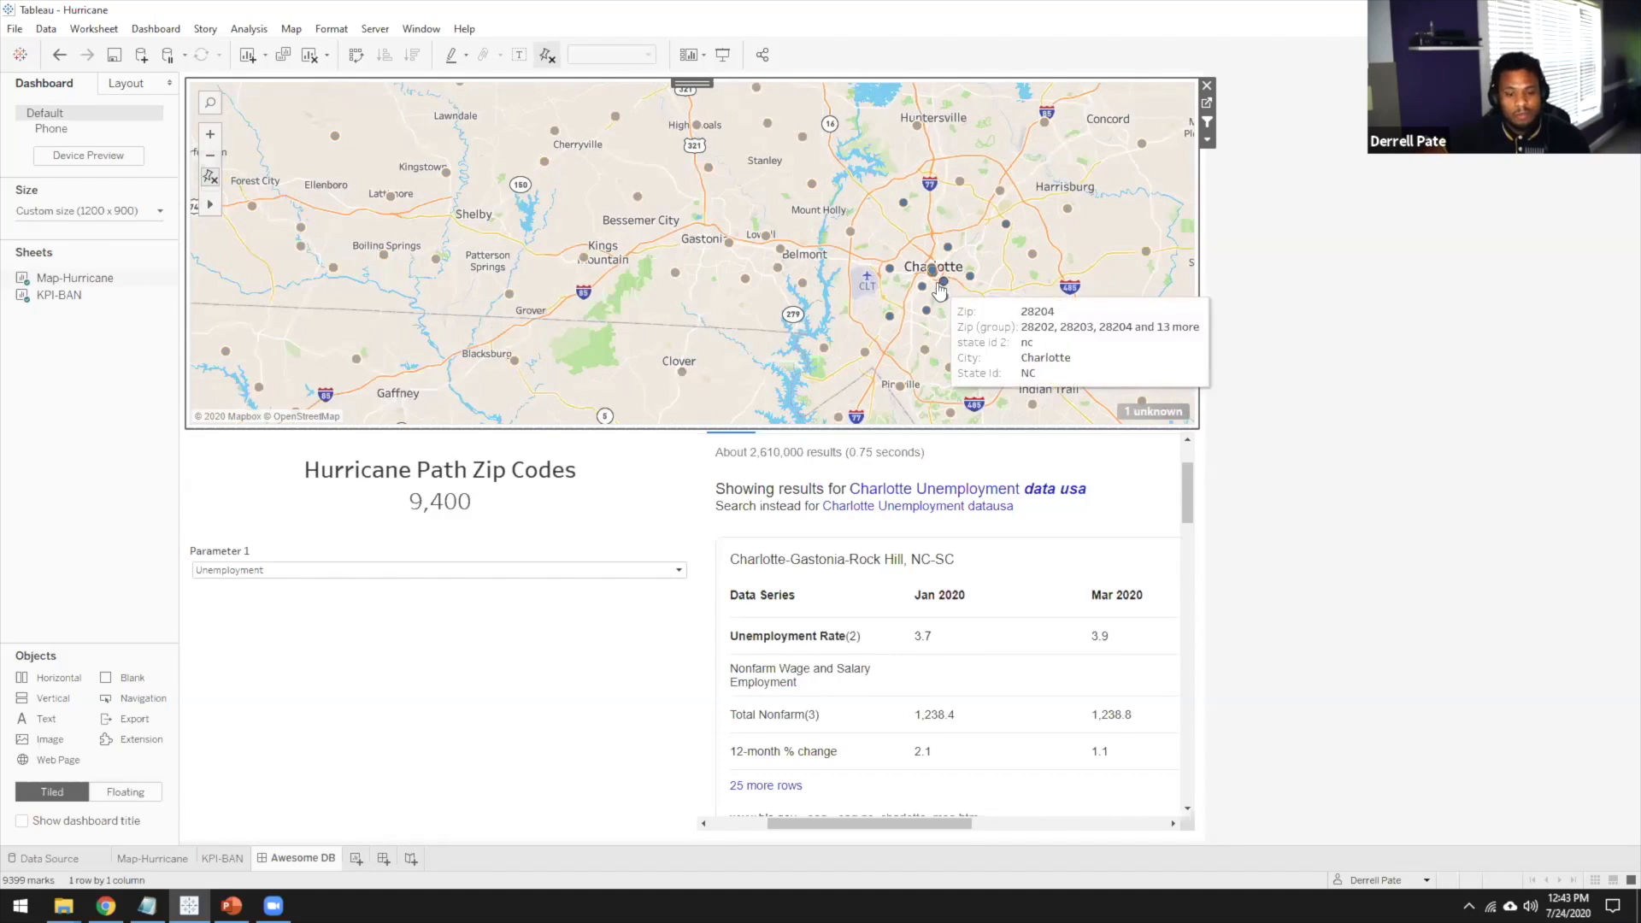
{"action": "scroll", "coordinate": [940, 292], "scroll_direction": "down", "scroll_amount": 3}
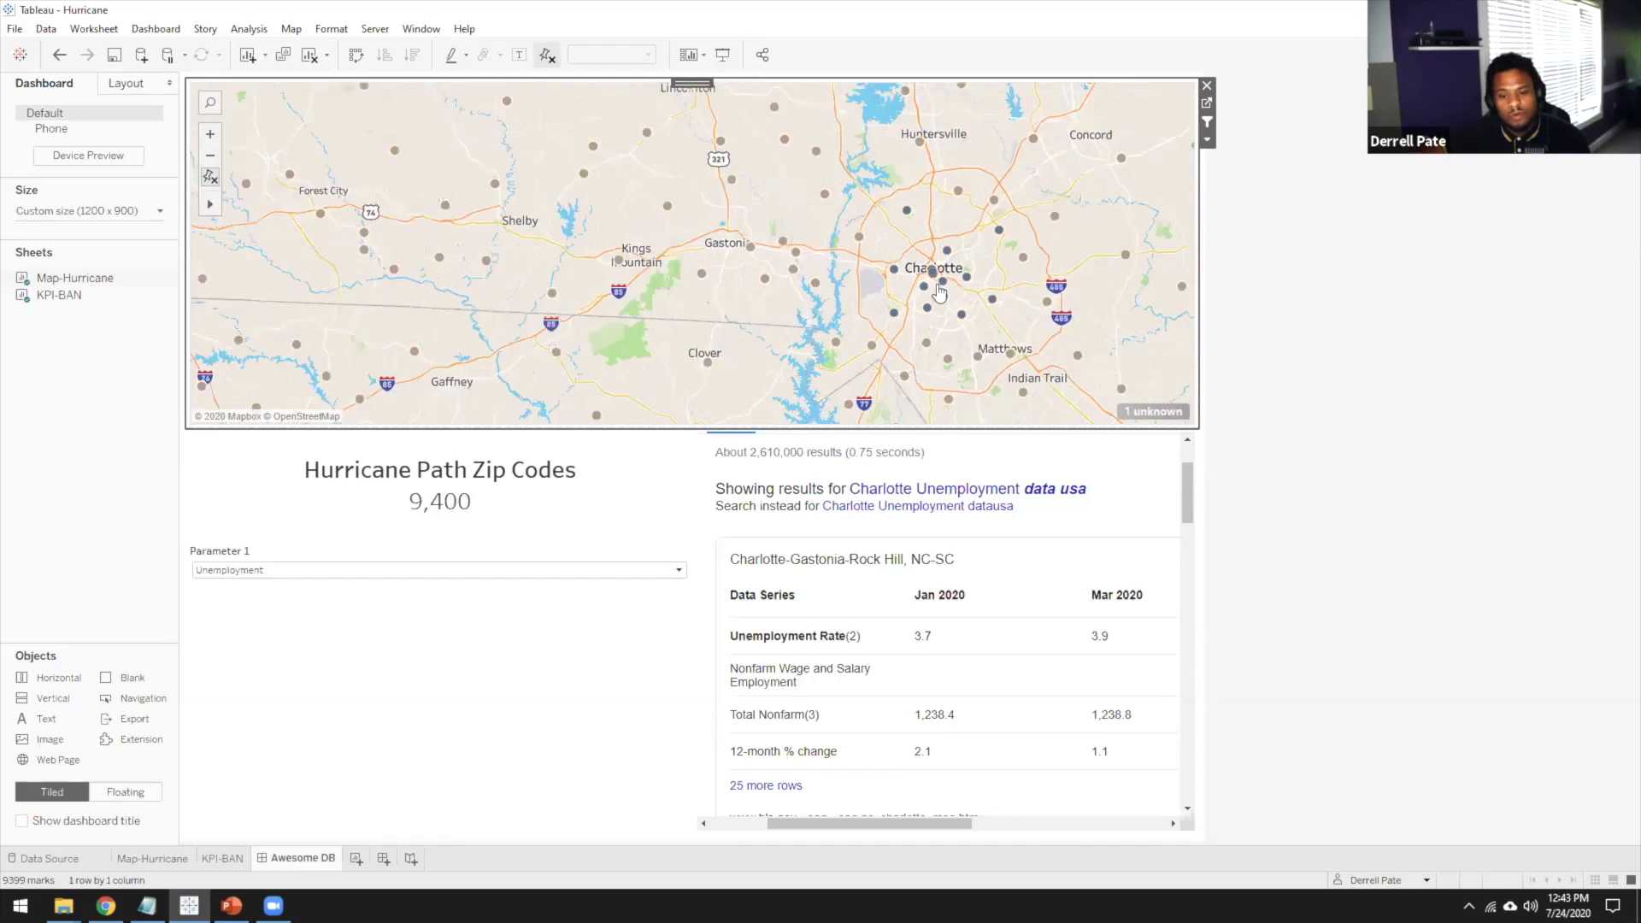
{"action": "scroll", "coordinate": [940, 295], "scroll_direction": "down", "scroll_amount": 4}
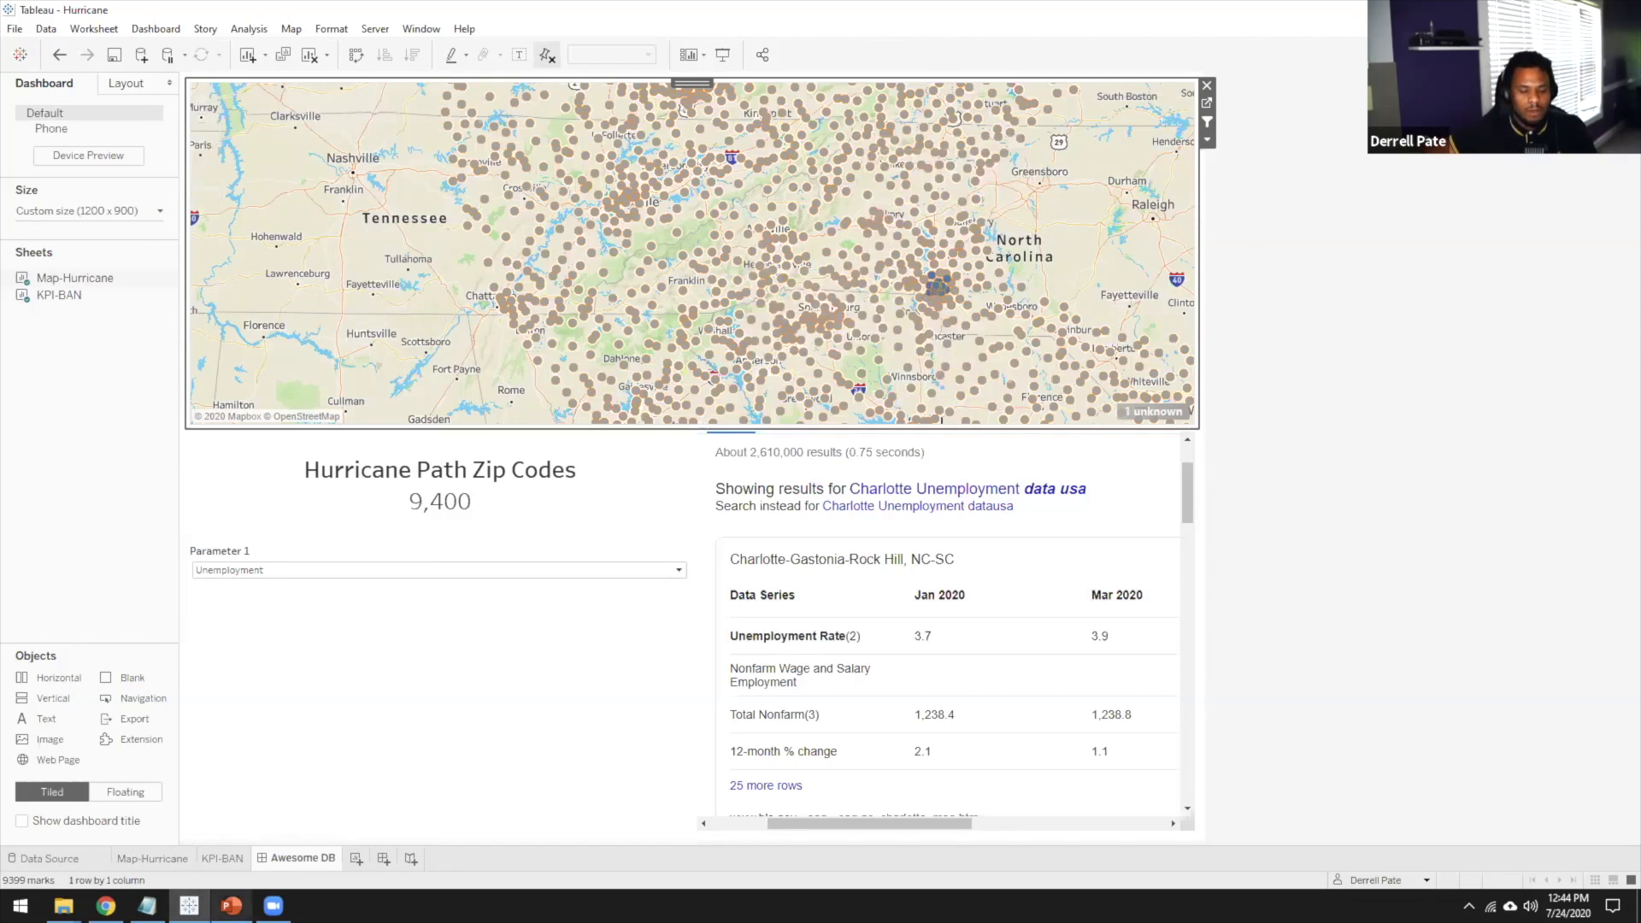
{"action": "left_click", "coordinate": [231, 906]}
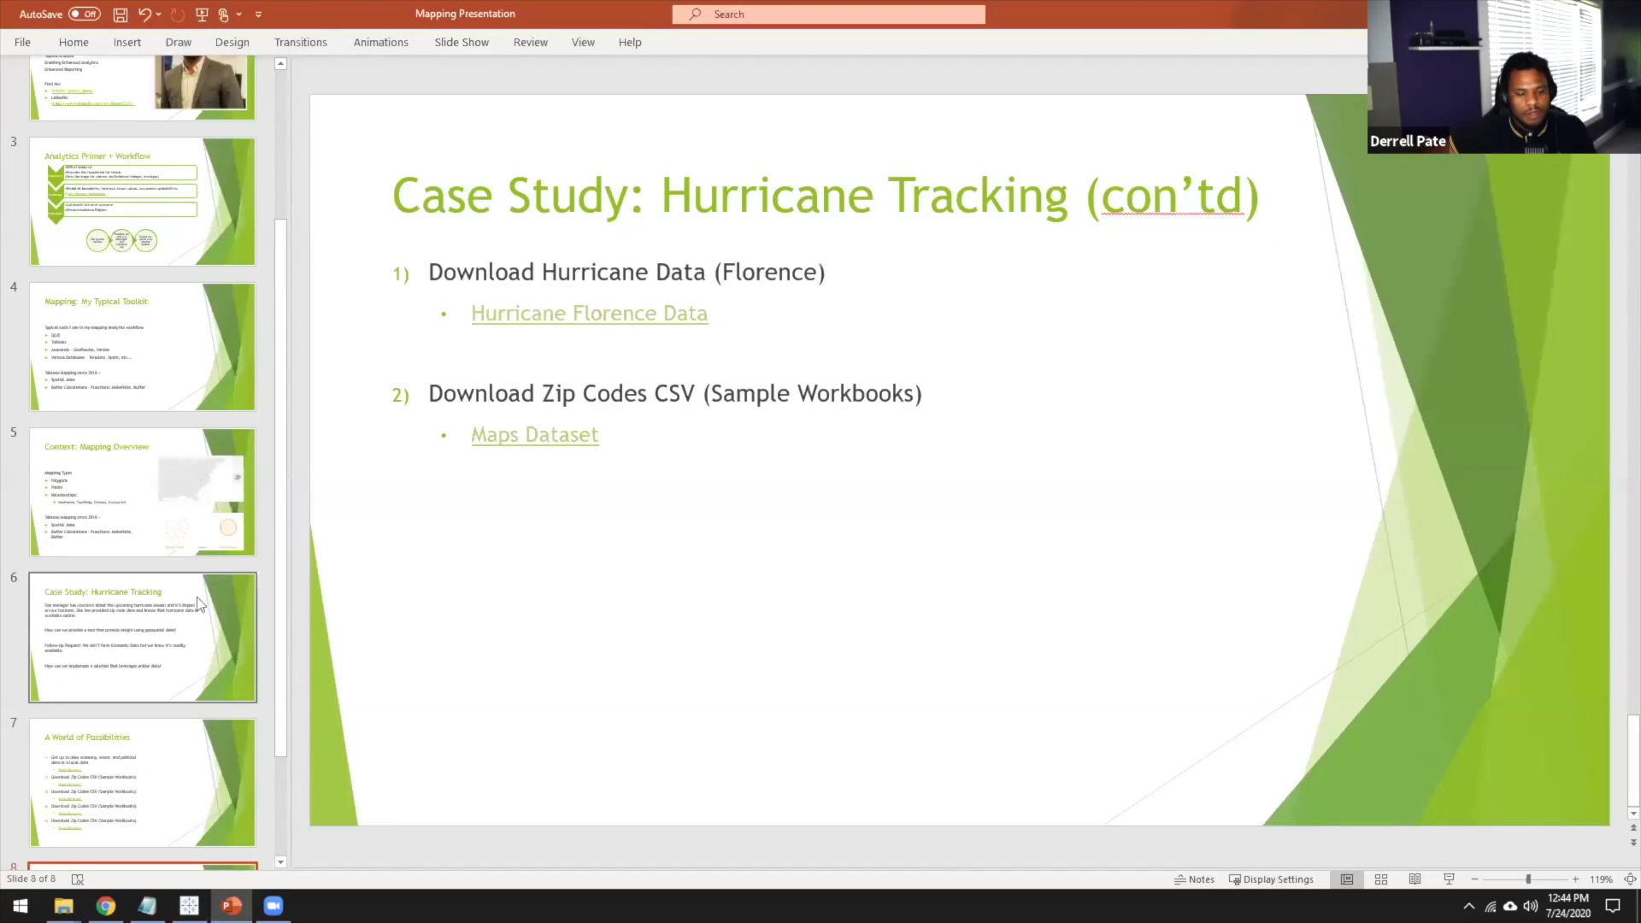
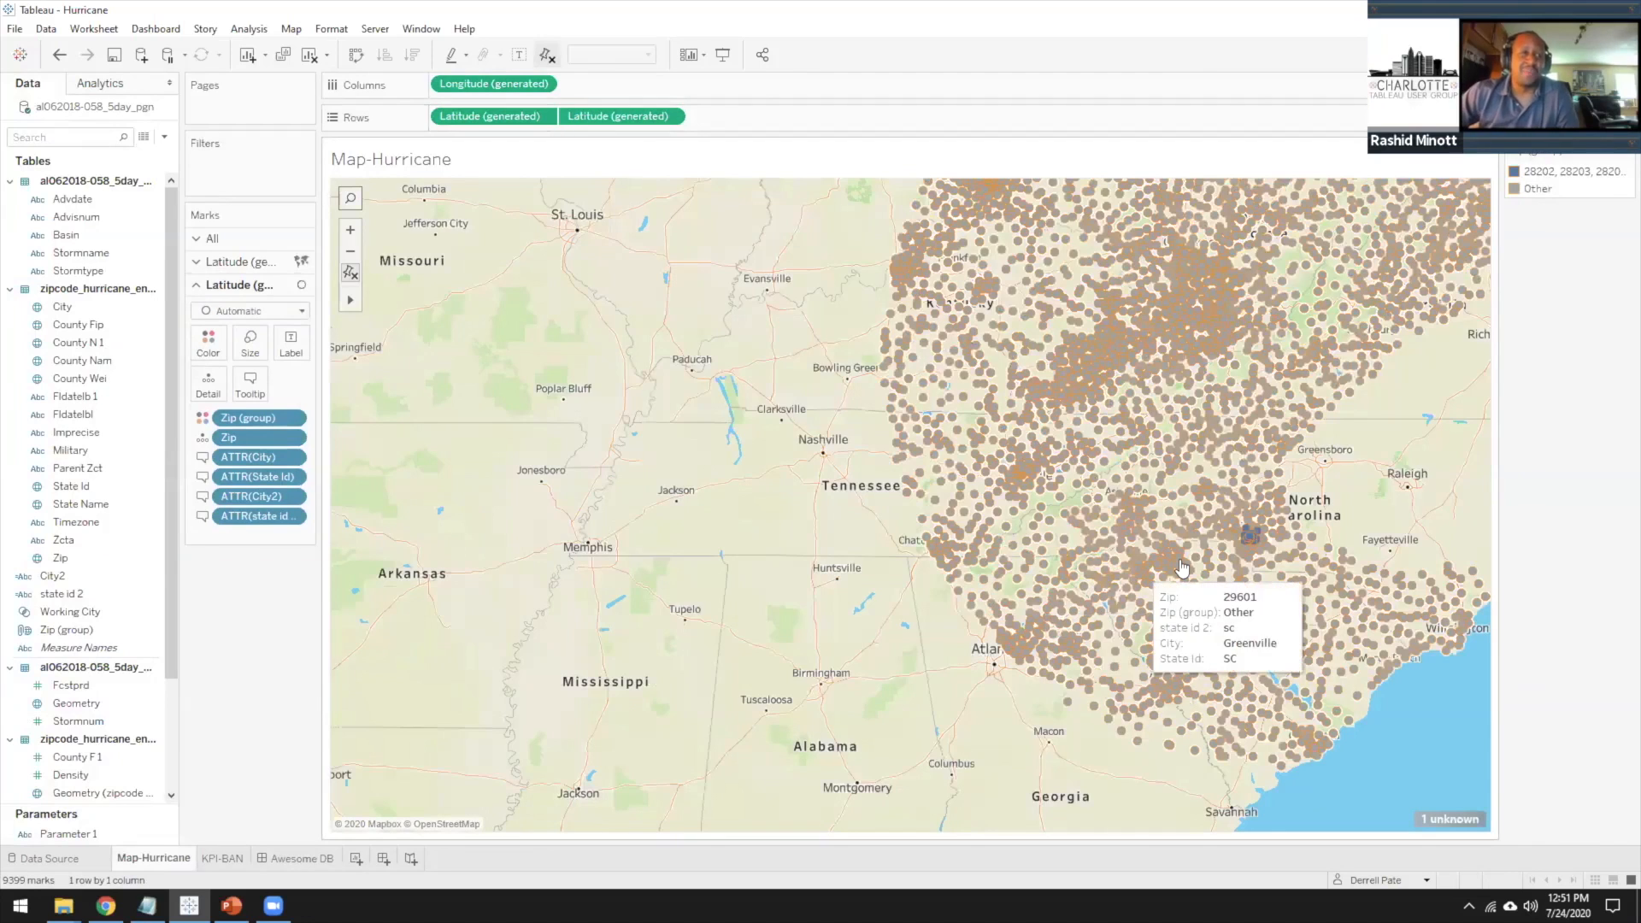
Create a new workbook and open the Regional sample workbook from its data connection start page
{"action": "mouse_move", "coordinate": [1177, 569]}
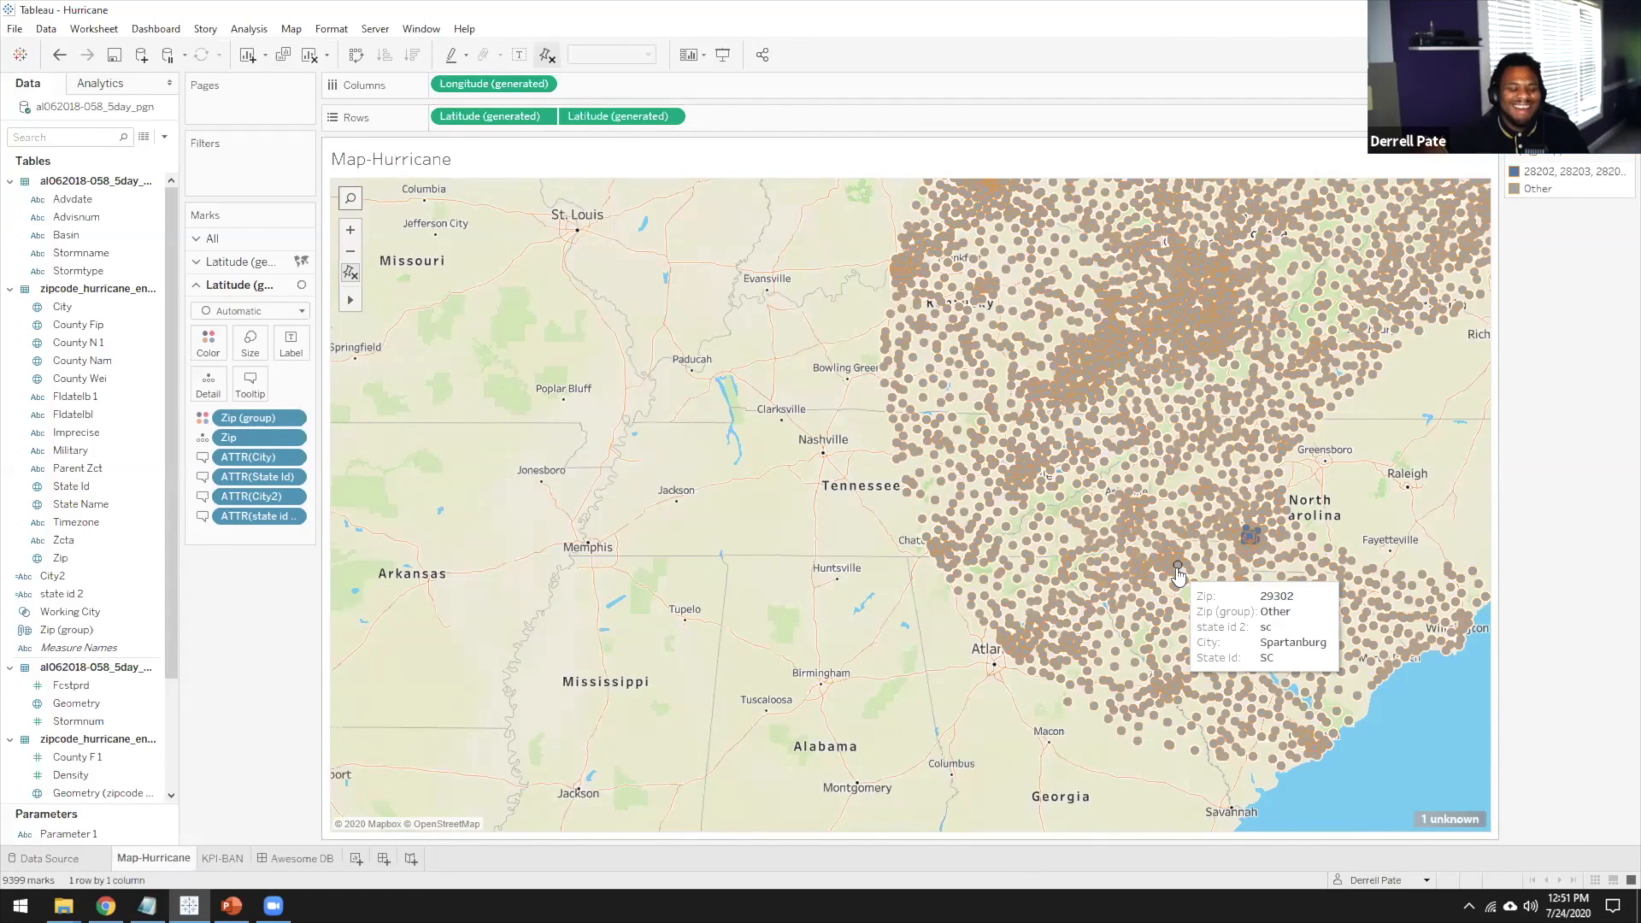
{"action": "left_click", "coordinate": [51, 28]}
{"action": "mouse_move", "coordinate": [94, 29]}
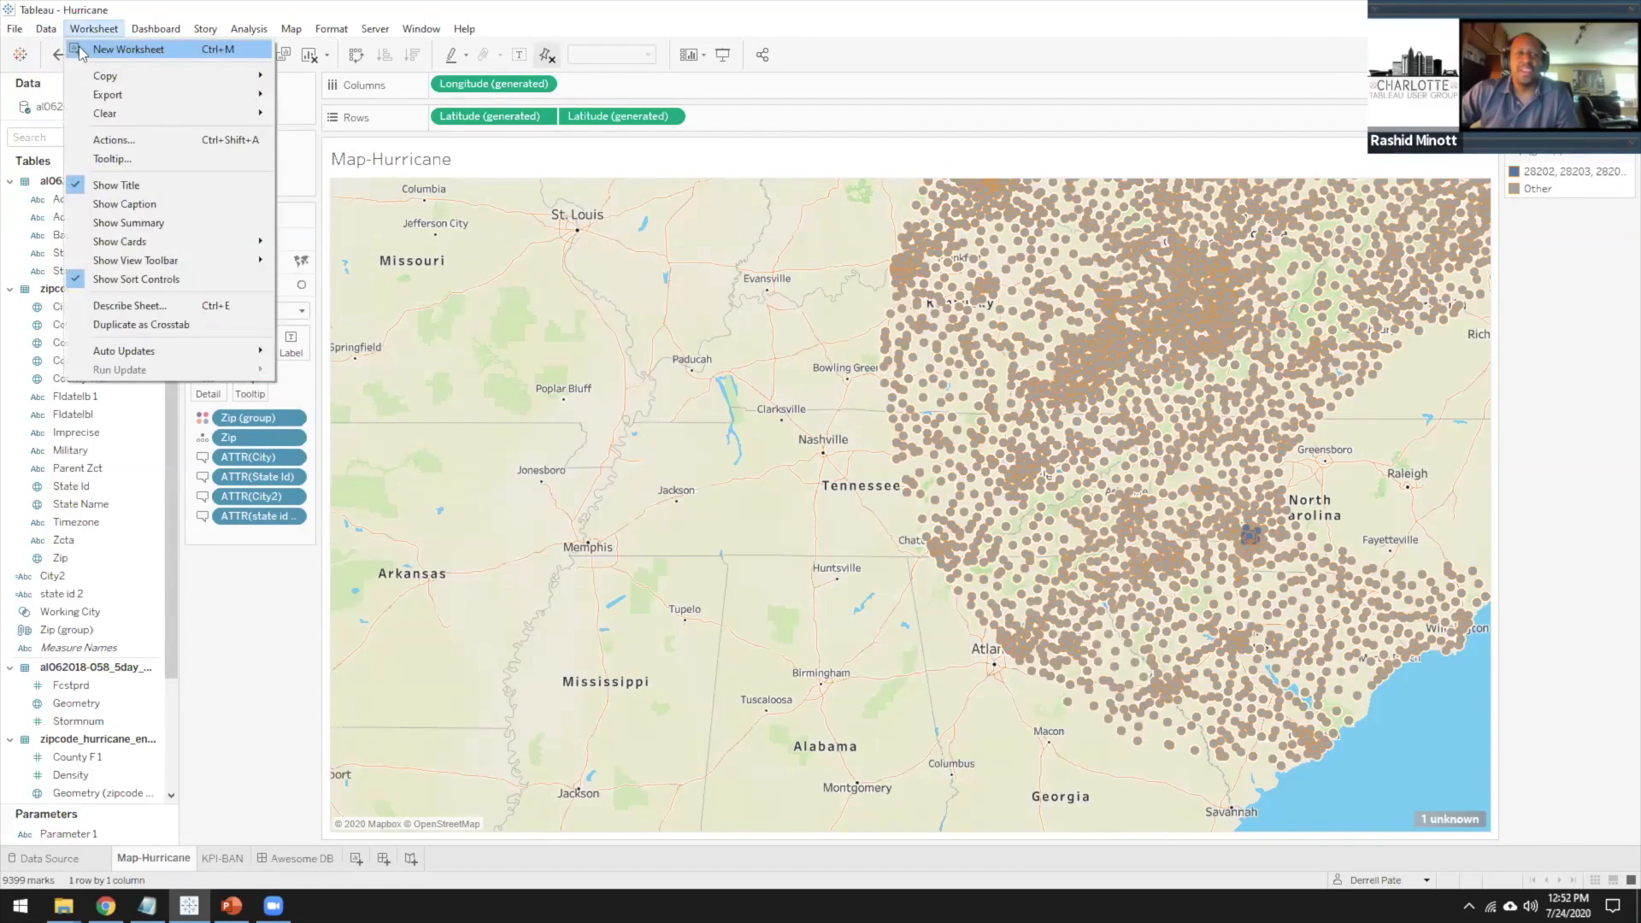
{"action": "left_click", "coordinate": [38, 48]}
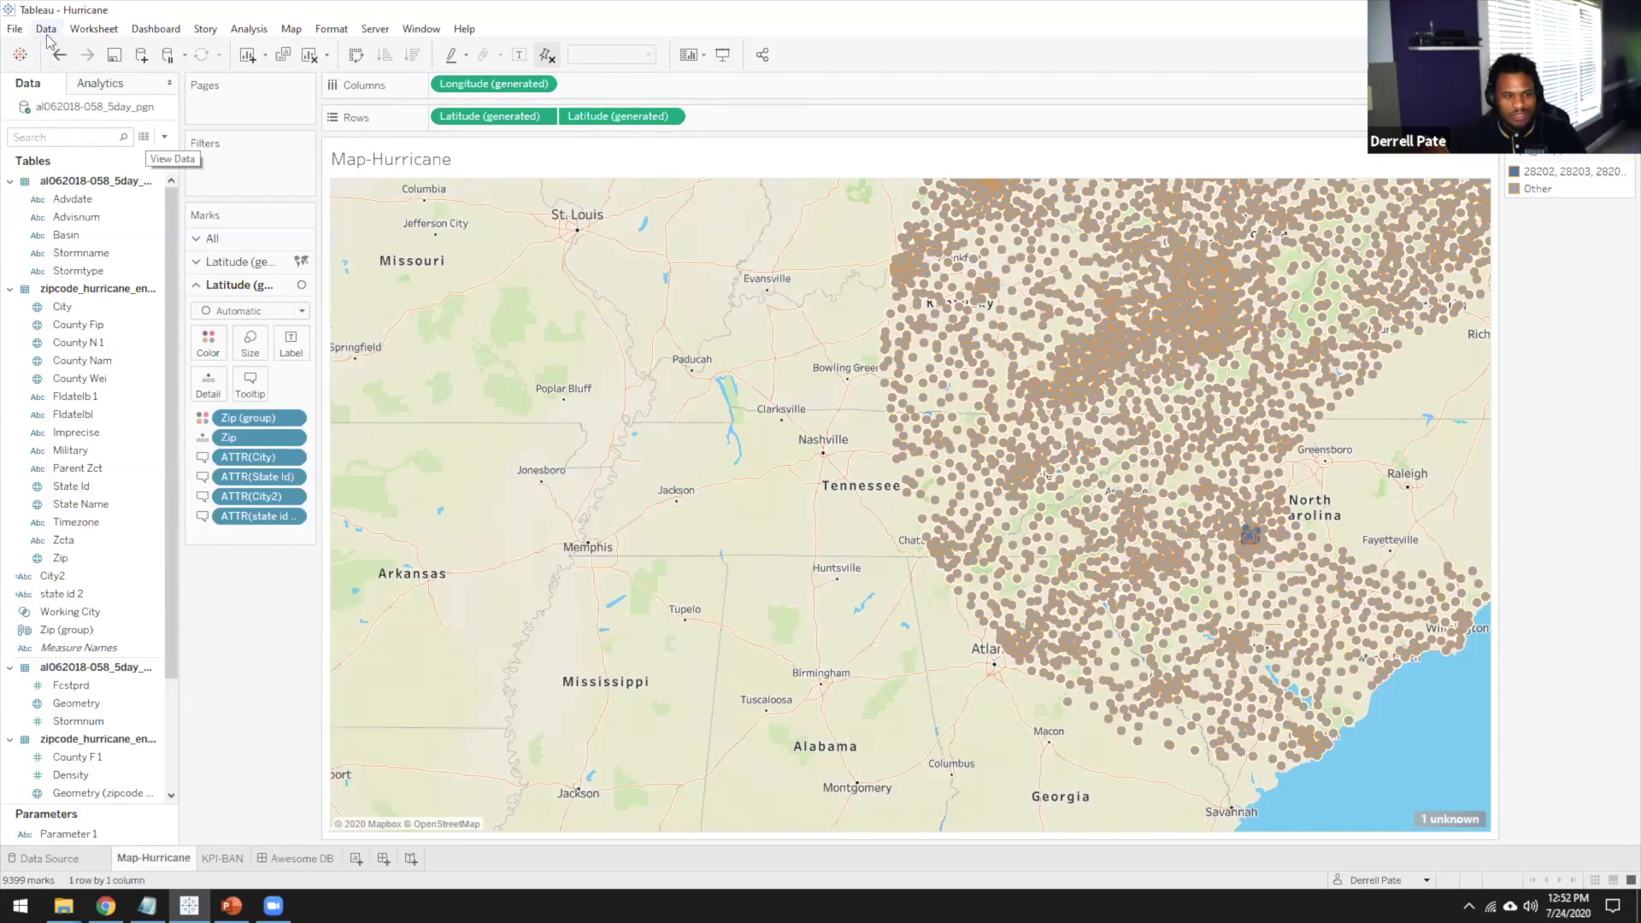
{"action": "left_click", "coordinate": [15, 29]}
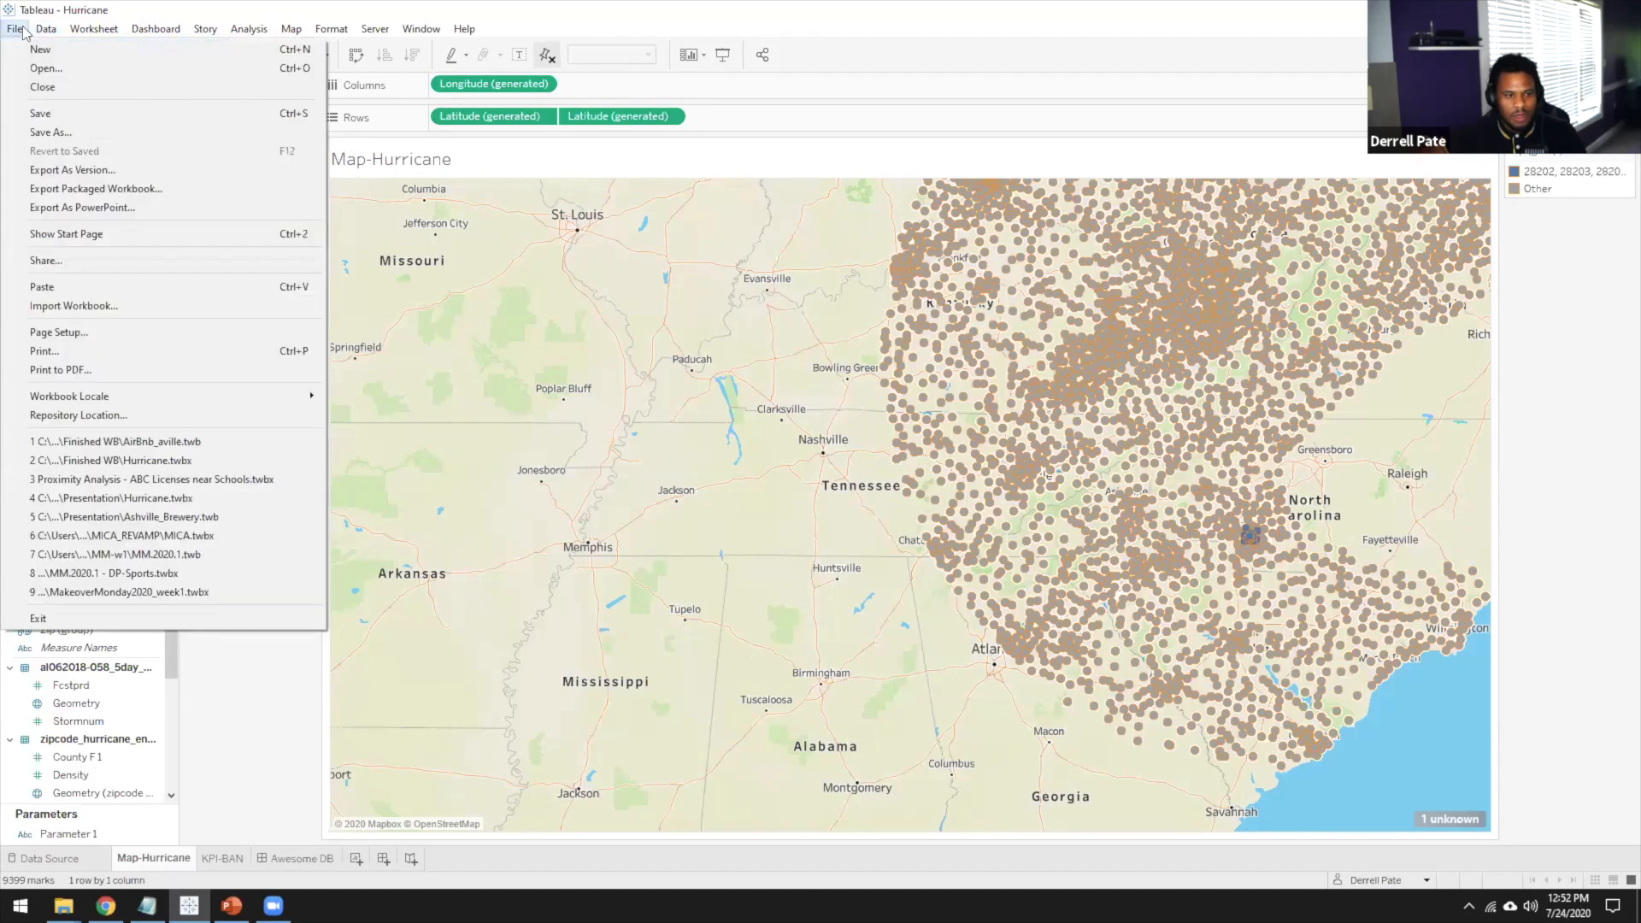
{"action": "left_click", "coordinate": [32, 51]}
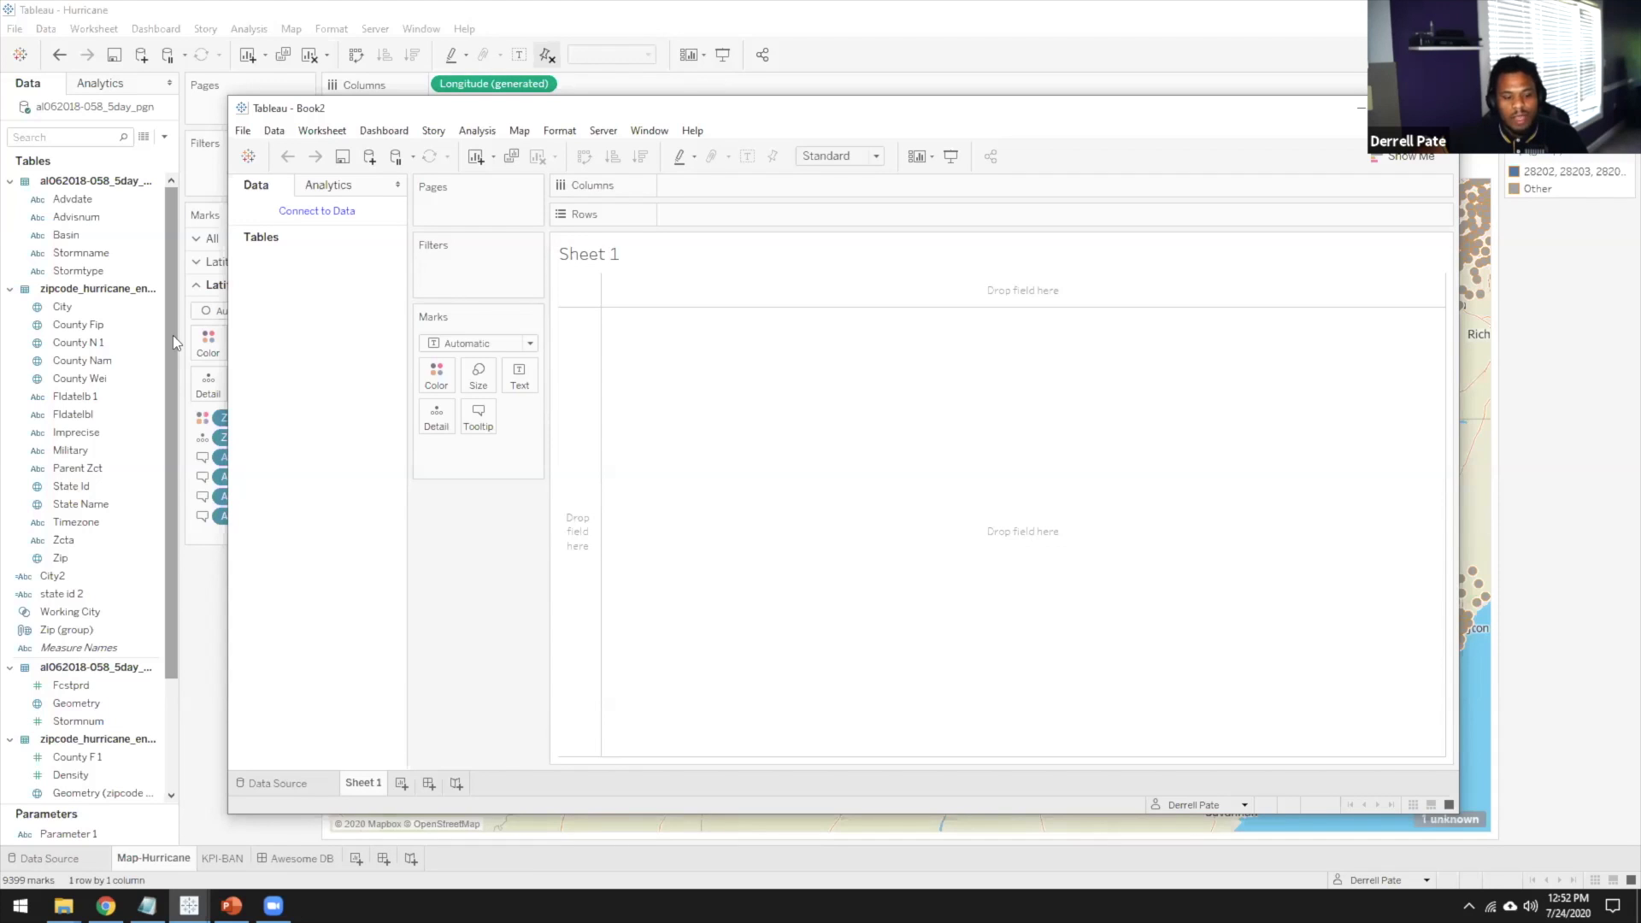
{"action": "left_click", "coordinate": [287, 782]}
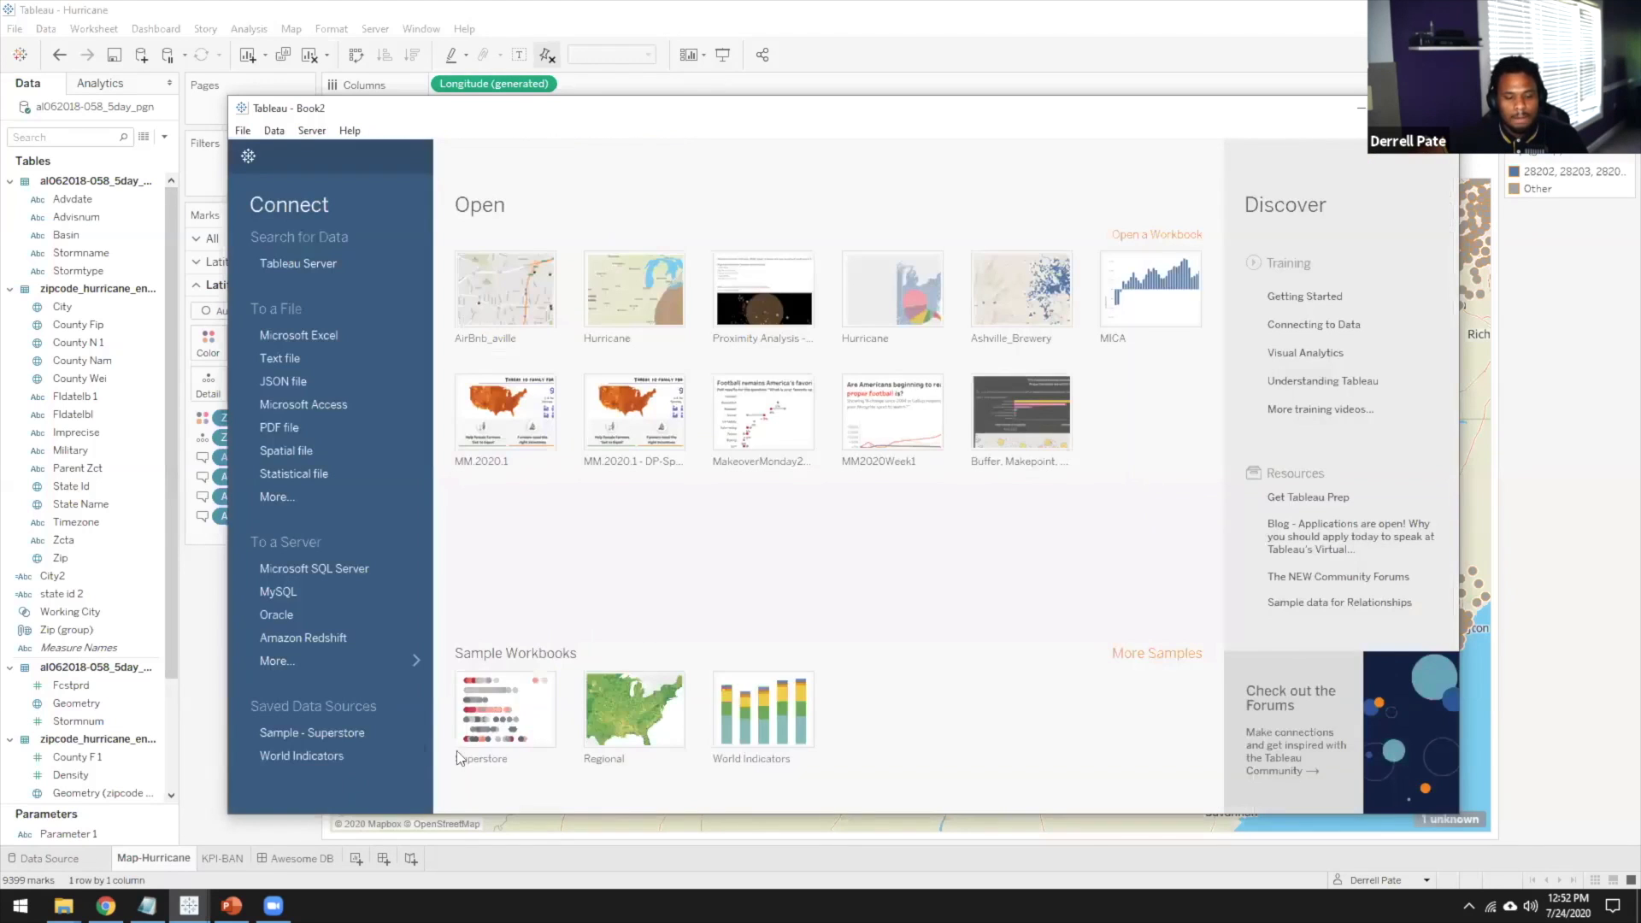
{"action": "left_click", "coordinate": [642, 731]}
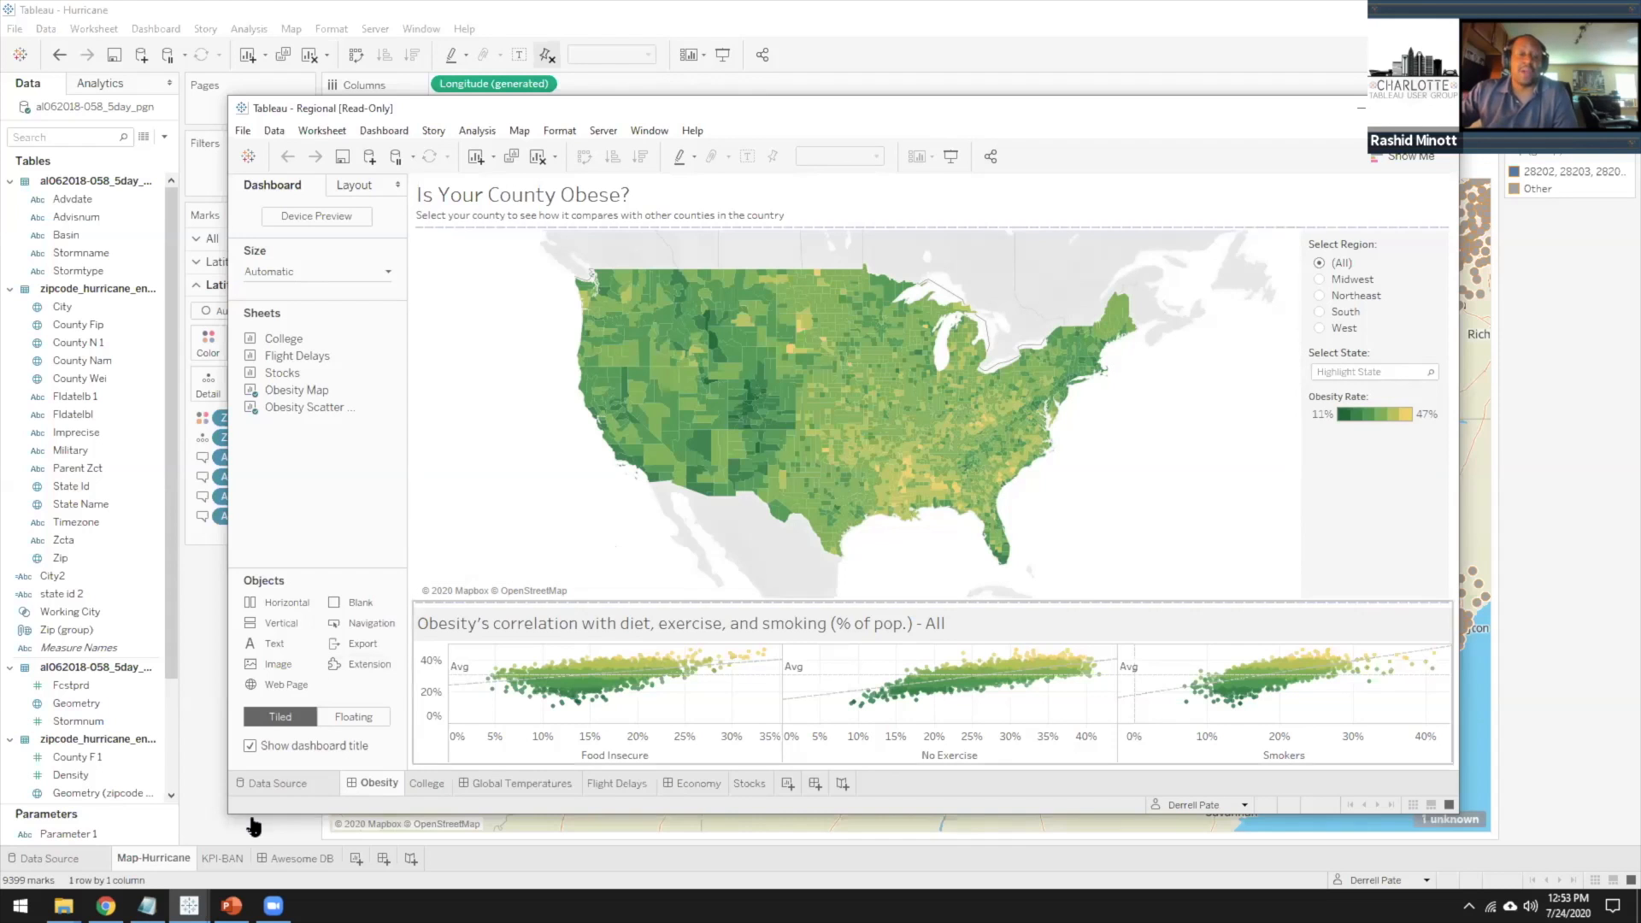
Open the Proximity Analysis - ABC Licenses near Schools workbook from the Maps folder on the desktop and maximize its window
{"action": "mouse_move", "coordinate": [64, 906]}
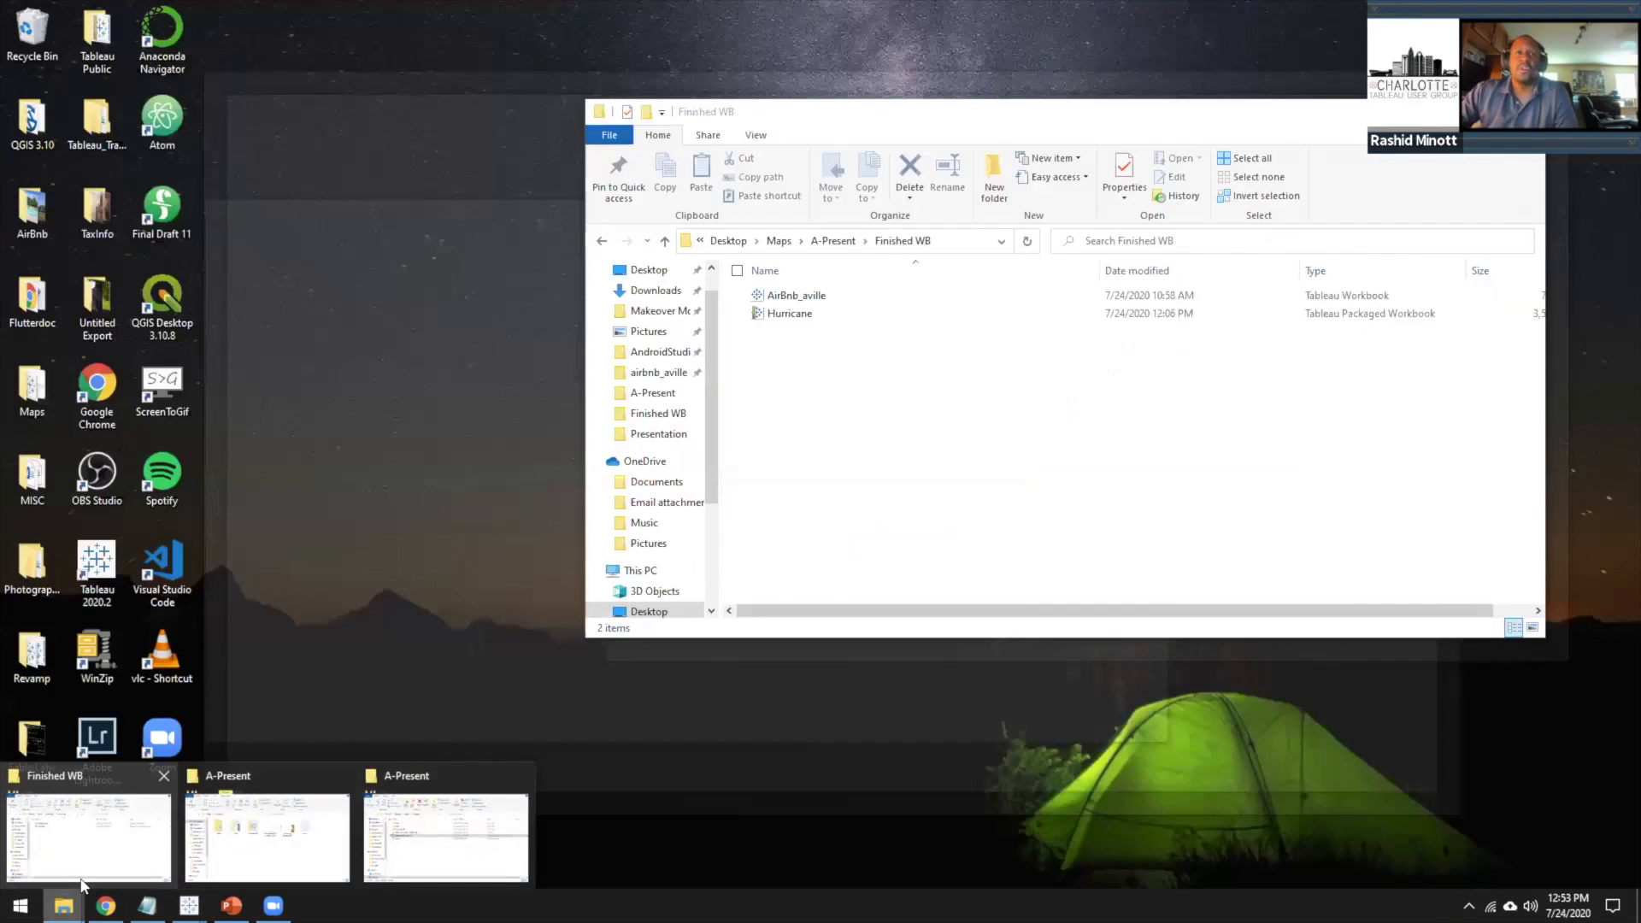
{"action": "left_click", "coordinate": [83, 885]}
{"action": "left_click", "coordinate": [846, 240]}
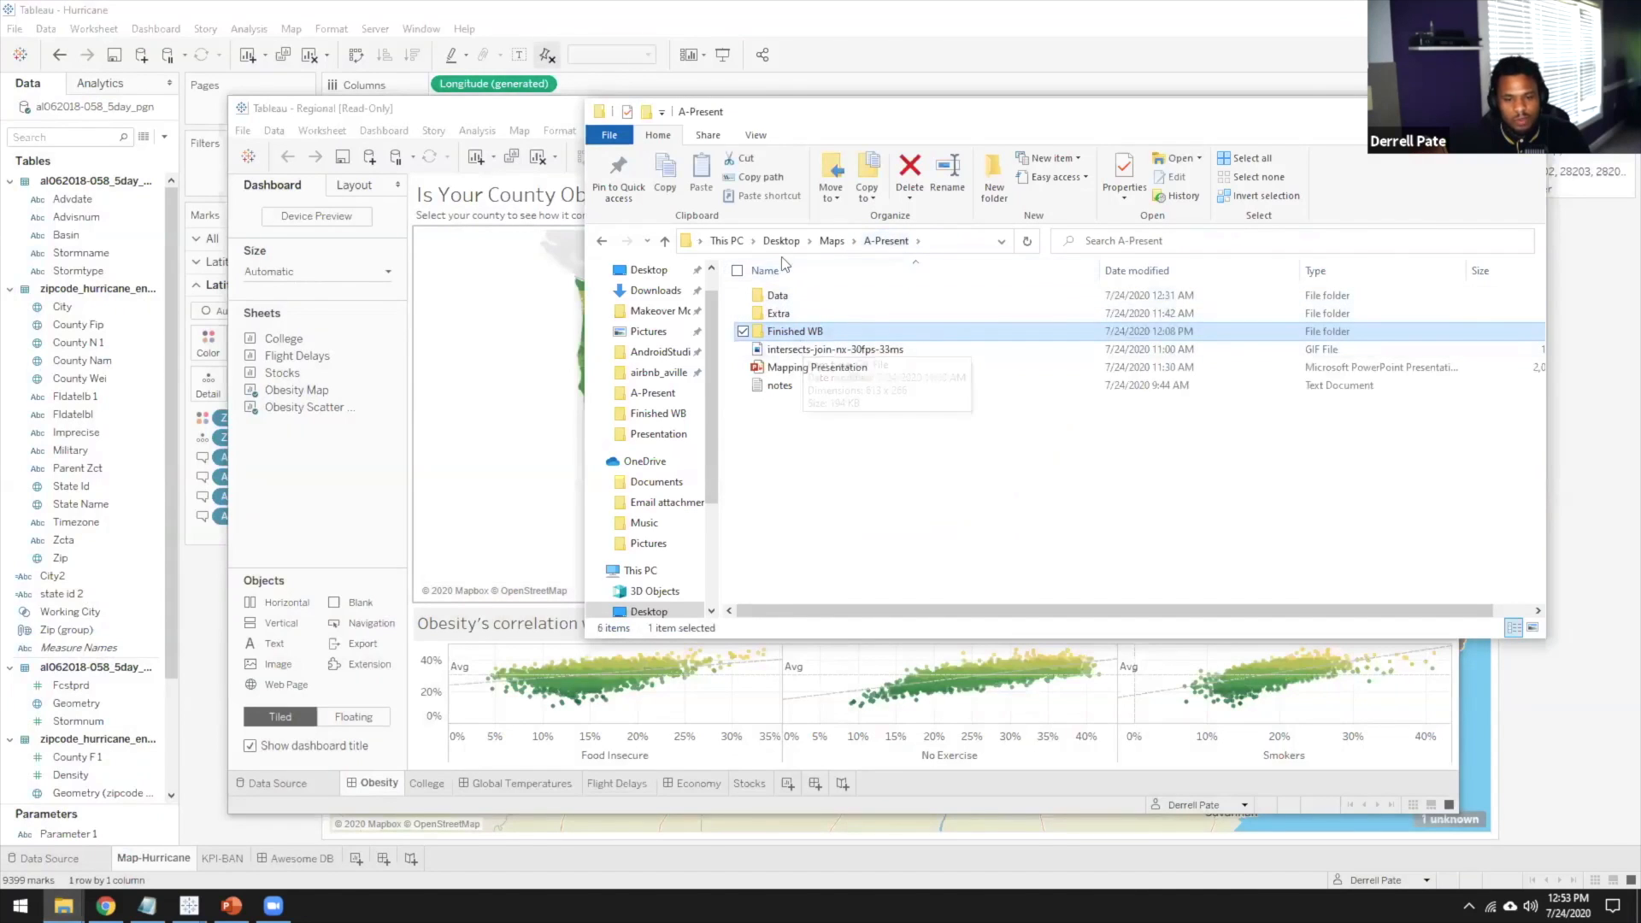
{"action": "left_click", "coordinate": [829, 242]}
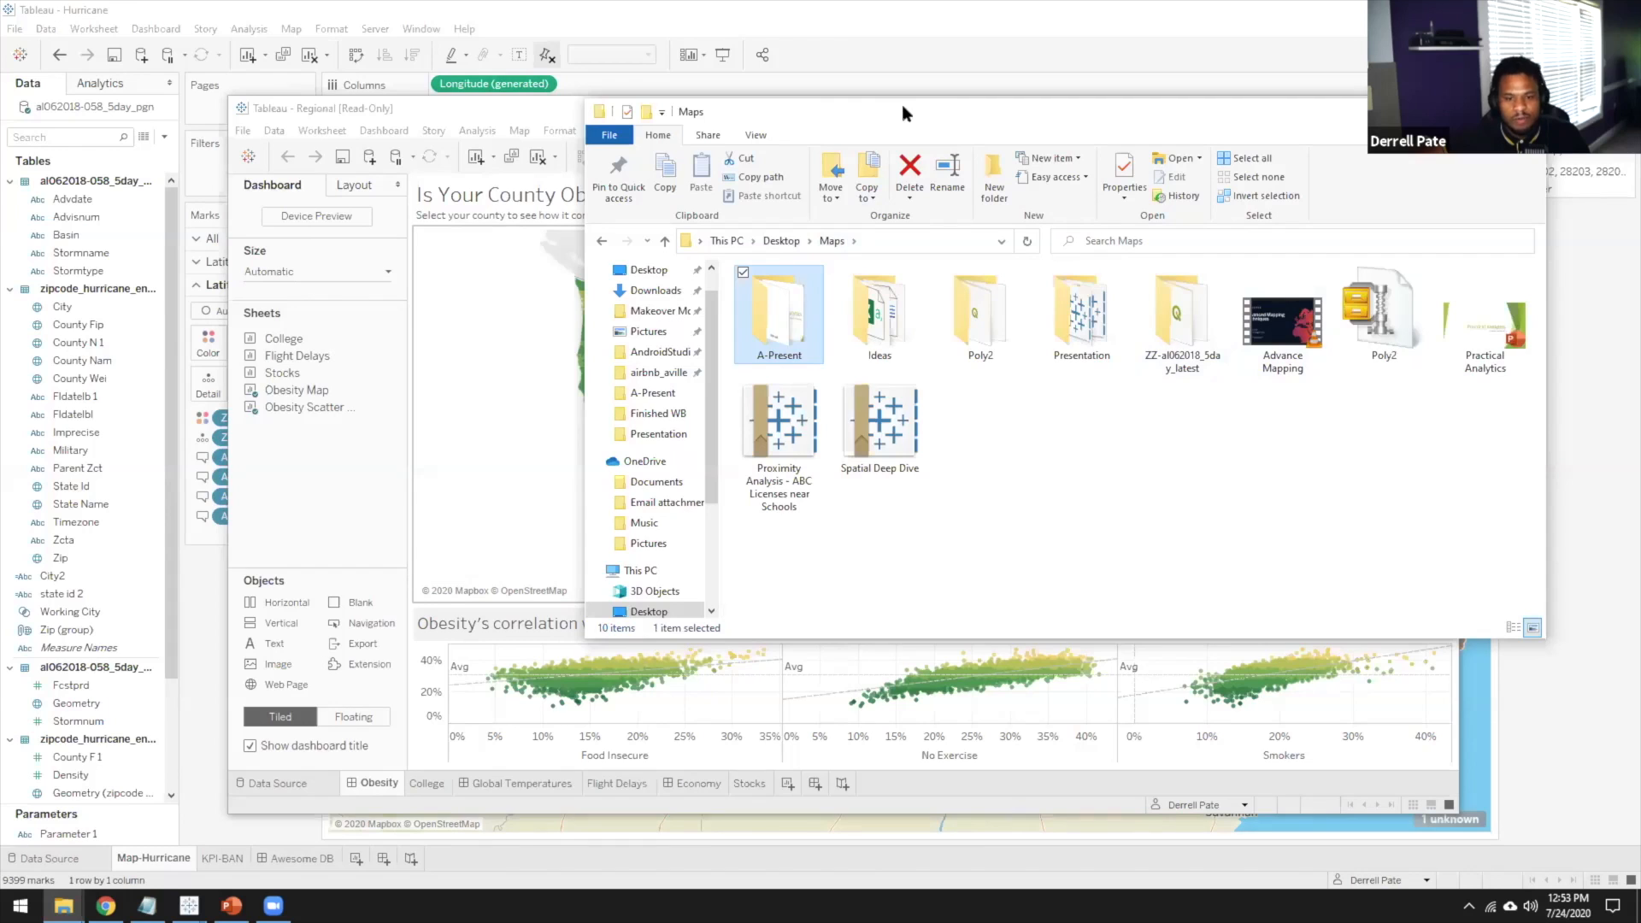
{"action": "left_click_drag", "start_coordinate": [901, 104], "coordinate": [787, 94]}
{"action": "left_click", "coordinate": [669, 422]}
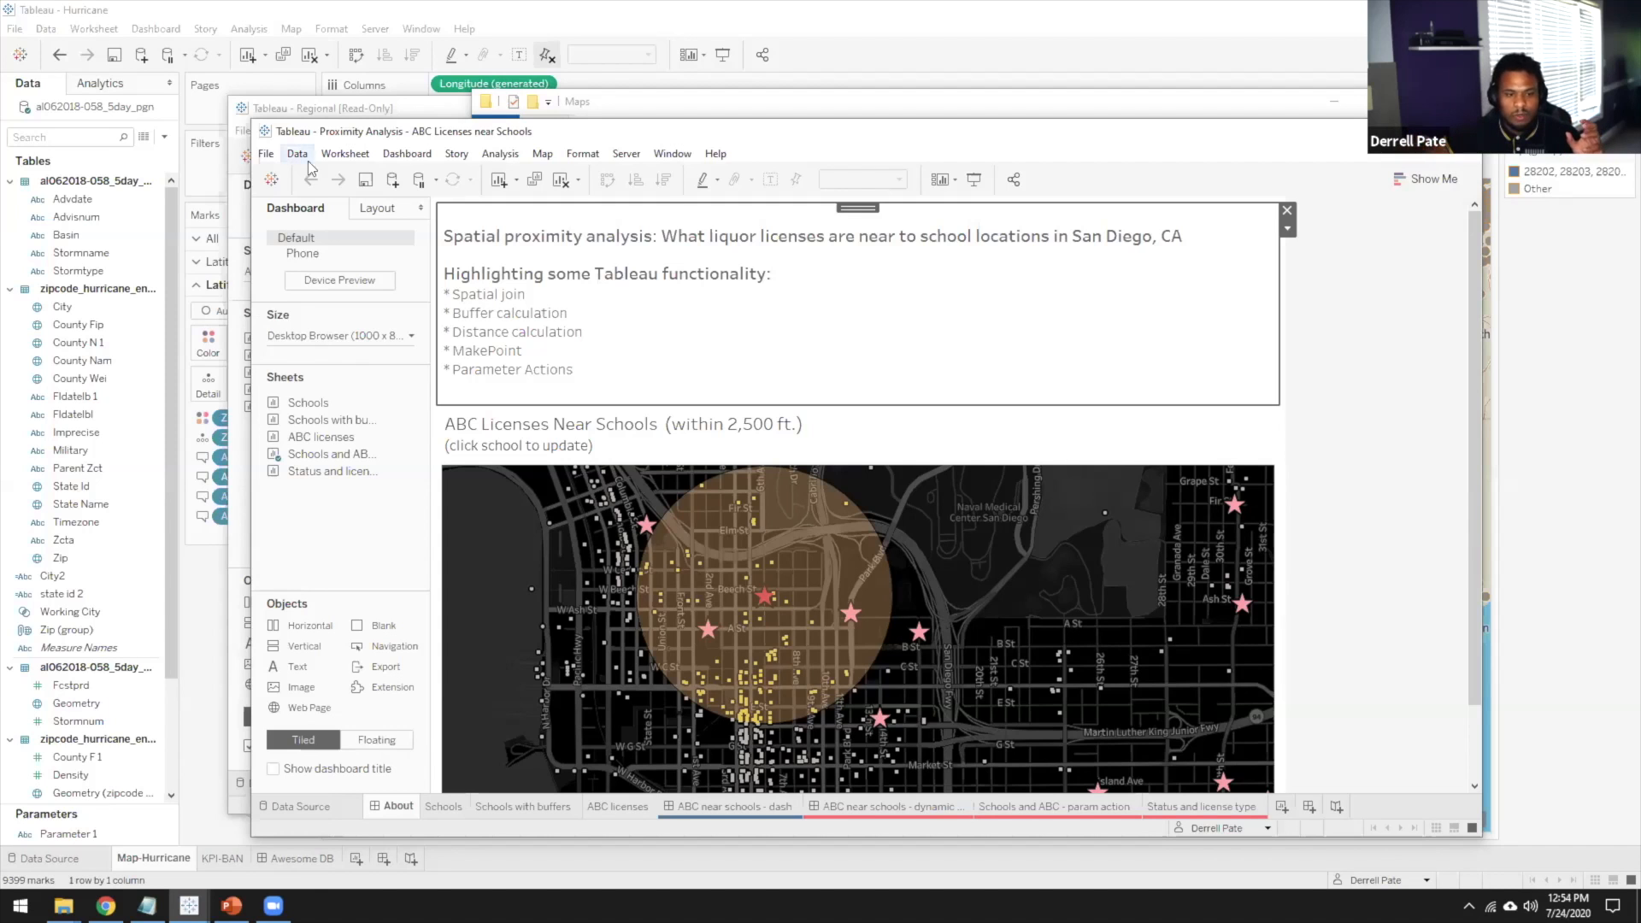
{"action": "double_click", "coordinate": [434, 135]}
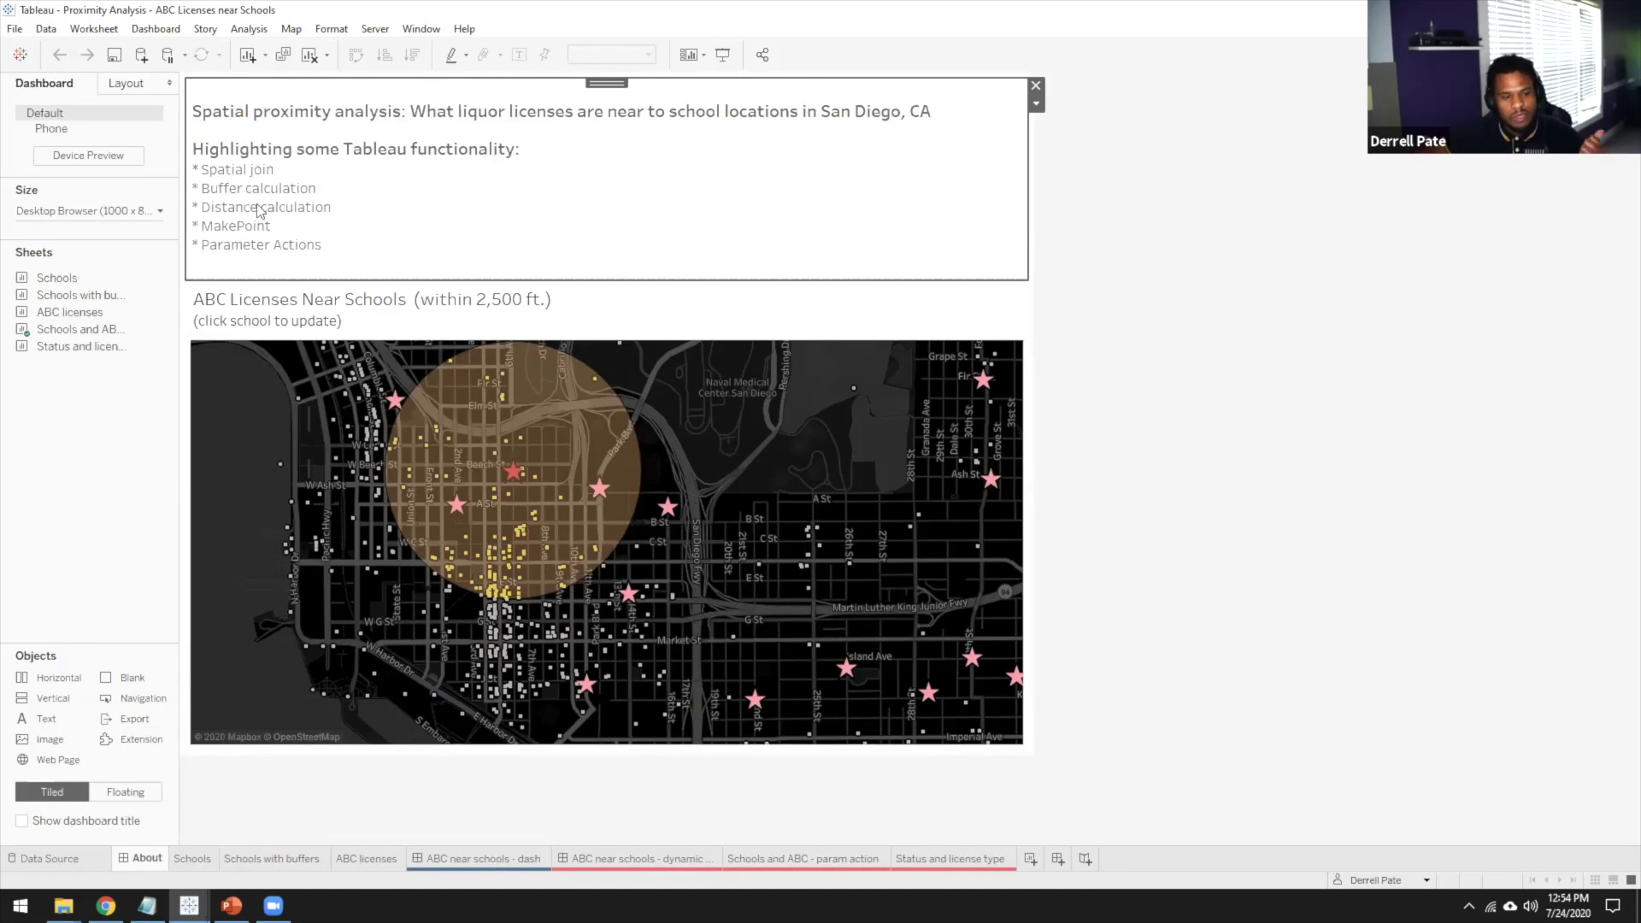
Select Garfield High on the ABC Licenses Near Schools map to centre the 2,500 ft buffer on it
{"action": "mouse_move", "coordinate": [660, 521]}
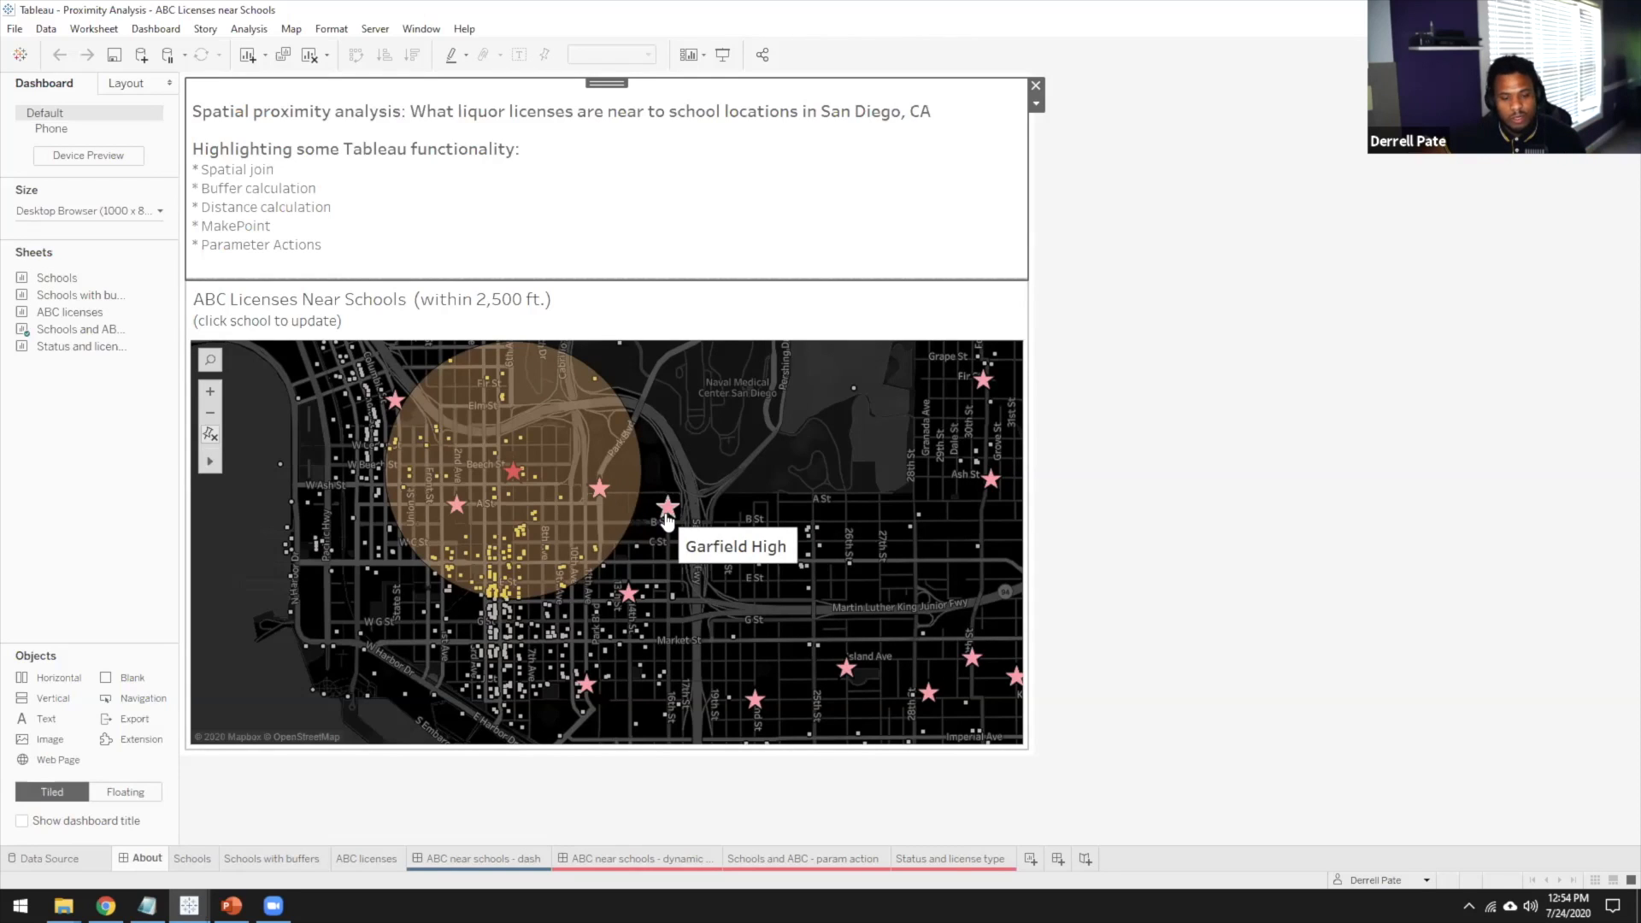
{"action": "left_click", "coordinate": [667, 517]}
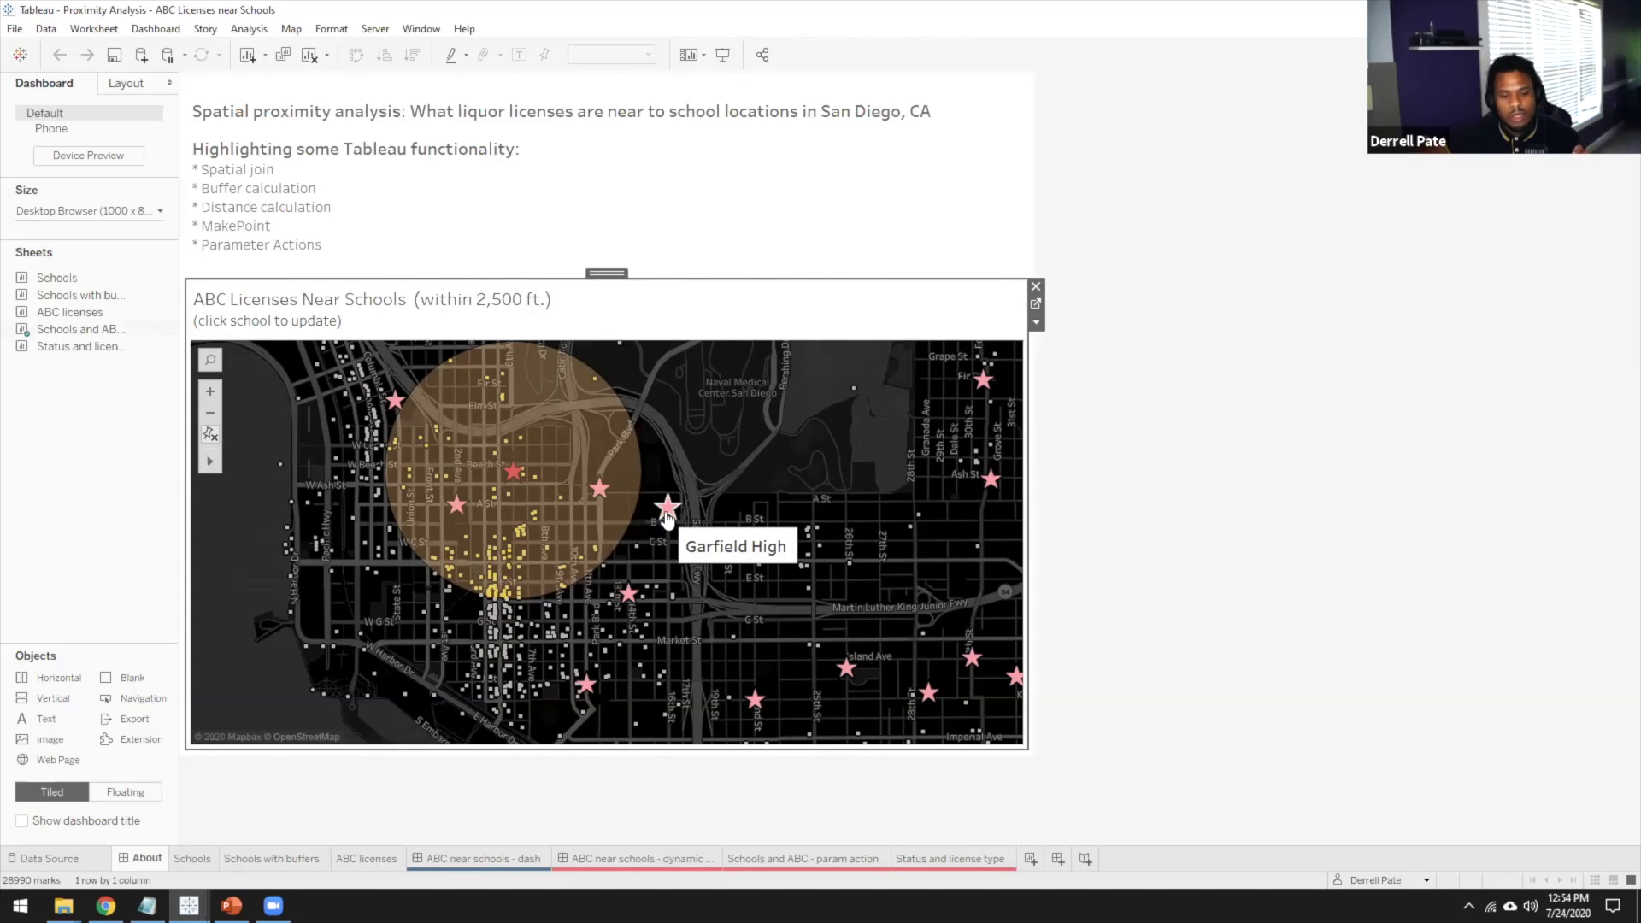
{"action": "left_click", "coordinate": [667, 508]}
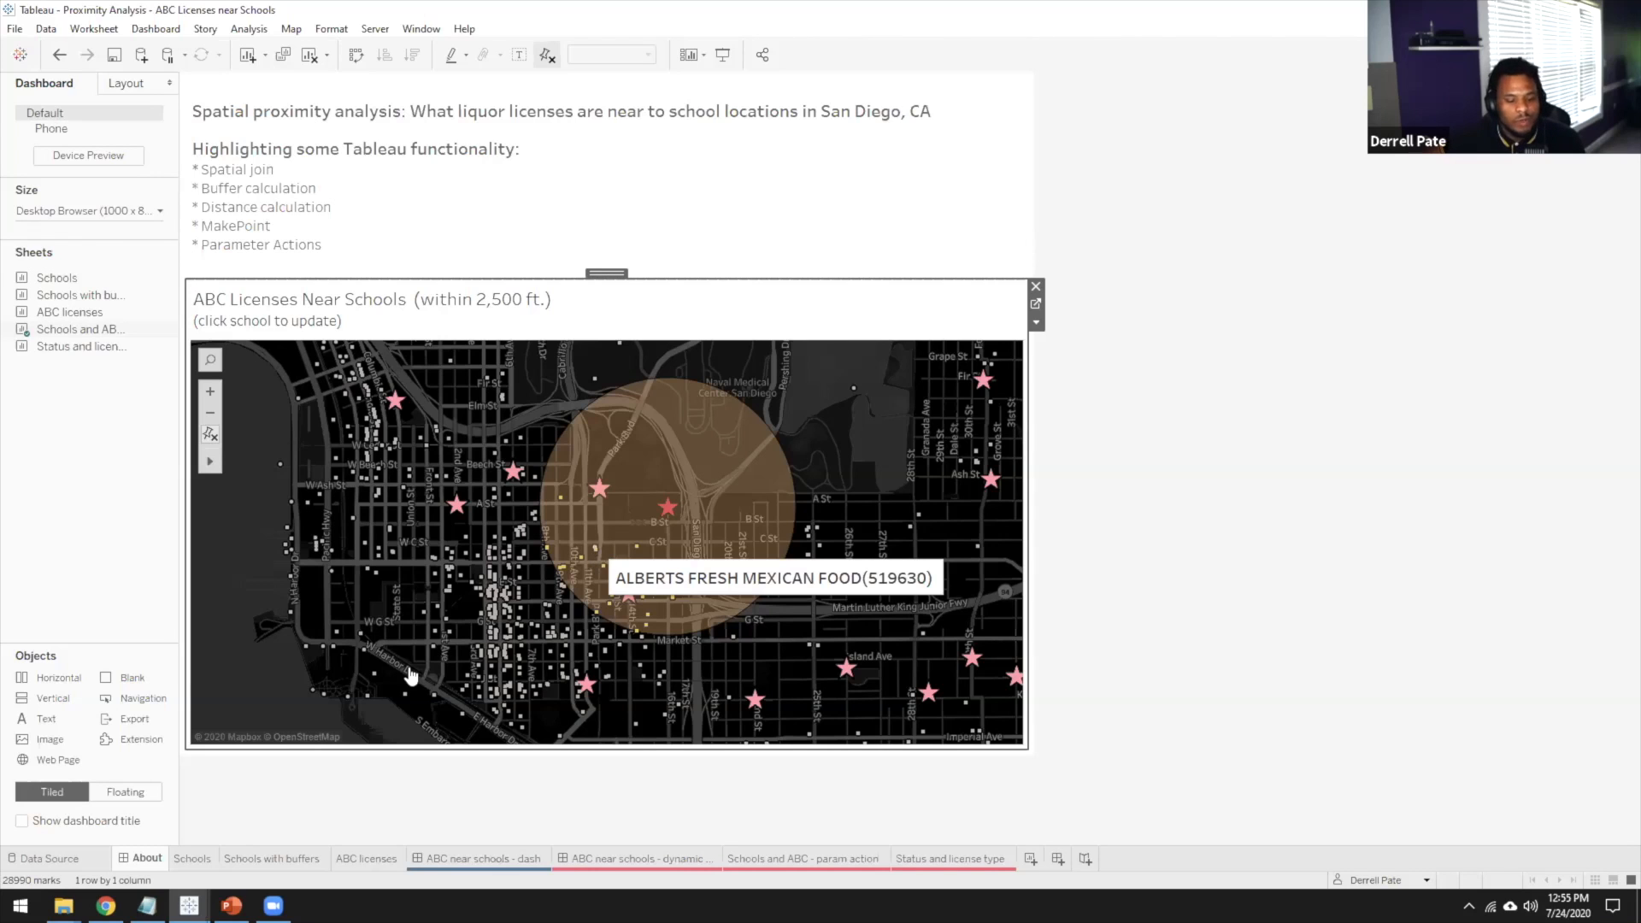
Switch to the Mapping Presentation in PowerPoint and go to slide 2, the presenter's introduction
{"action": "mouse_move", "coordinate": [231, 906]}
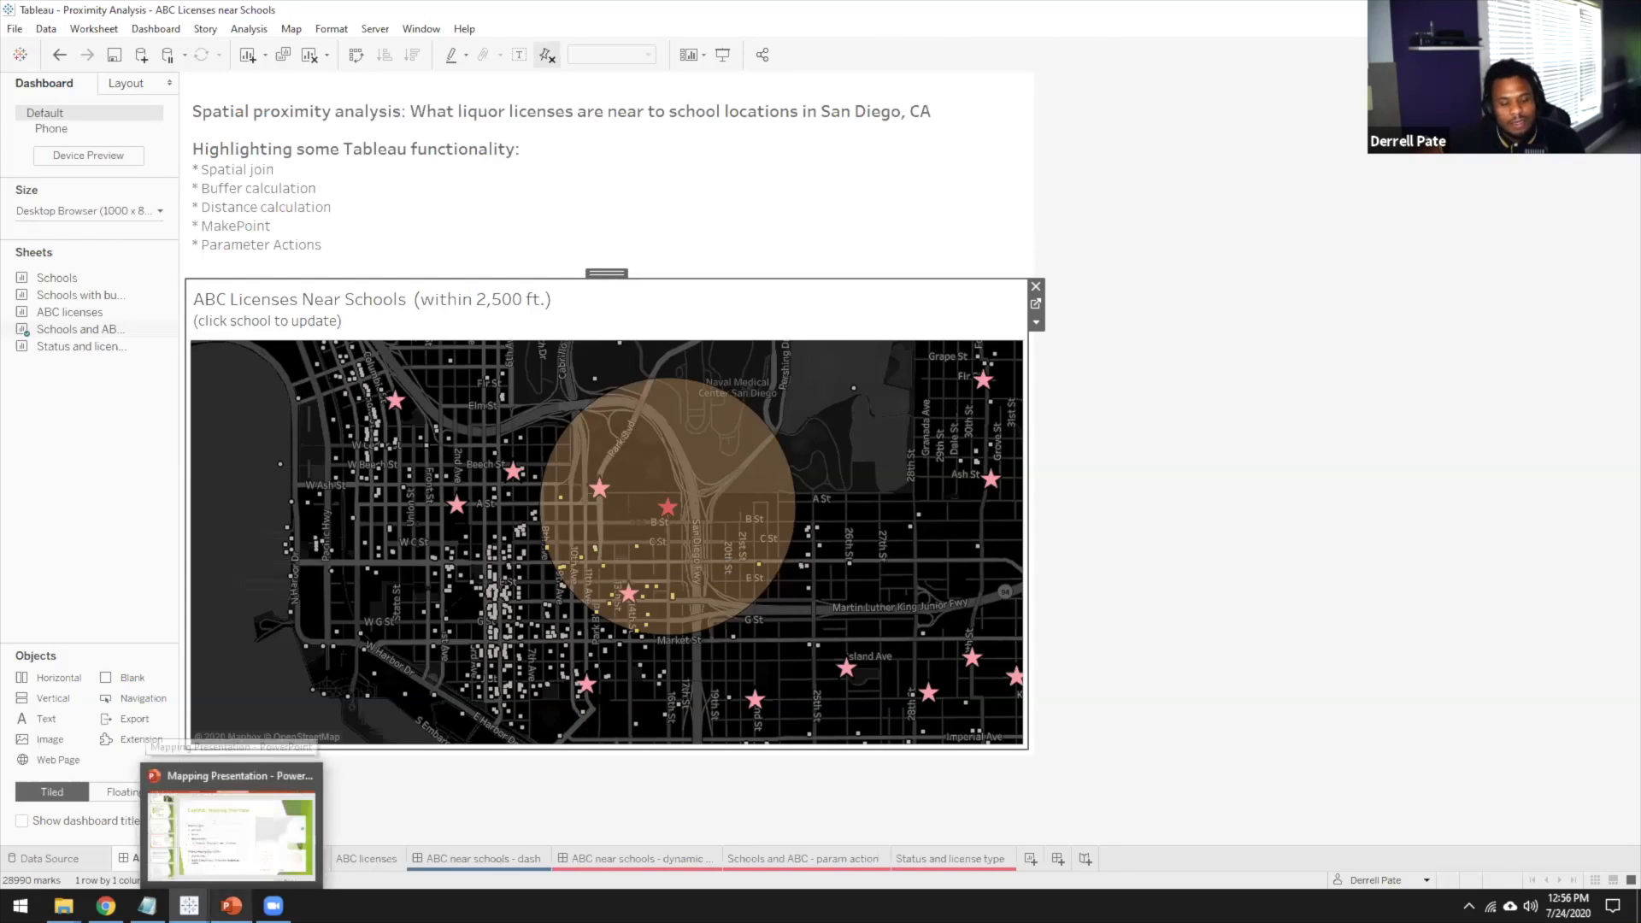
{"action": "left_click", "coordinate": [231, 833]}
{"action": "left_click", "coordinate": [147, 341]}
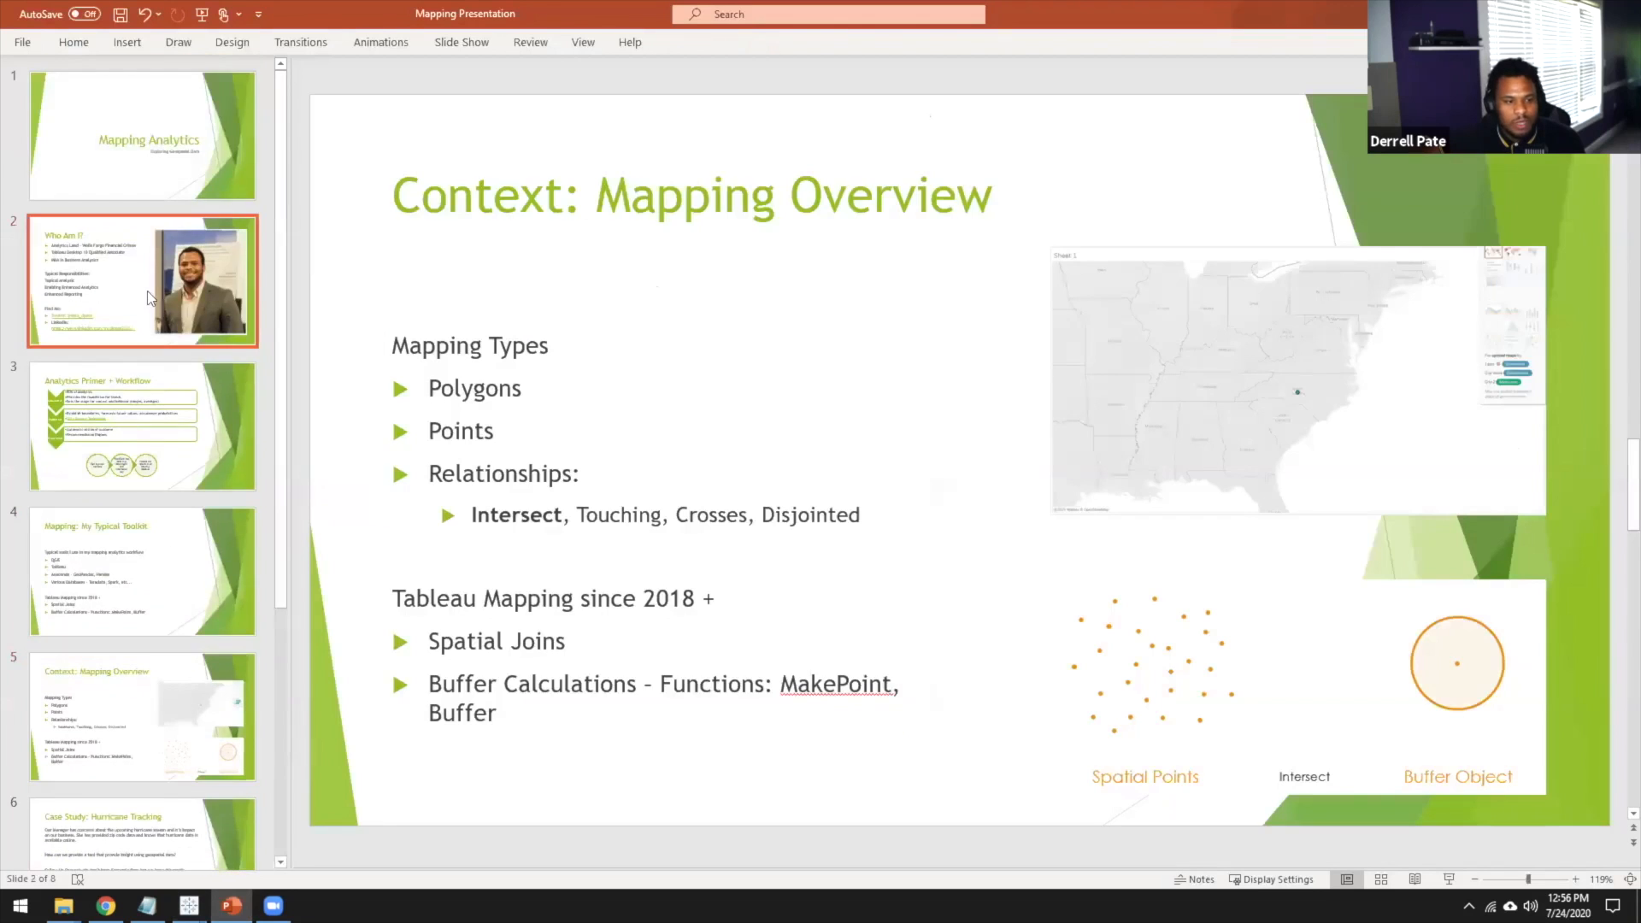